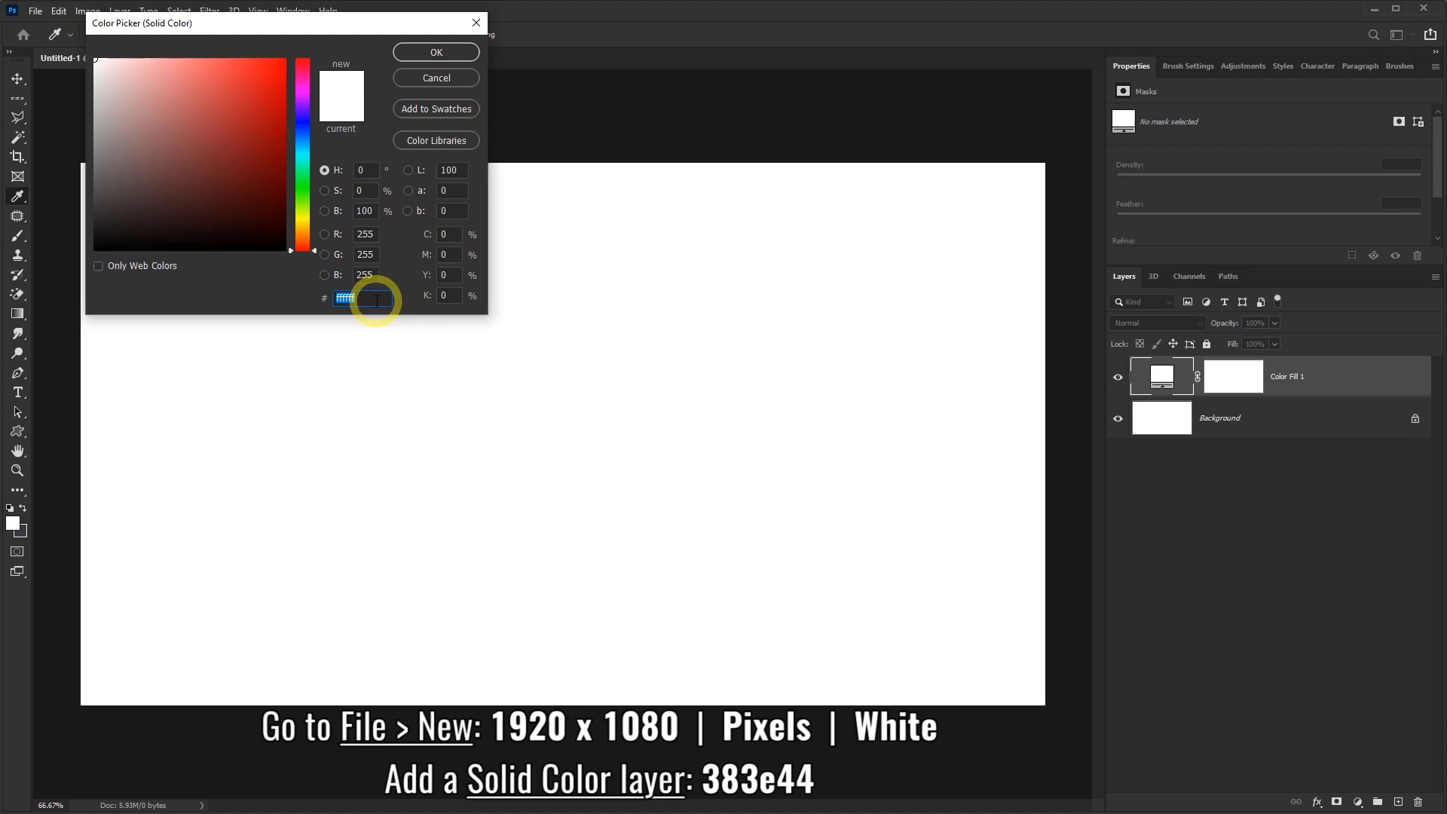
Set the Solid Color fill layer's color to 383e44
type("383e44")
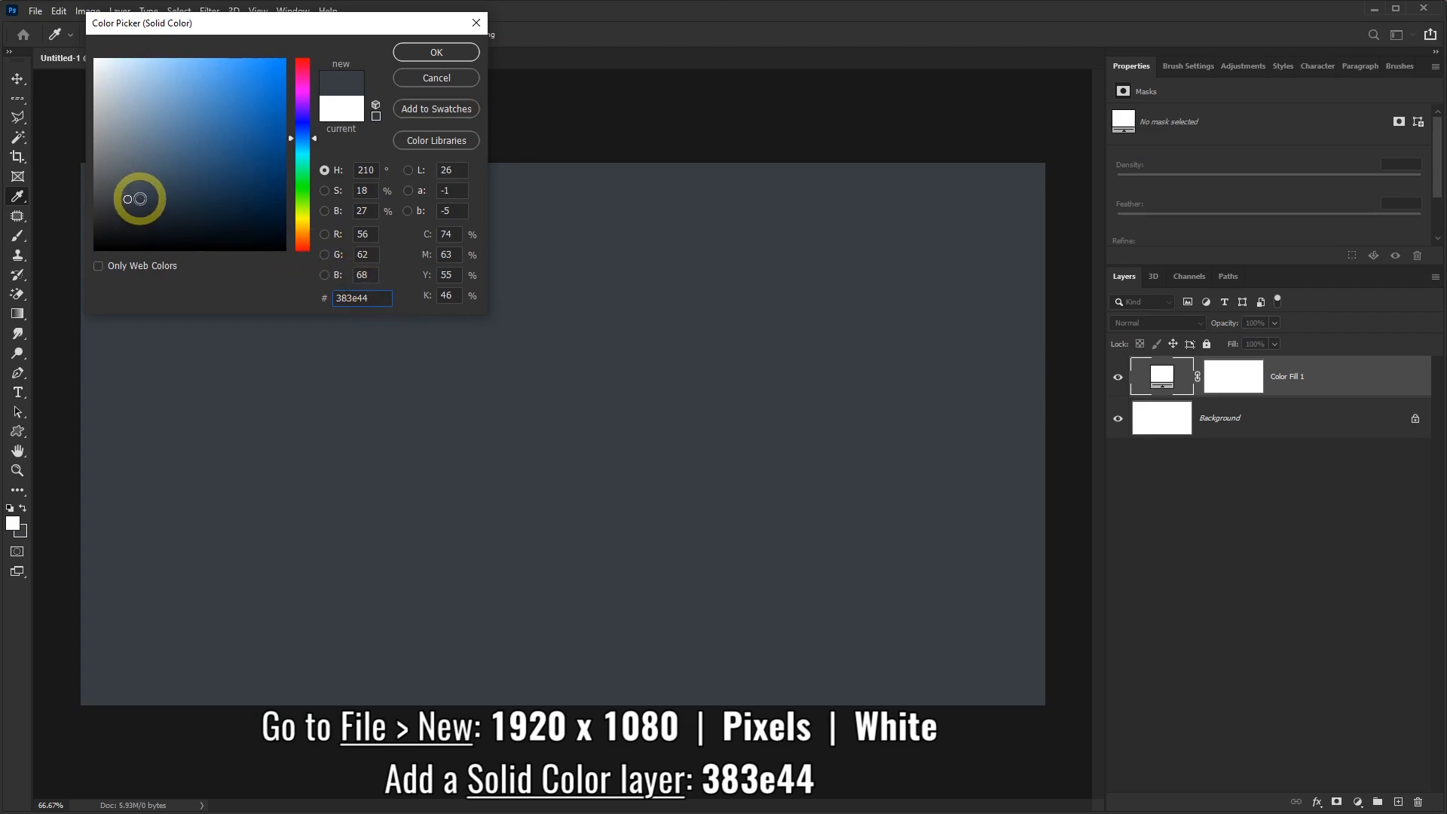
left_click(437, 51)
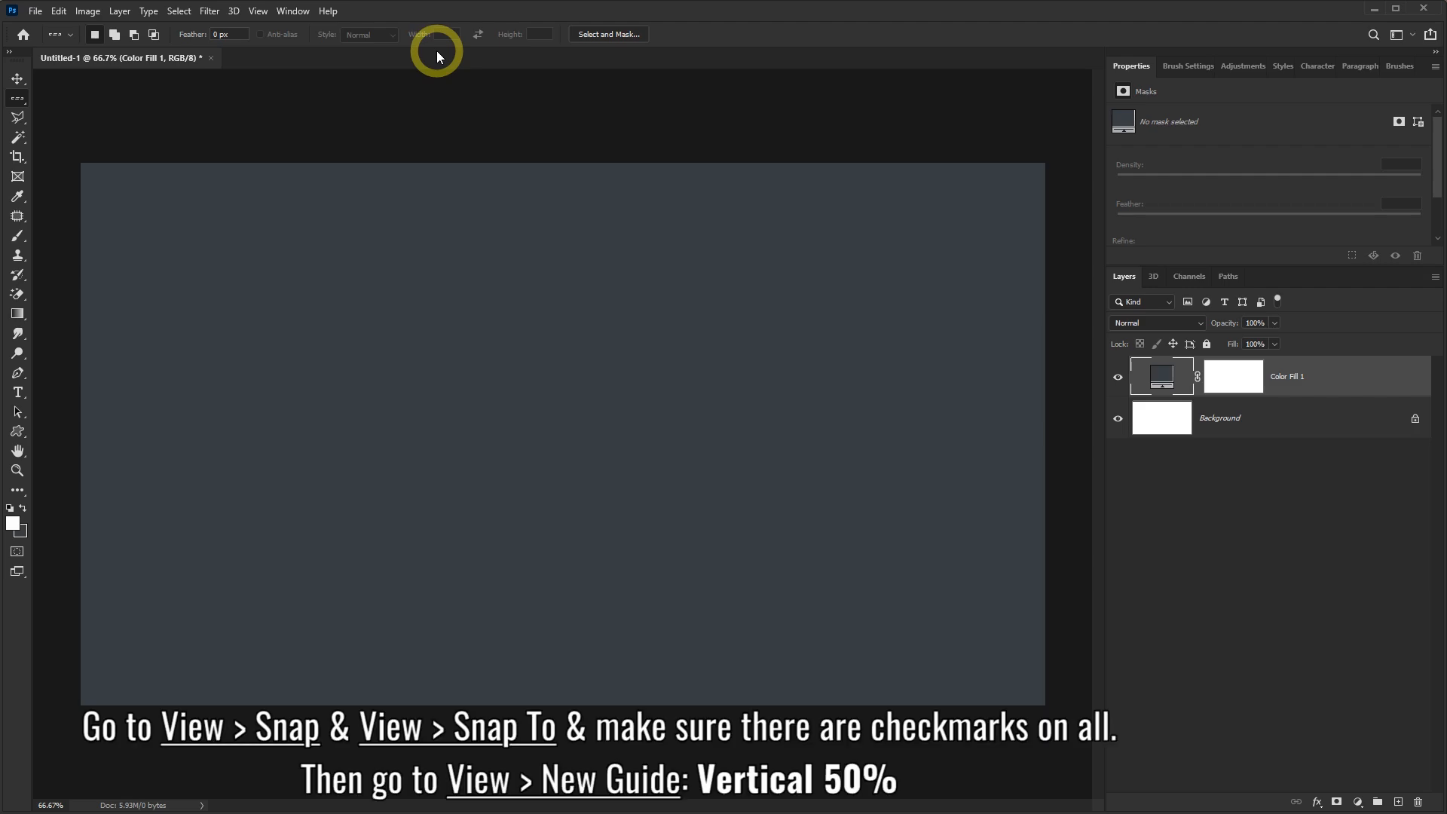
Check that Snap and its Snap To targets are enabled, and add a vertical guide at 50%
left_click(259, 11)
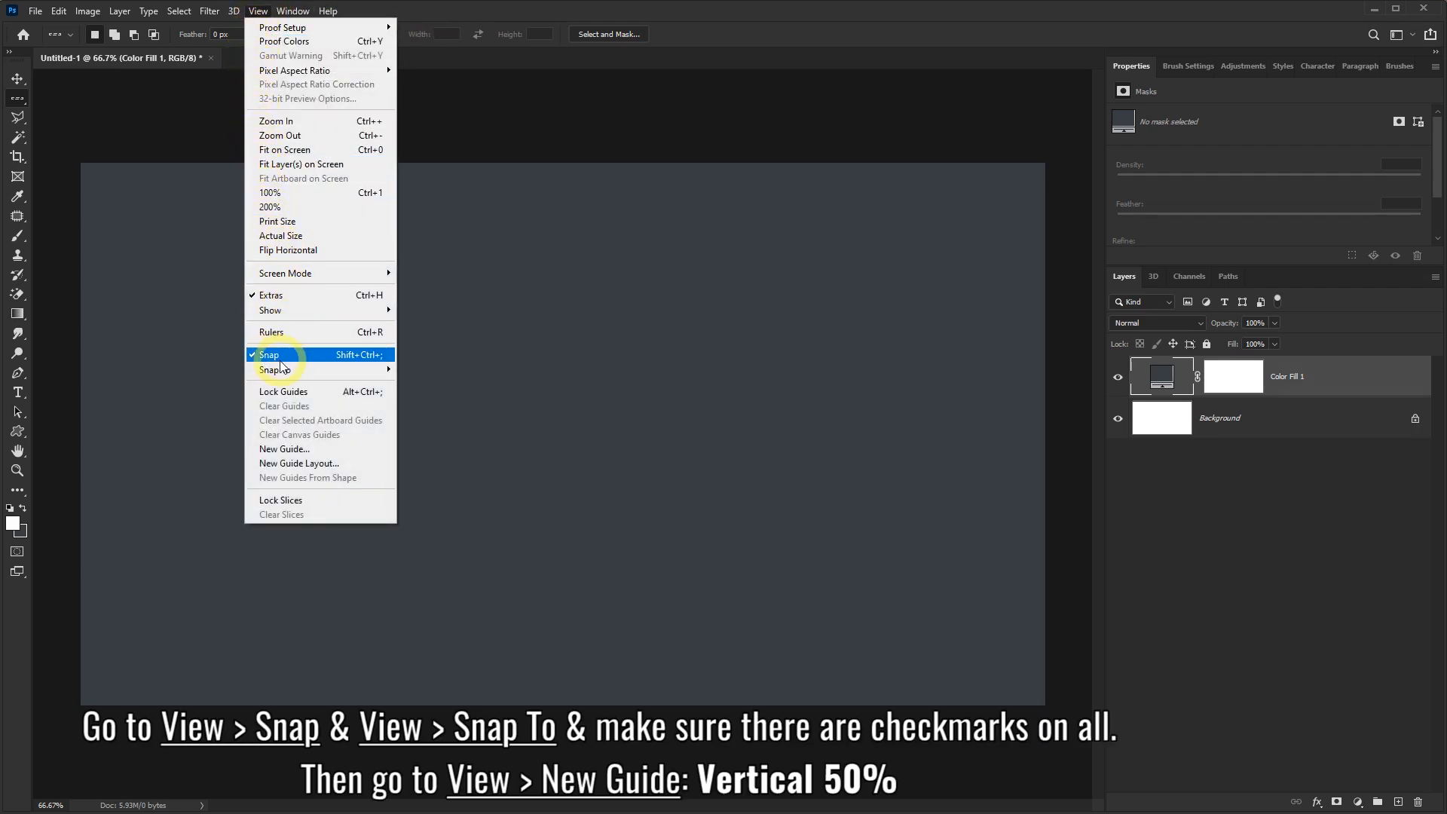
mouse_move(279, 370)
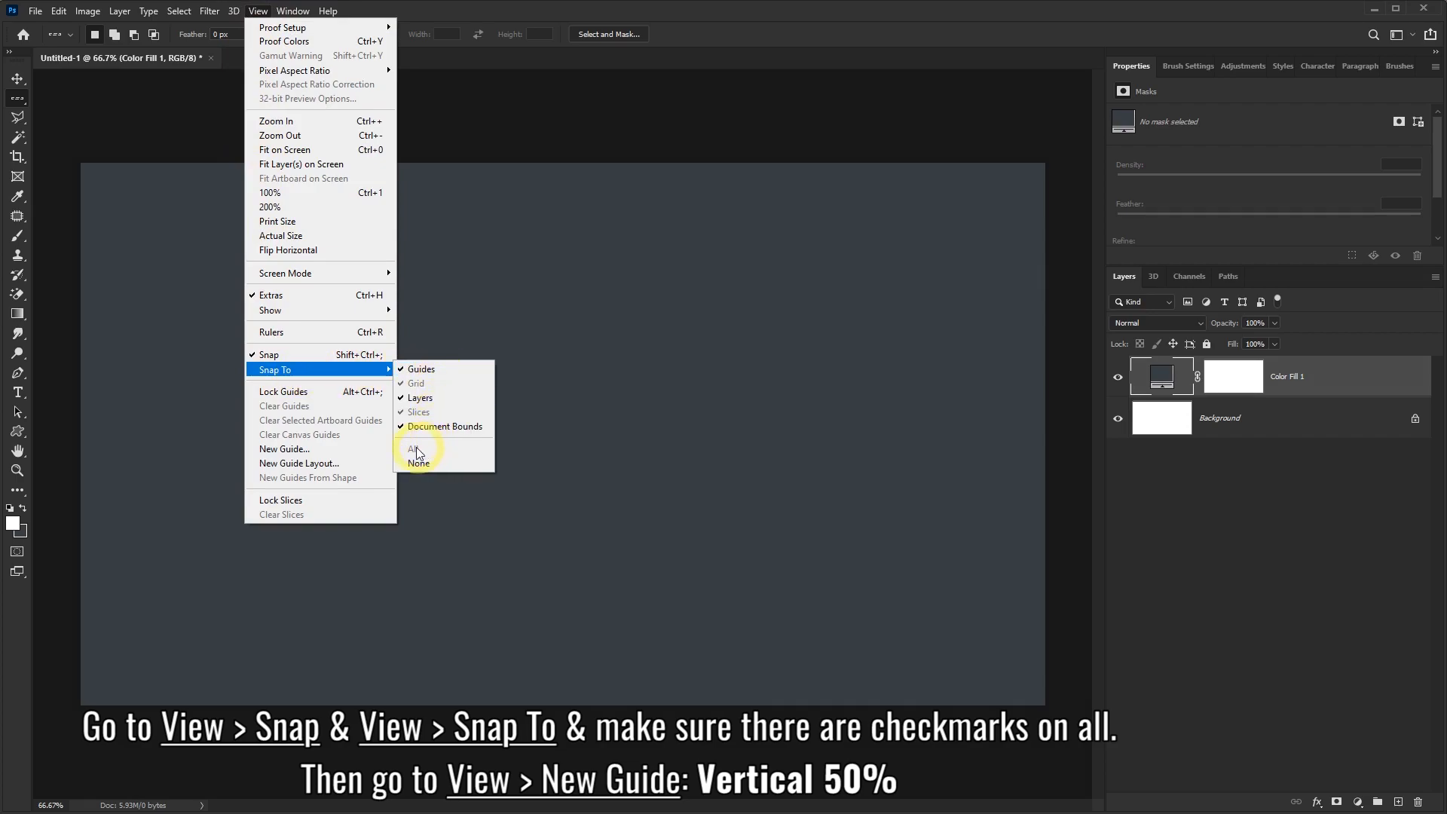
left_click(517, 16)
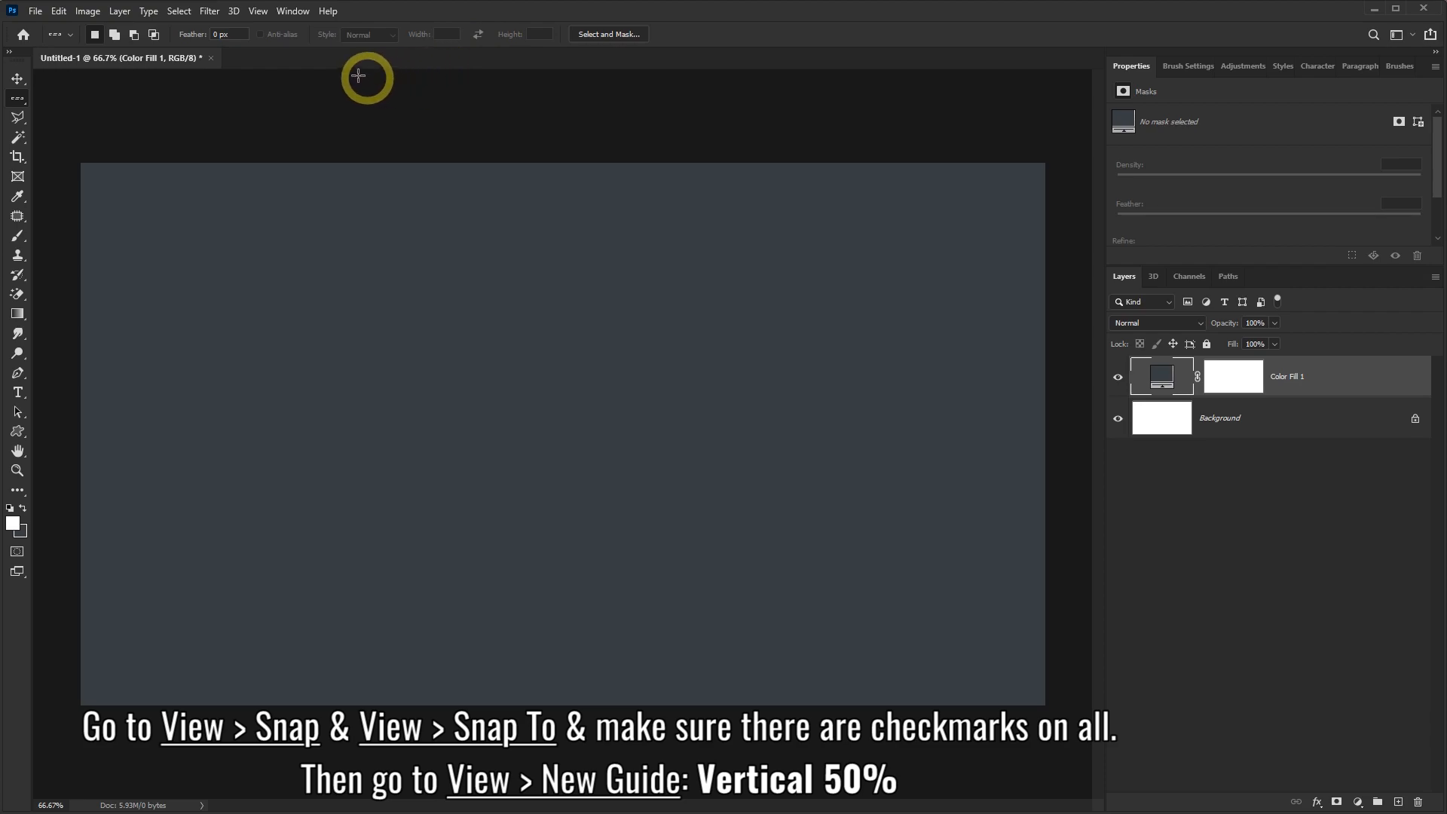
left_click(259, 13)
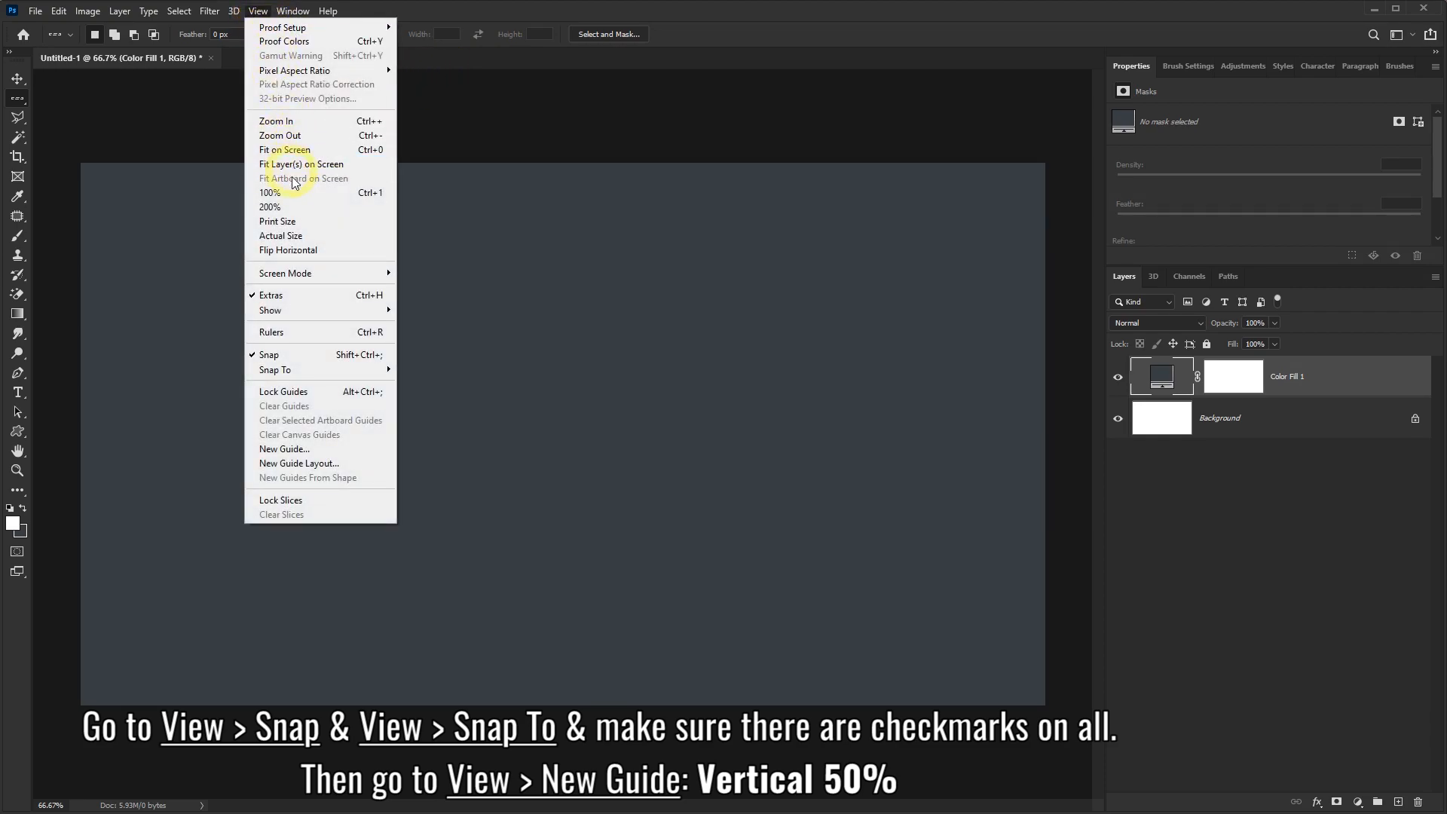
left_click(285, 451)
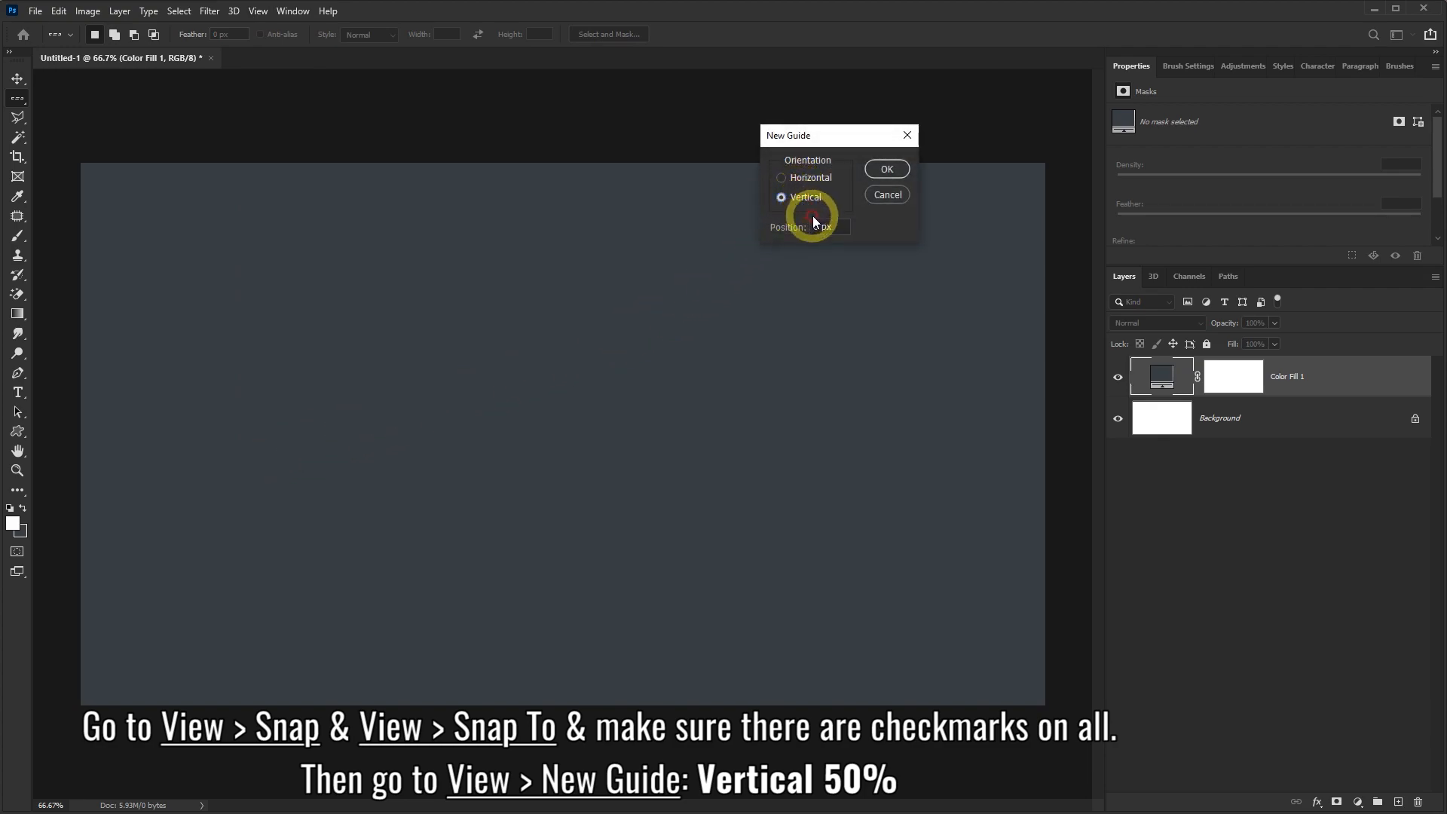
left_click_drag(835, 226, 798, 229)
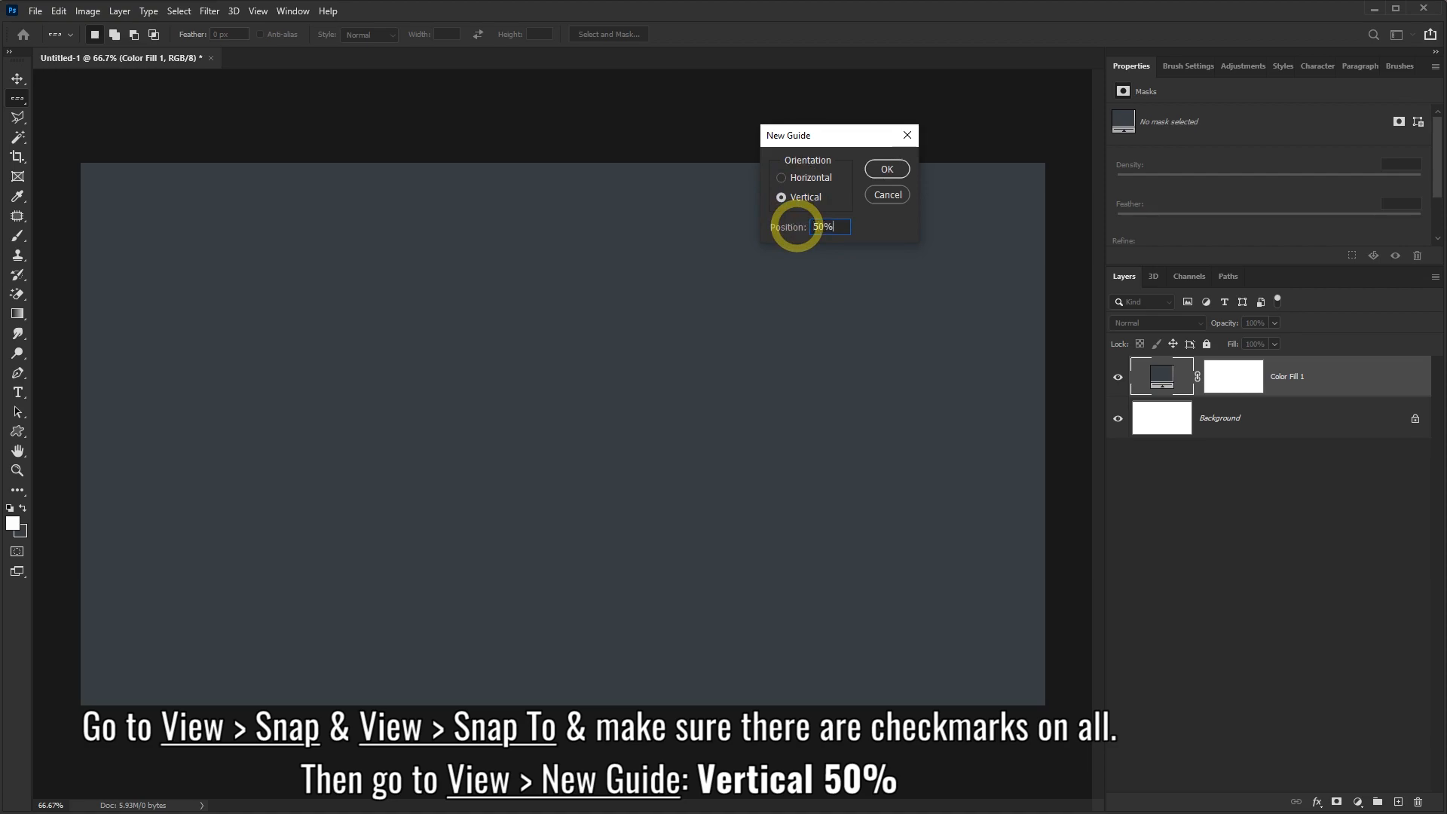
left_click(880, 171)
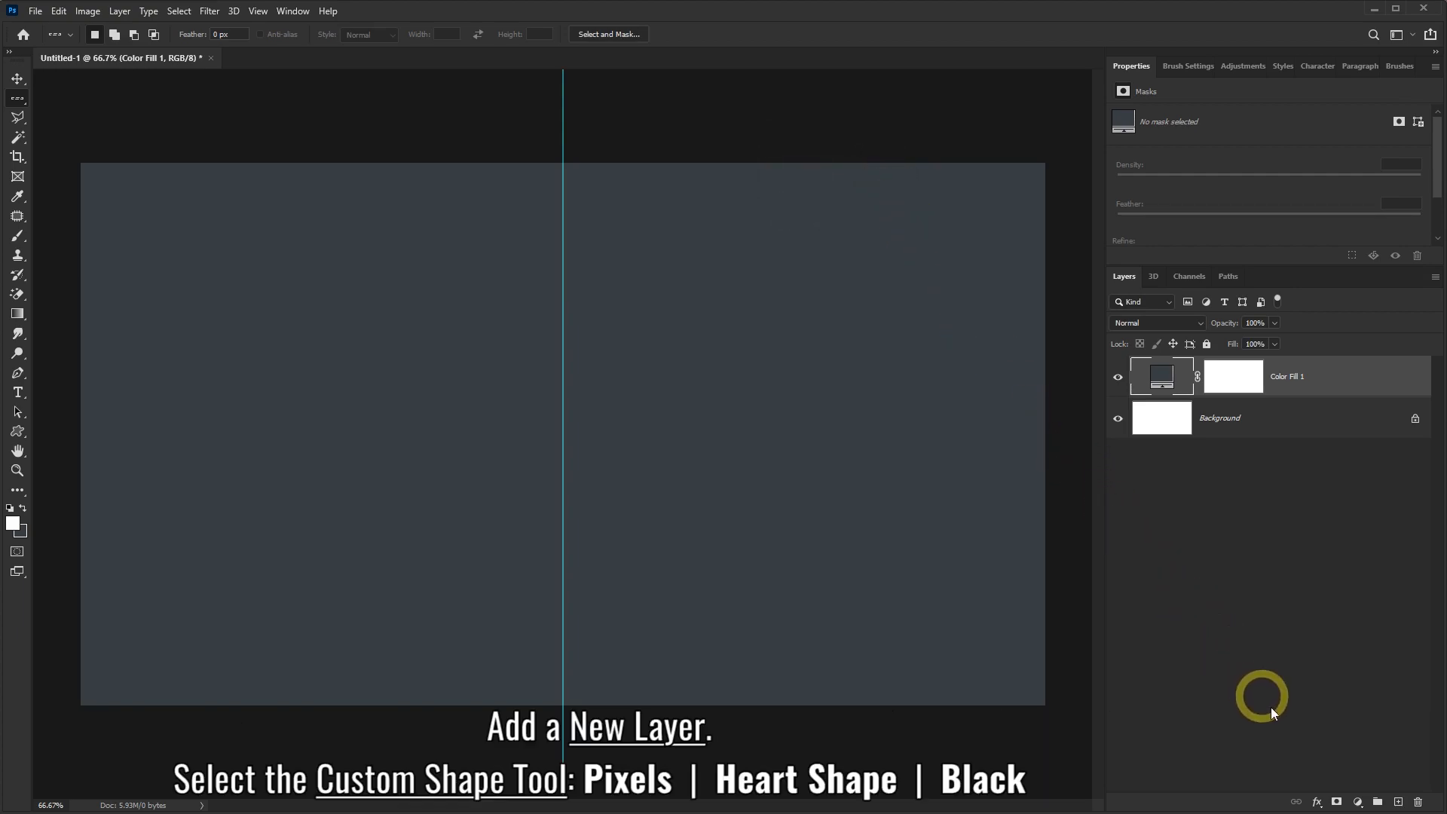
Add a new layer and choose the solid heart as the shape for the Custom Shape tool
left_click(1399, 804)
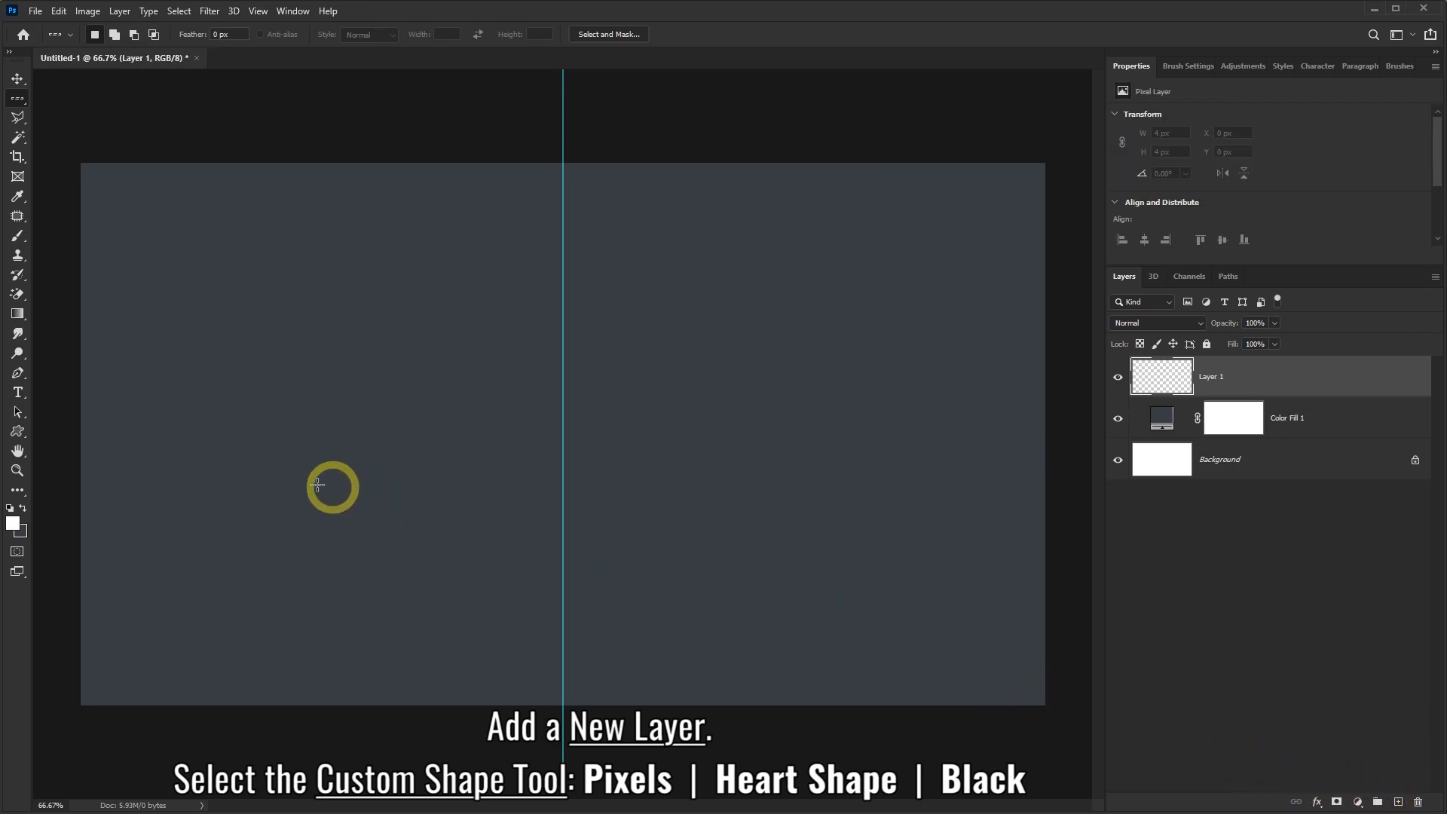
left_click(19, 432)
left_click_drag(20, 436, 84, 506)
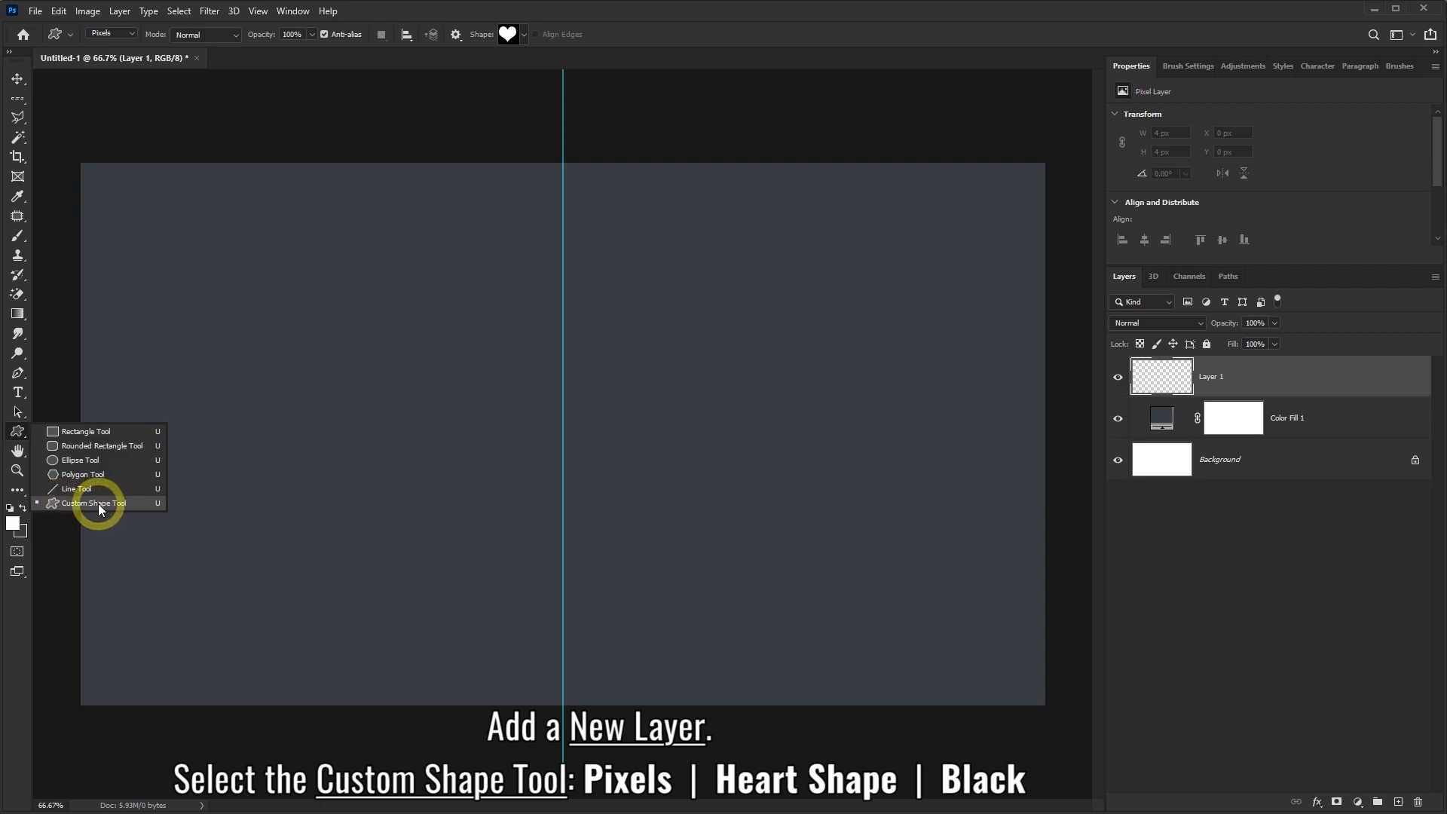
left_click(98, 504)
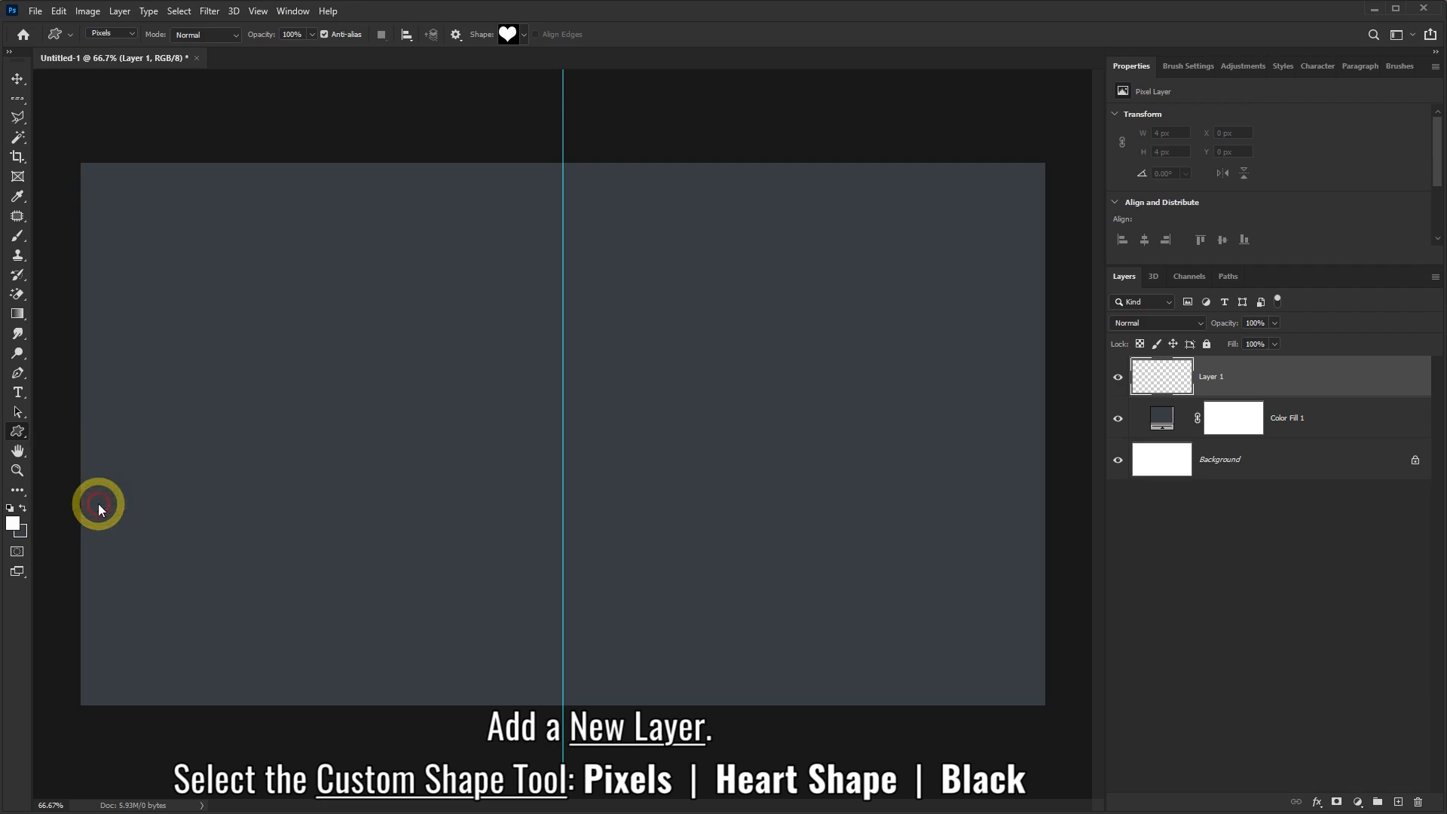
left_click(510, 36)
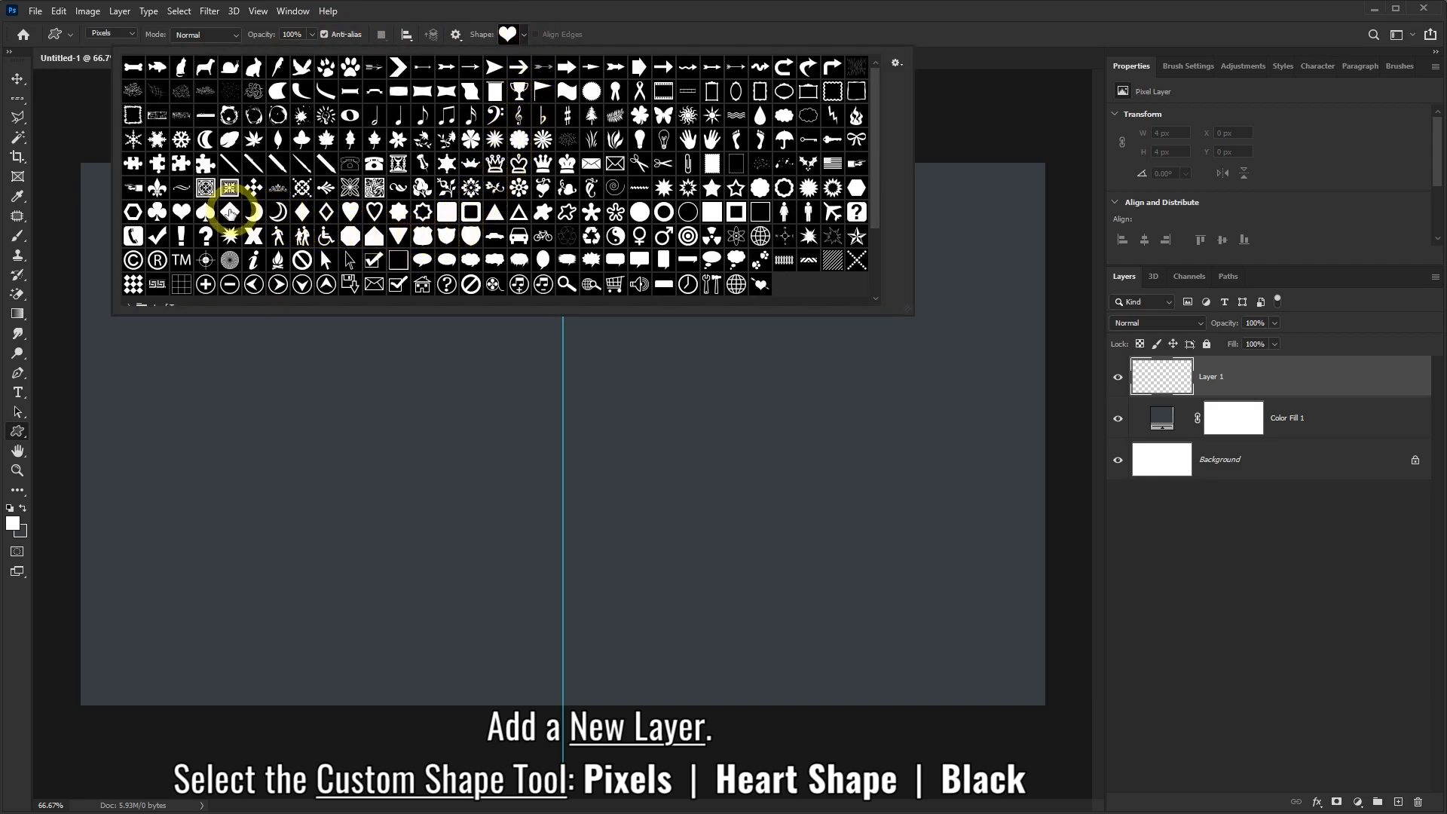
left_click(180, 212)
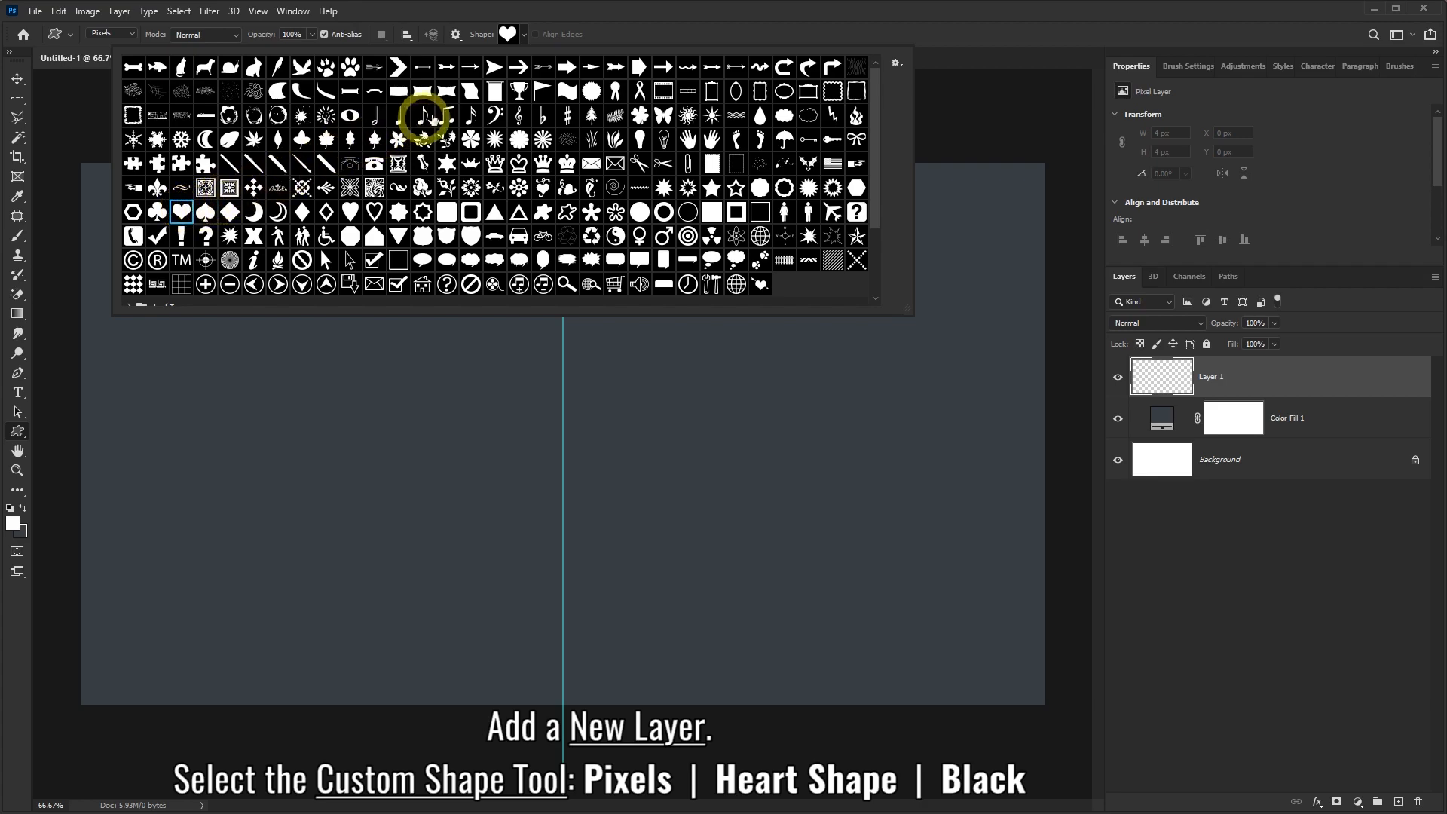
left_click(627, 17)
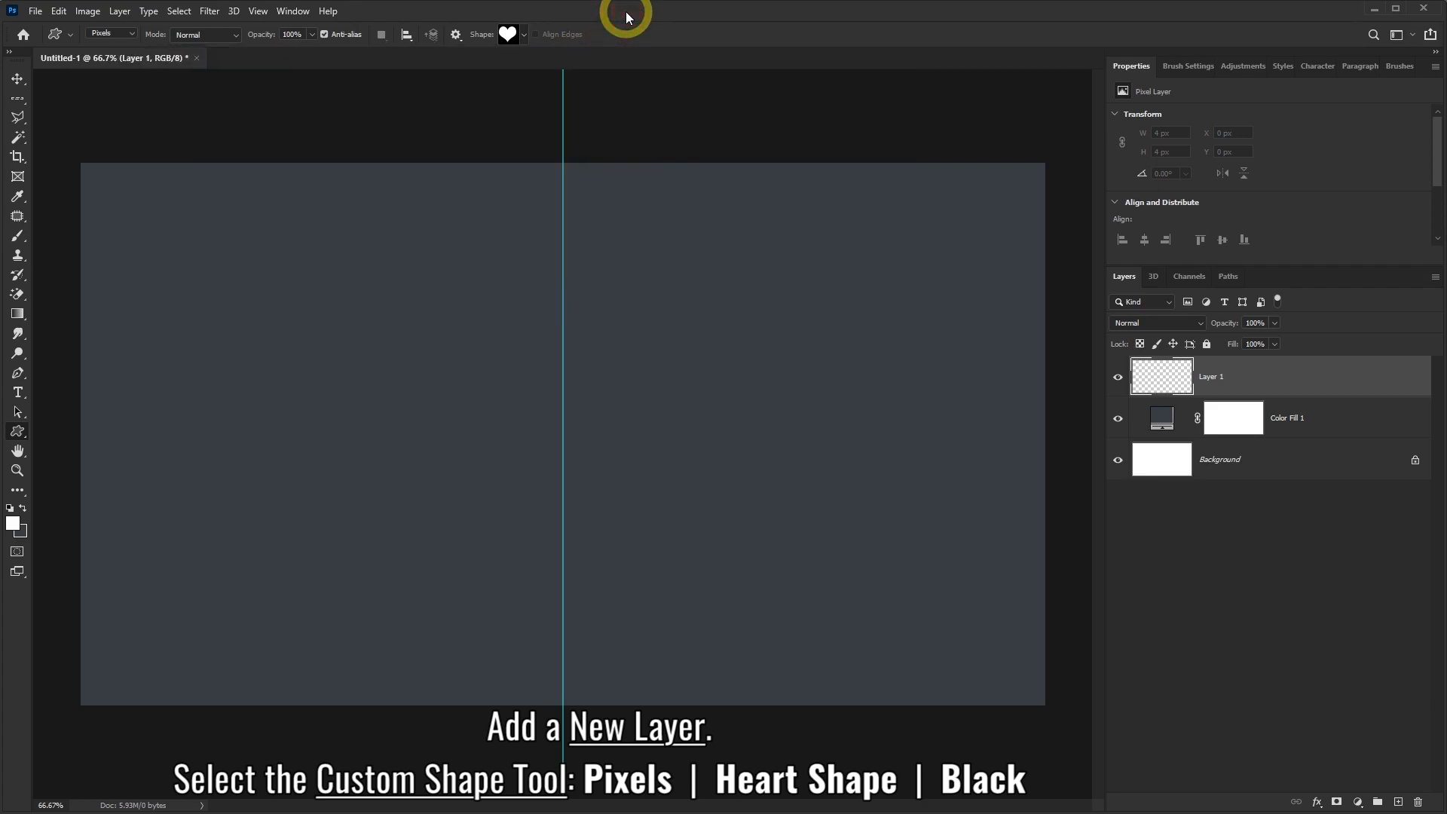
Set the foreground color to black (000000)
left_click(13, 525)
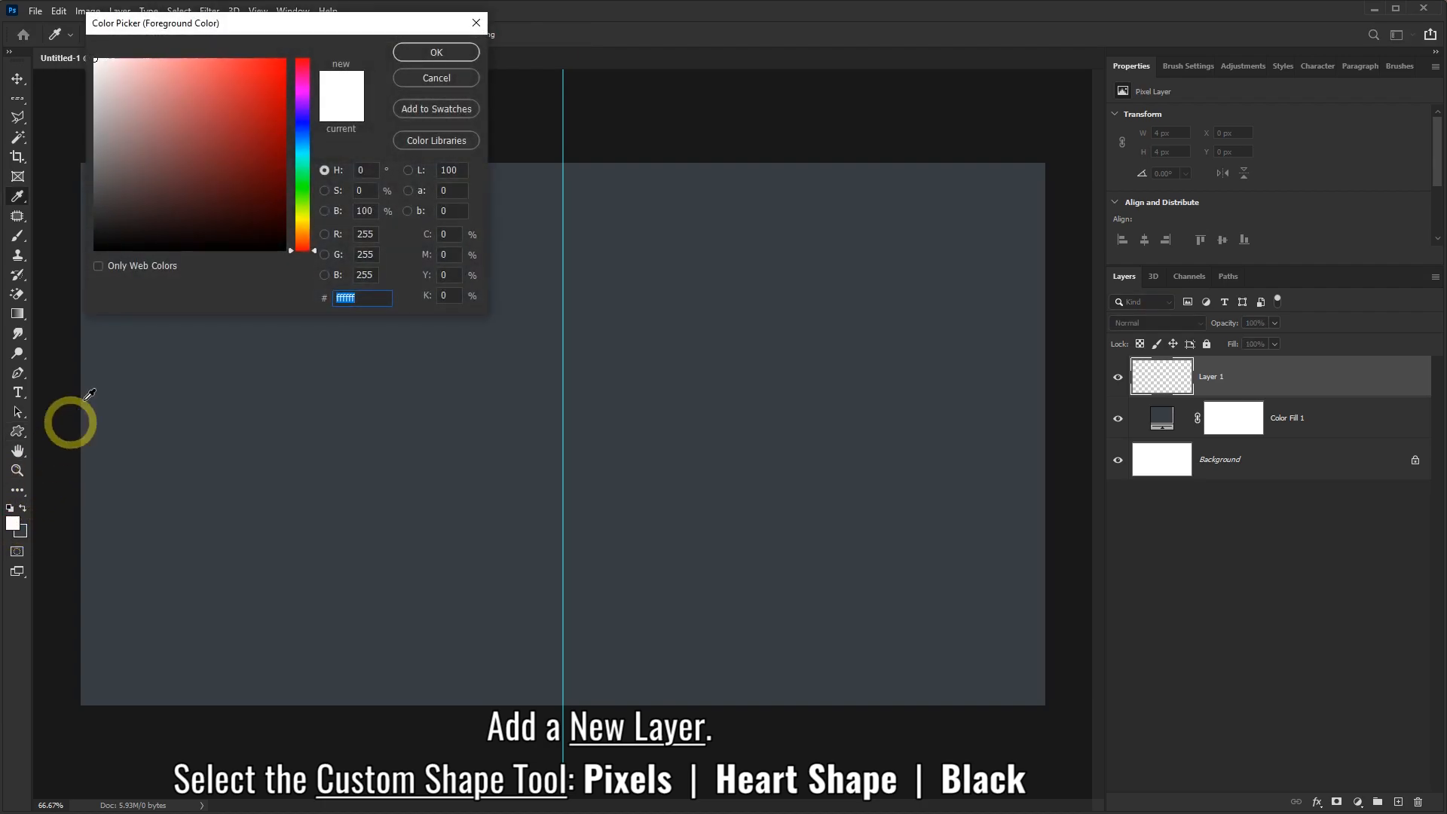
left_click_drag(126, 229, 91, 261)
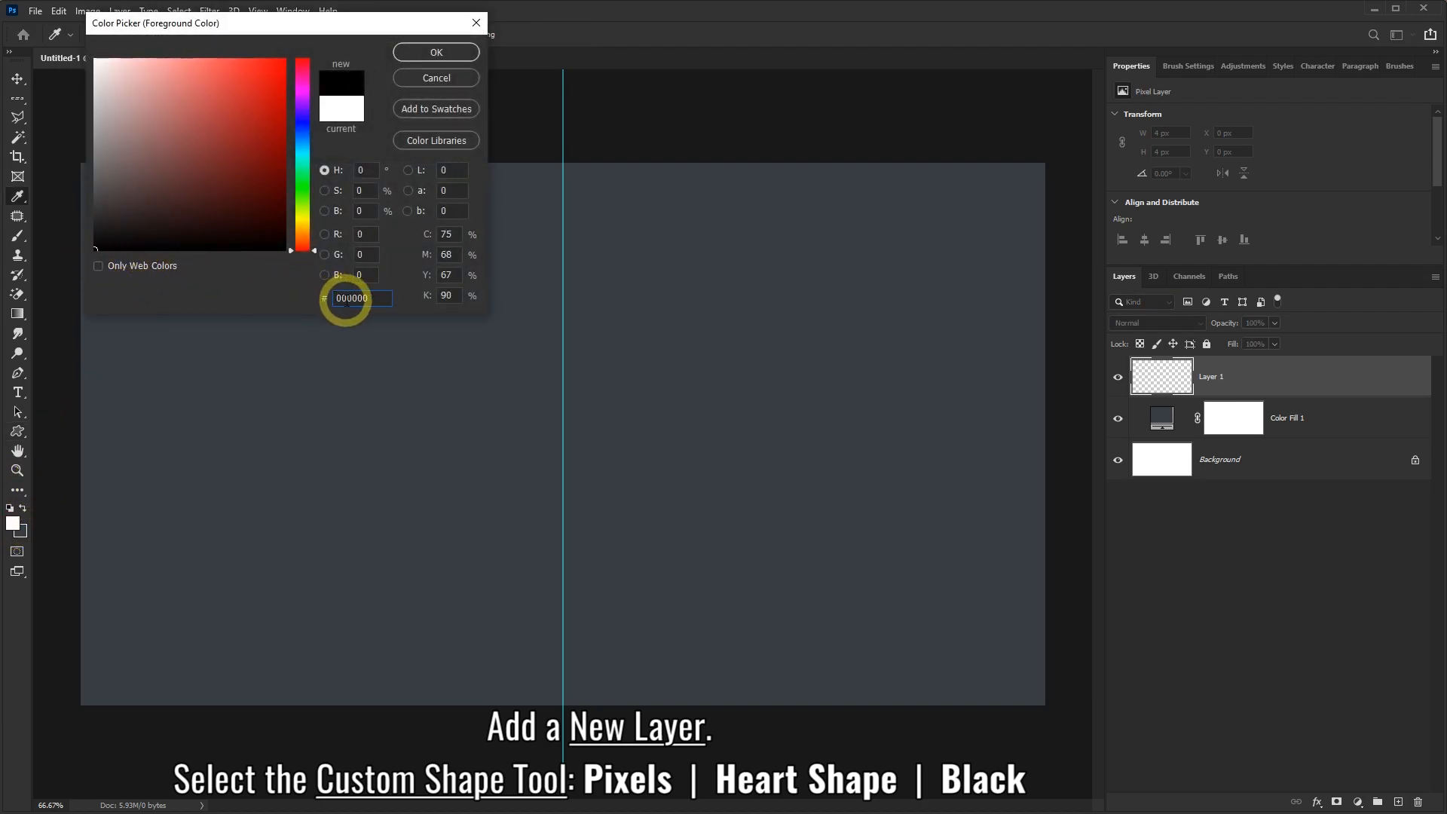
left_click(442, 52)
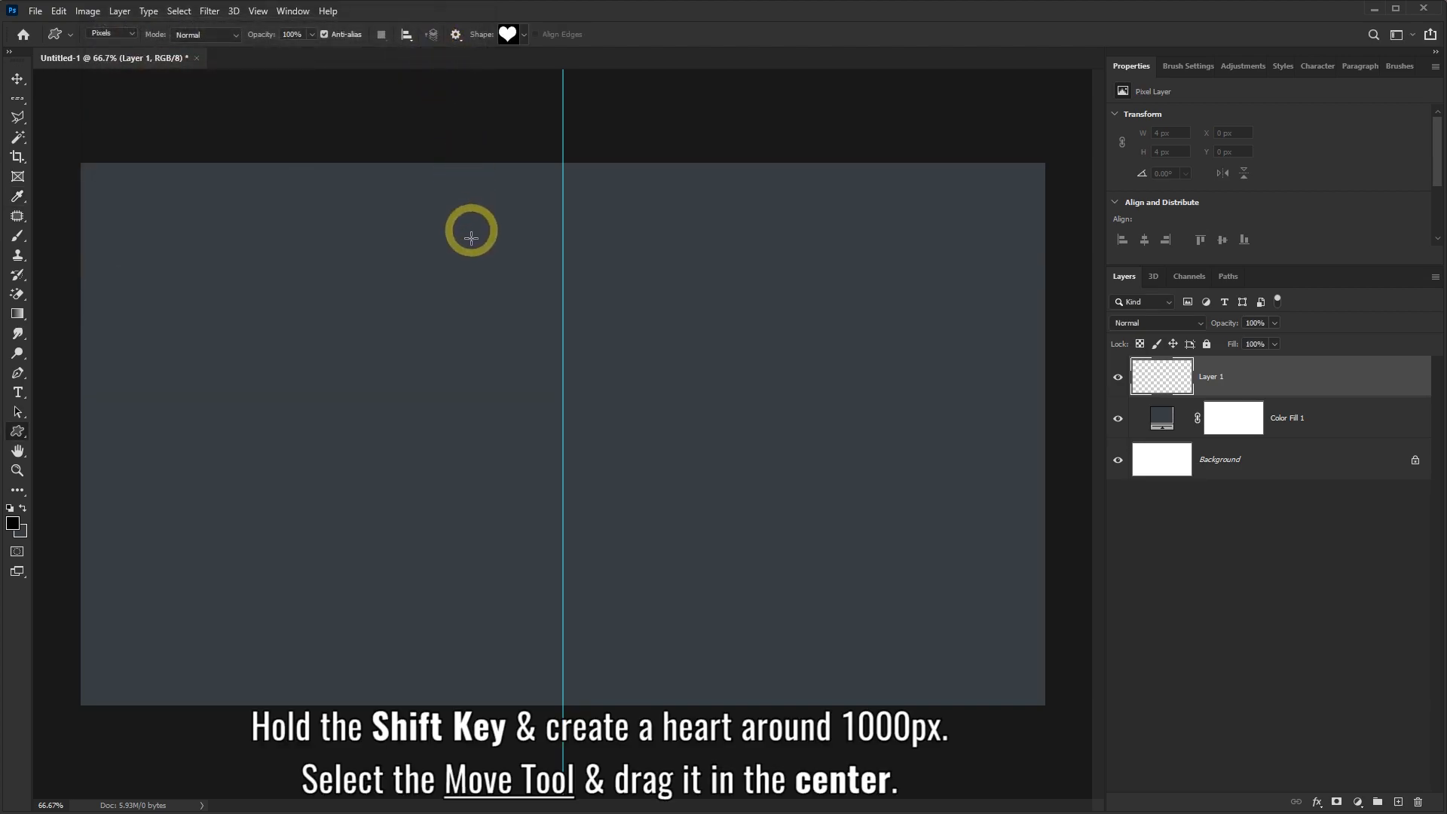
Draw a black heart about 1006 px wide and 876 px high, and center it on the canvas
left_click_drag(355, 229, 862, 722)
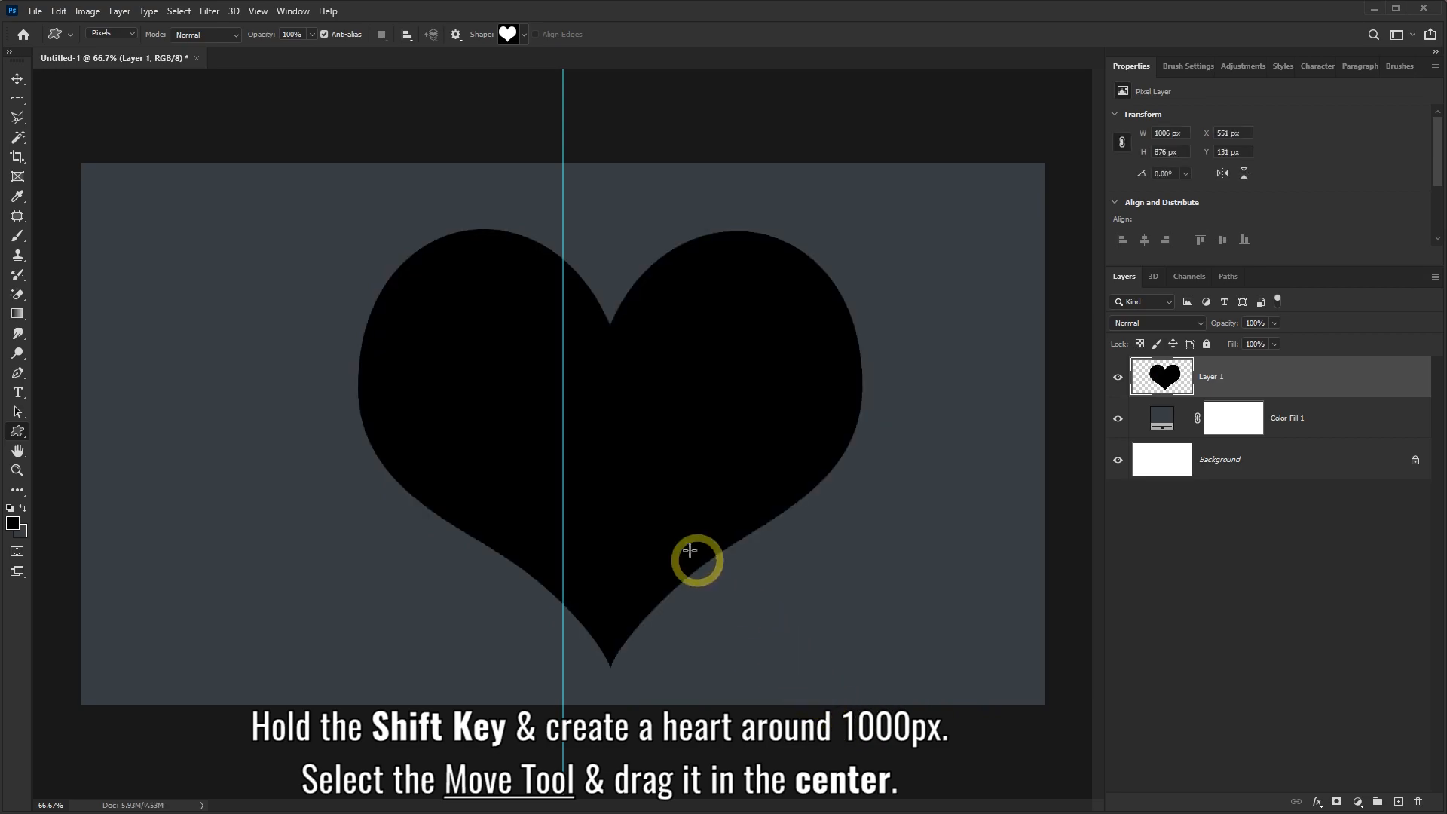
left_click(18, 78)
left_click_drag(678, 415, 635, 397)
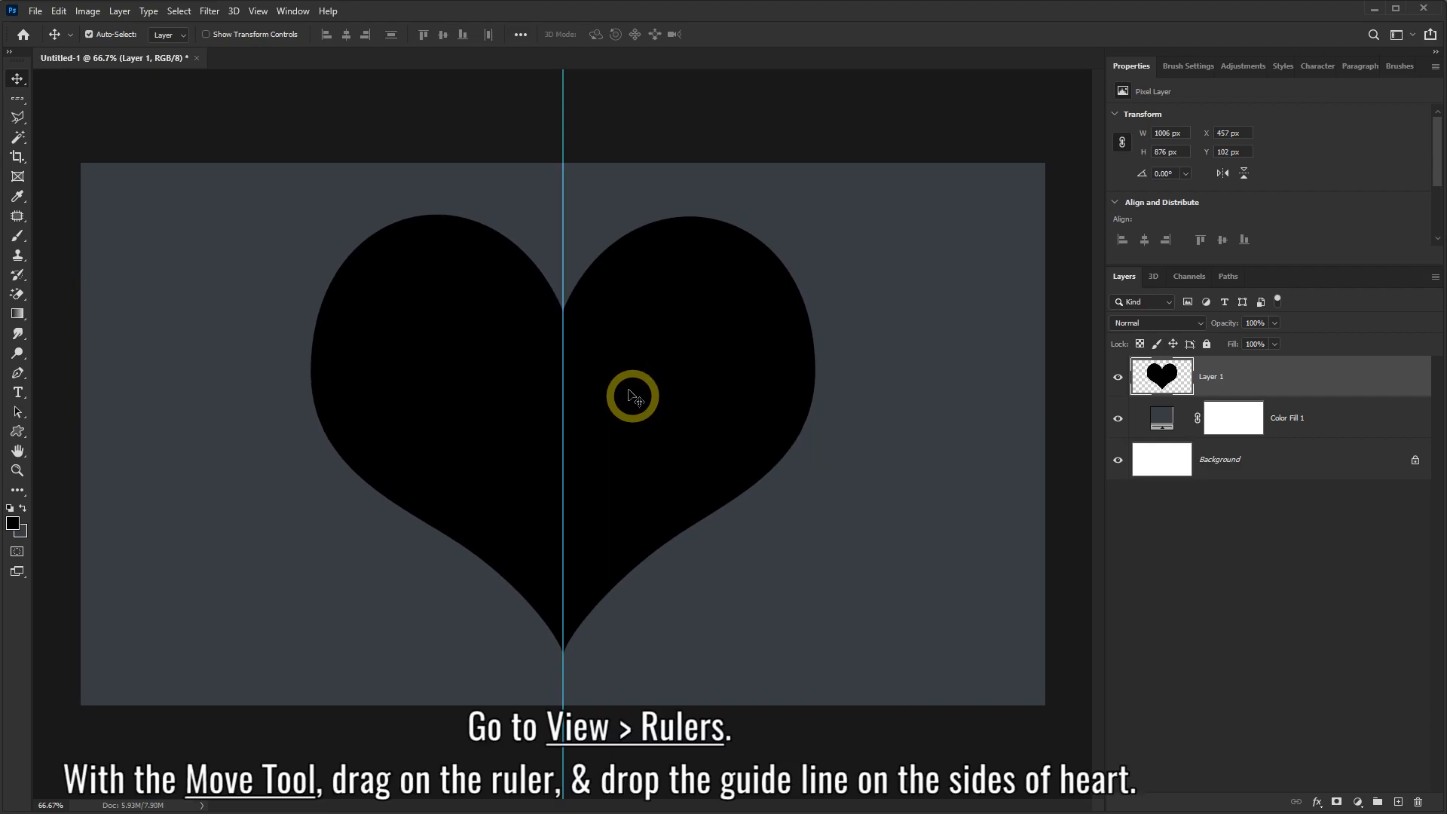
Show the rulers and place guides along the heart's top, left, right and bottom edges
left_click(259, 12)
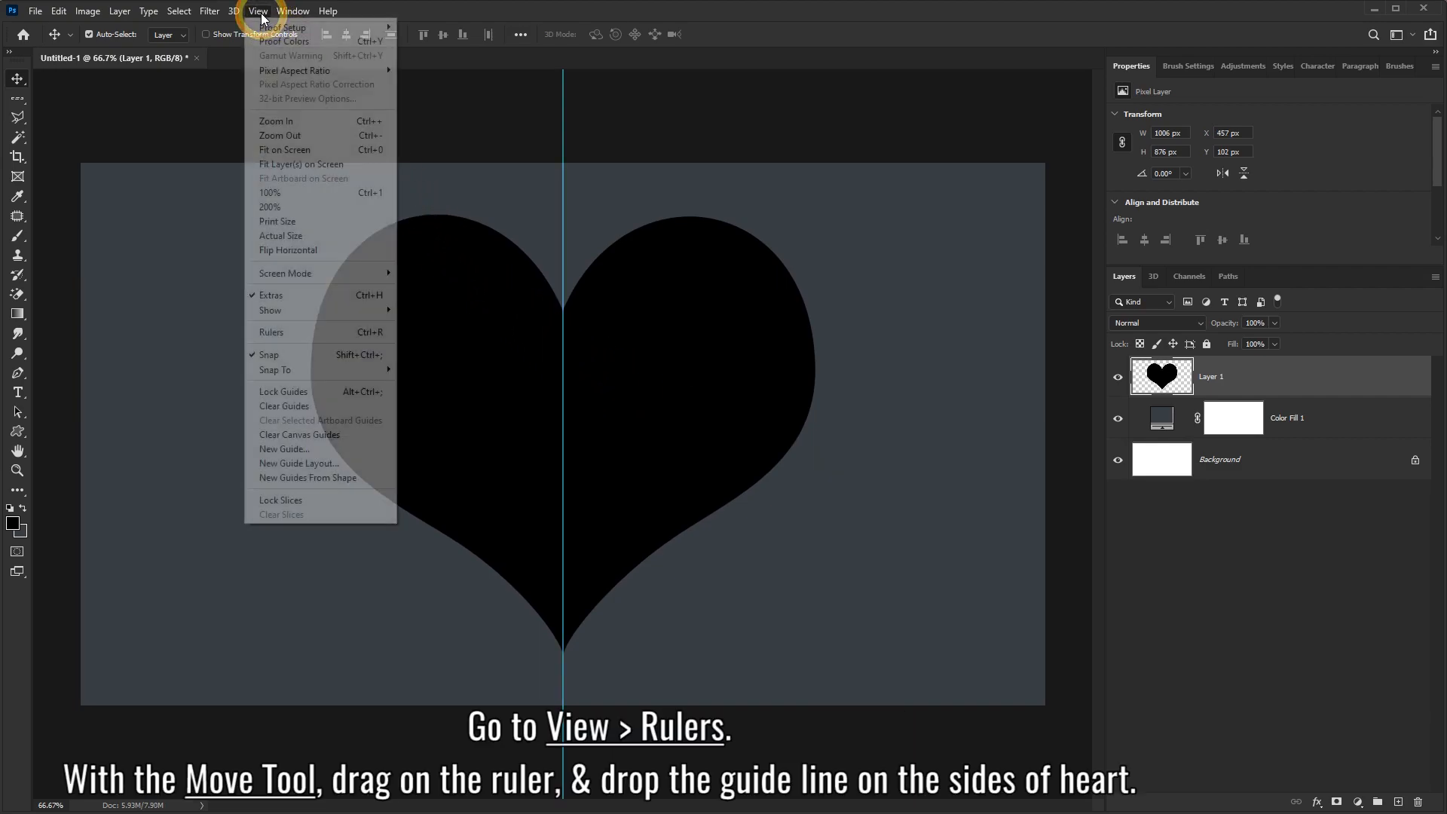
left_click(276, 334)
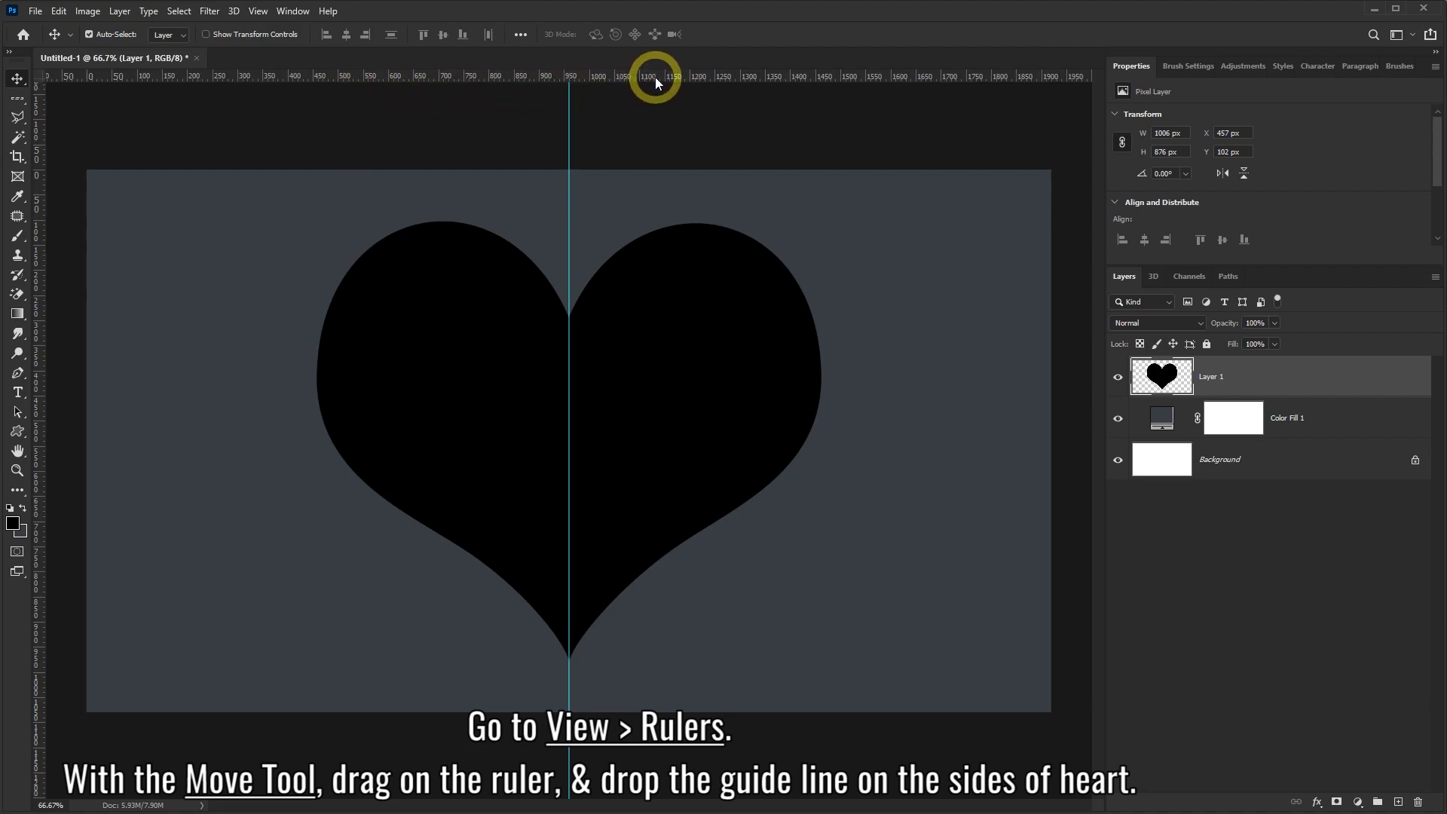
left_click_drag(656, 77, 674, 221)
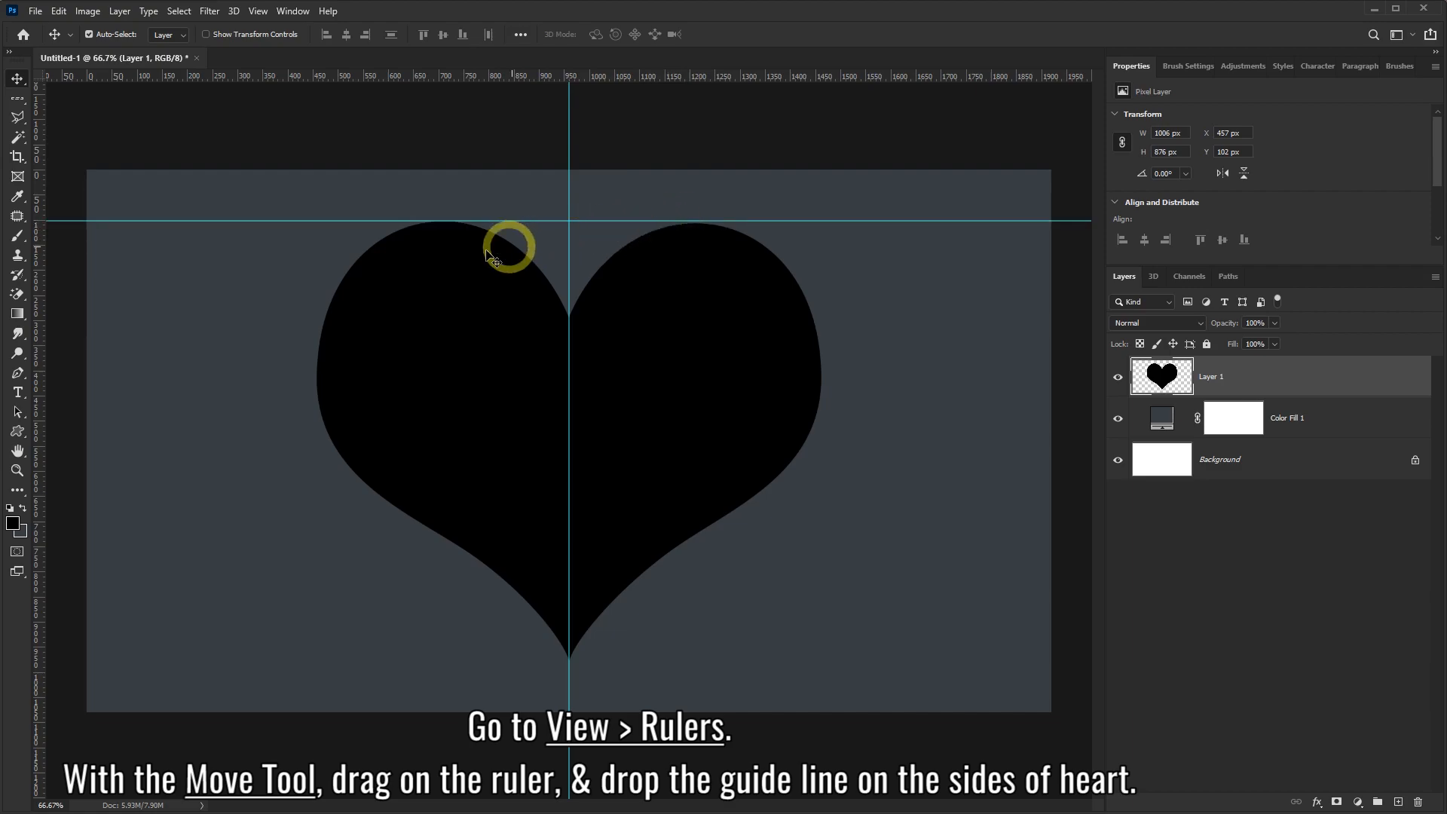
left_click_drag(38, 347, 316, 346)
left_click_drag(36, 377, 821, 377)
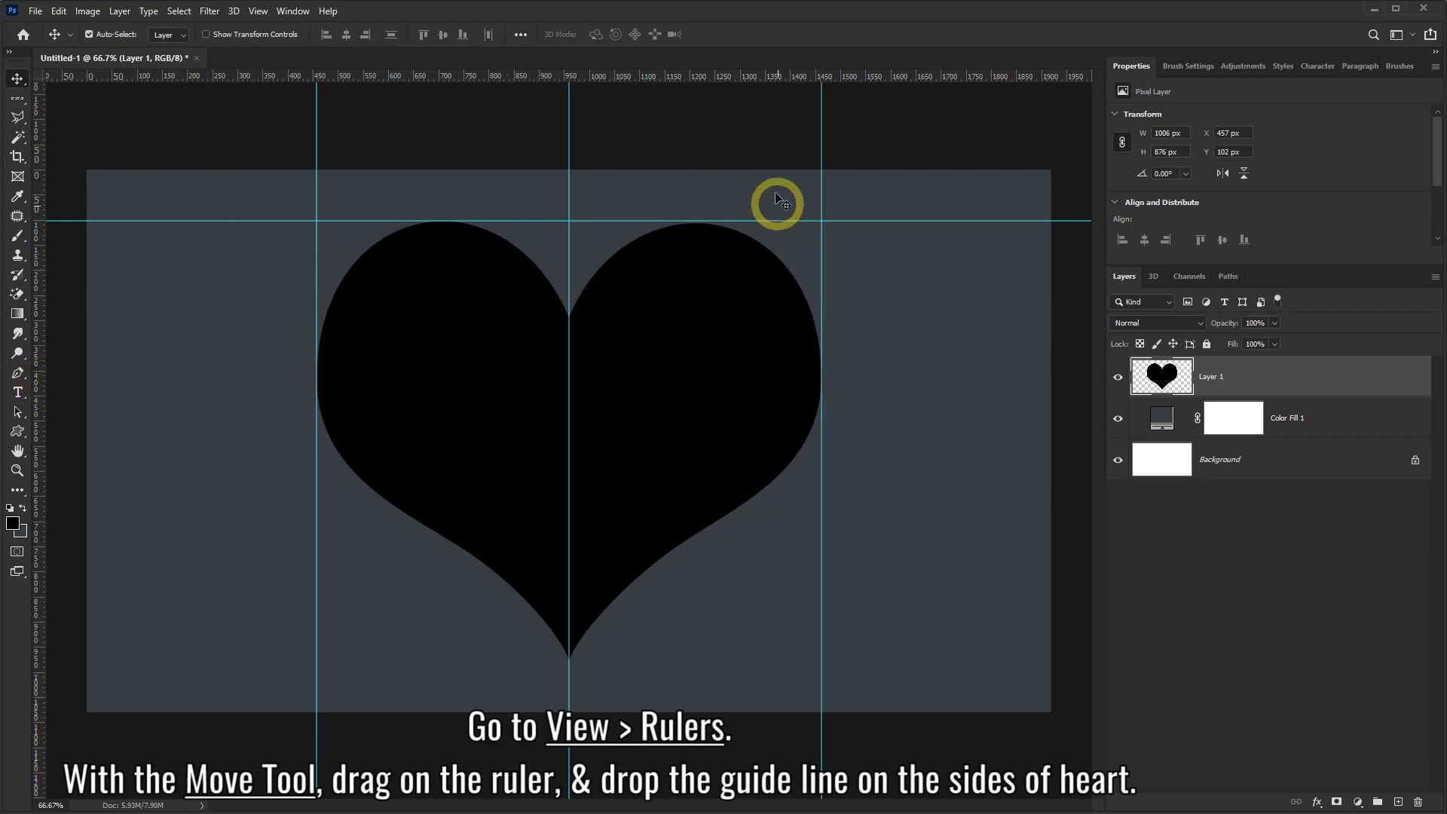
left_click_drag(745, 75, 729, 661)
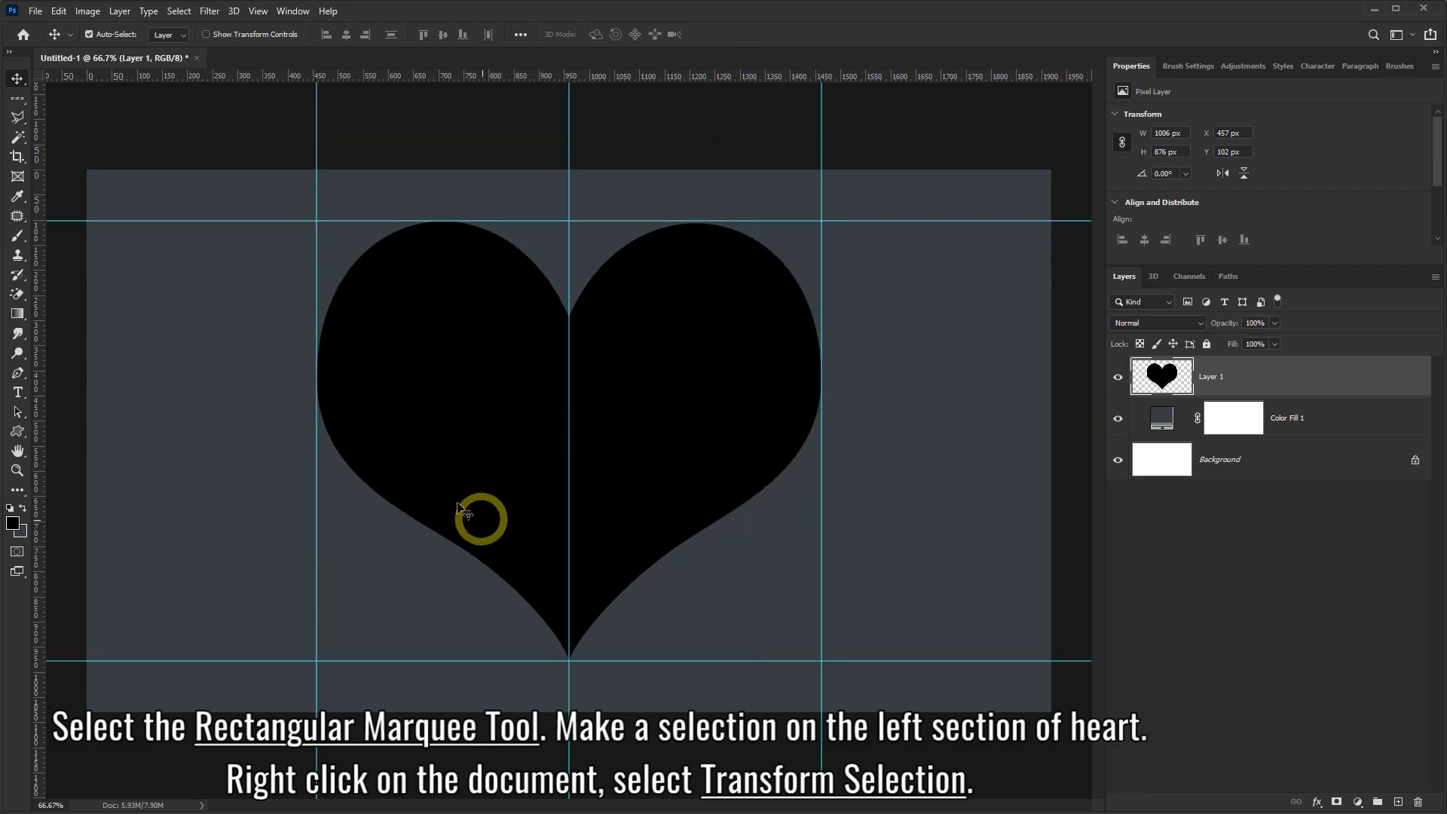
Make a rectangular marquee selection around the left half of the heart, bounded by the guides
left_click(15, 104)
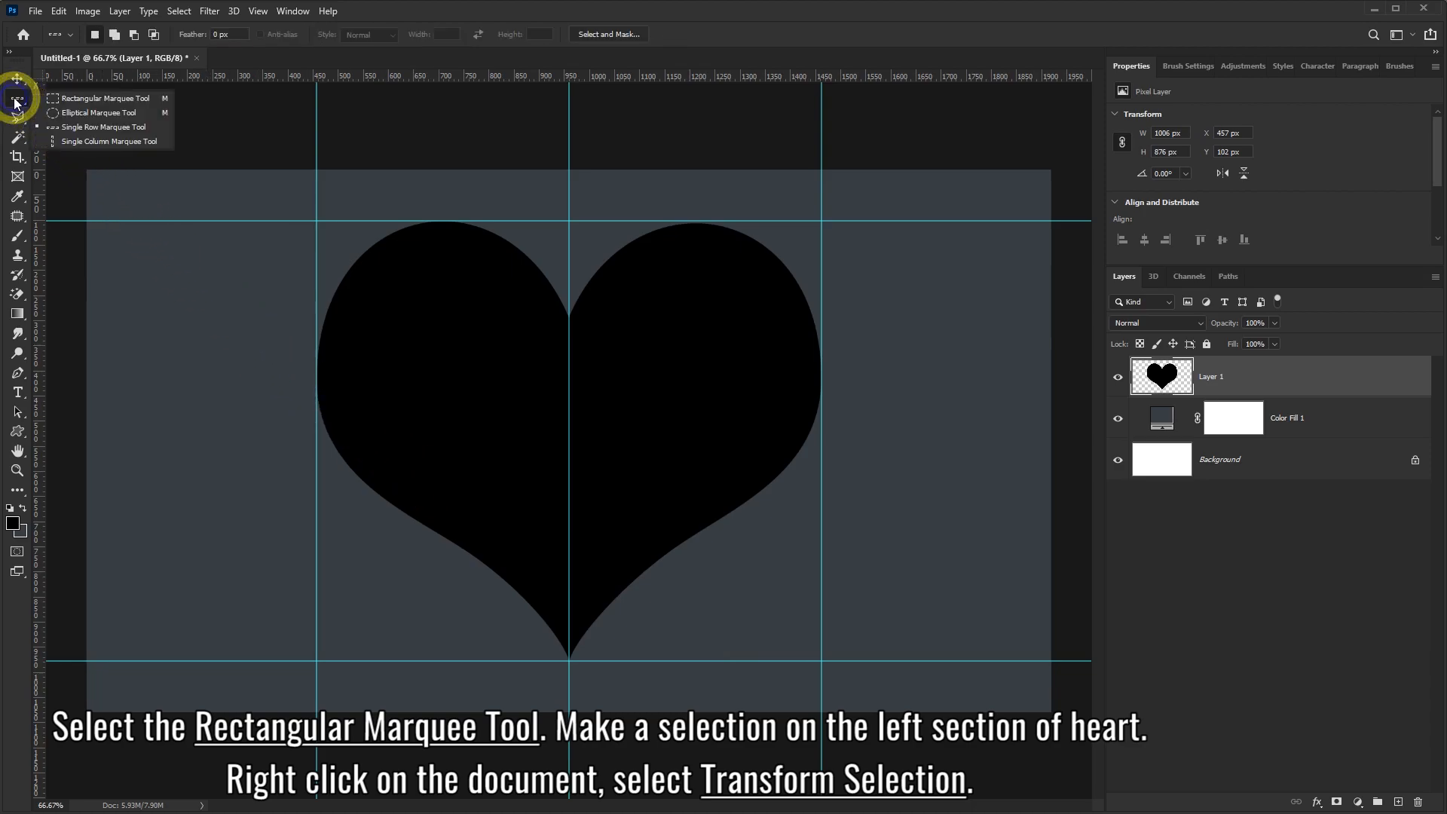
left_click(117, 98)
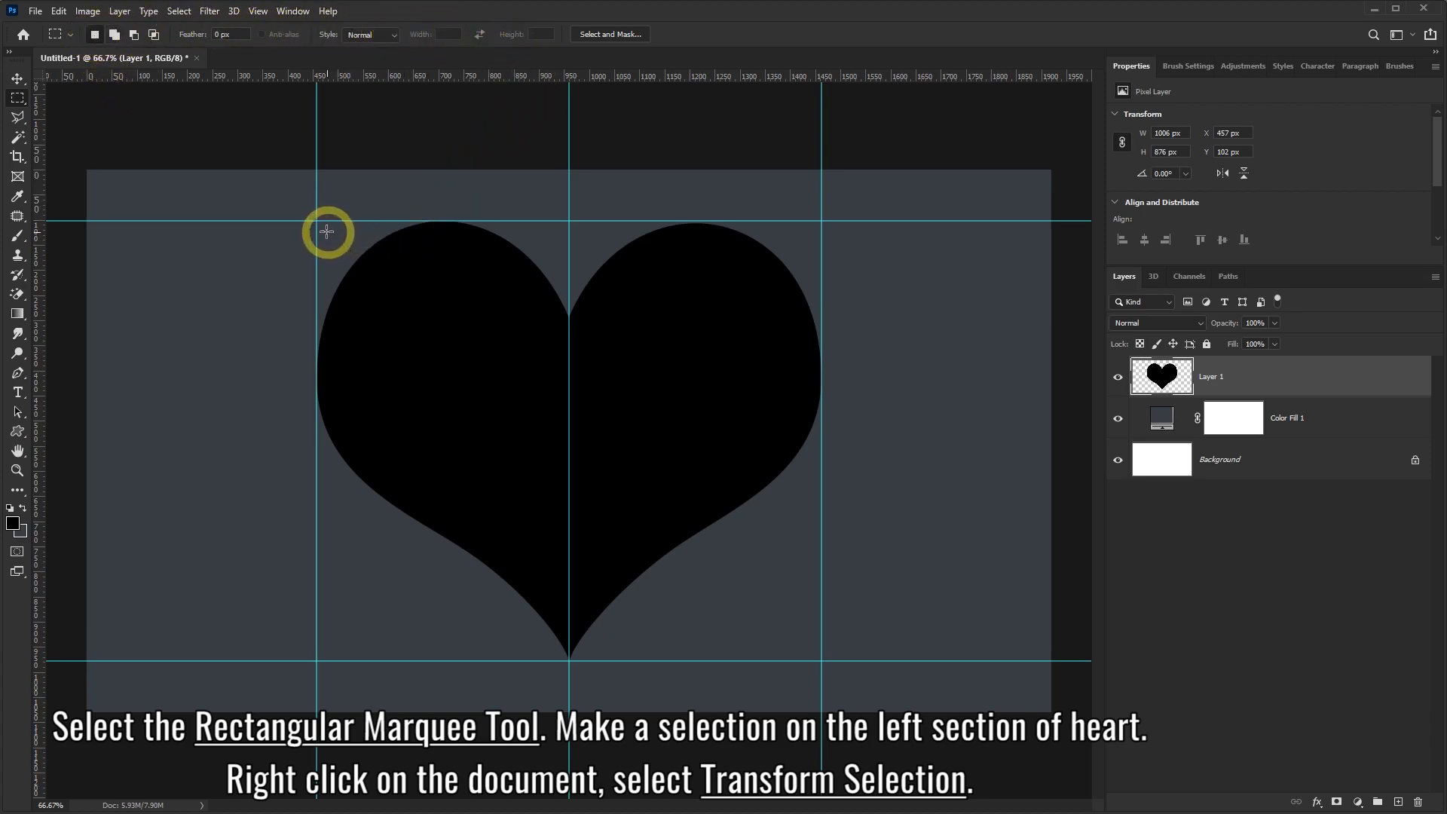
left_click_drag(317, 220, 569, 661)
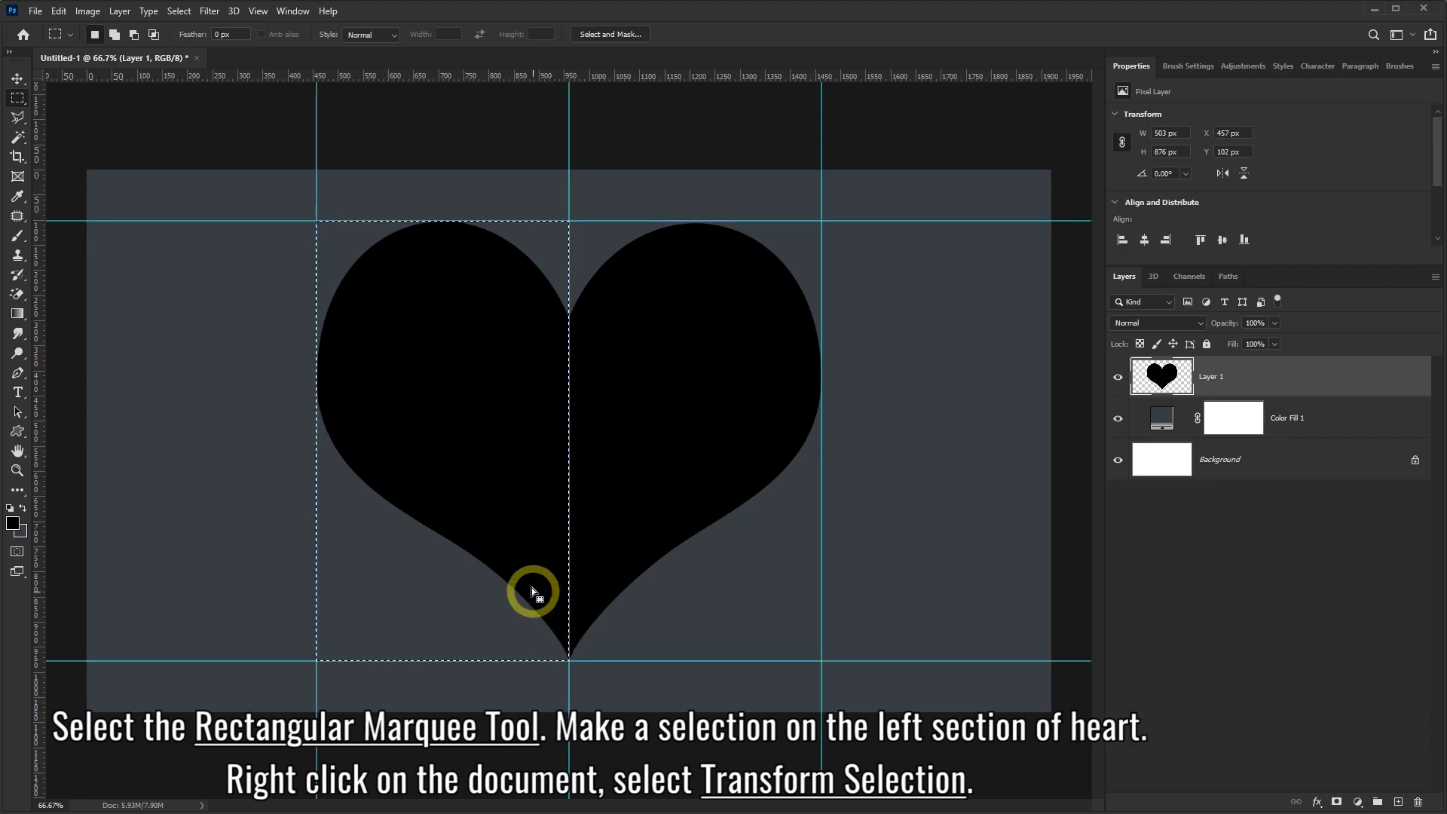
Transform the selection to 50% width and 33.33% height with proportions unlinked, and move it to the top-left corner of the heart's guides
right_click(489, 269)
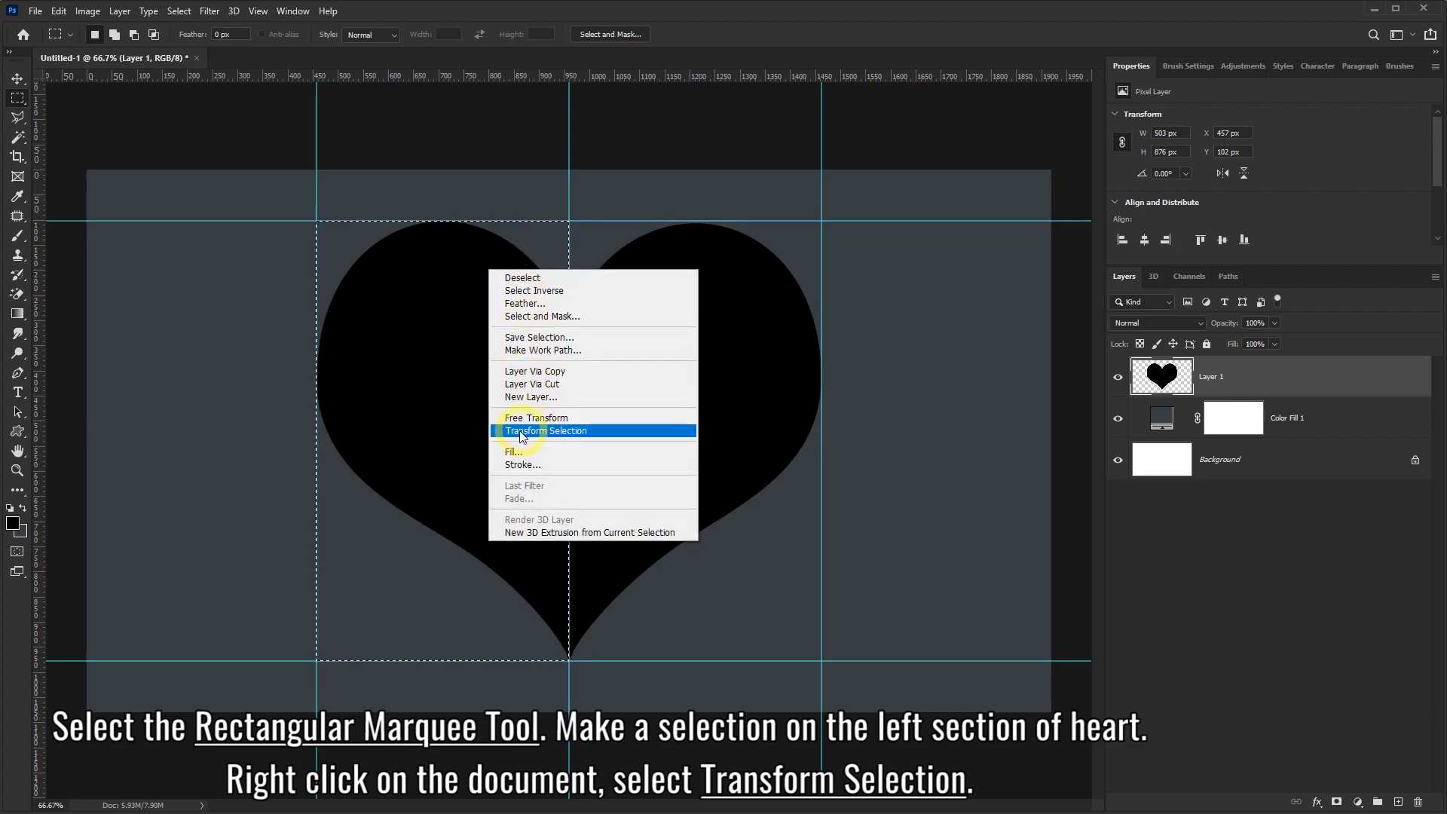
left_click(541, 434)
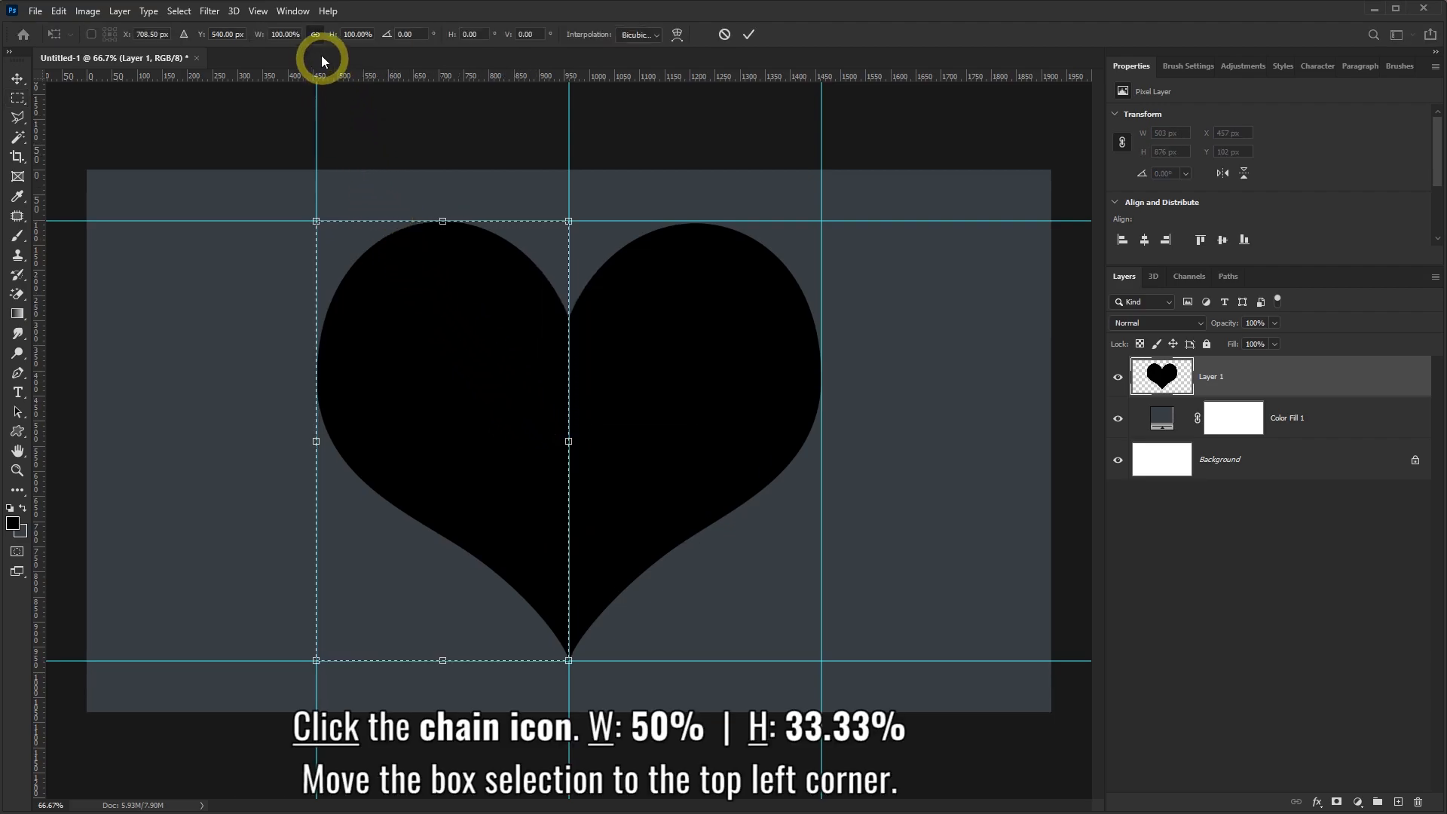
left_click(315, 34)
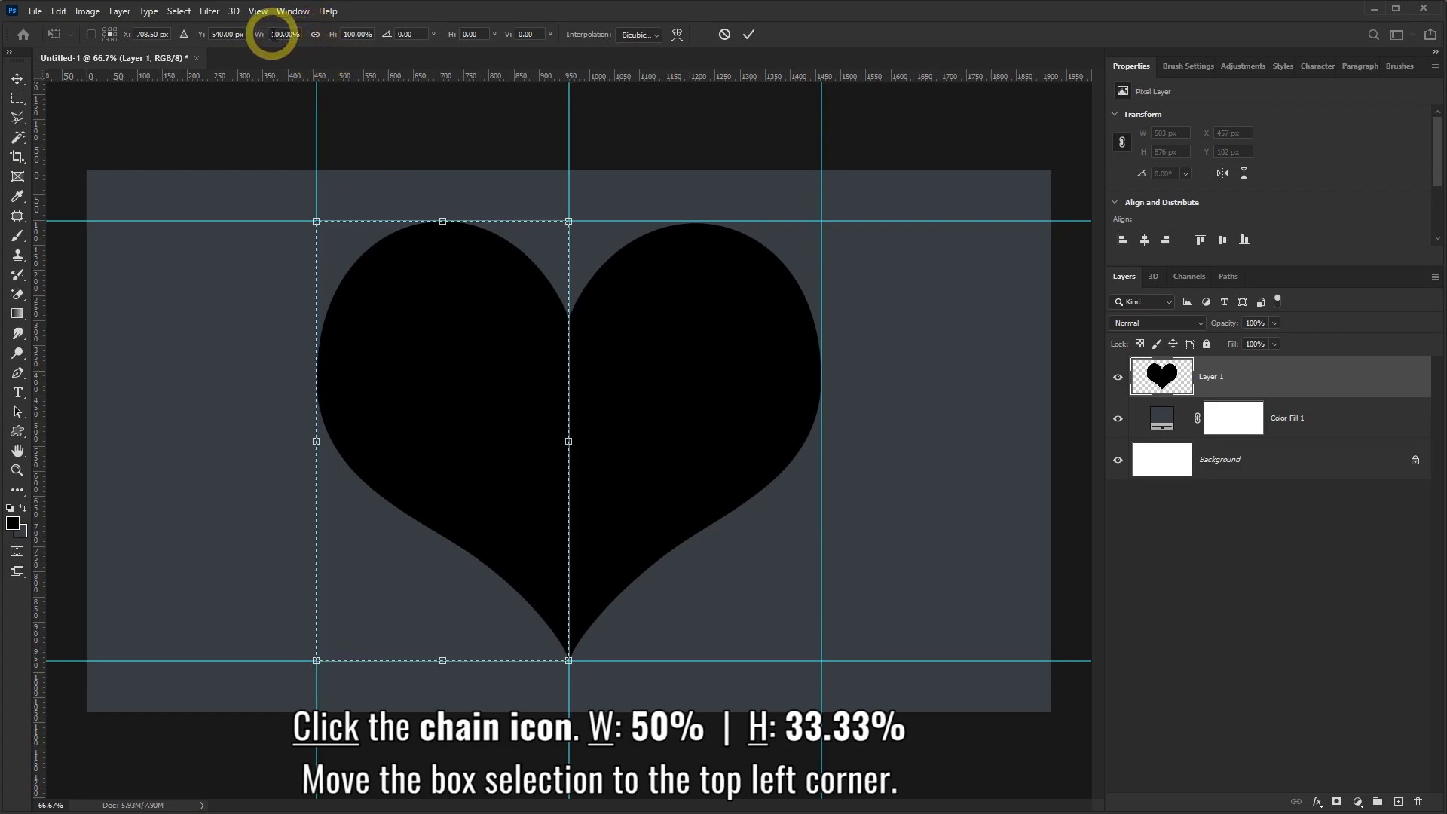
left_click(287, 34)
type("50")
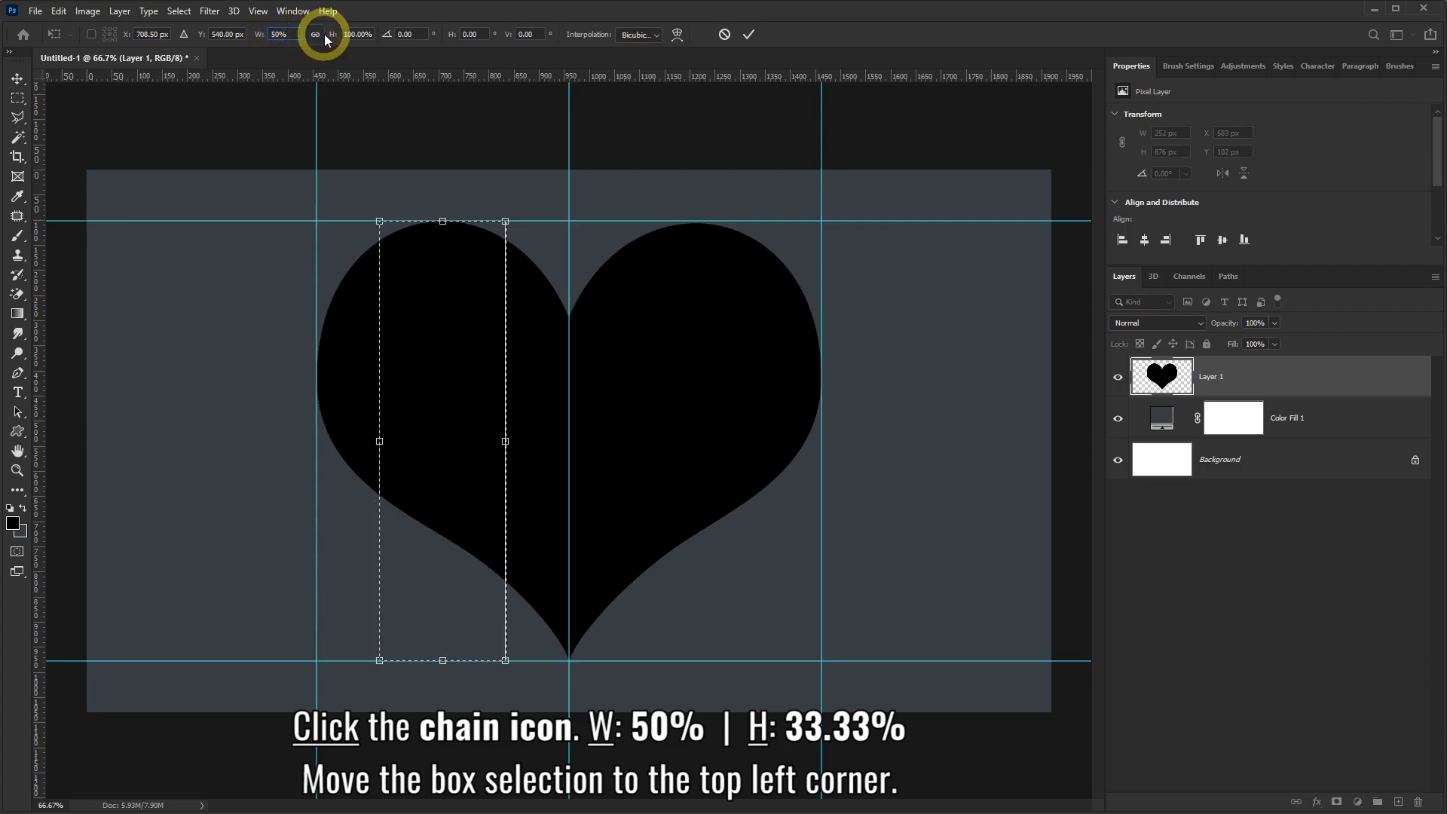
left_click(351, 34)
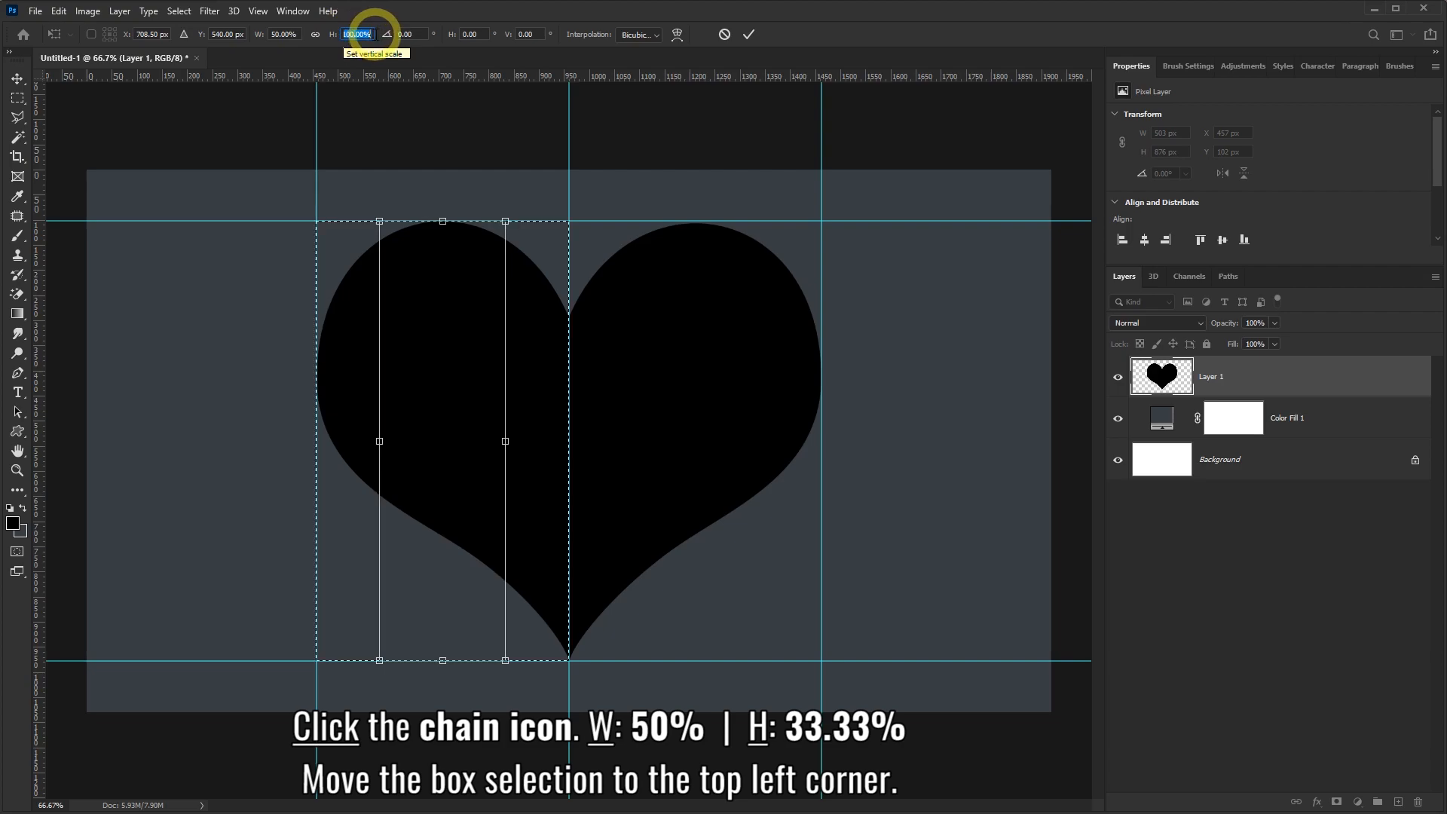
type("33.33")
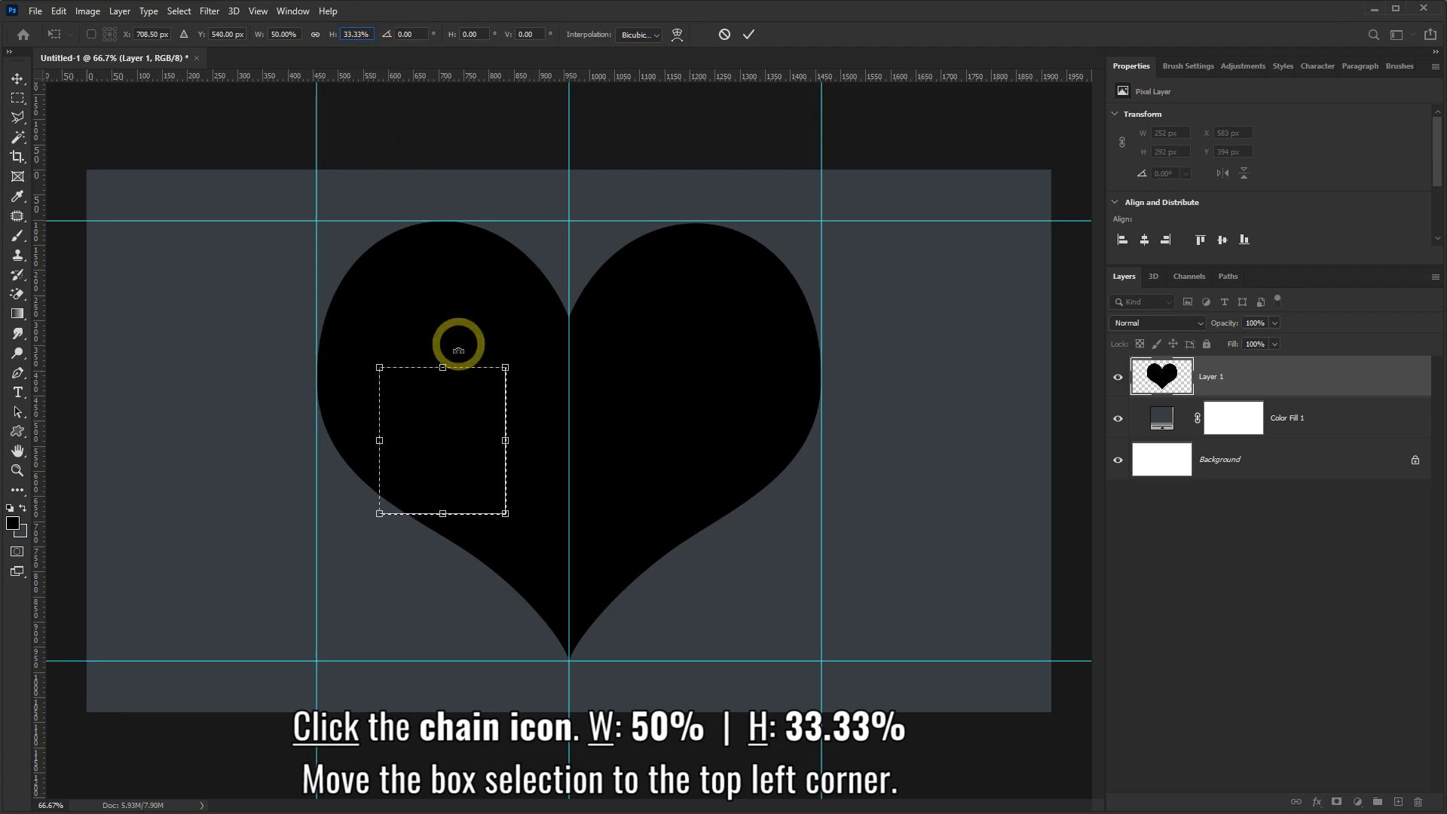
left_click_drag(453, 417, 379, 286)
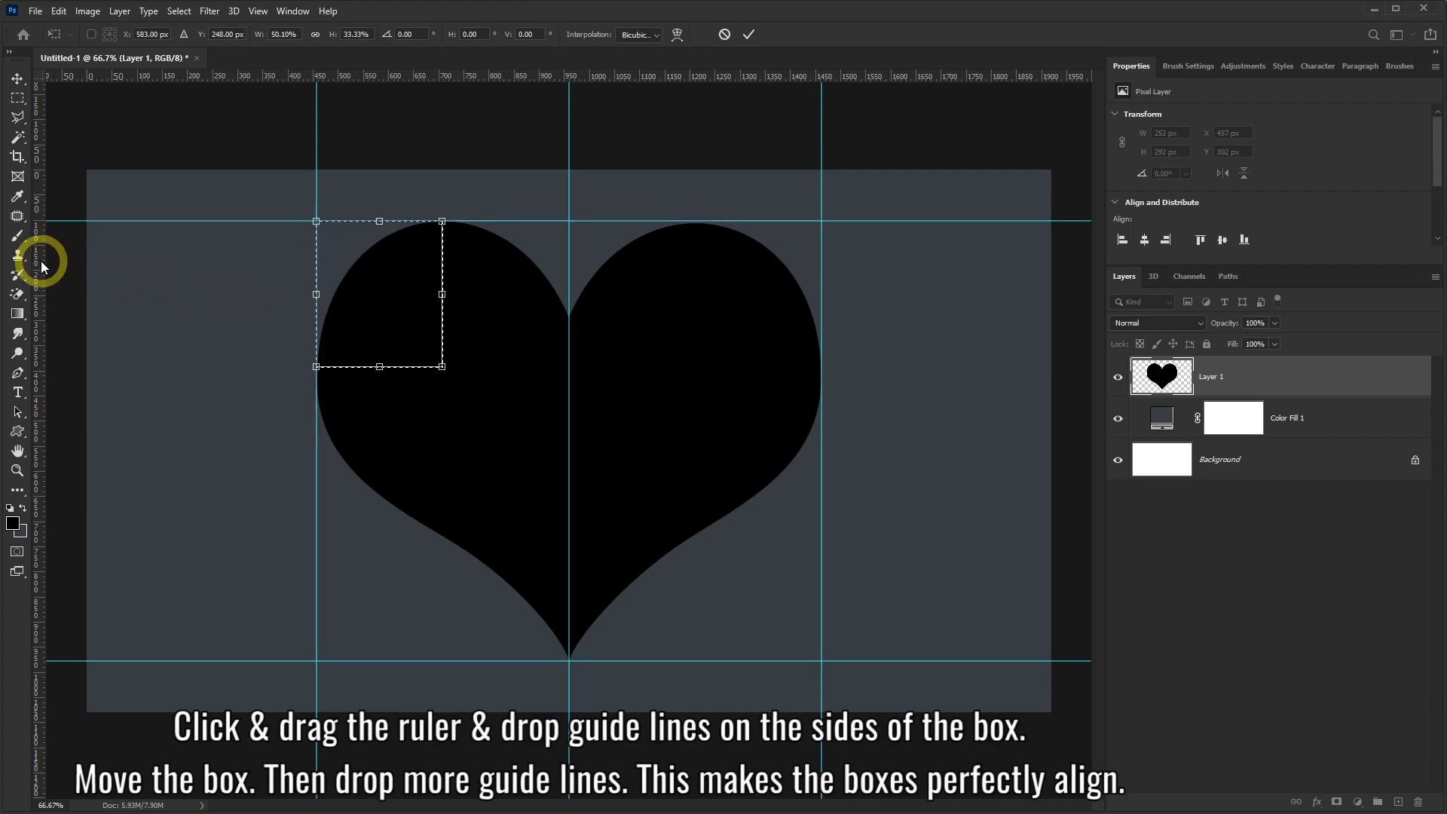
Divide the heart into four columns and three rows with guides along the edges of the repositioned transform box, and cancel the transform
left_click_drag(47, 261, 442, 279)
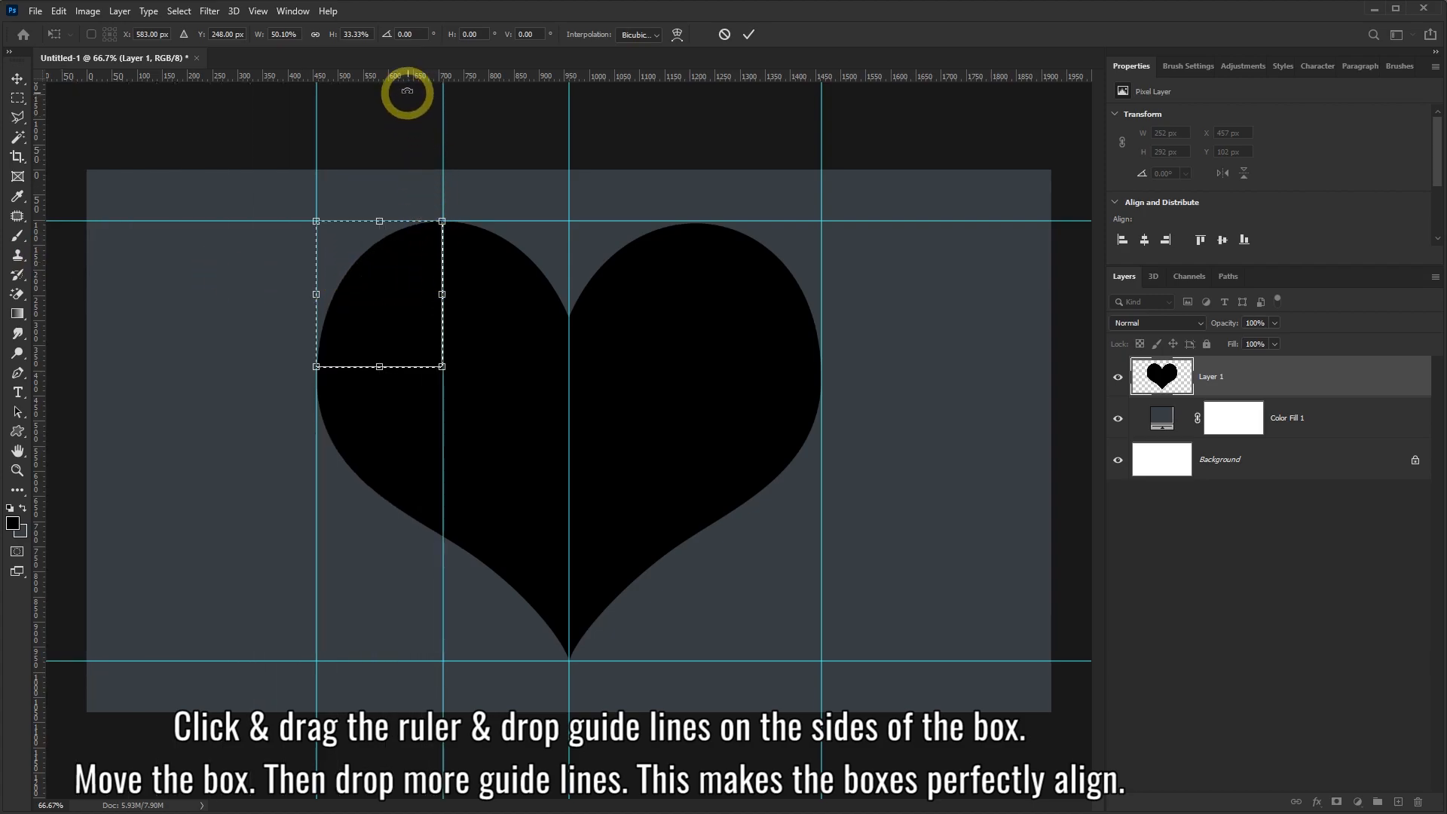
left_click_drag(403, 76, 413, 369)
left_click_drag(398, 284, 398, 439)
left_click_drag(400, 72, 422, 514)
left_click_drag(383, 447, 640, 297)
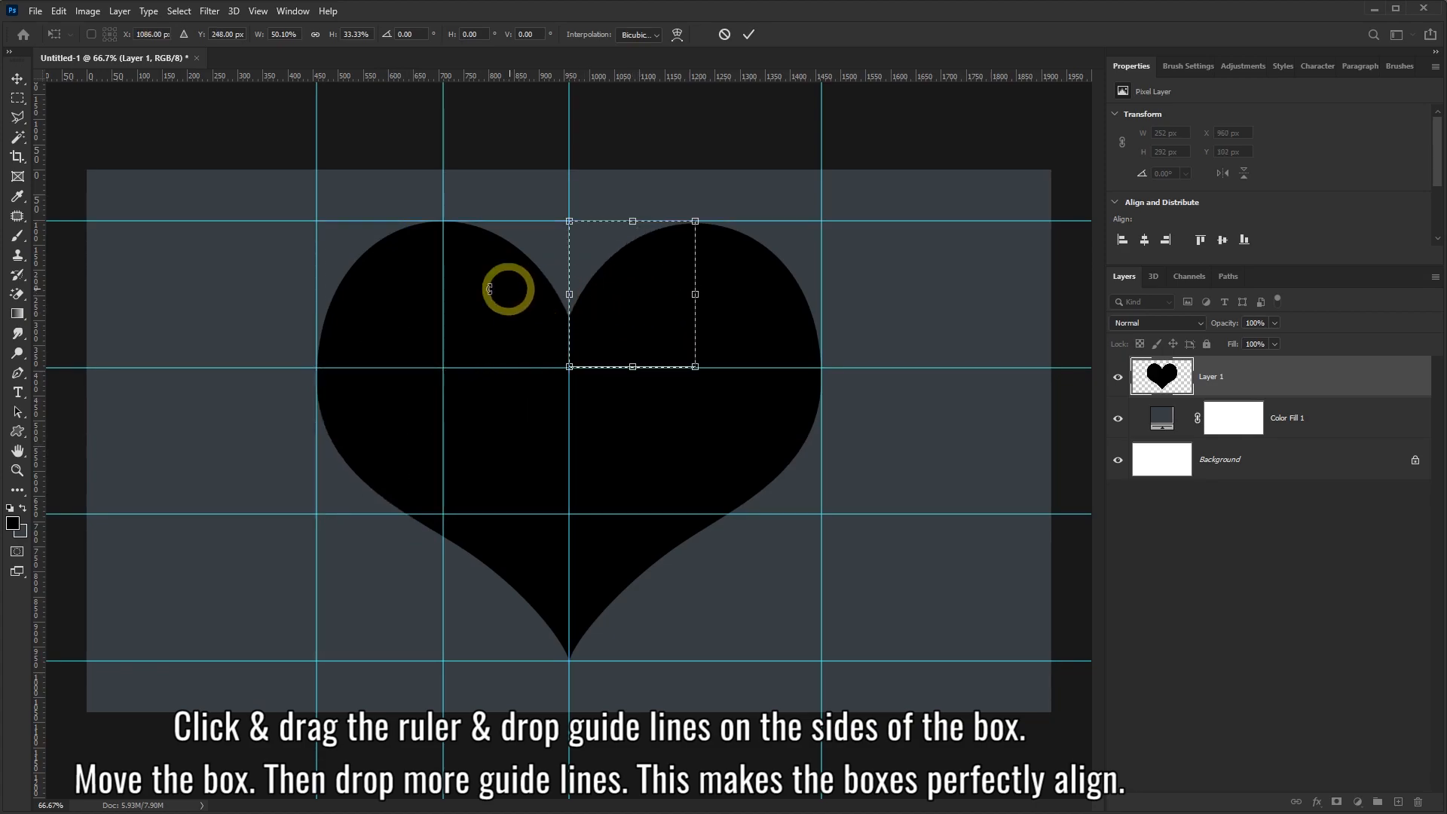
left_click_drag(43, 278, 693, 308)
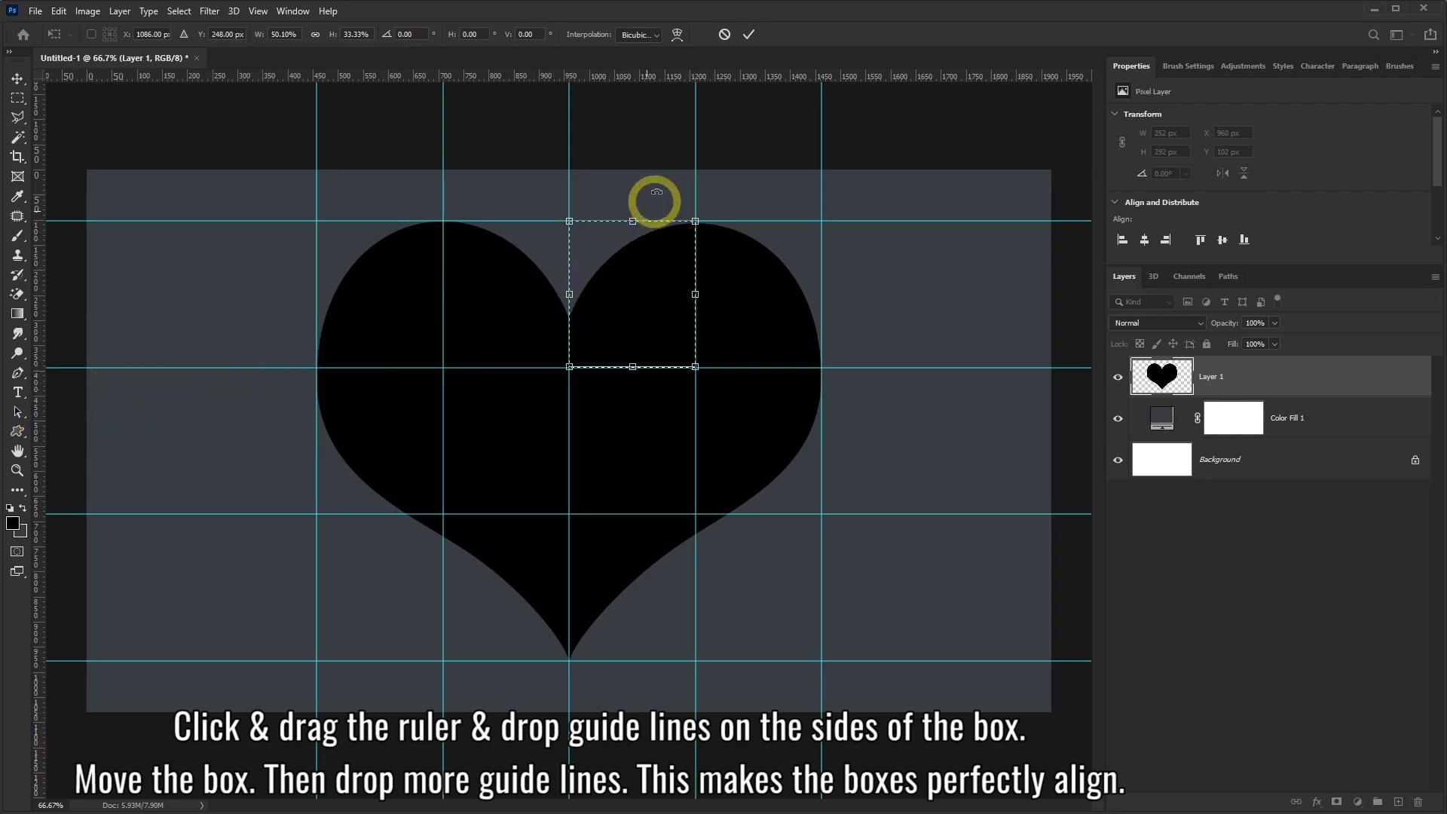
left_click(725, 36)
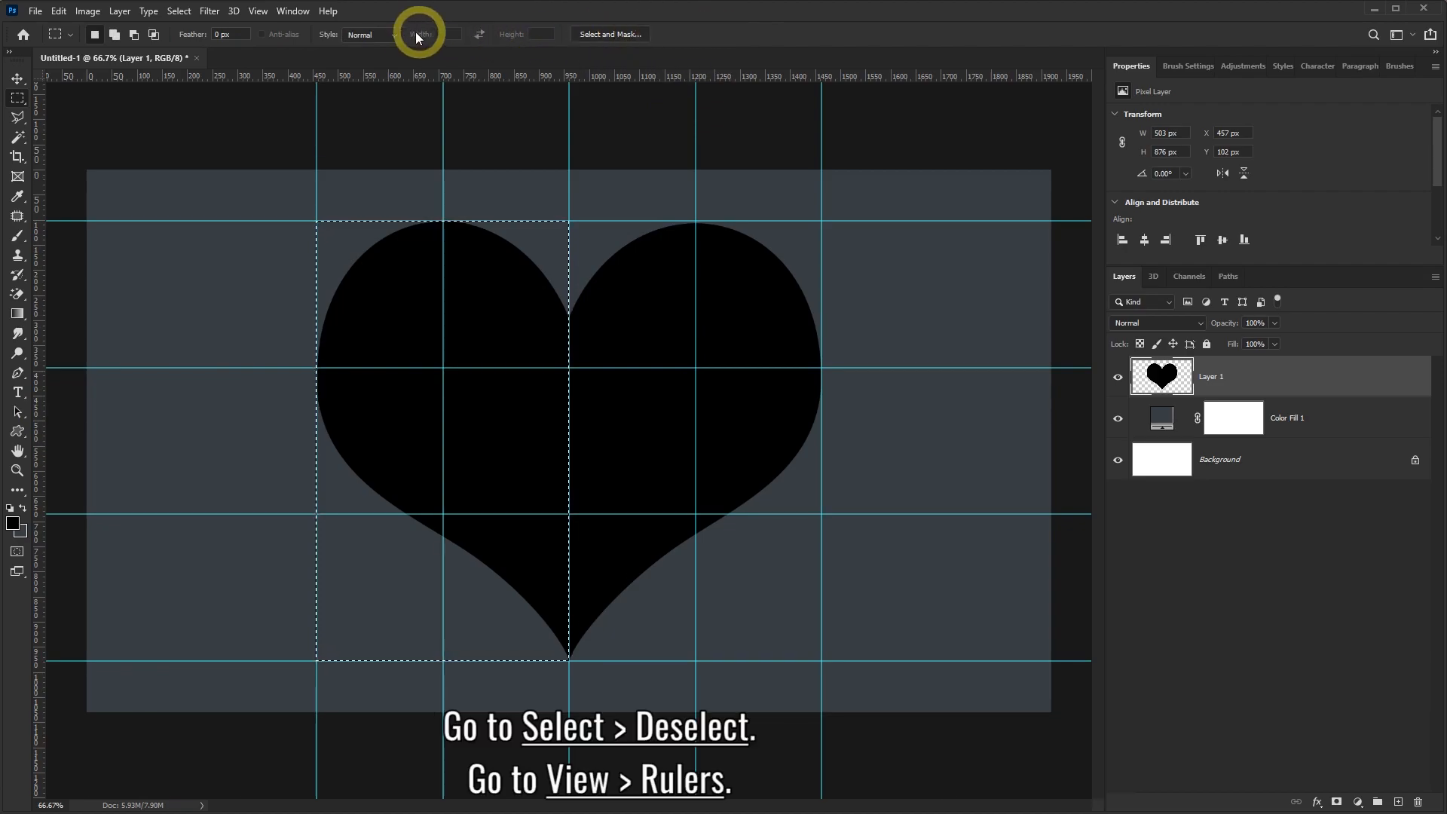
Deselect the marquee around the heart's left half and hide the rulers
left_click(180, 13)
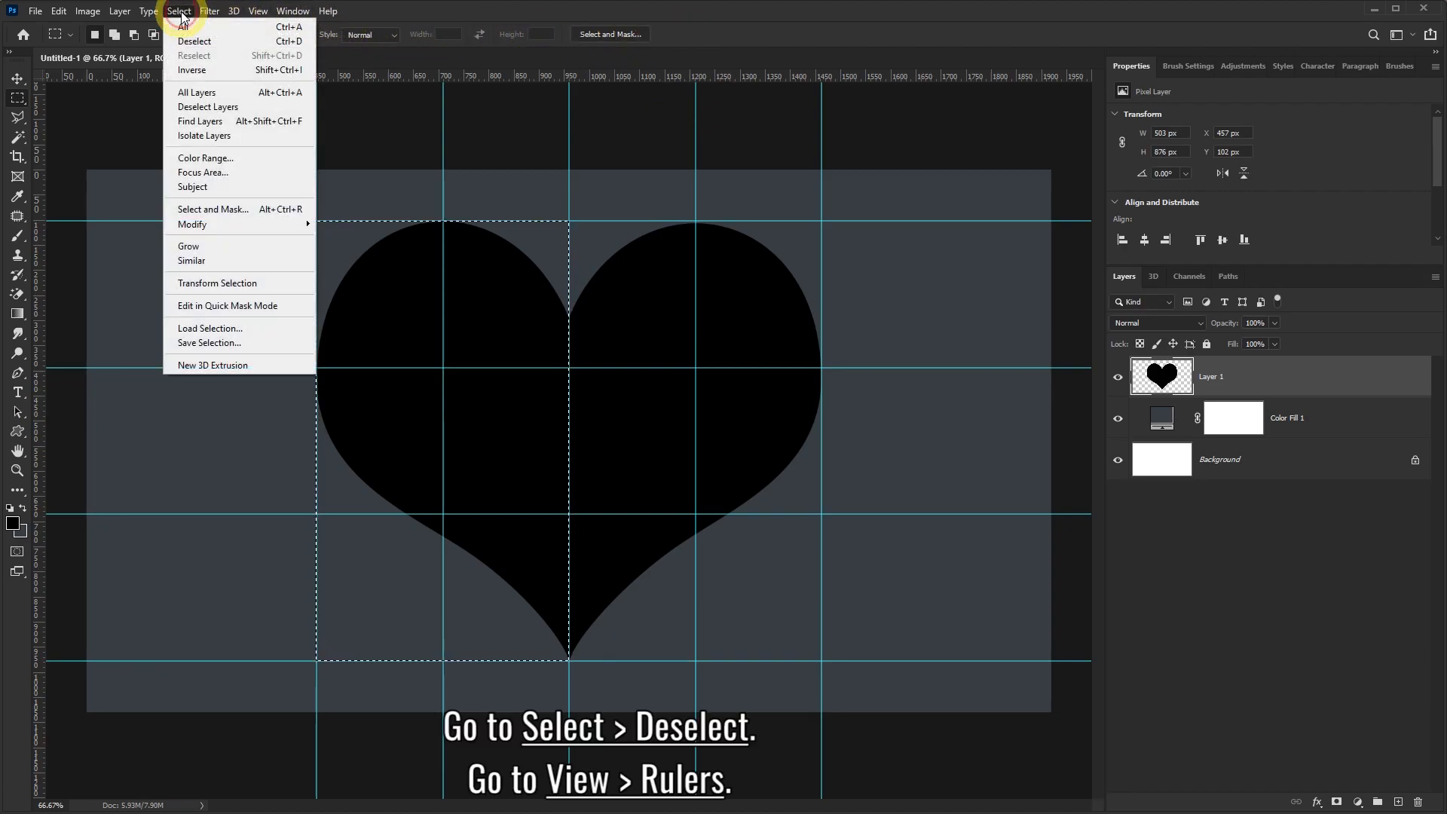
left_click(198, 43)
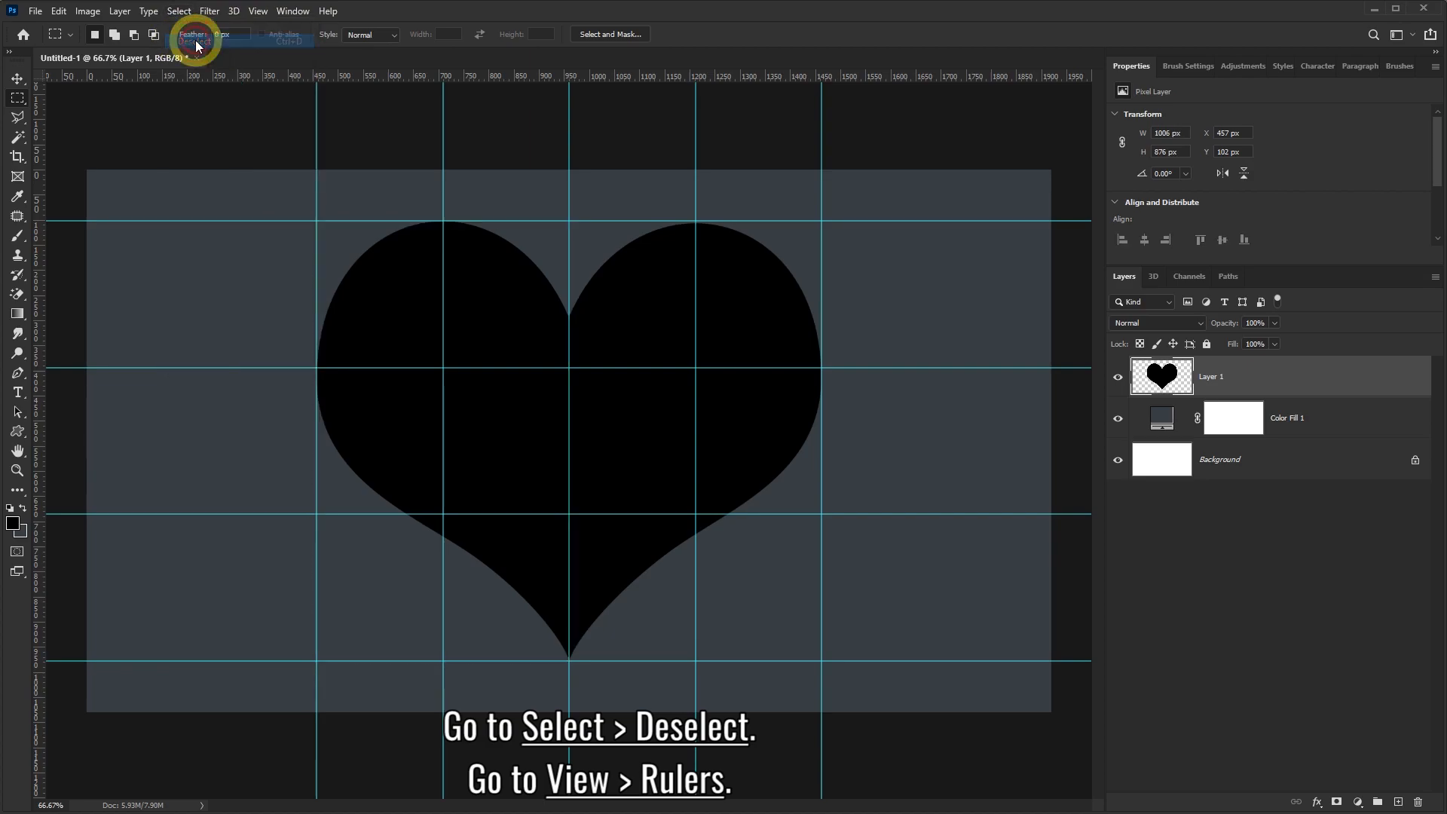
left_click(258, 12)
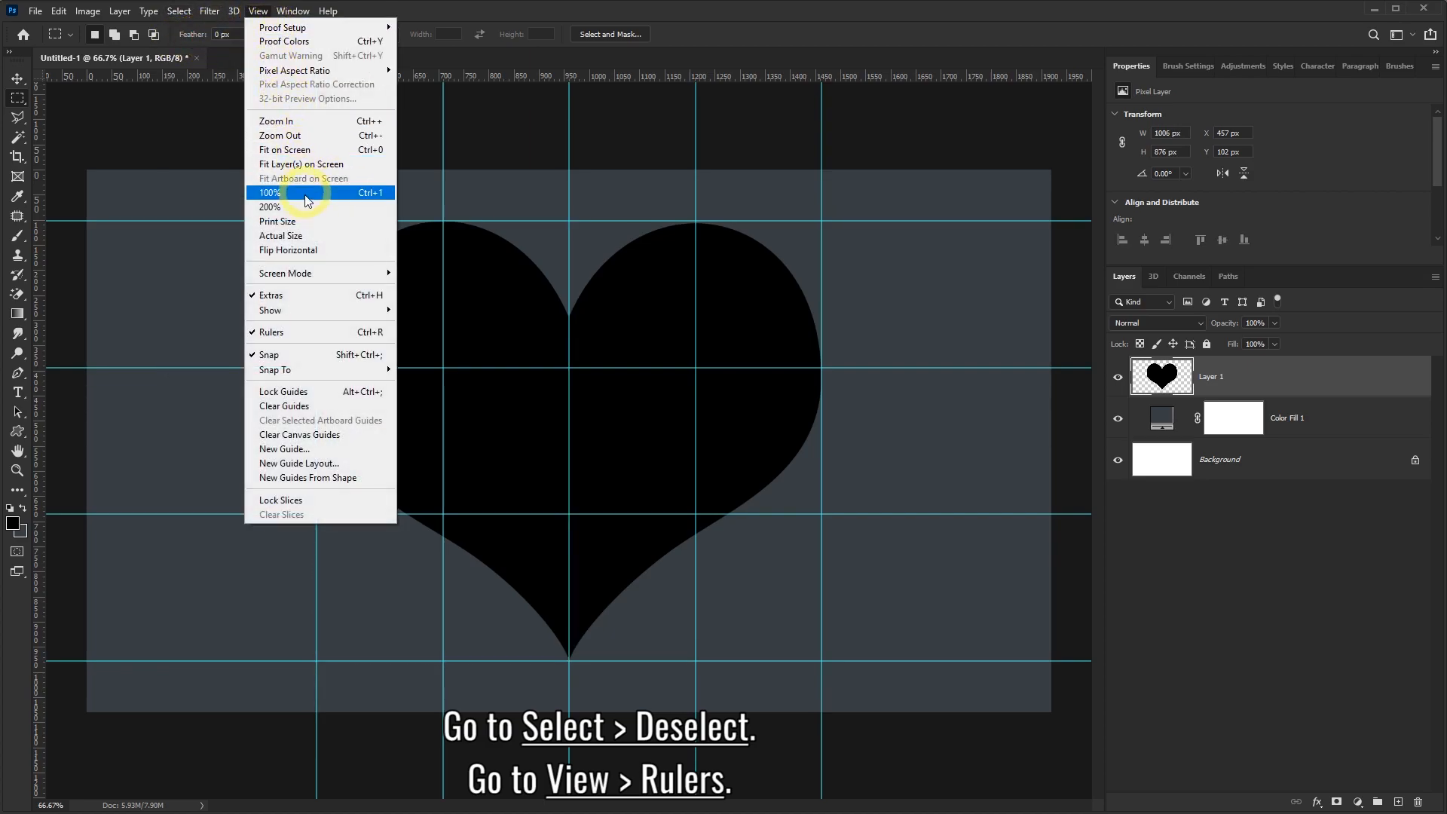
left_click(273, 333)
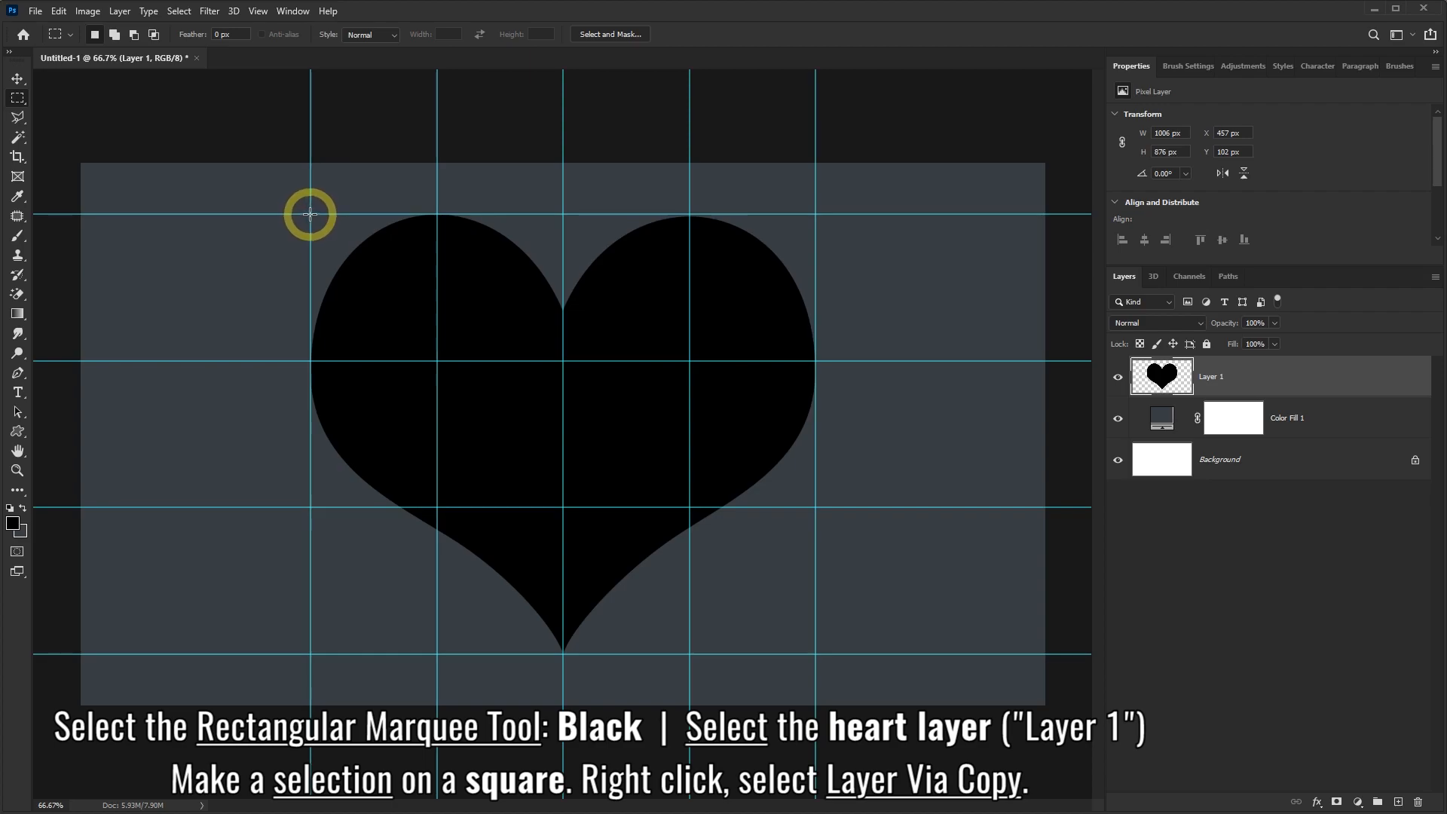
Copy the first and second top-row sections of the heart on Layer 1 to separate layers, using guide-aligned marquee selections and Layer Via Copy
left_click_drag(314, 218, 436, 356)
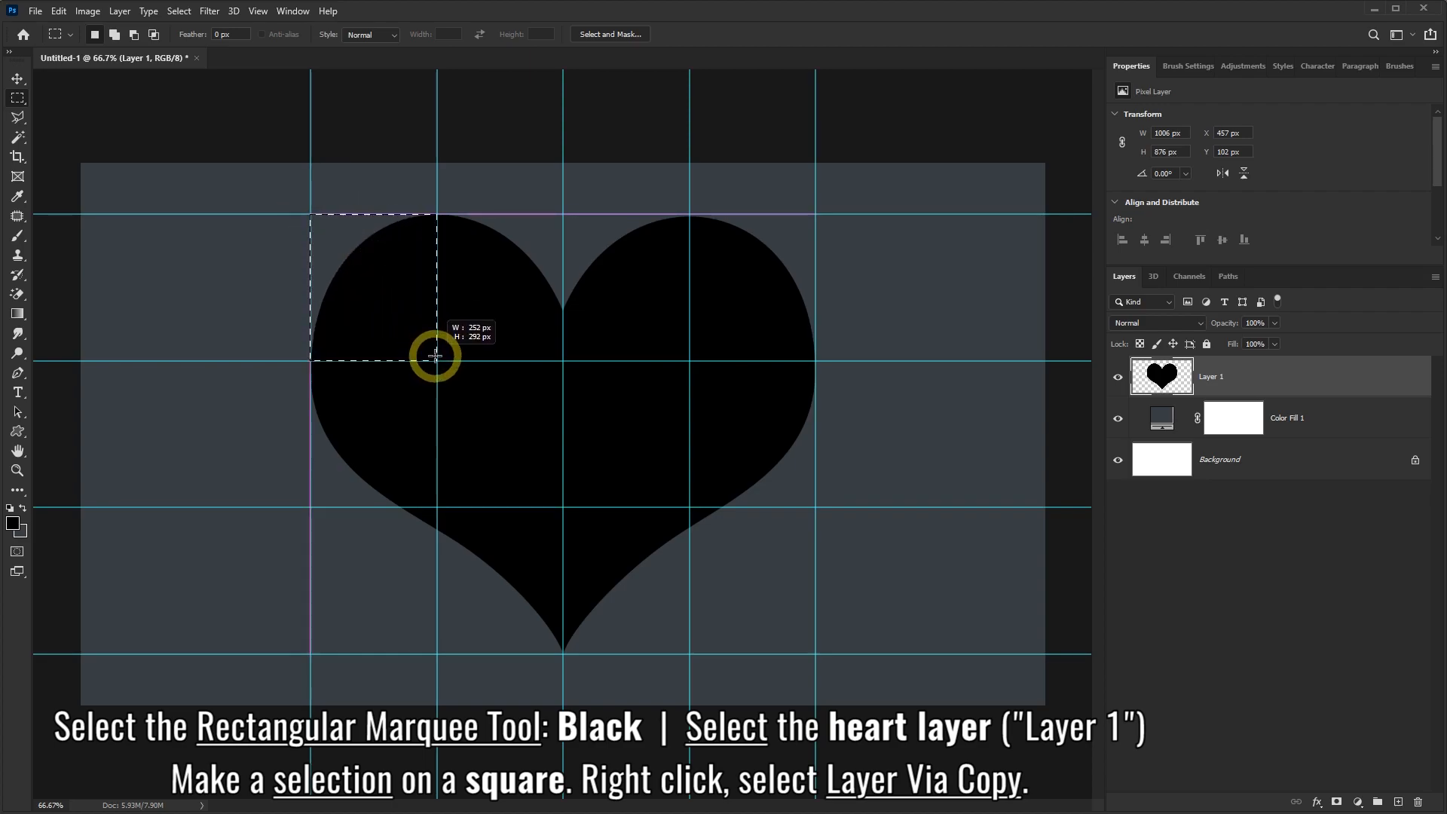
right_click(484, 289)
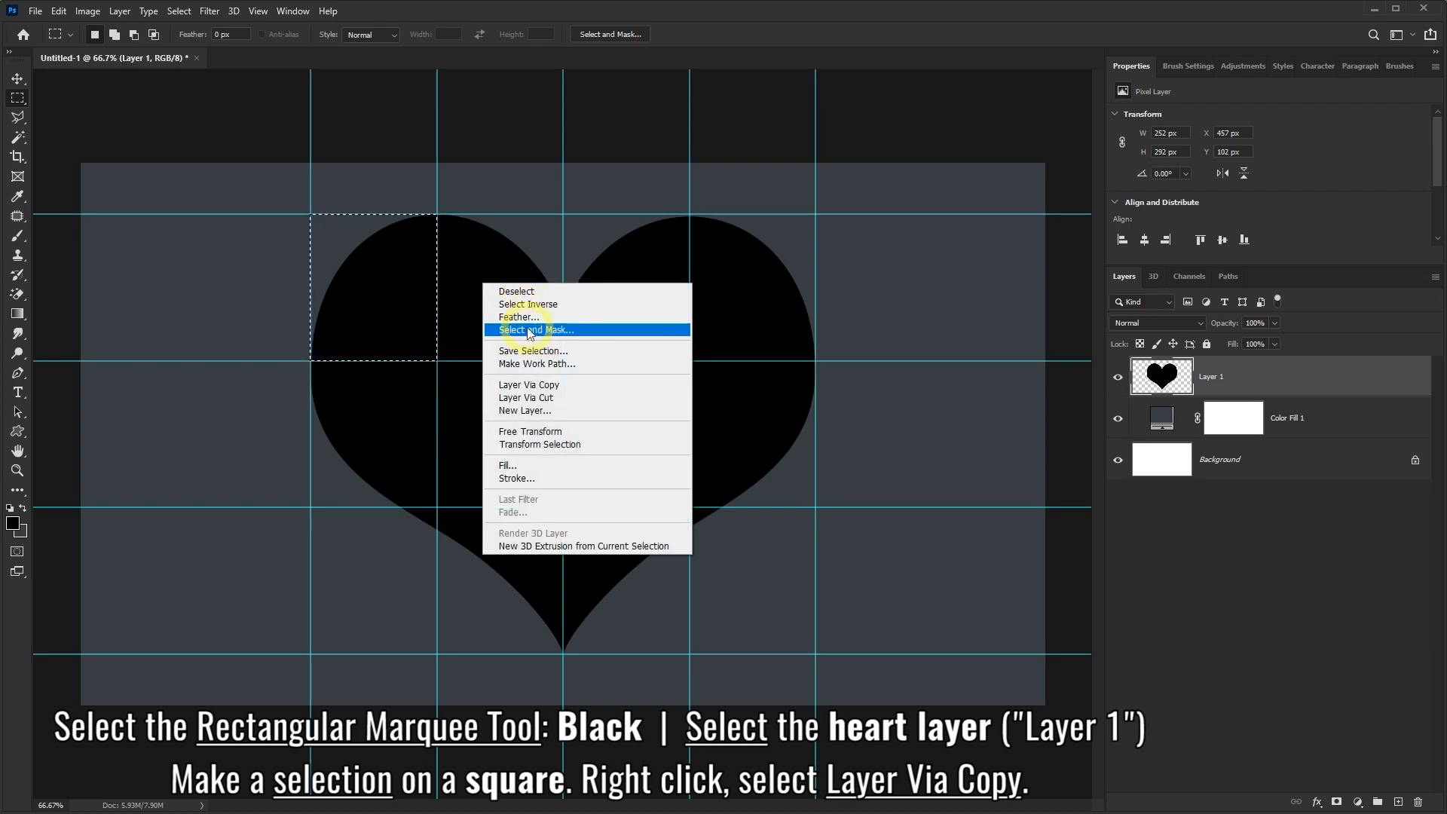
left_click(545, 388)
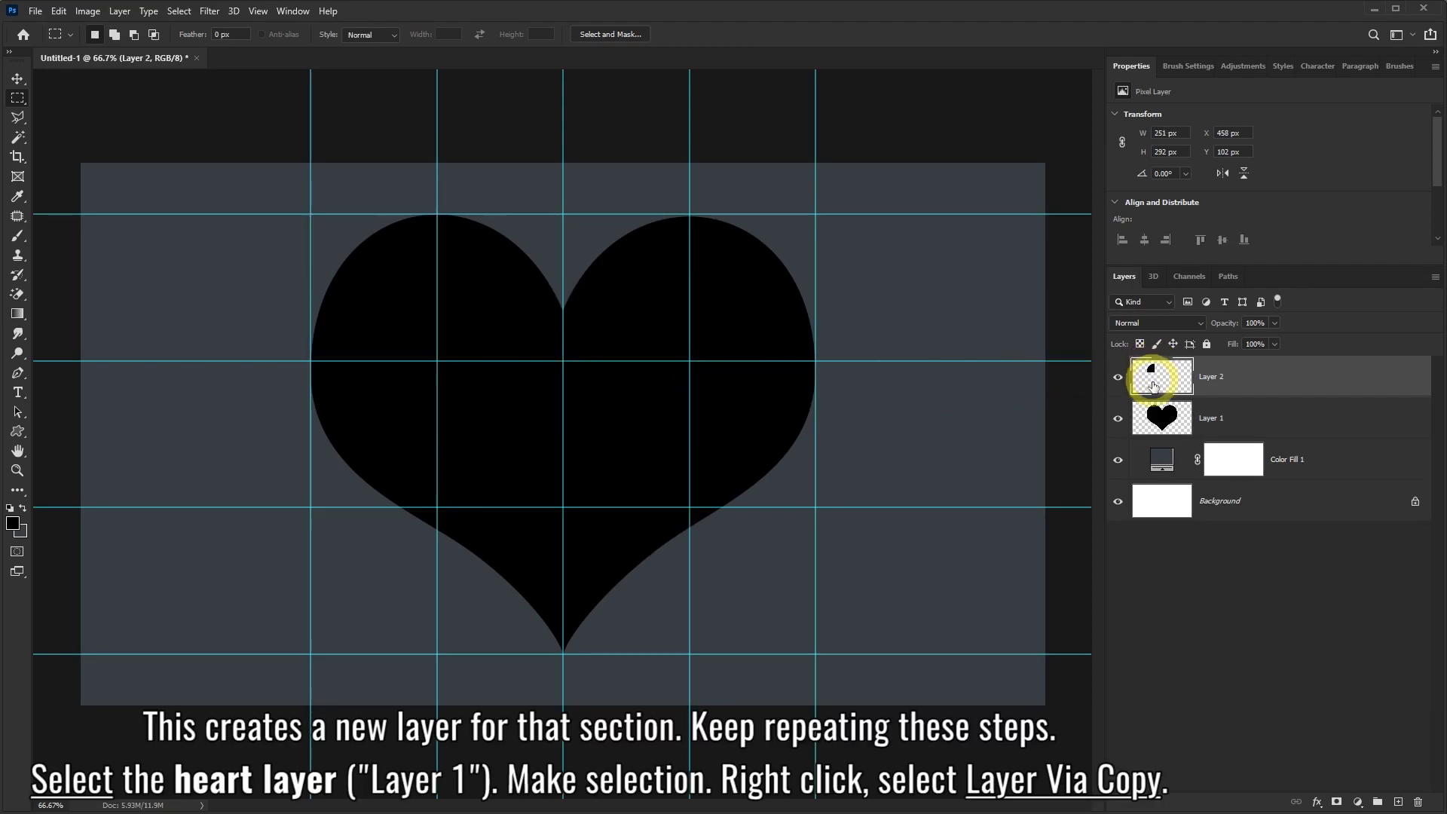
left_click(1216, 418)
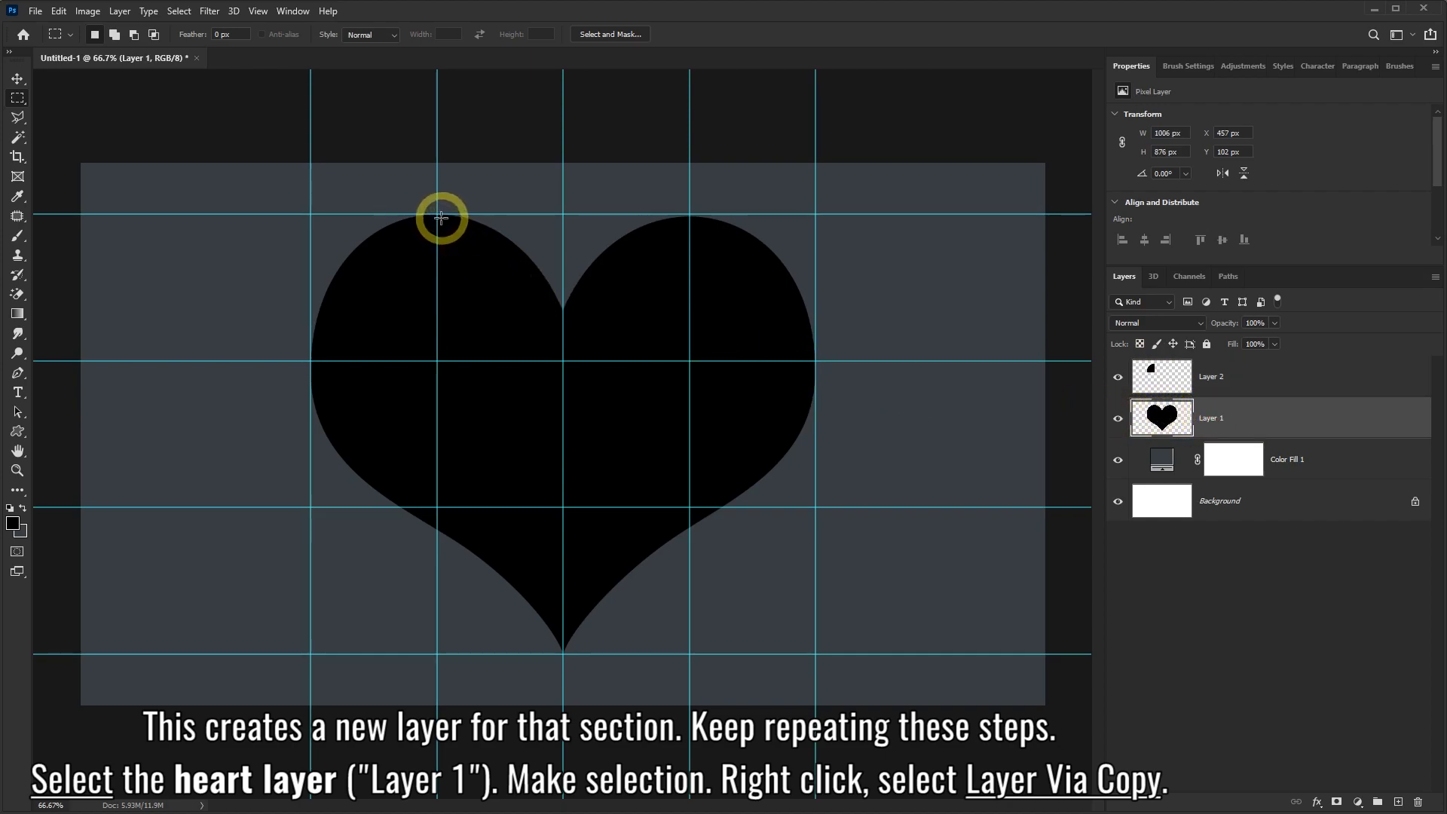
left_click_drag(437, 214, 563, 360)
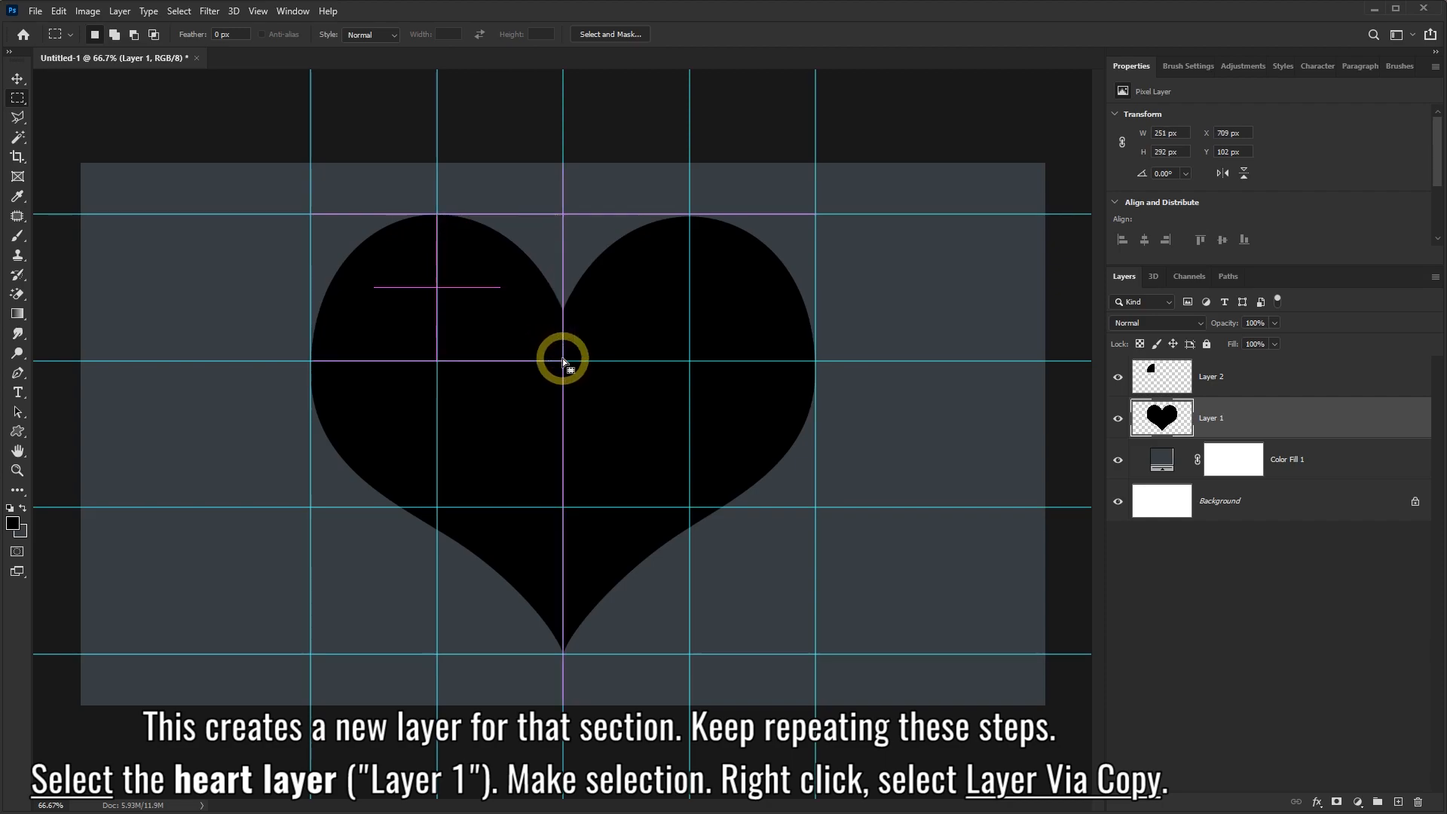
right_click(601, 292)
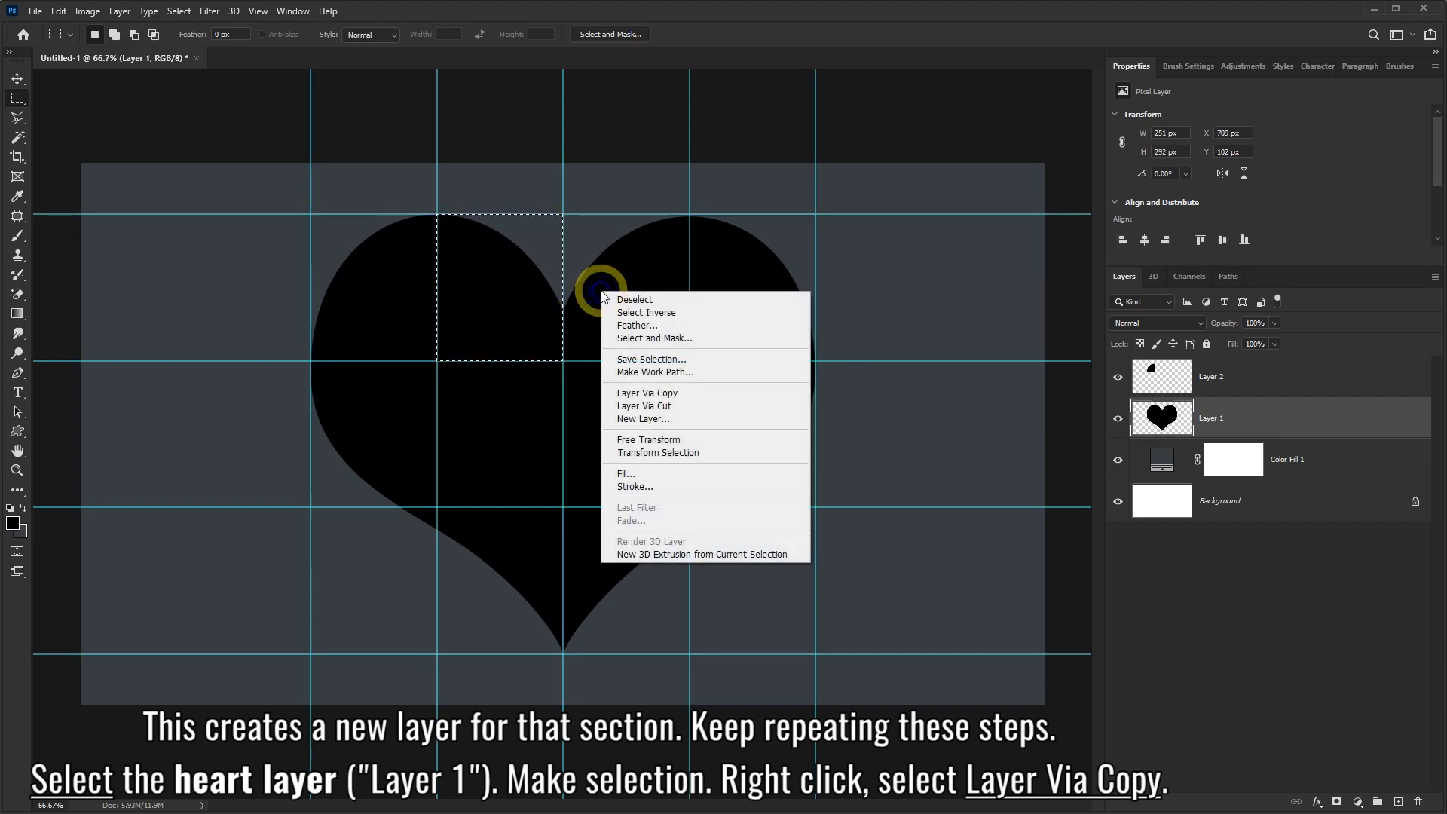
left_click(651, 393)
Copy the third and fourth top-row sections of the Layer 1 heart to their own layers with Layer Via Copy
left_click(1167, 453)
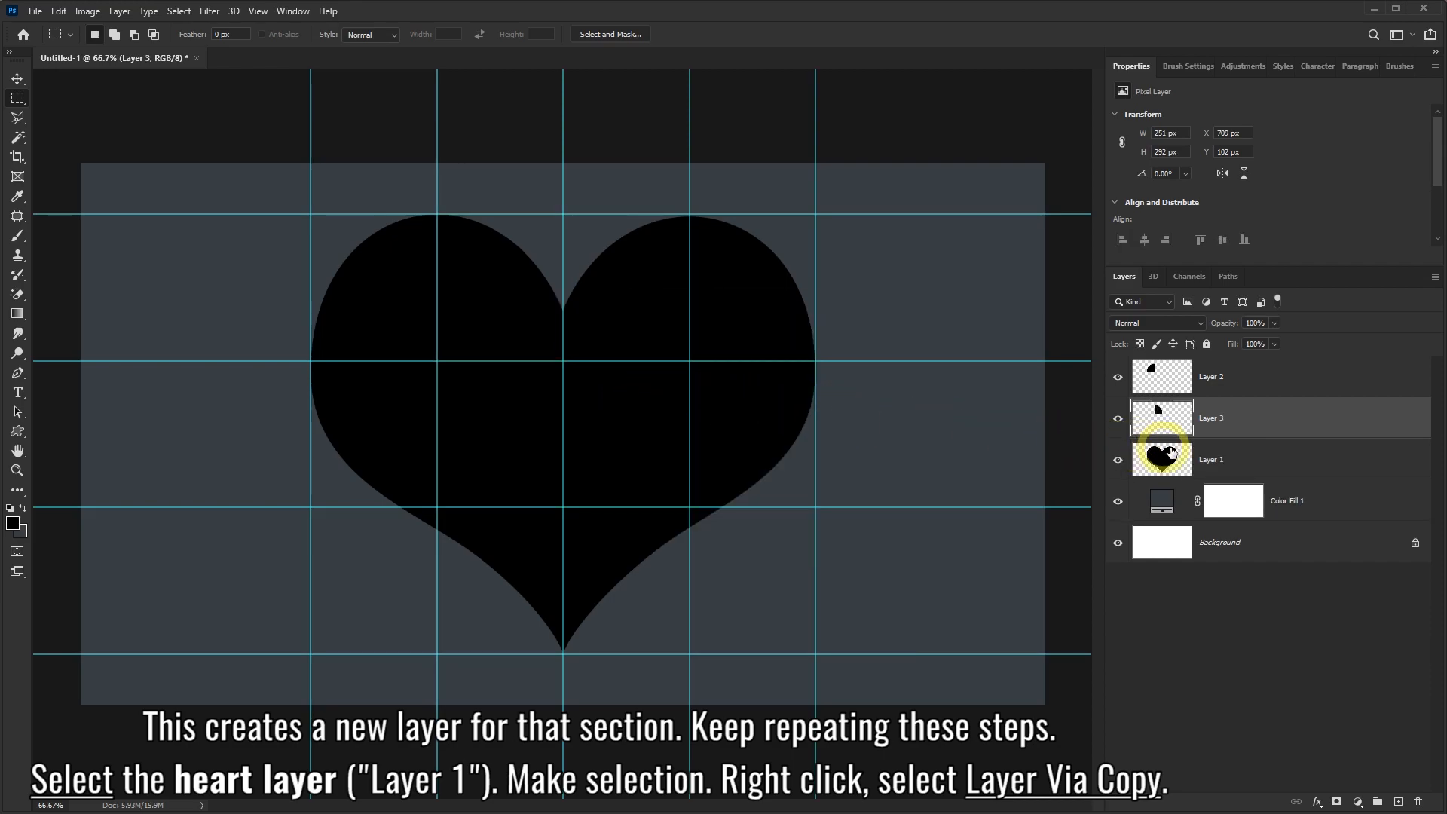
left_click(1229, 460)
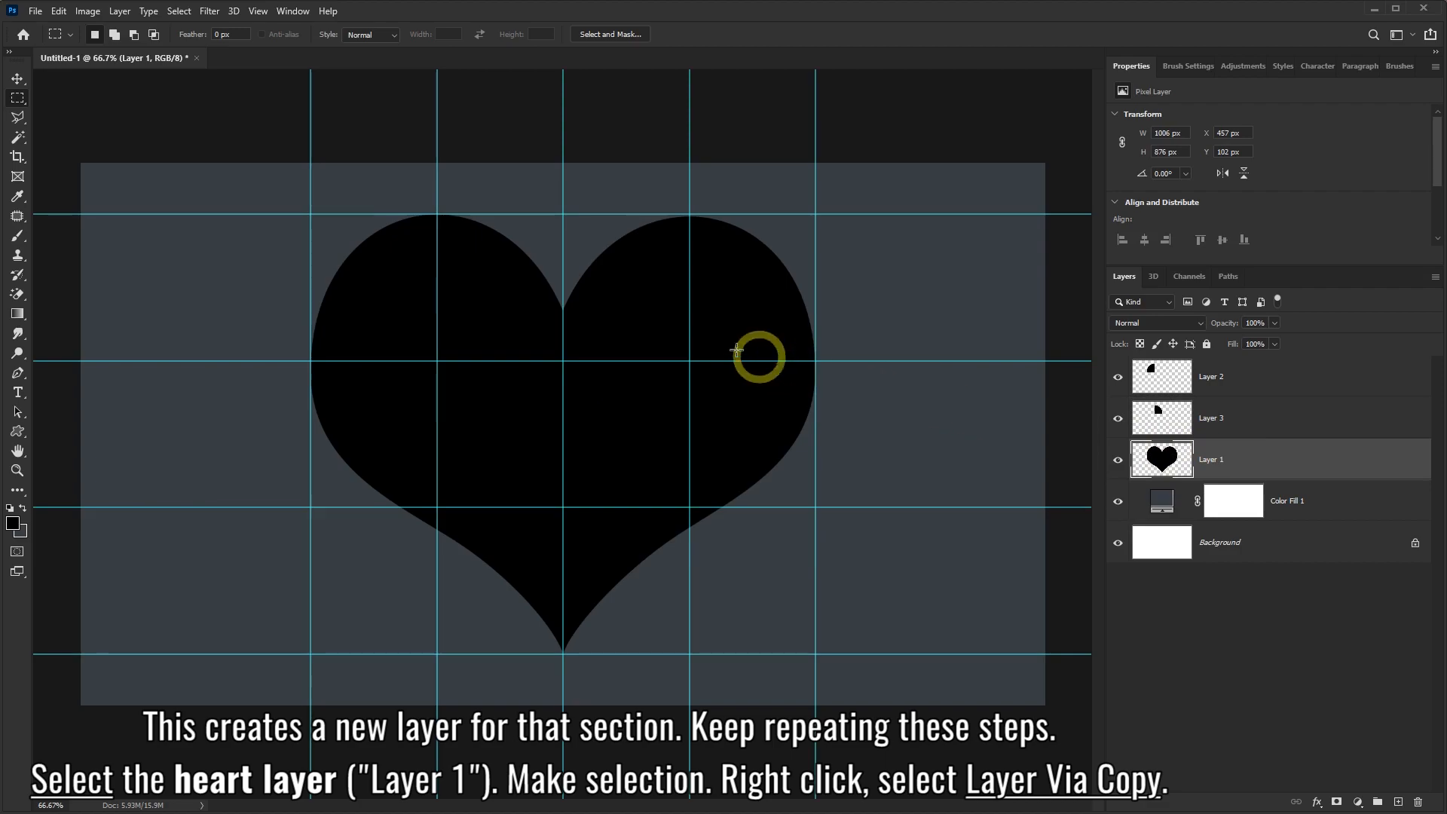
left_click_drag(563, 214, 690, 361)
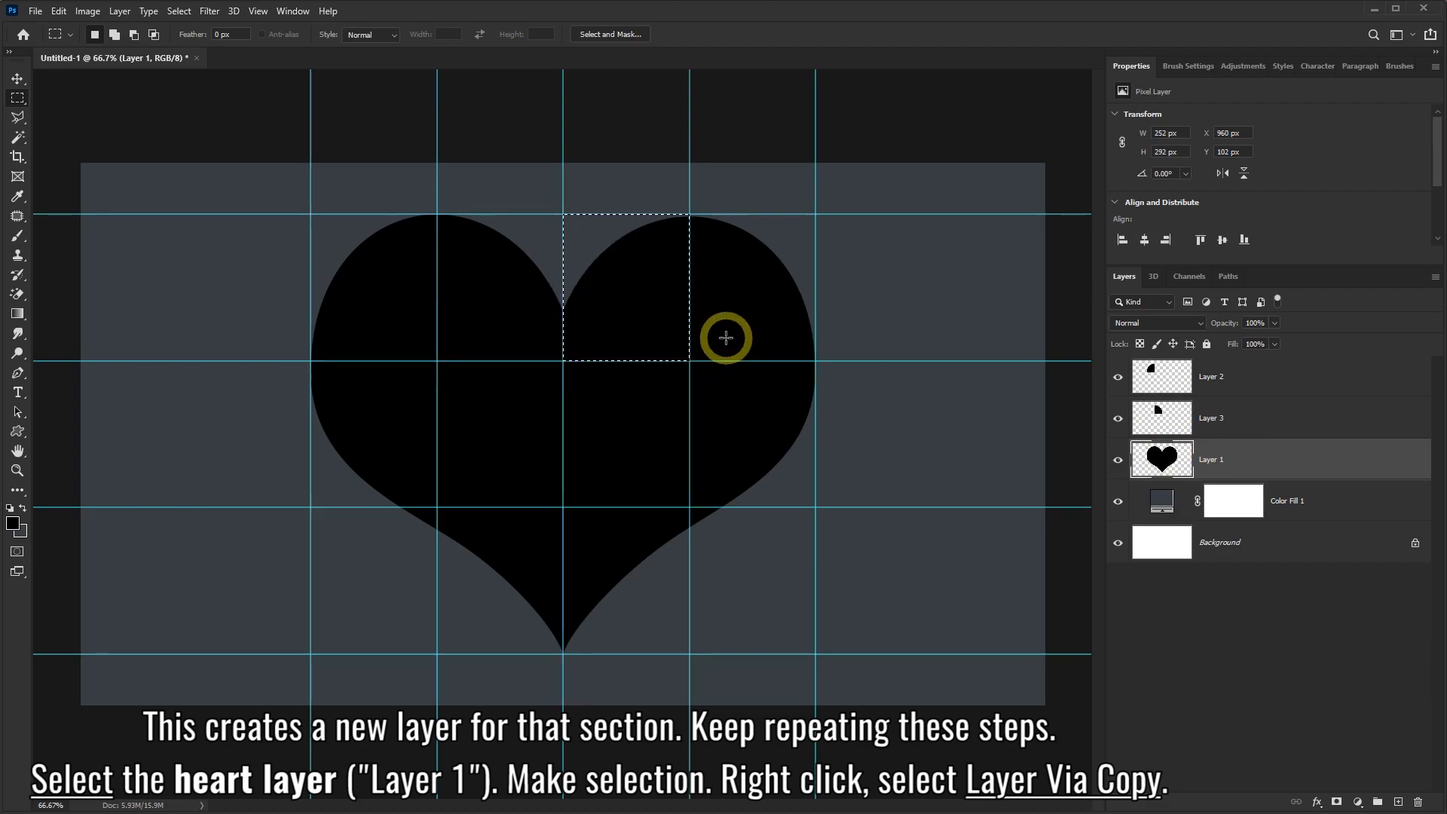
right_click(725, 339)
left_click(772, 442)
left_click(1218, 500)
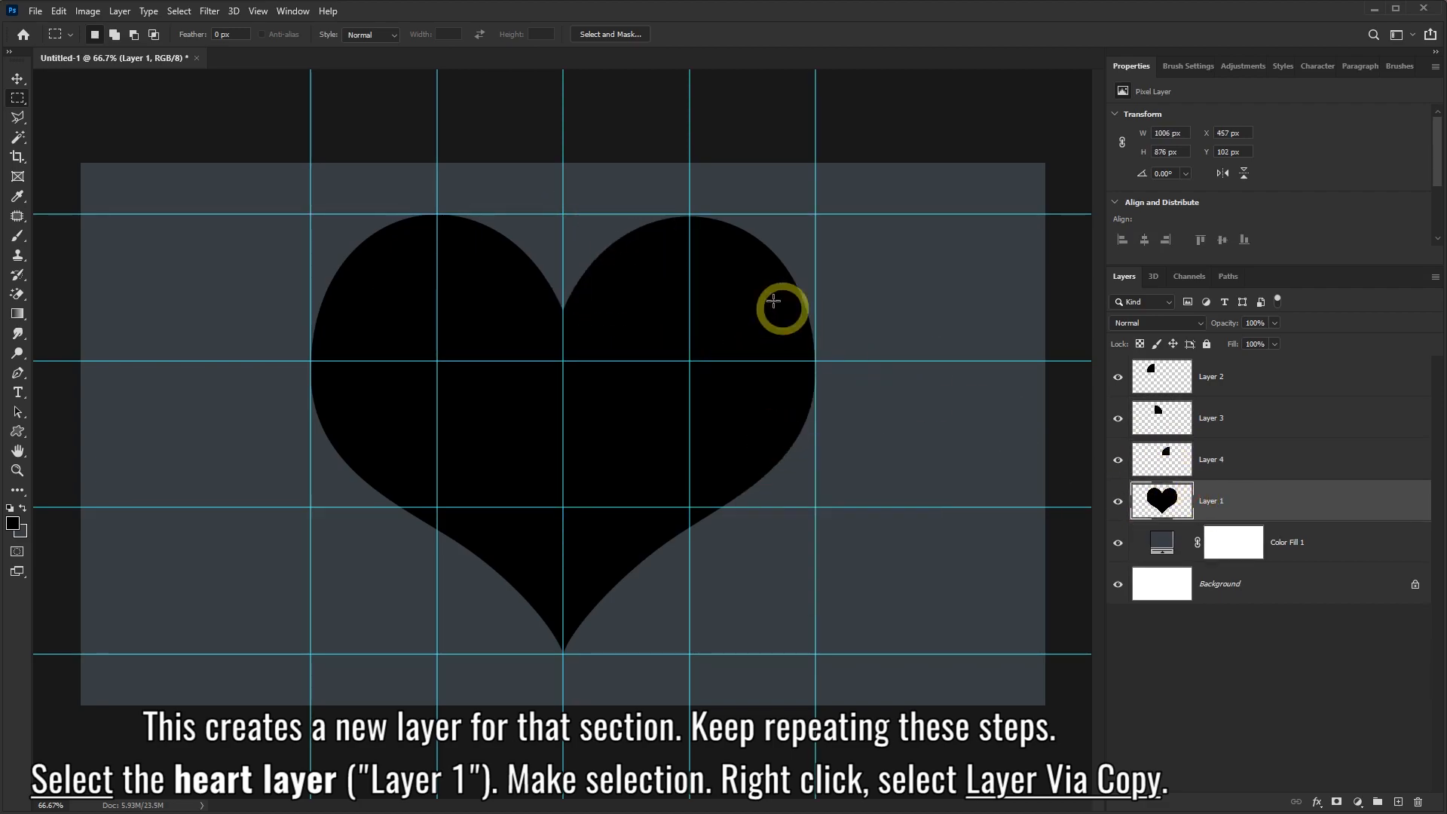
left_click_drag(690, 214, 815, 361)
right_click(810, 364)
left_click(872, 462)
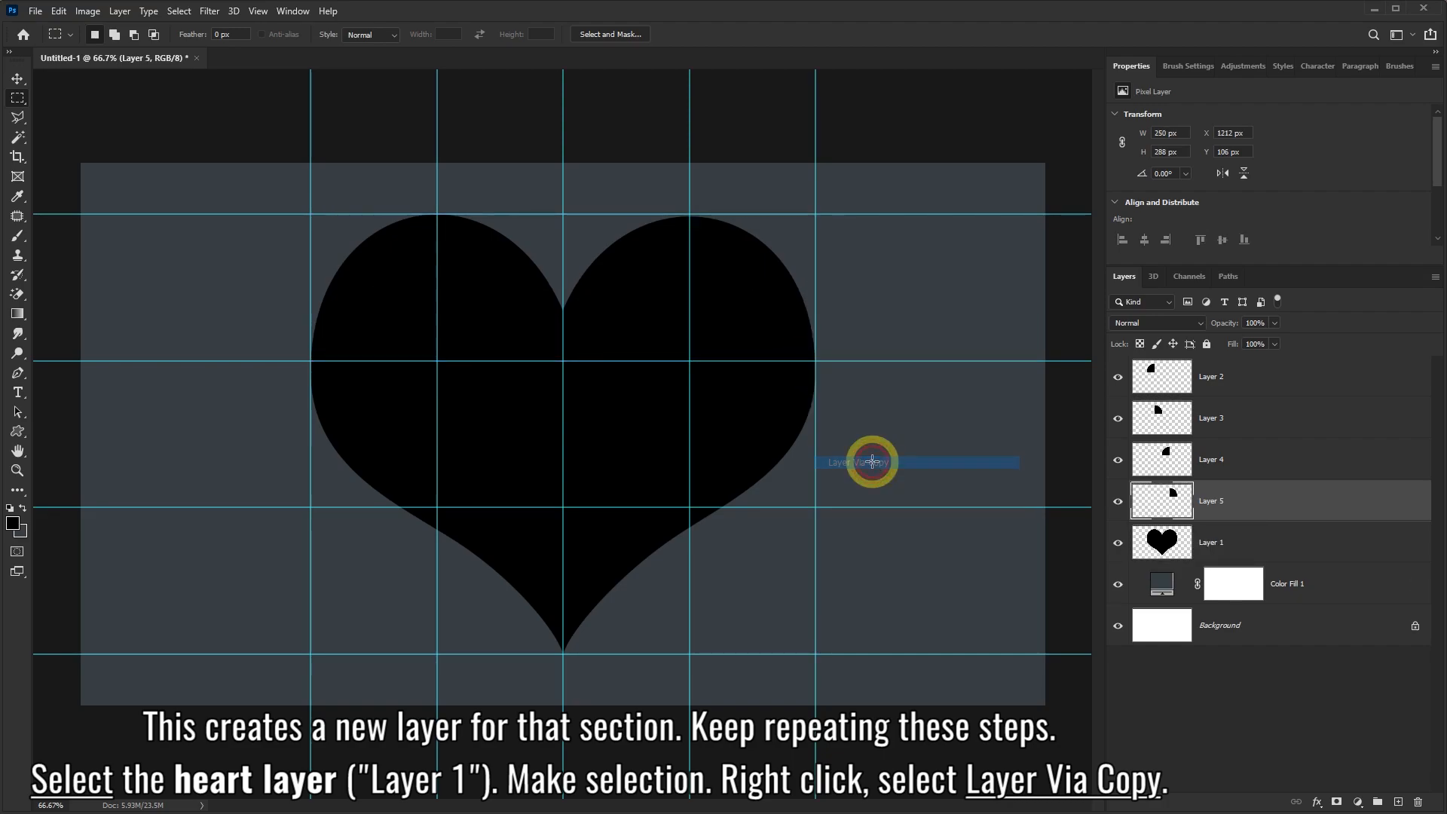
Copy the first and second middle-row sections of the Layer 1 heart to separate layers with Layer Via Copy
left_click(1221, 538)
left_click_drag(311, 361, 438, 508)
right_click(438, 509)
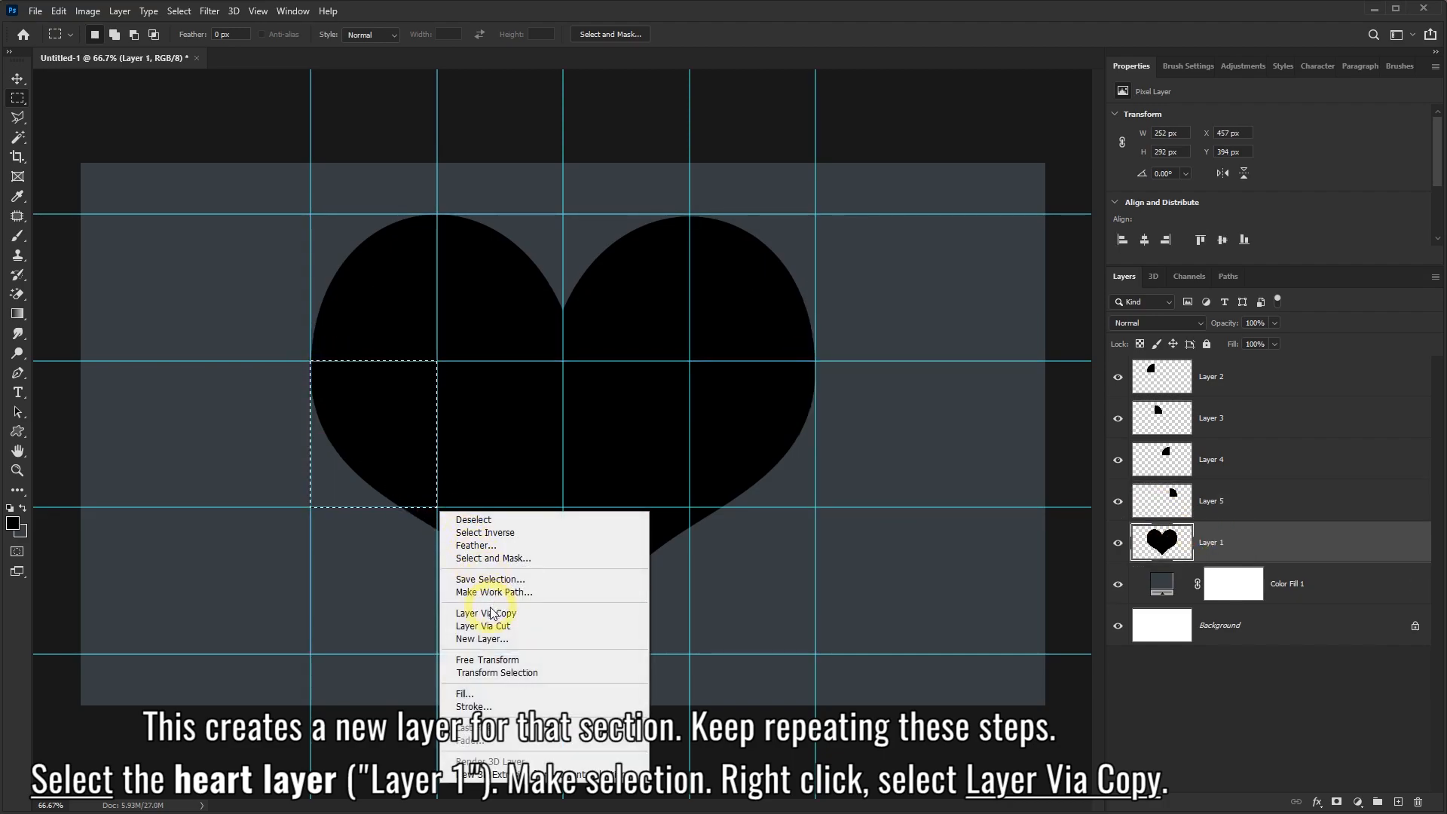
left_click(507, 609)
left_click(1225, 582)
left_click_drag(439, 363, 564, 507)
right_click(565, 508)
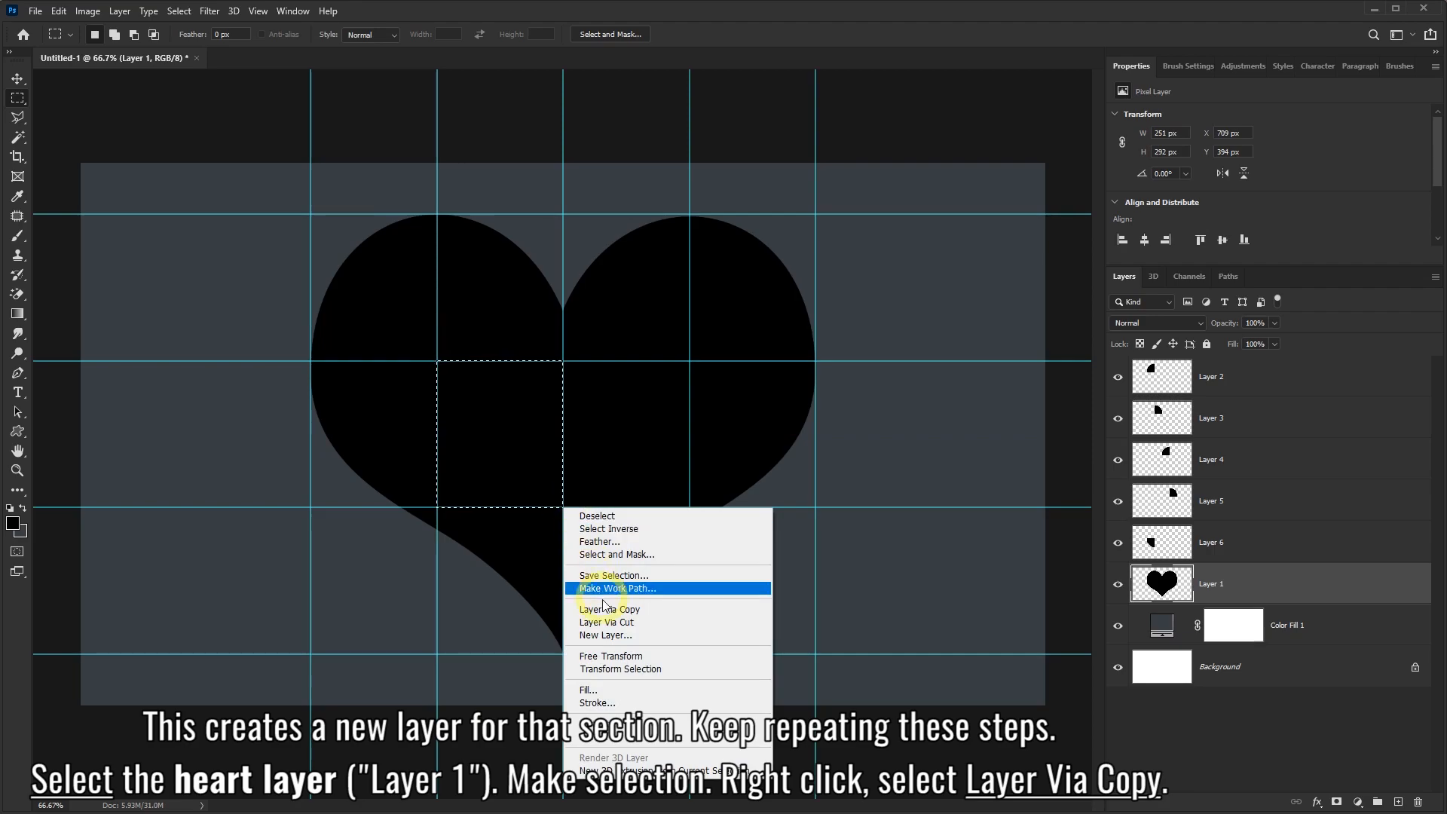
left_click(607, 605)
Copy the third and fourth middle-row sections of the Layer 1 heart to separate layers with Layer Via Copy
left_click_drag(564, 362, 688, 507)
right_click(689, 508)
left_click(736, 611)
left_click(1282, 663)
left_click_drag(690, 362, 816, 507)
right_click(816, 507)
left_click(861, 605)
Select the entire bottom row of the Layer 1 heart between the outer guides and copy it to one new layer
left_click(1163, 707)
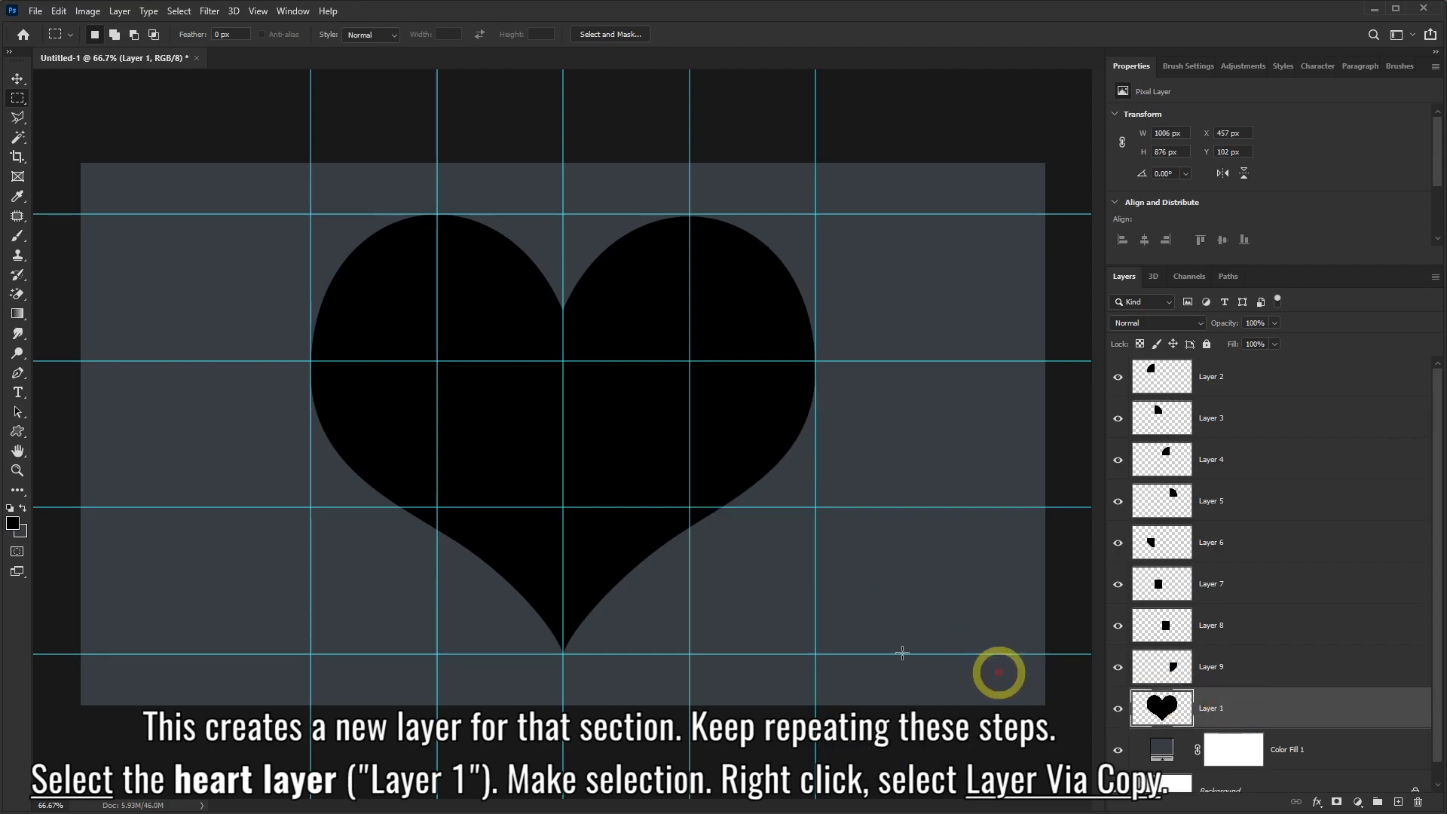
left_click_drag(310, 507, 816, 654)
right_click(744, 552)
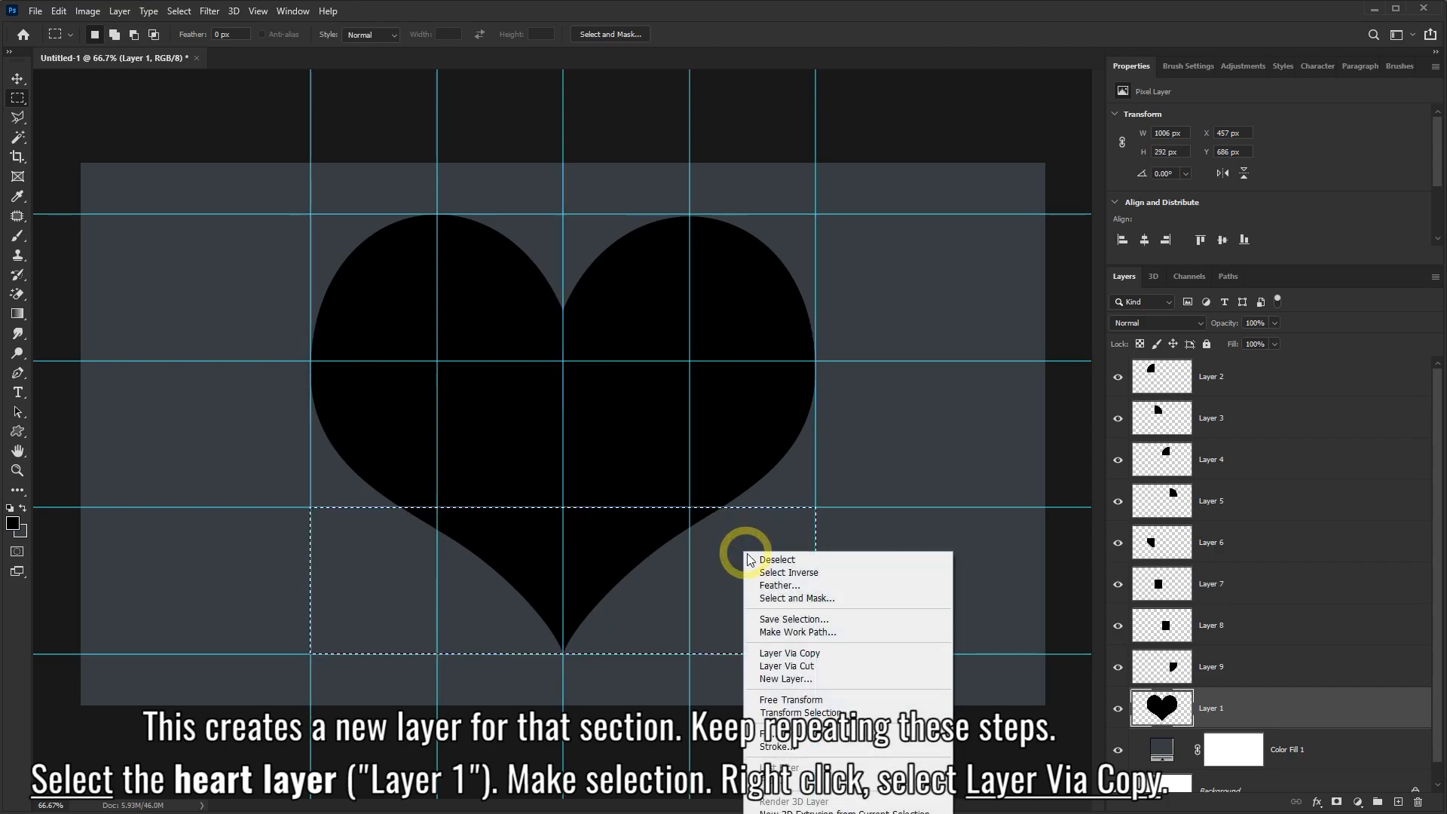
left_click(774, 654)
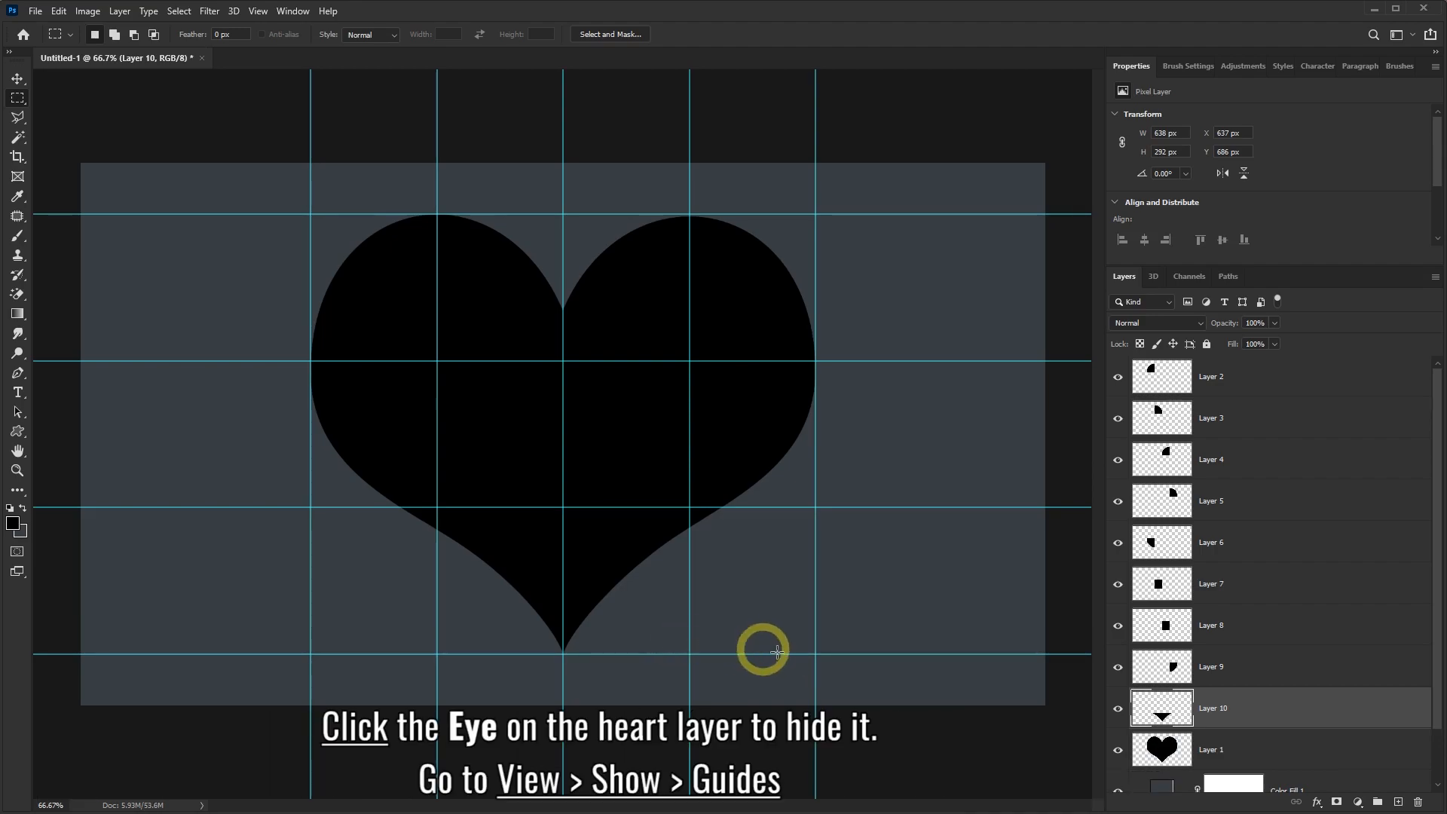
Hide the full heart on Layer 1 and turn off the display of guides
left_click(1255, 753)
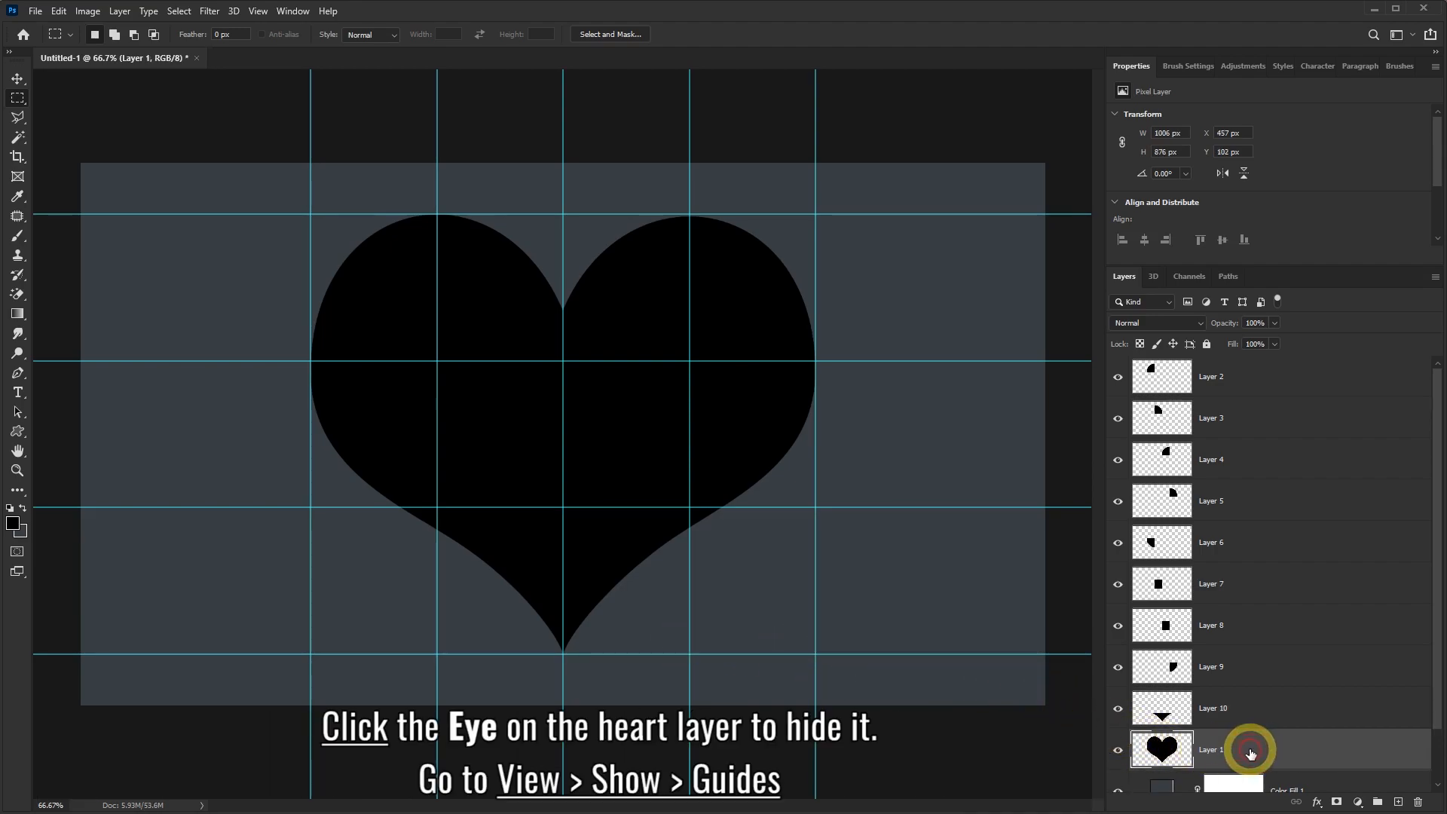
left_click(1119, 750)
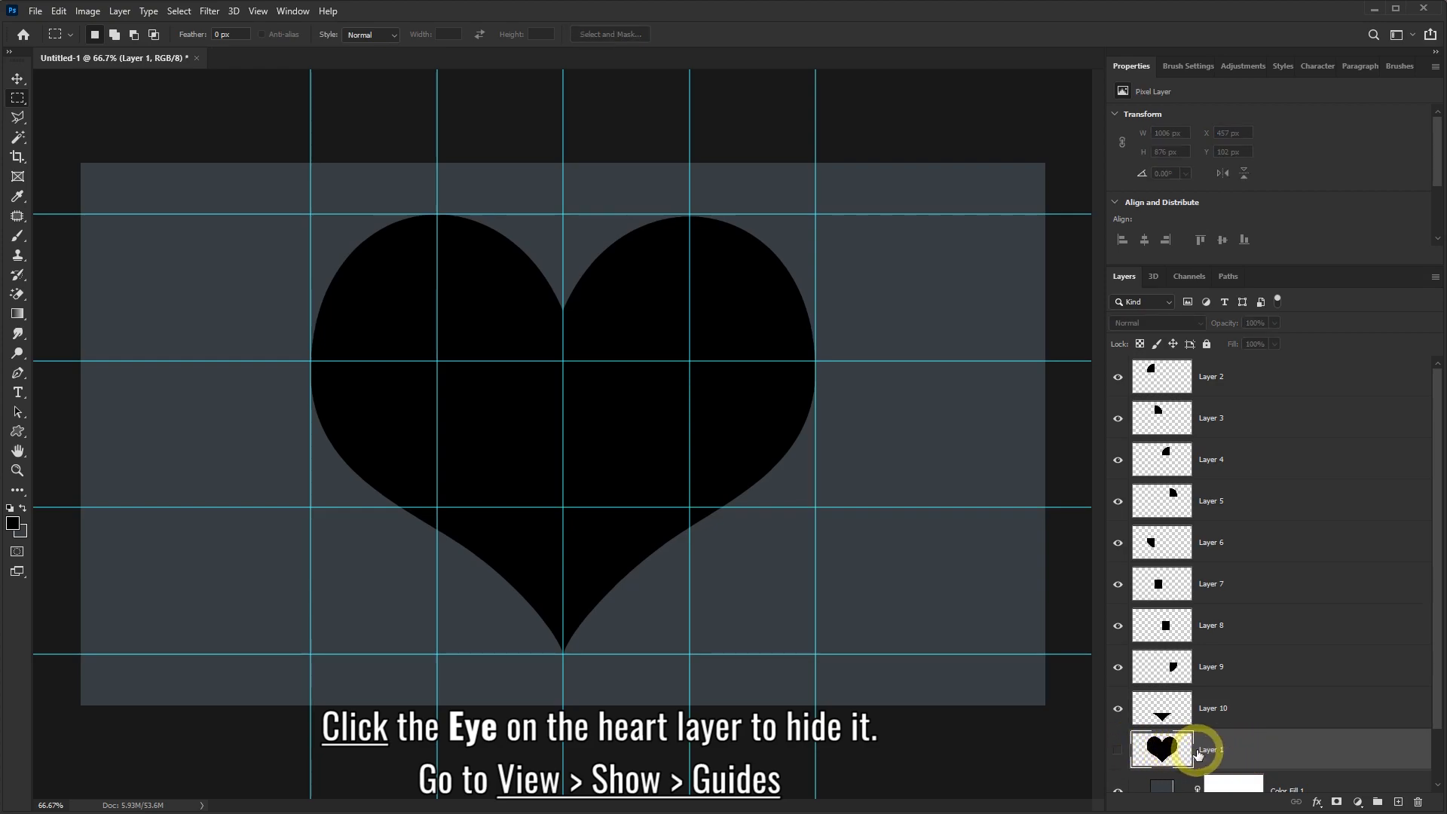
left_click(258, 12)
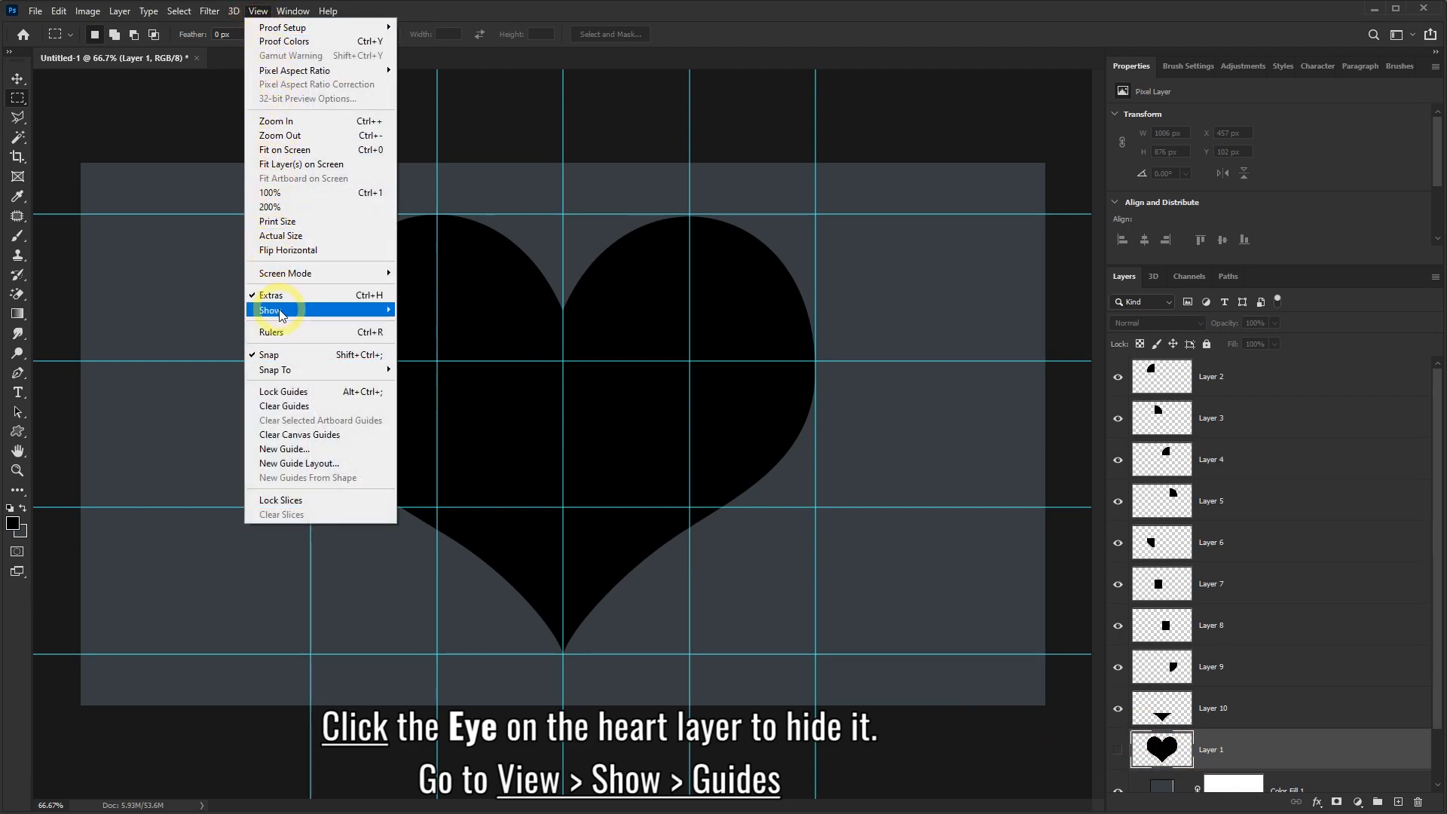
mouse_move(327, 315)
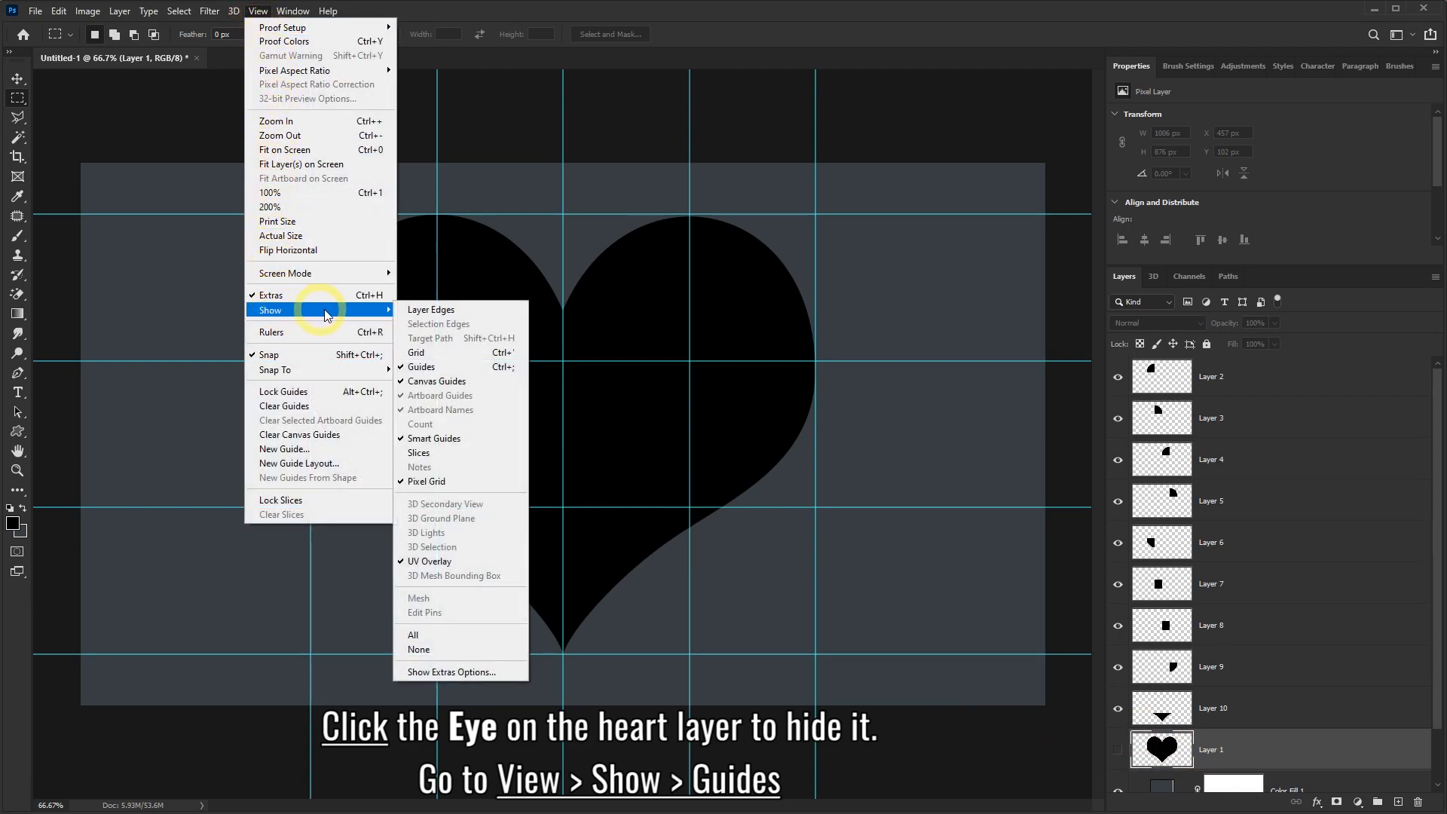
left_click(427, 369)
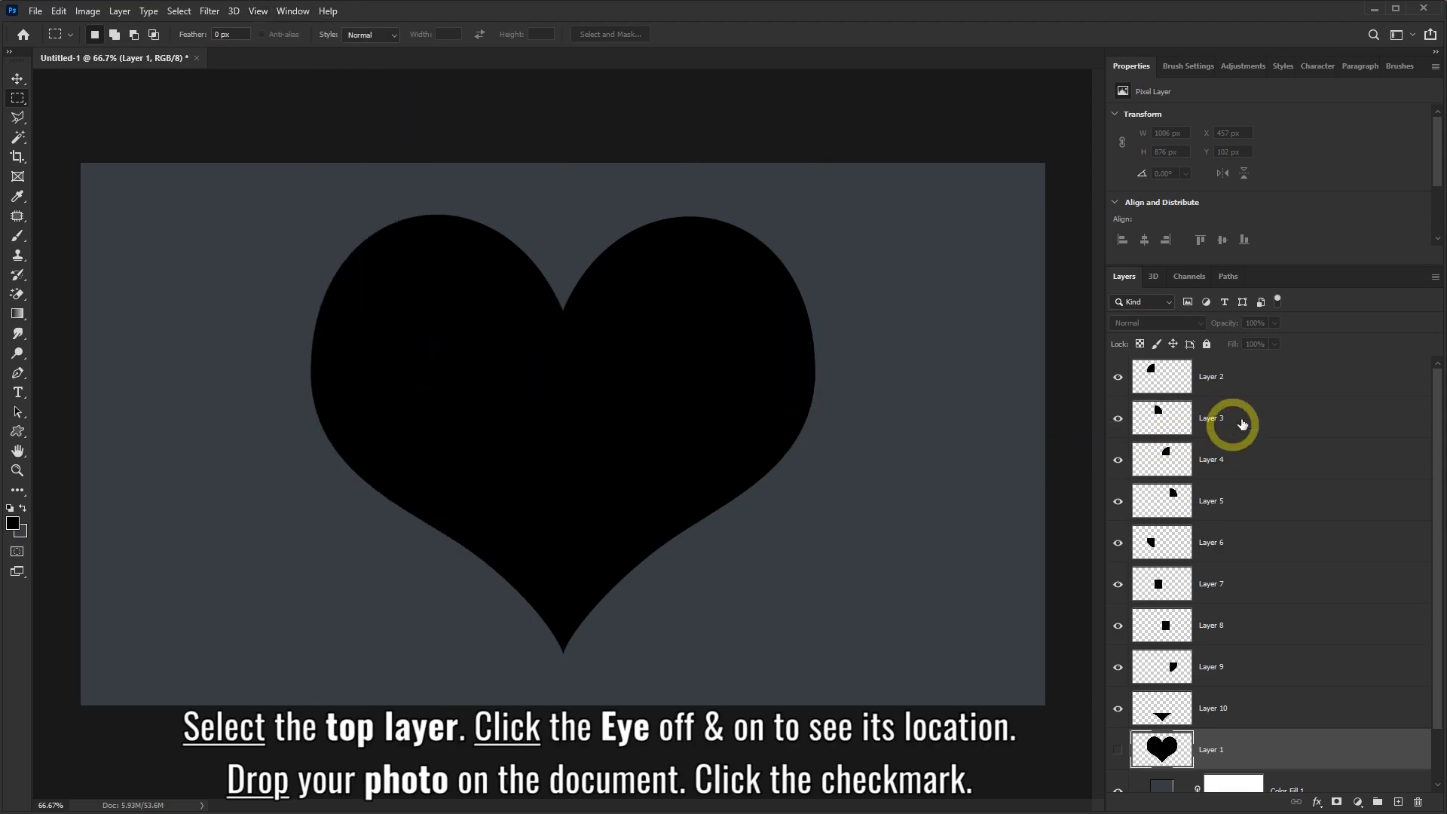
Toggle Layer 2's visibility to check its heart section, and place the clock-backdrop wedding photo from the Photos folder directly above that layer
left_click(1250, 377)
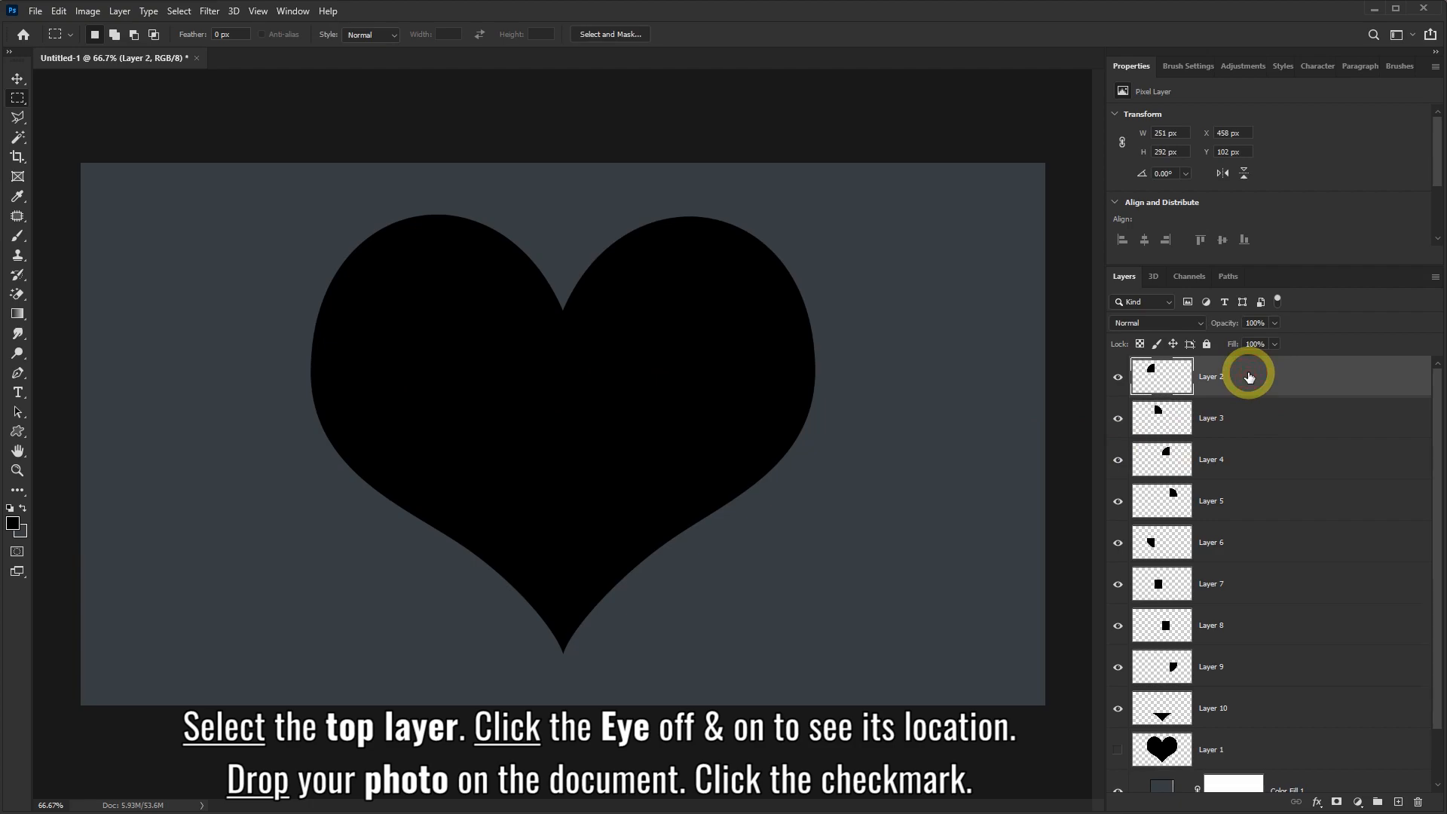
left_click(1119, 377)
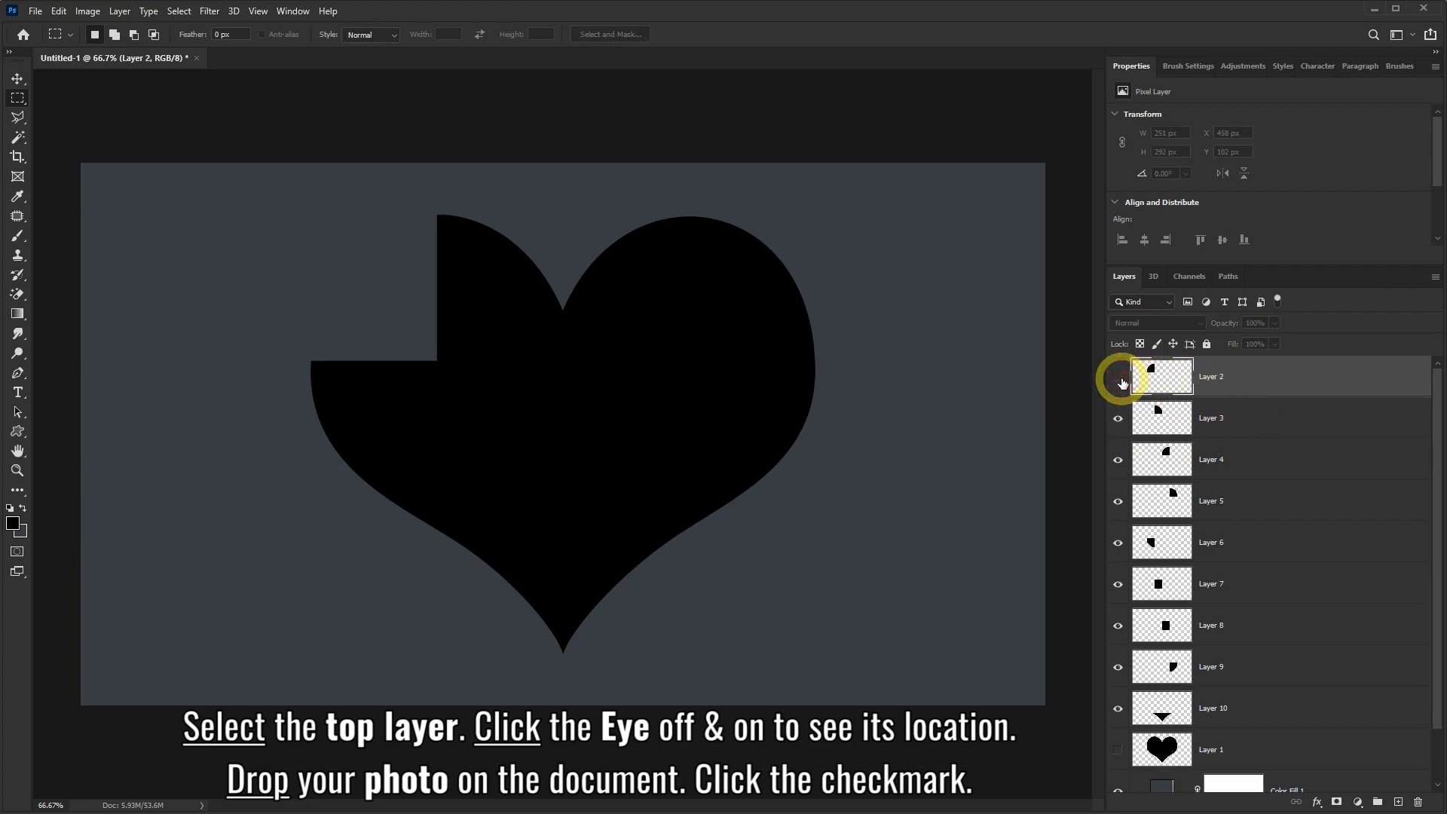
left_click(1121, 379)
left_click(1121, 378)
left_click(1121, 379)
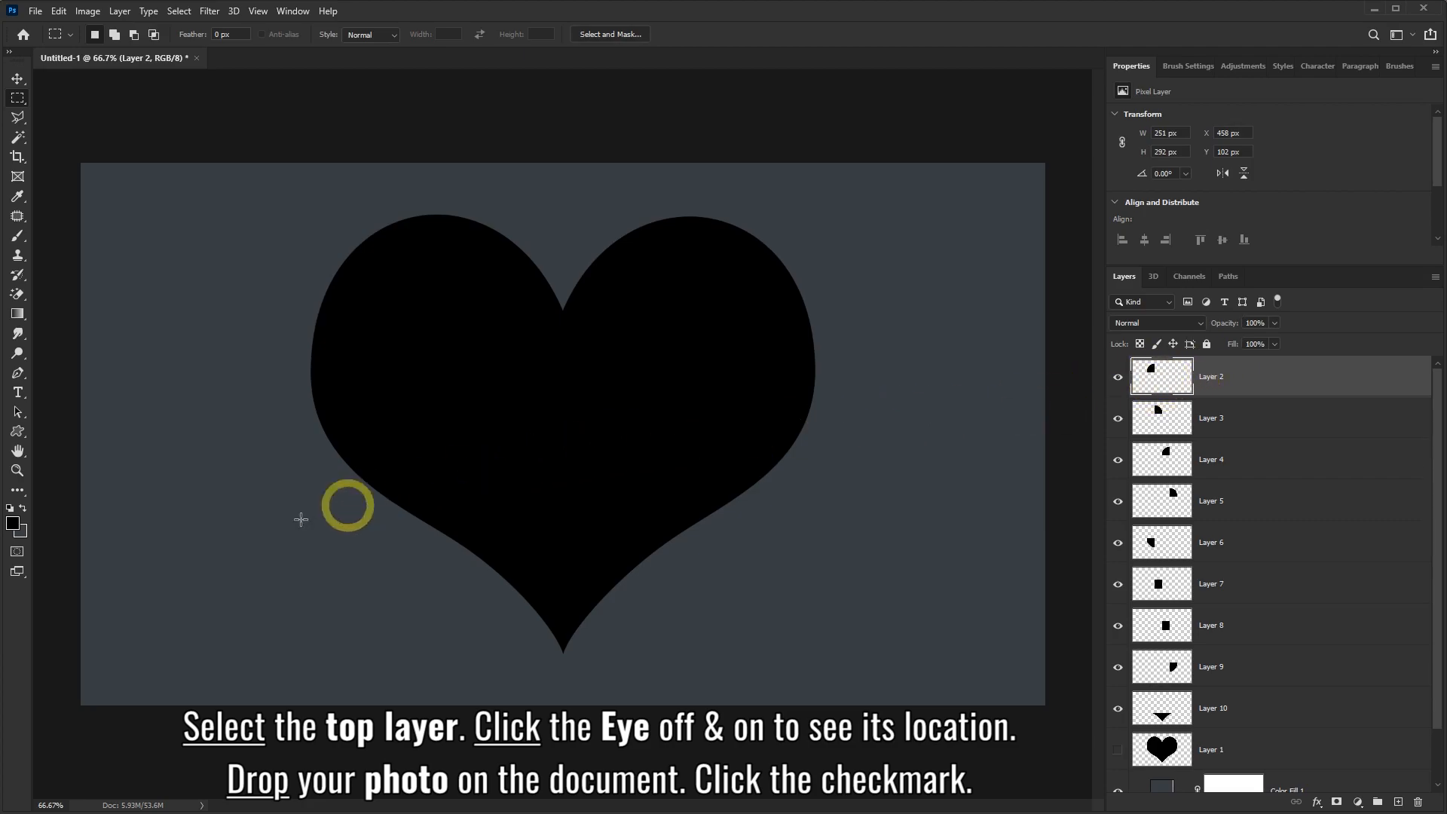
key("alt+Tab")
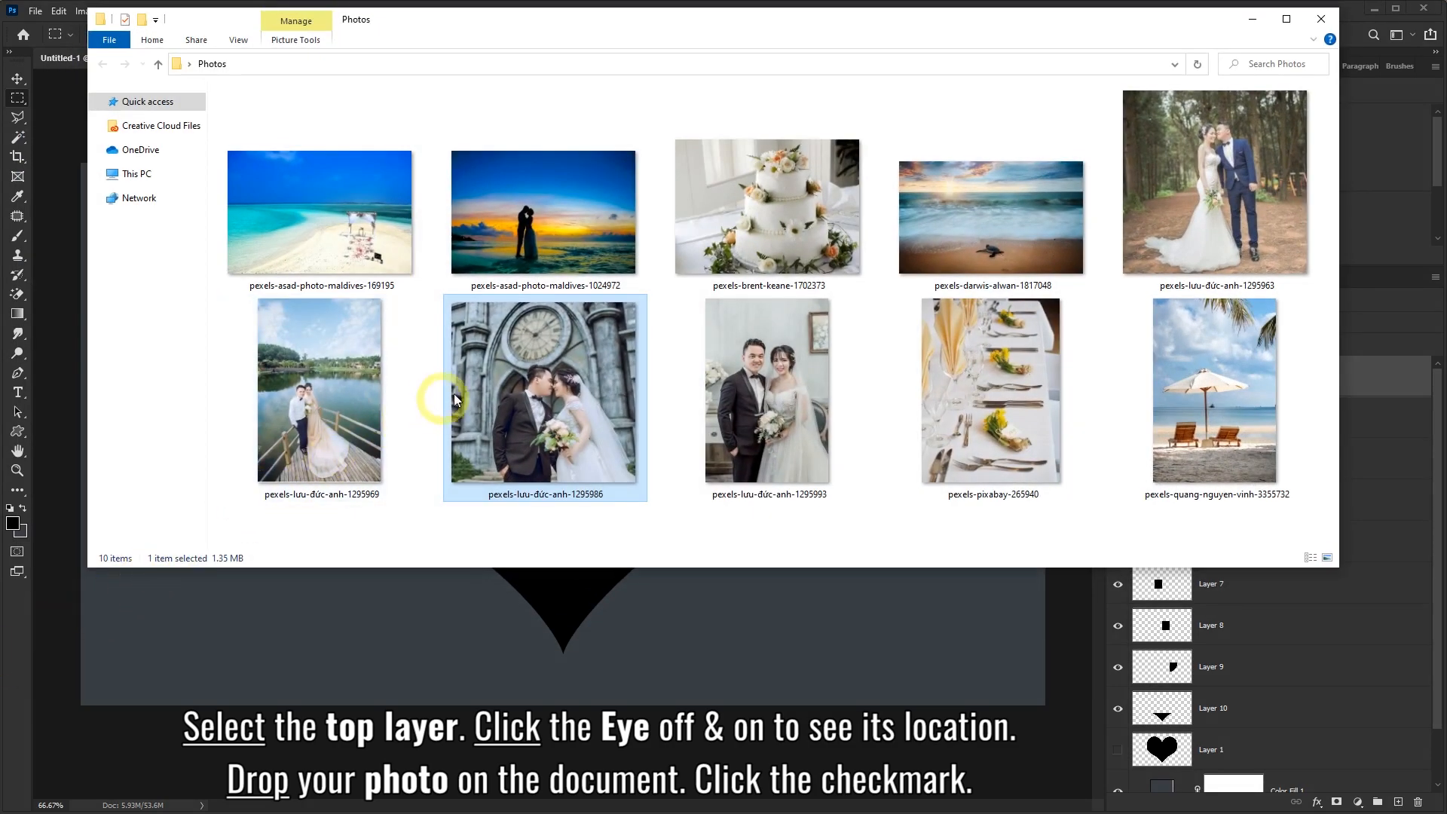
left_click_drag(539, 403, 512, 597)
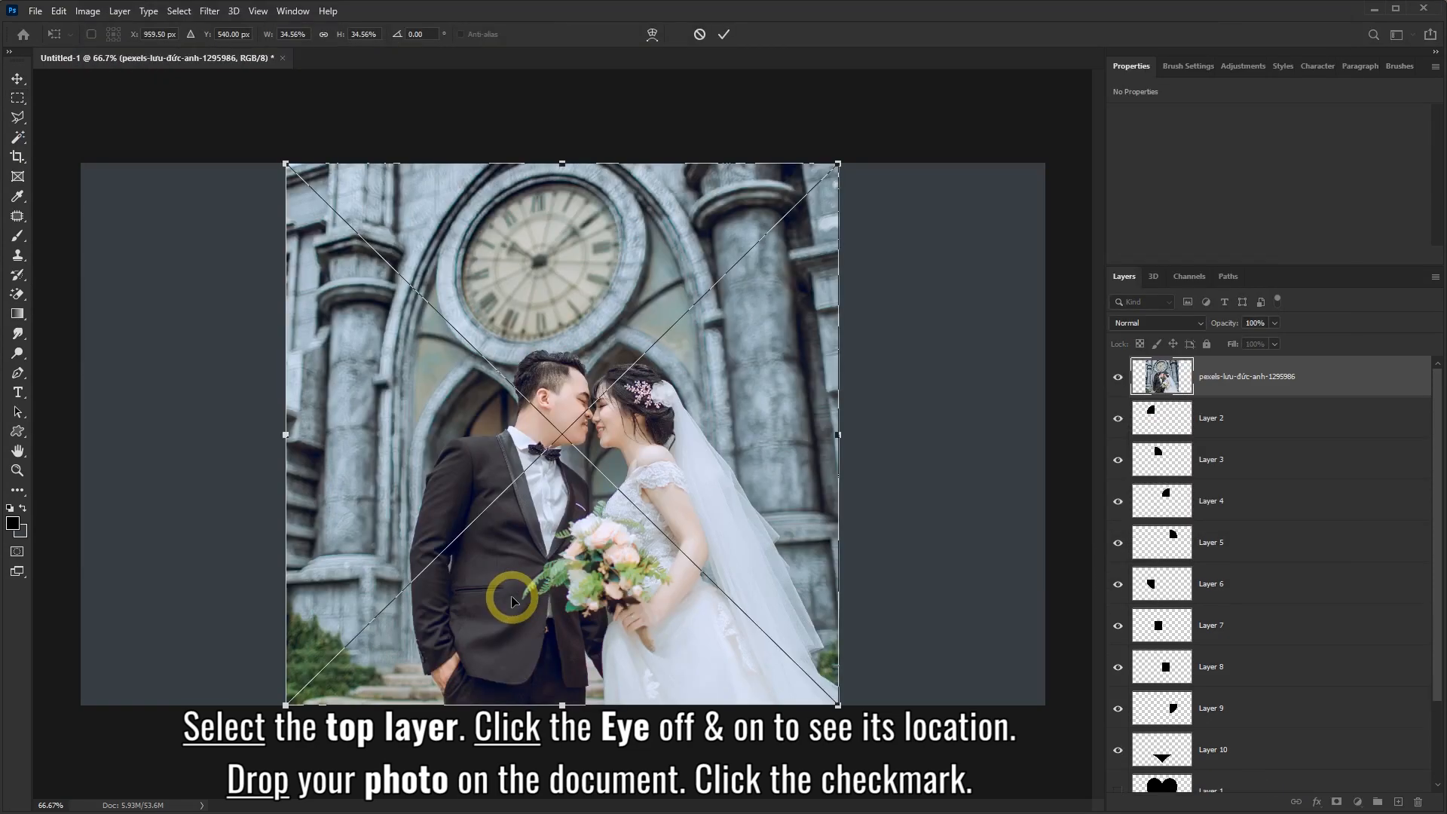
left_click(722, 47)
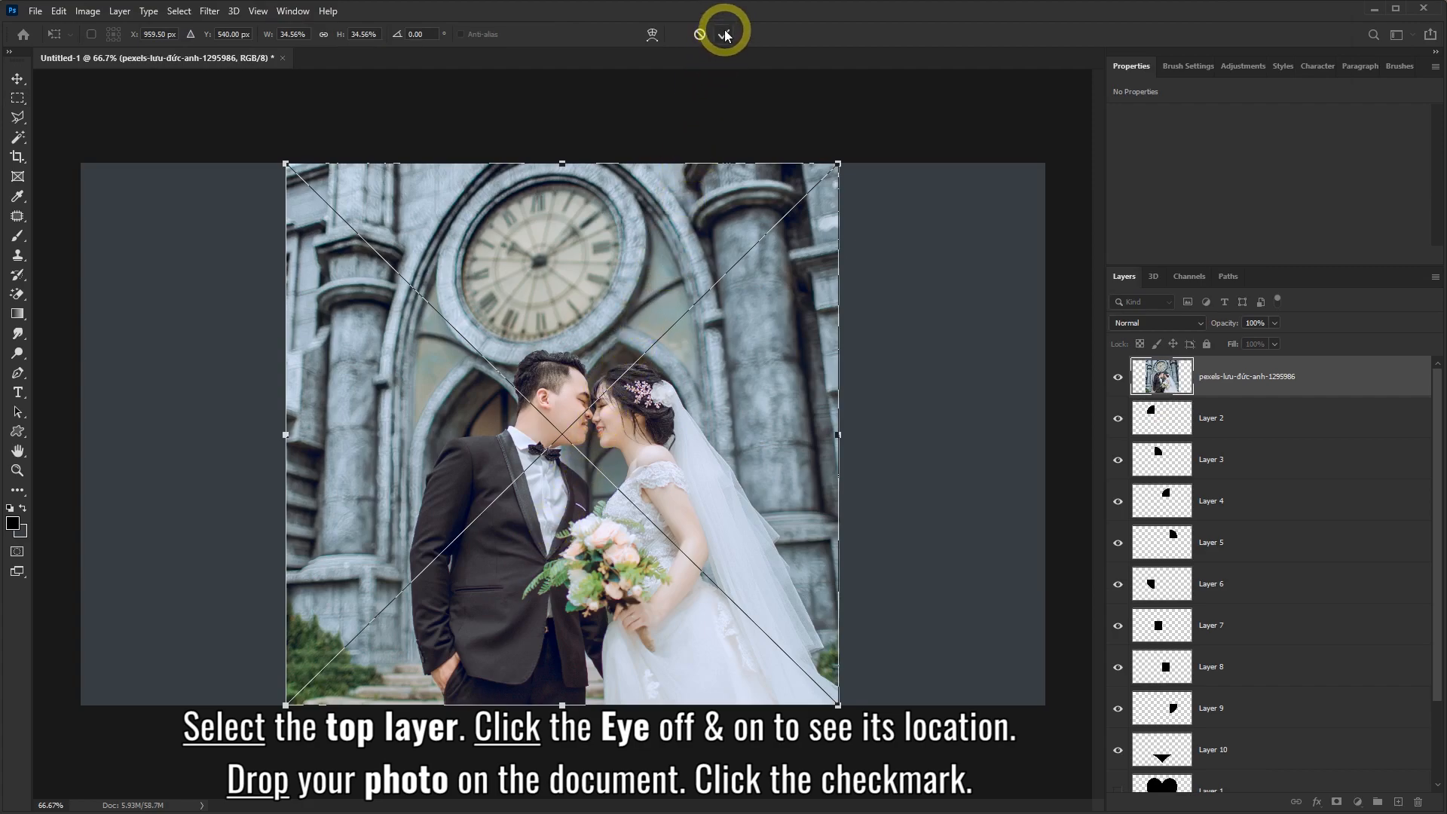
Commit the placed clock-backdrop wedding photo and clip it to the Layer 2 heart section with a clipping mask
key("m")
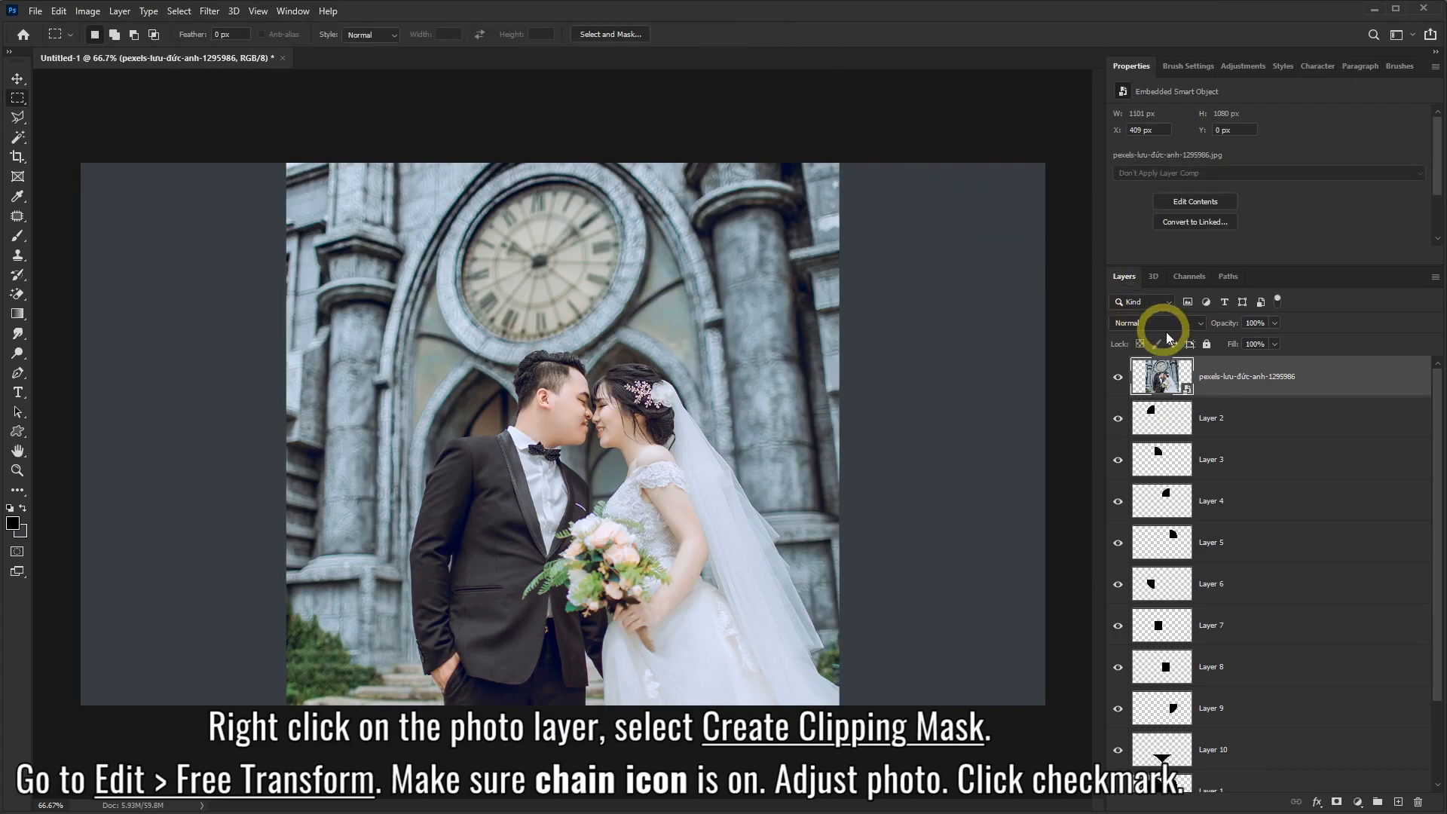
right_click(1331, 378)
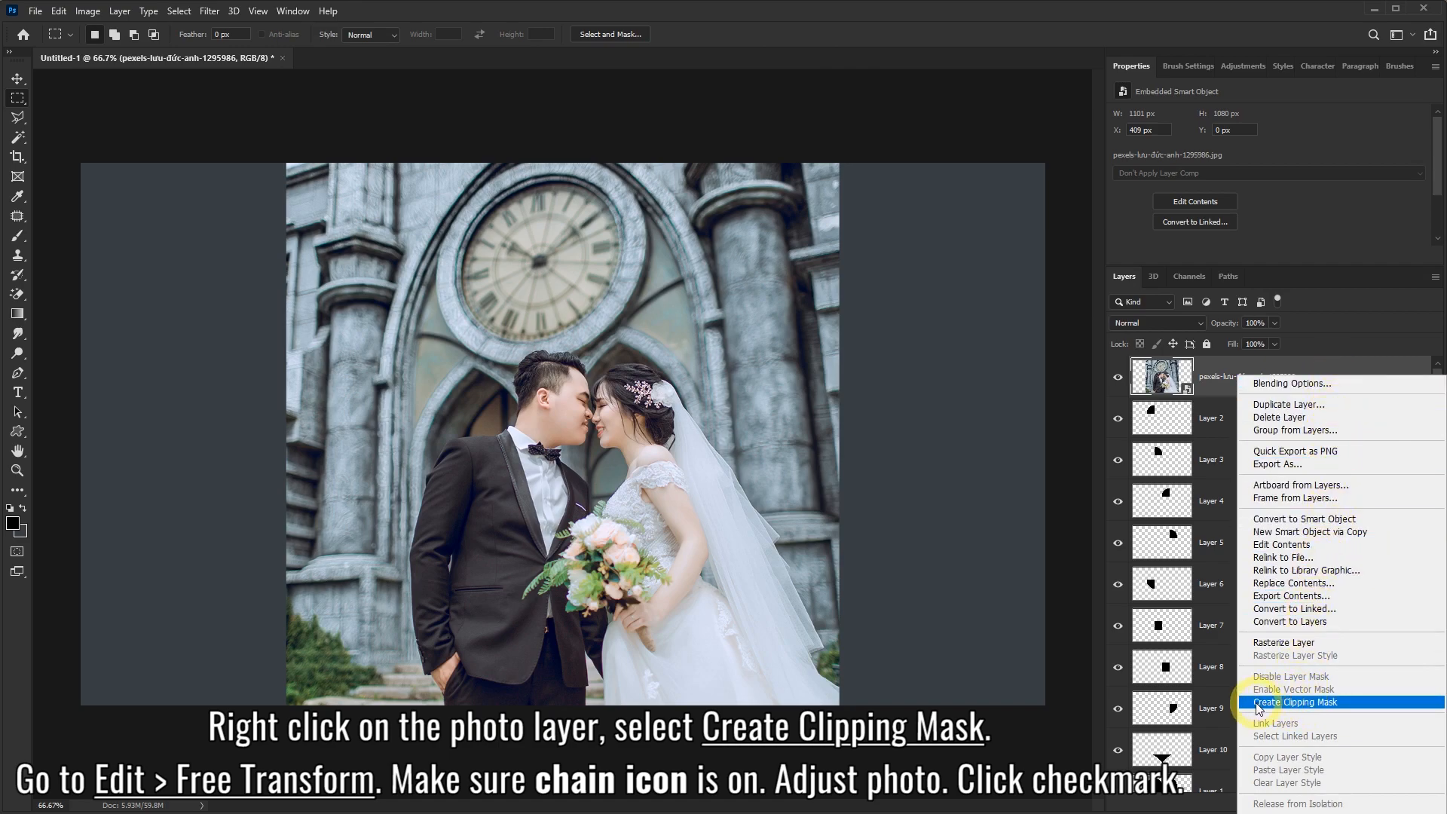
left_click(1295, 703)
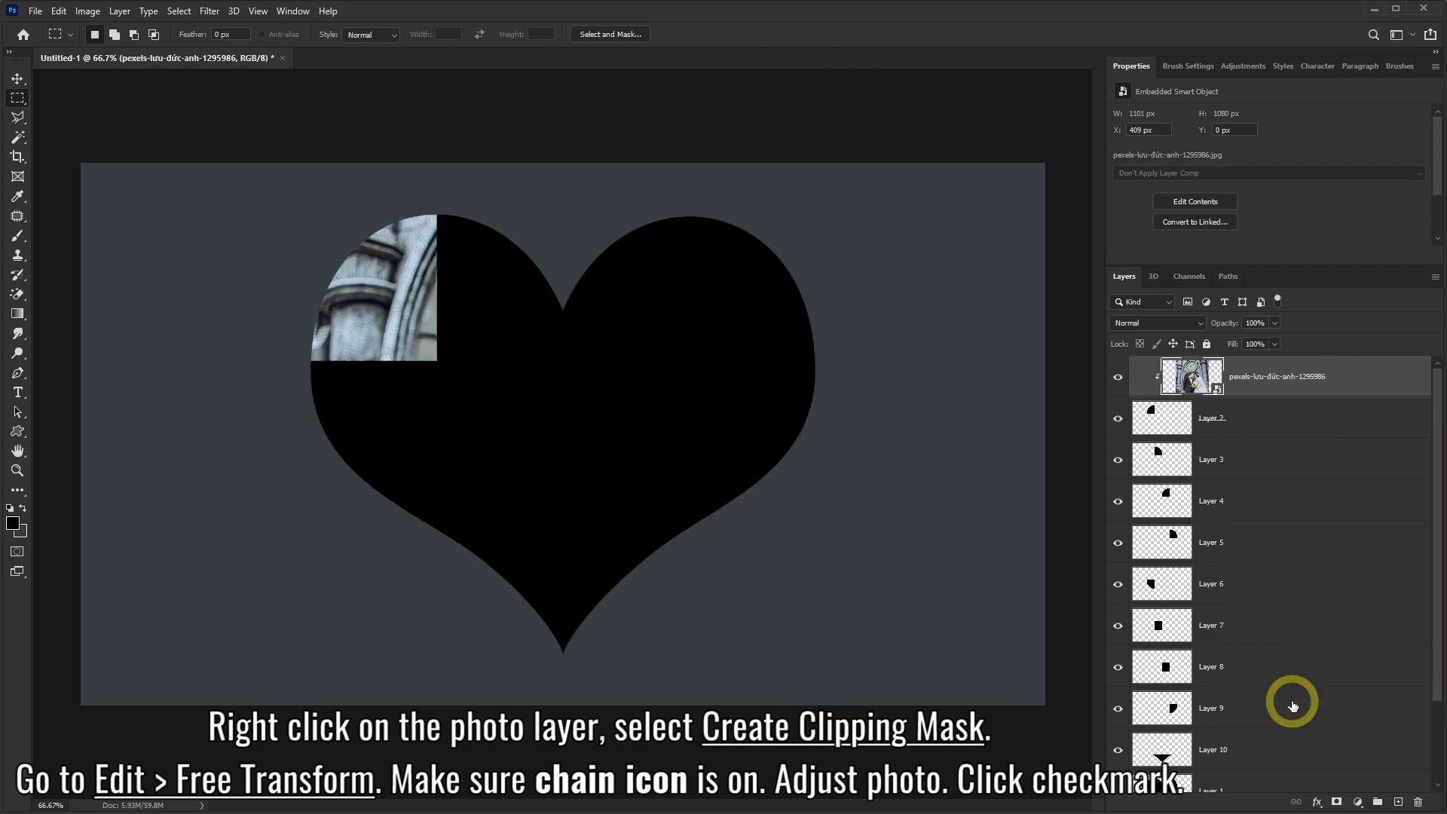
Free-transform the clock-backdrop photo with linked proportions, scaling it to about 11.79% and positioning the couple over Layer 2's heart section
left_click(59, 12)
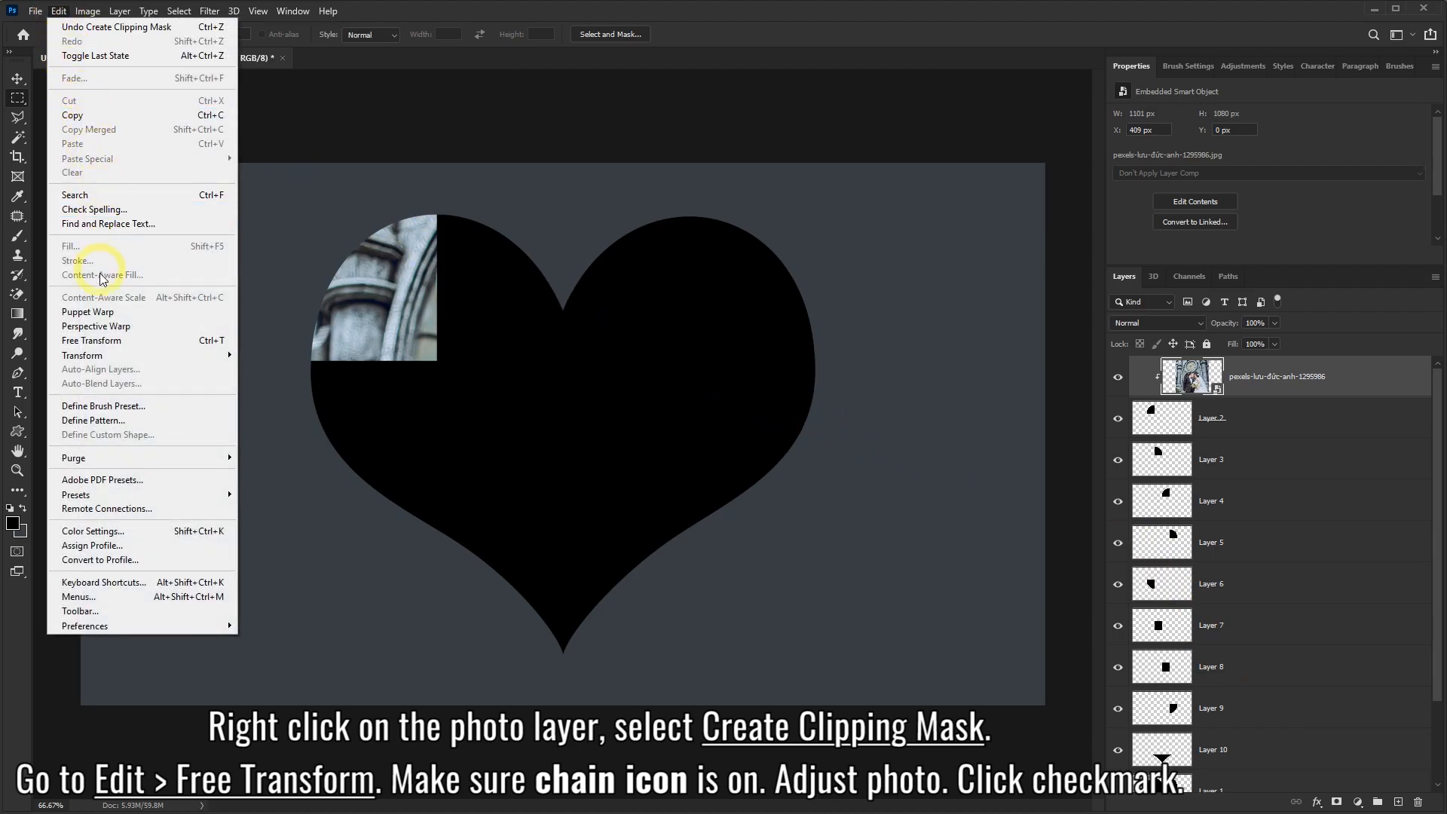
left_click(90, 340)
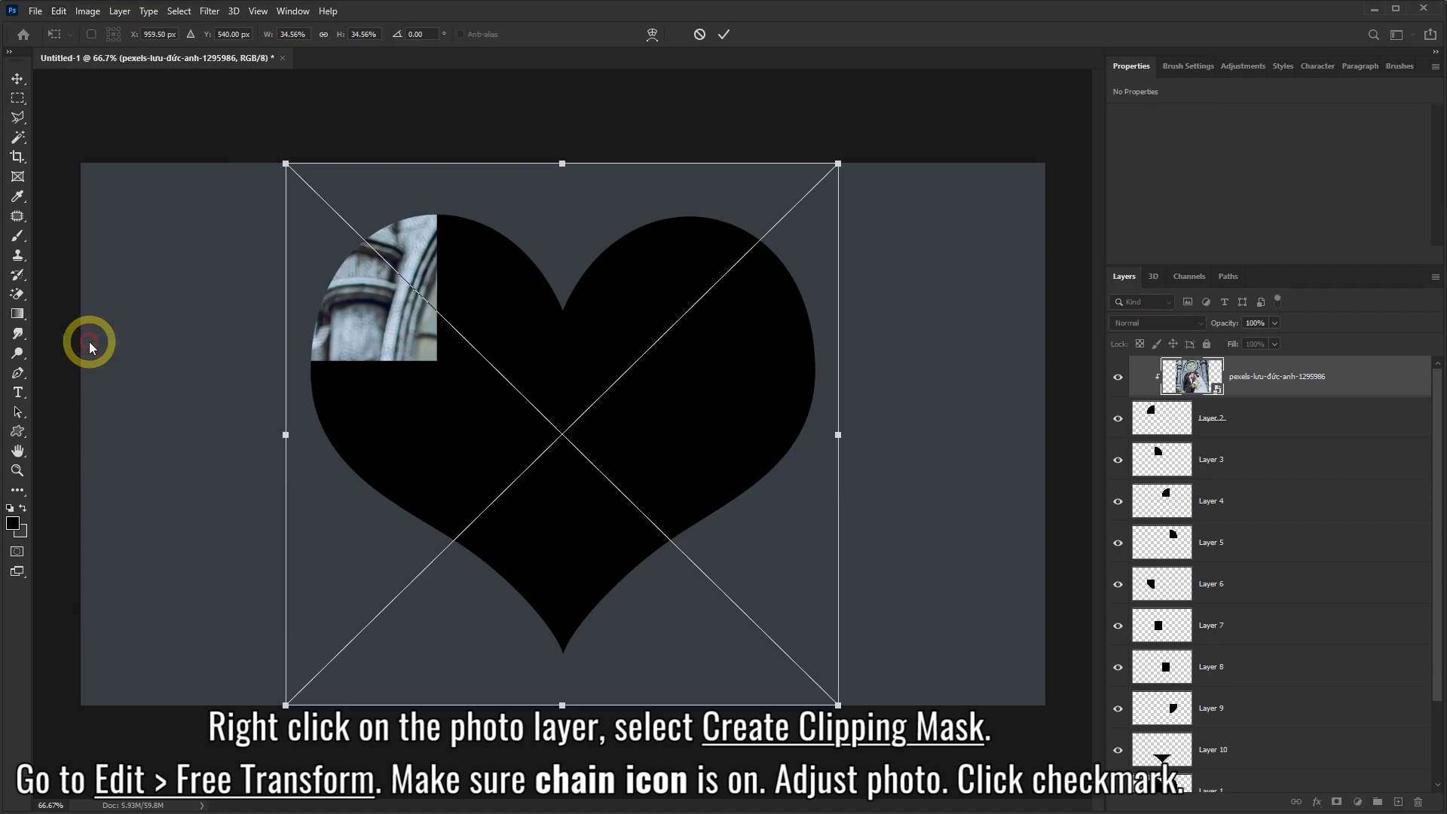
left_click_drag(836, 705, 513, 408)
key("ctrl+z")
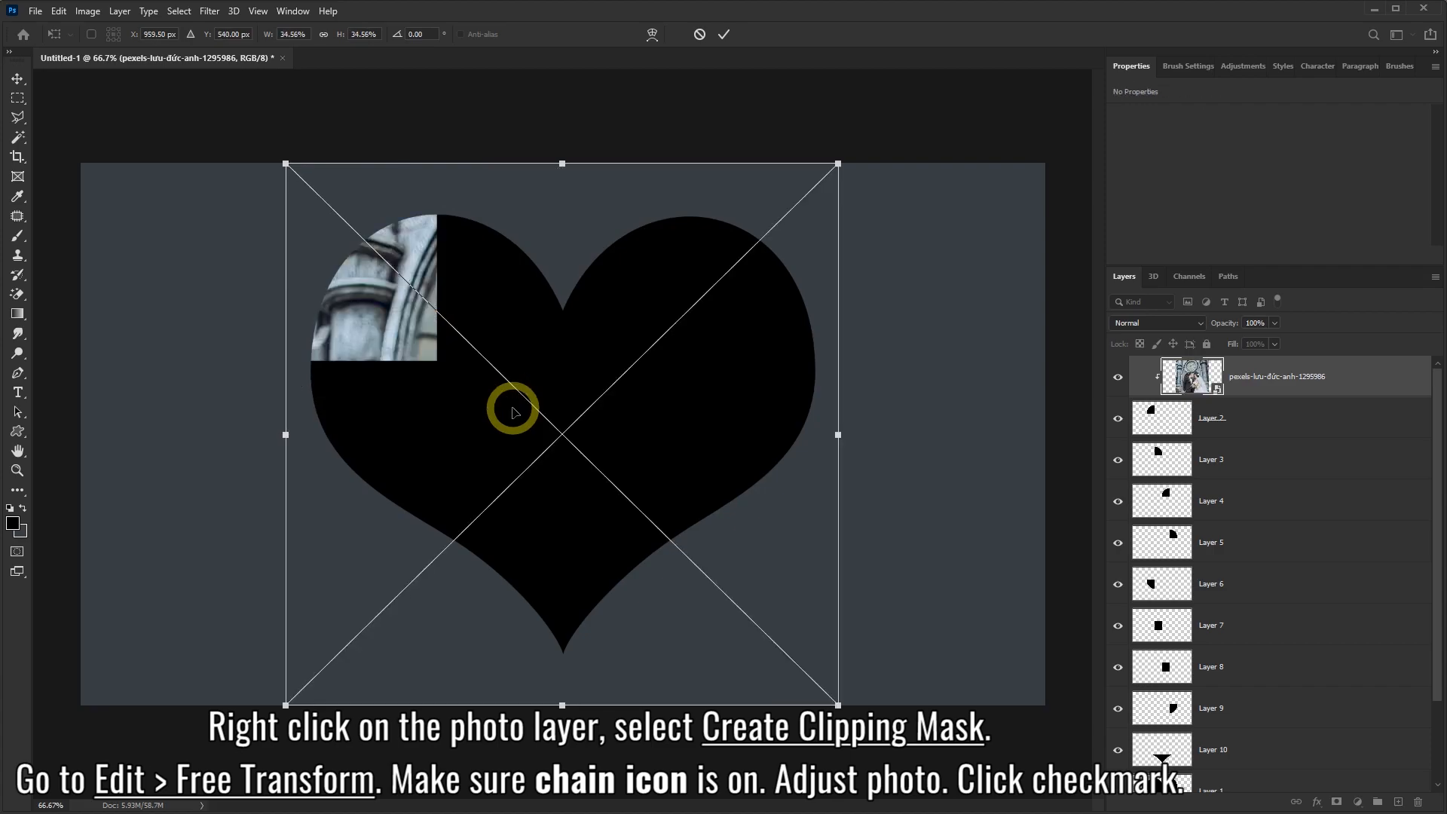
left_click(323, 36)
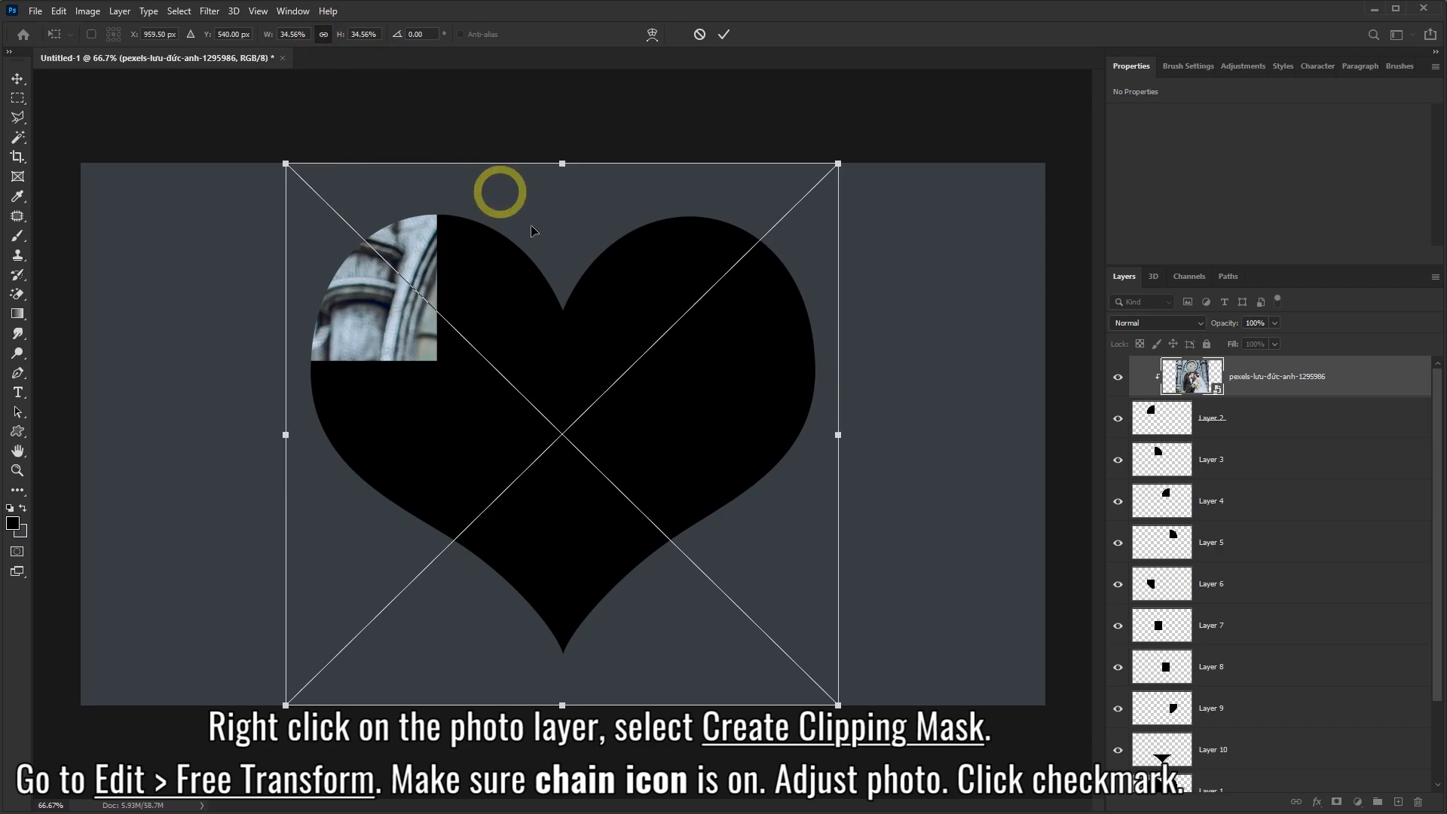
left_click_drag(838, 706, 480, 460)
left_click_drag(472, 290, 459, 302)
left_click_drag(499, 398, 459, 362)
left_click_drag(426, 282, 441, 291)
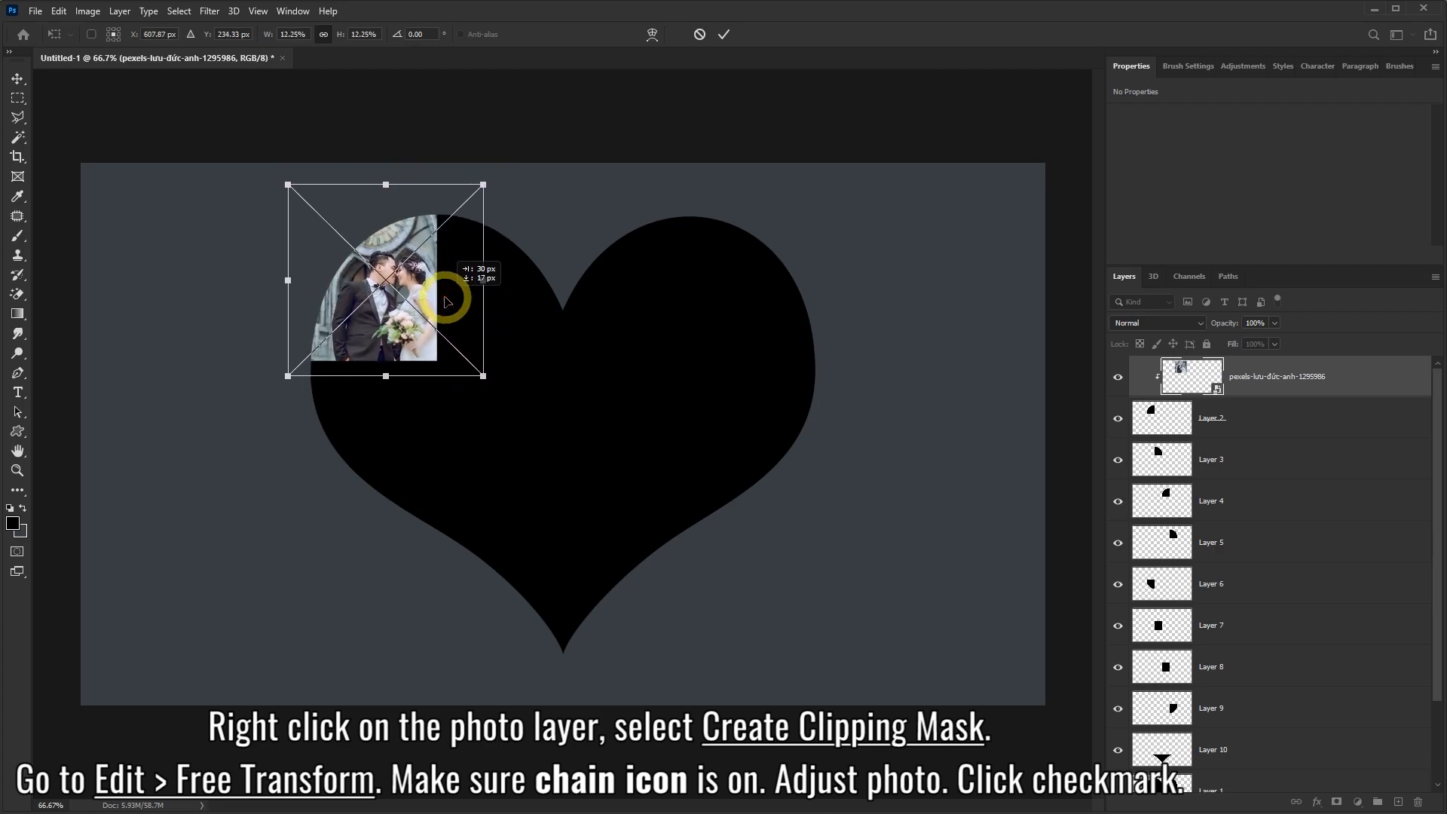
left_click_drag(483, 375, 475, 369)
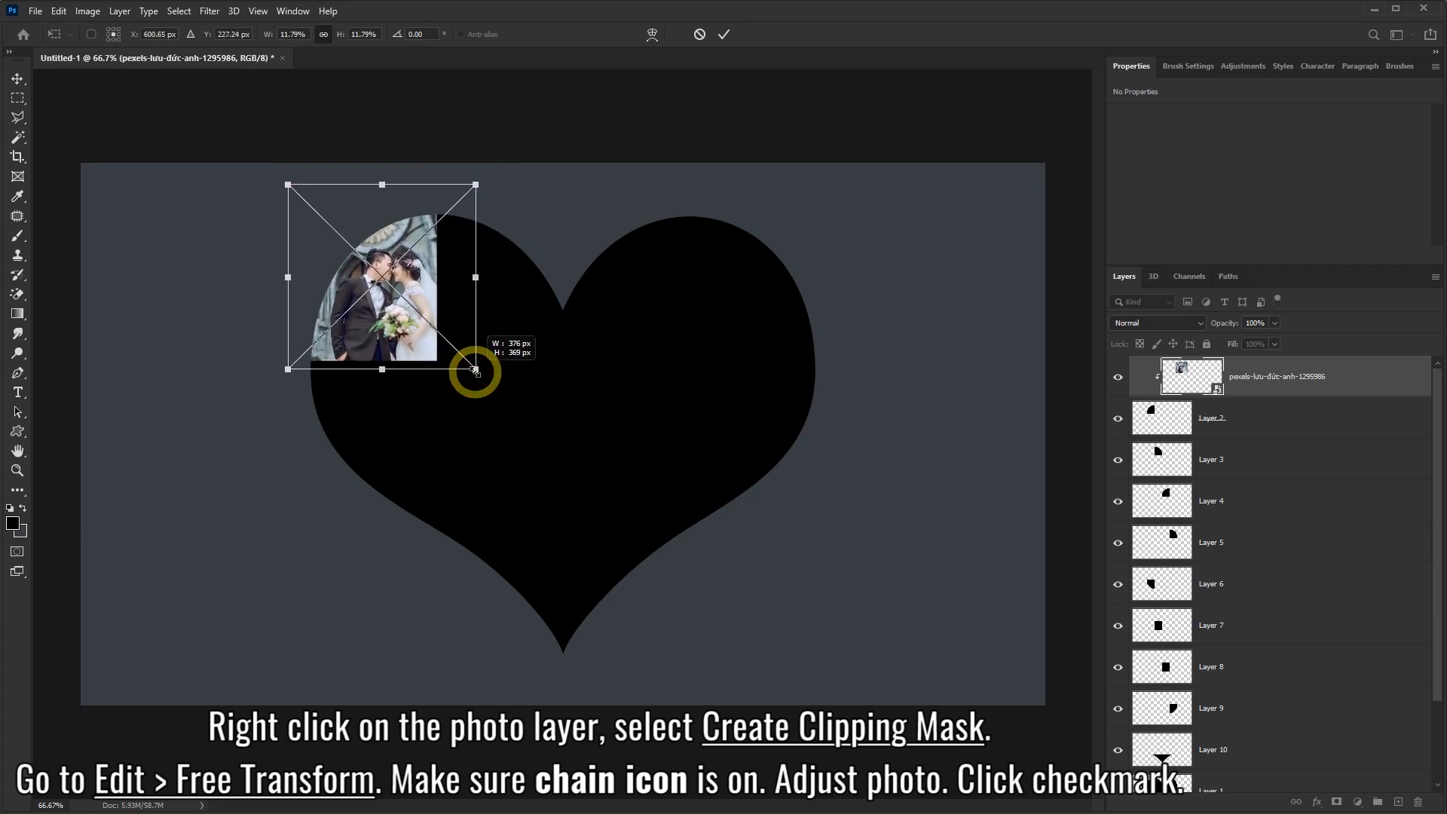
left_click_drag(441, 300, 444, 310)
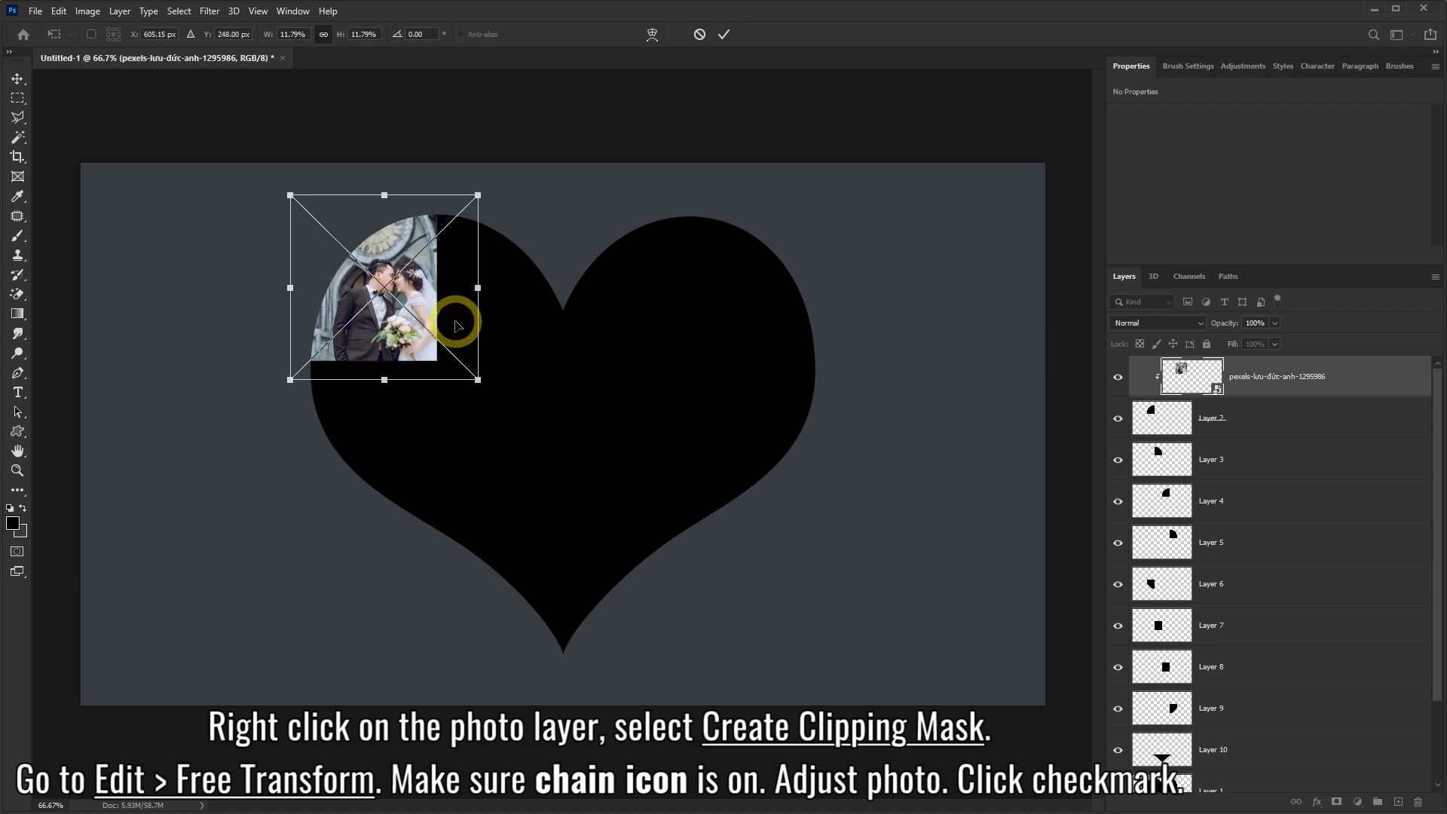
Nudge the scaled clock-backdrop photo about 15 px up and 3 px left, and apply the transform
key("Left")
key("Left")
key("Left")
key("Left")
key("Left")
key("Up")
key("Up")
key("Up")
key("Up")
key("Up")
key("Up")
key("Up")
key("Up")
key("Up")
key("Up")
key("Right")
key("Right")
key("Right")
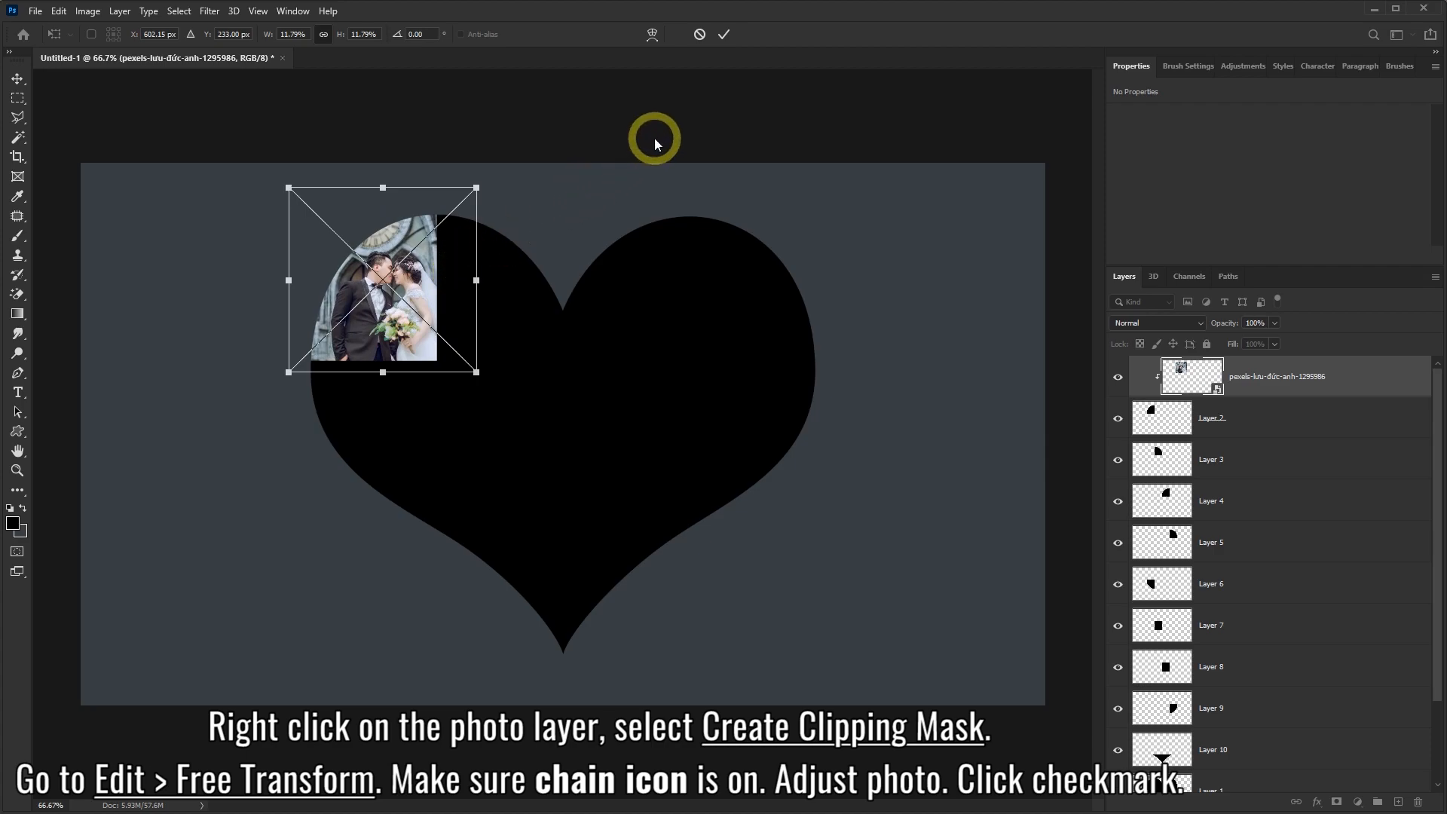
left_click(723, 35)
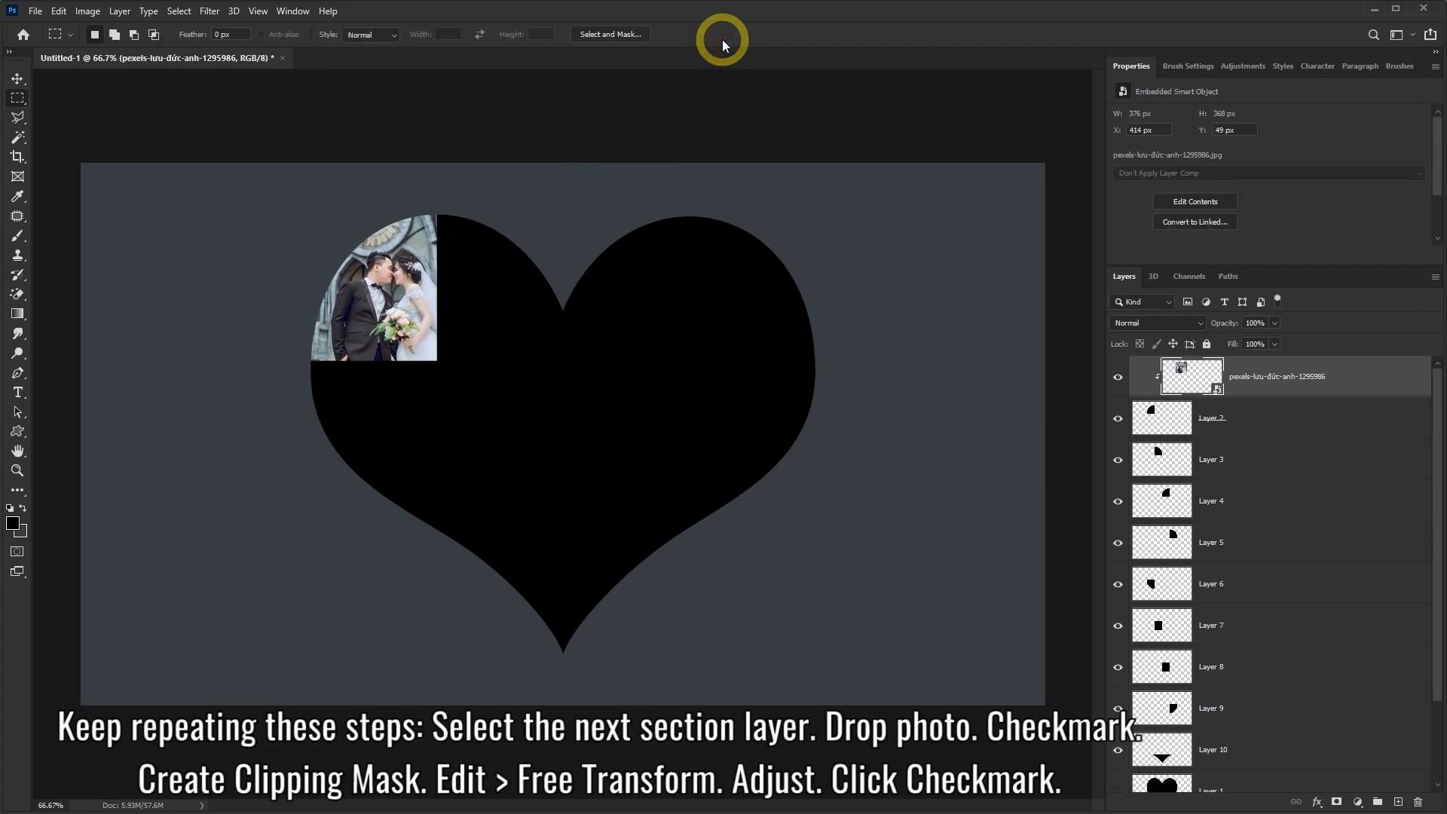
Toggle Layer 3's visibility to check its heart section, and place the beach umbrella photo from the Photos folder directly above that layer
left_click(1250, 463)
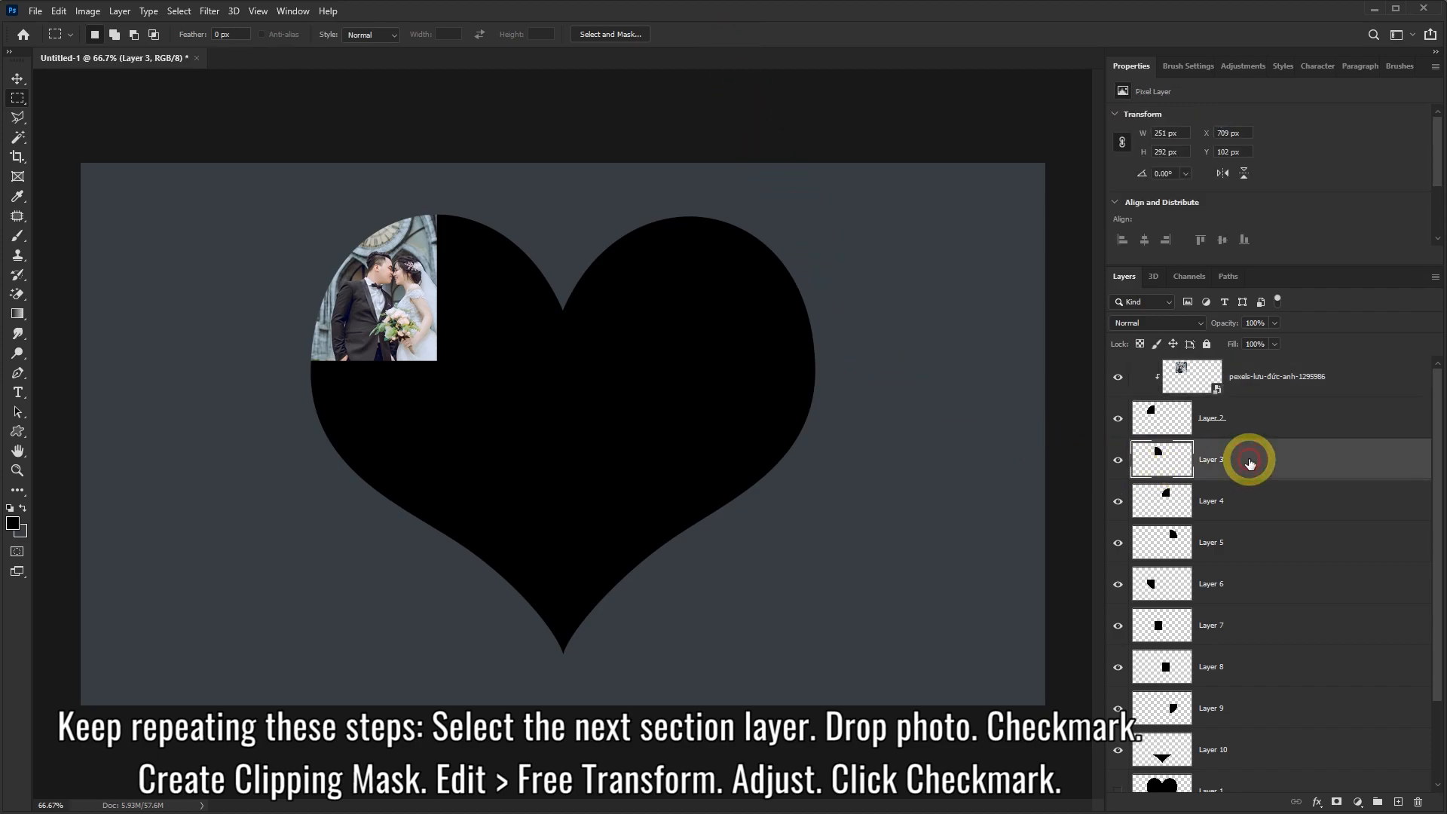
left_click(1120, 460)
left_click(1120, 461)
left_click(1120, 460)
left_click(1121, 460)
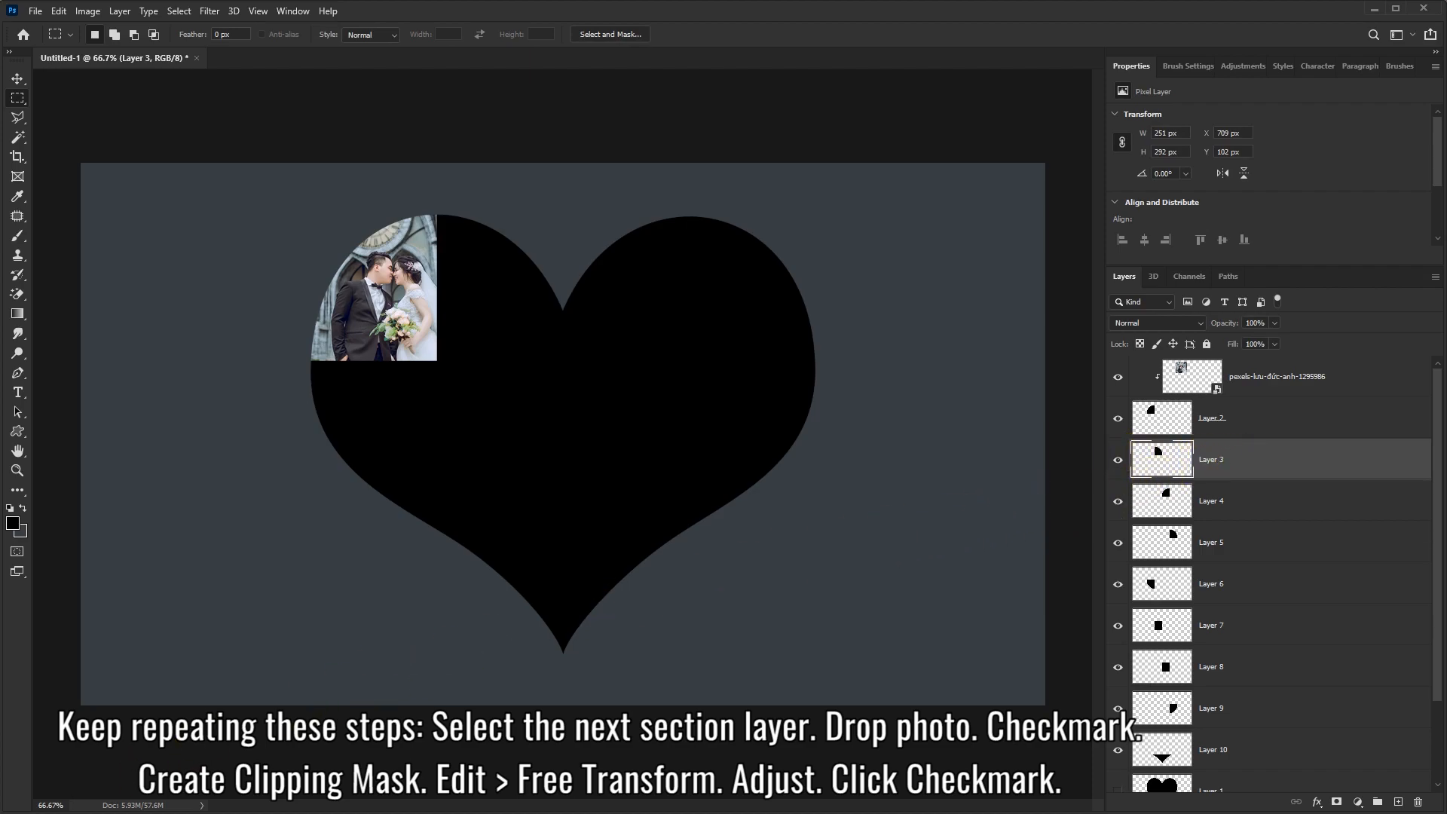
key("alt+Tab")
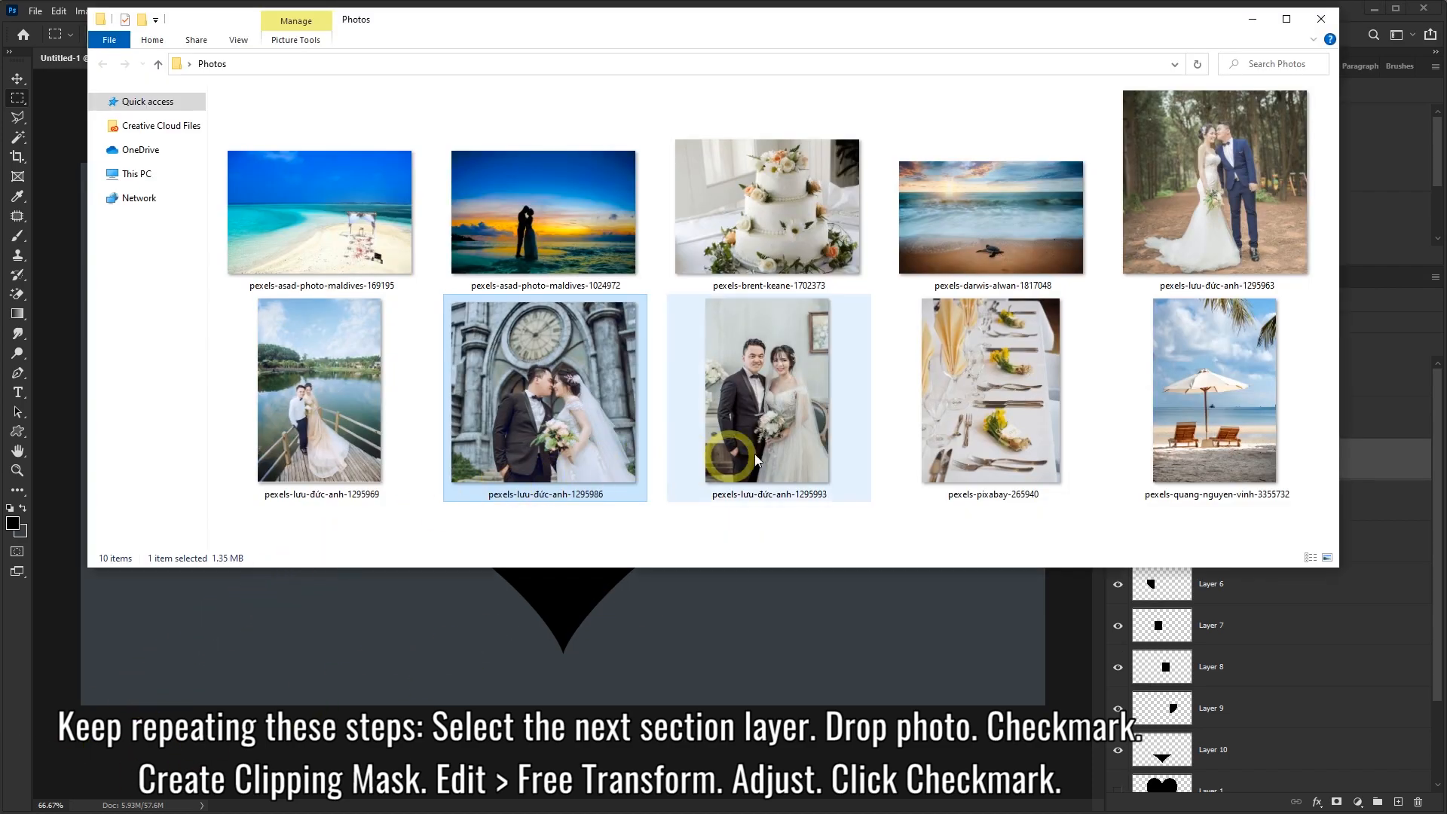
left_click(1188, 391)
left_click_drag(1208, 392, 754, 596)
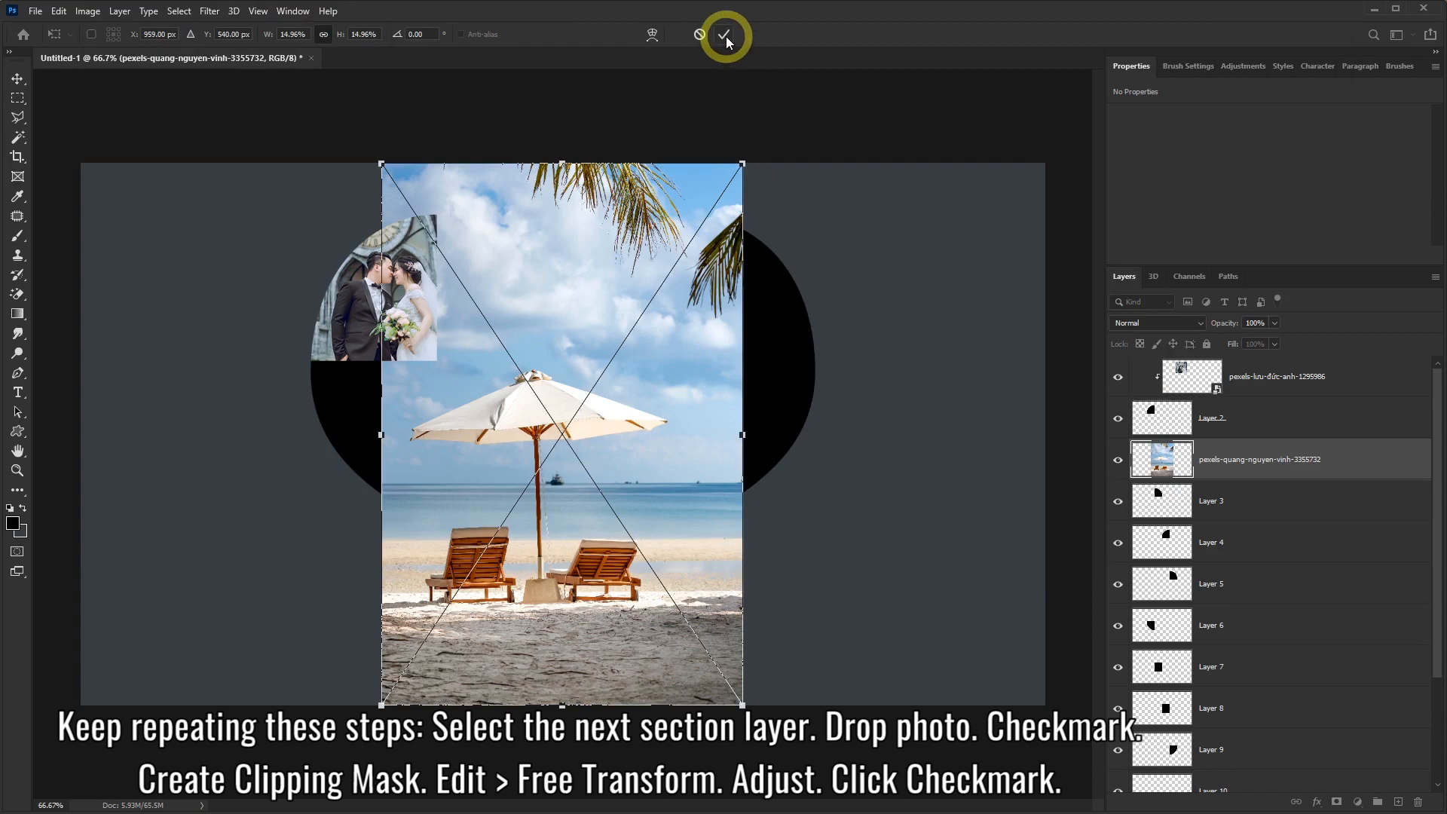
left_click(725, 35)
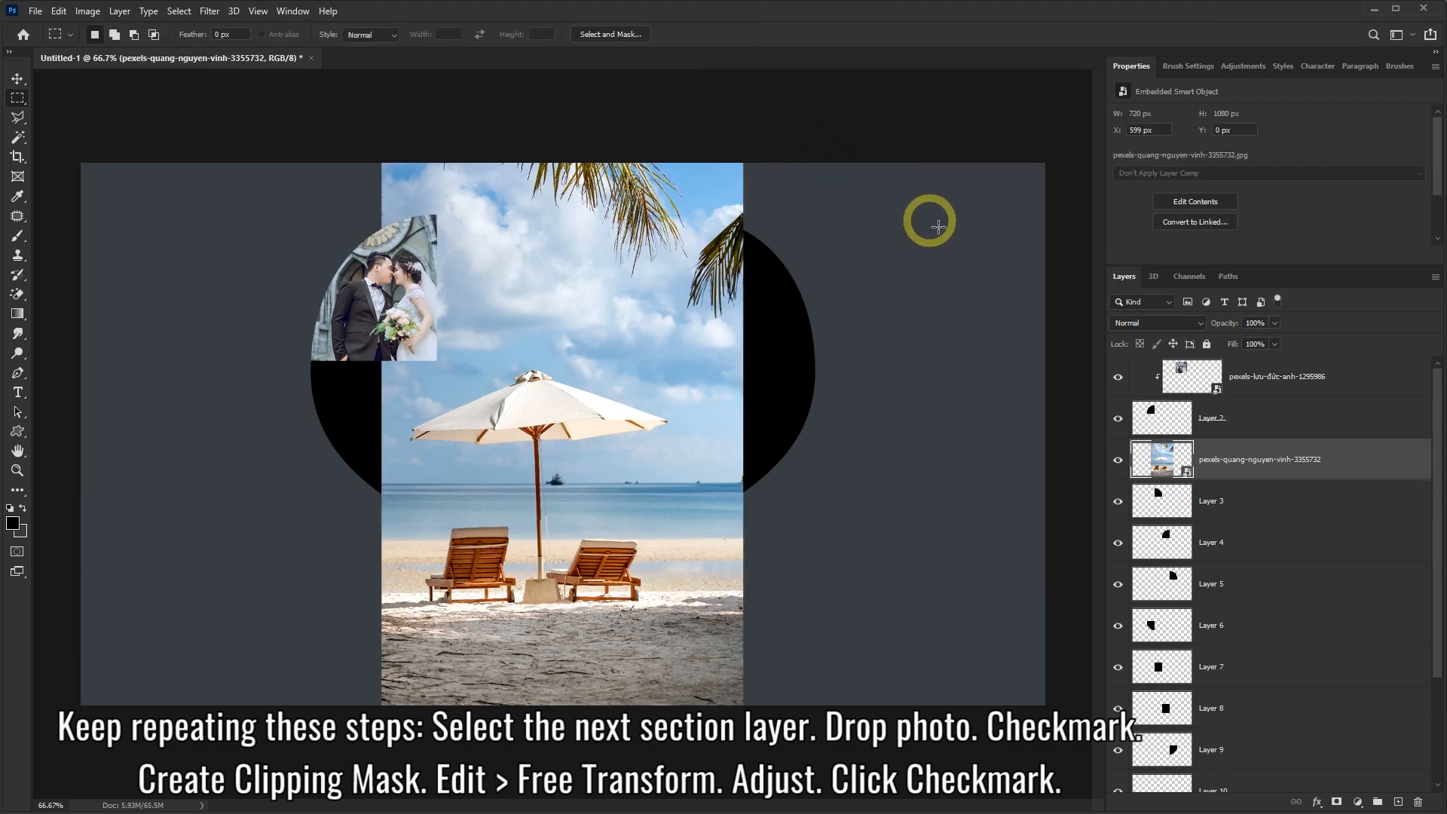
Clip the beach umbrella photo to Layer 3 and scale it proportionally to about 5.49%, positioned to fill that heart section
right_click(1341, 459)
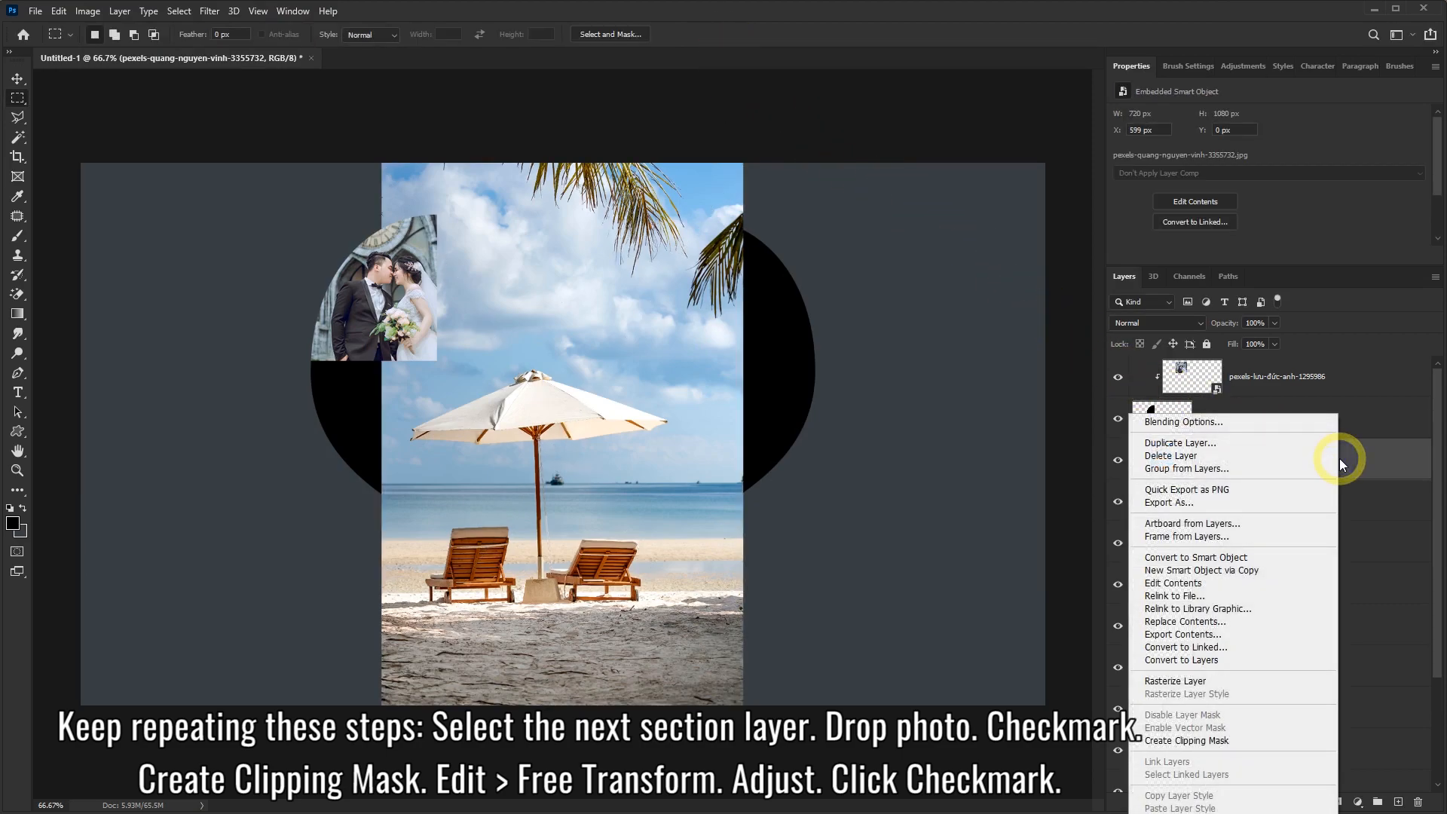
left_click(1178, 743)
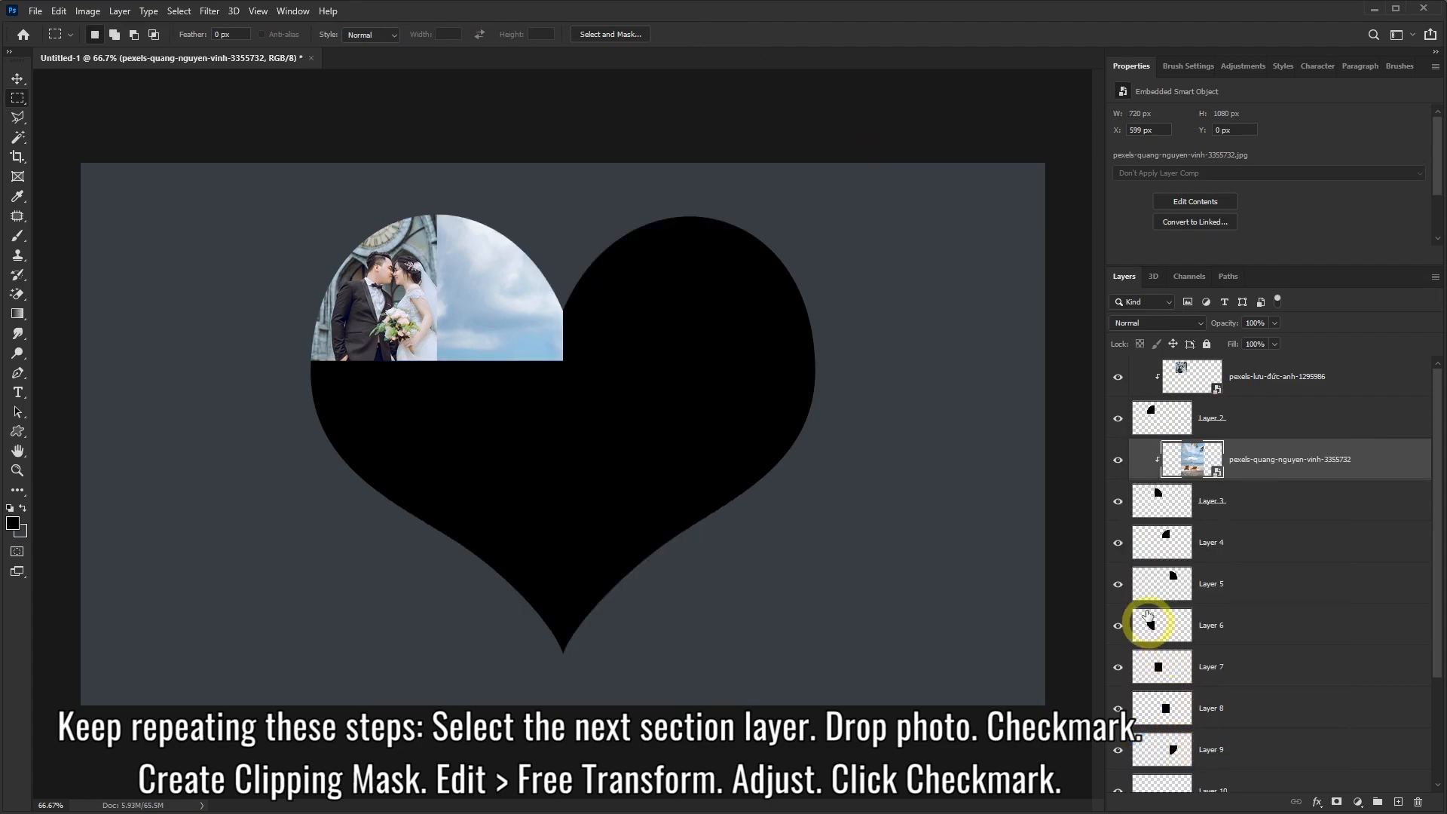
left_click(59, 11)
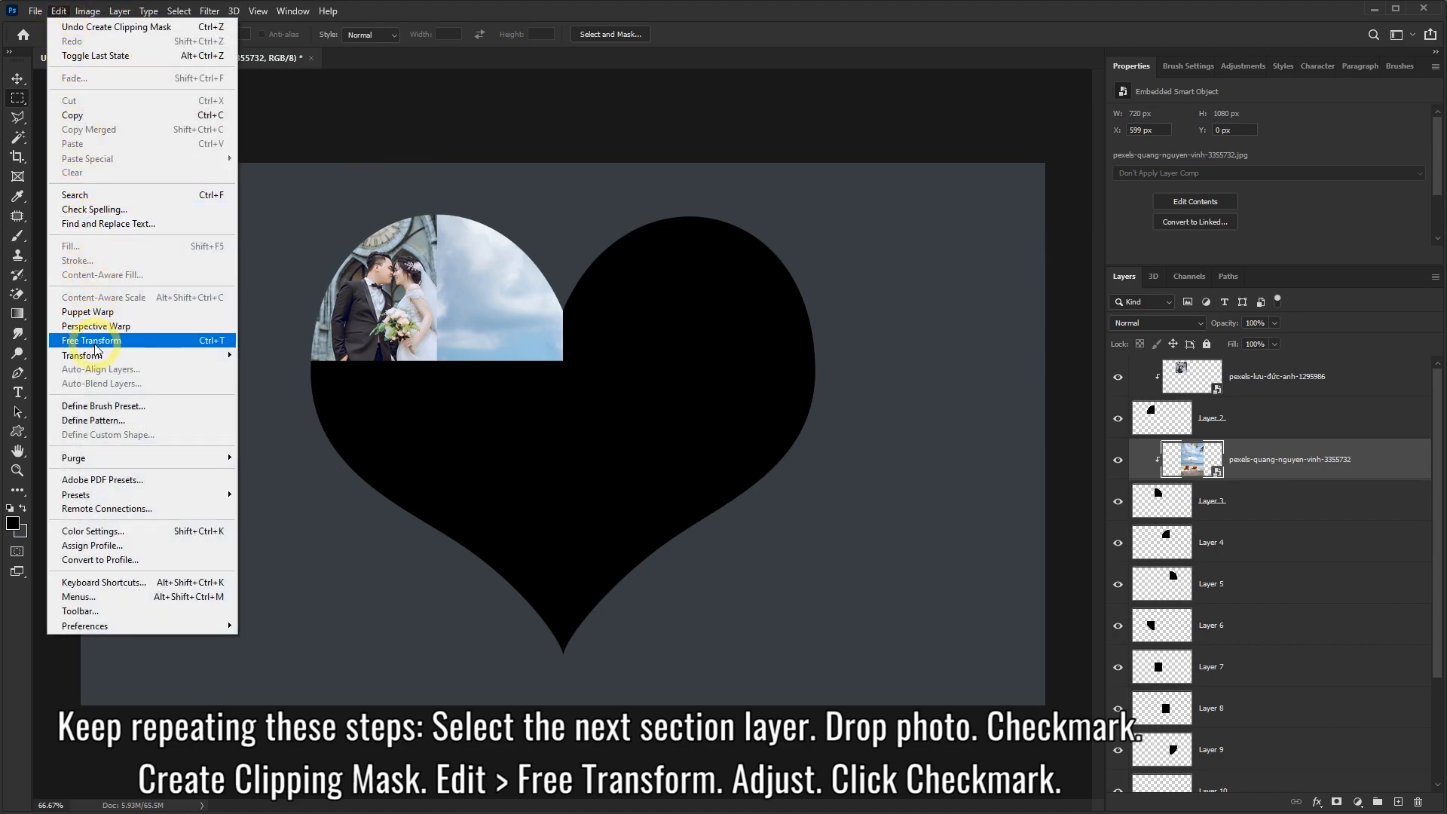
left_click(94, 343)
left_click_drag(743, 705, 435, 418)
left_click_drag(488, 277, 538, 292)
left_click_drag(566, 183, 565, 185)
left_click_drag(541, 243, 541, 242)
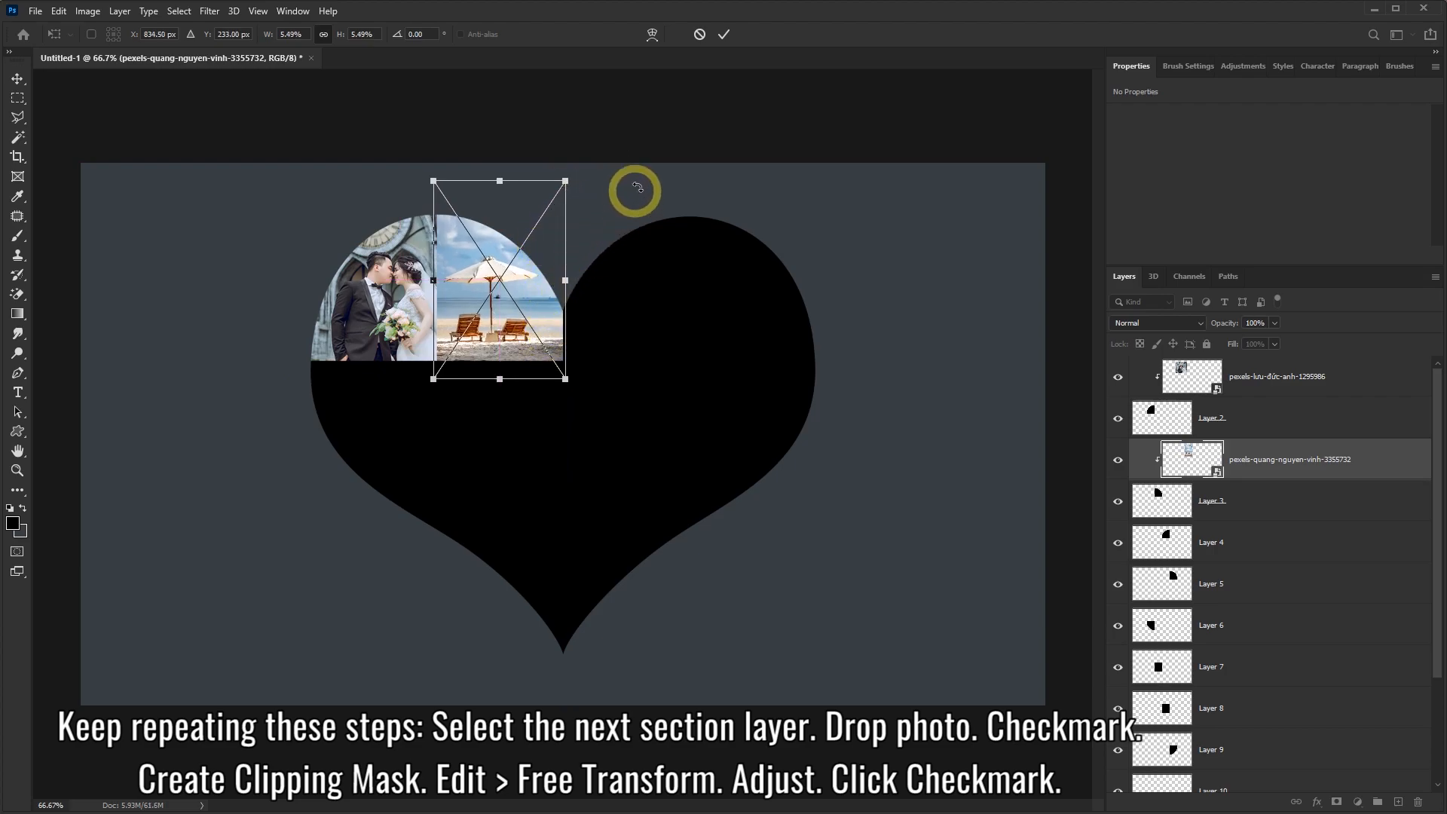
left_click(724, 33)
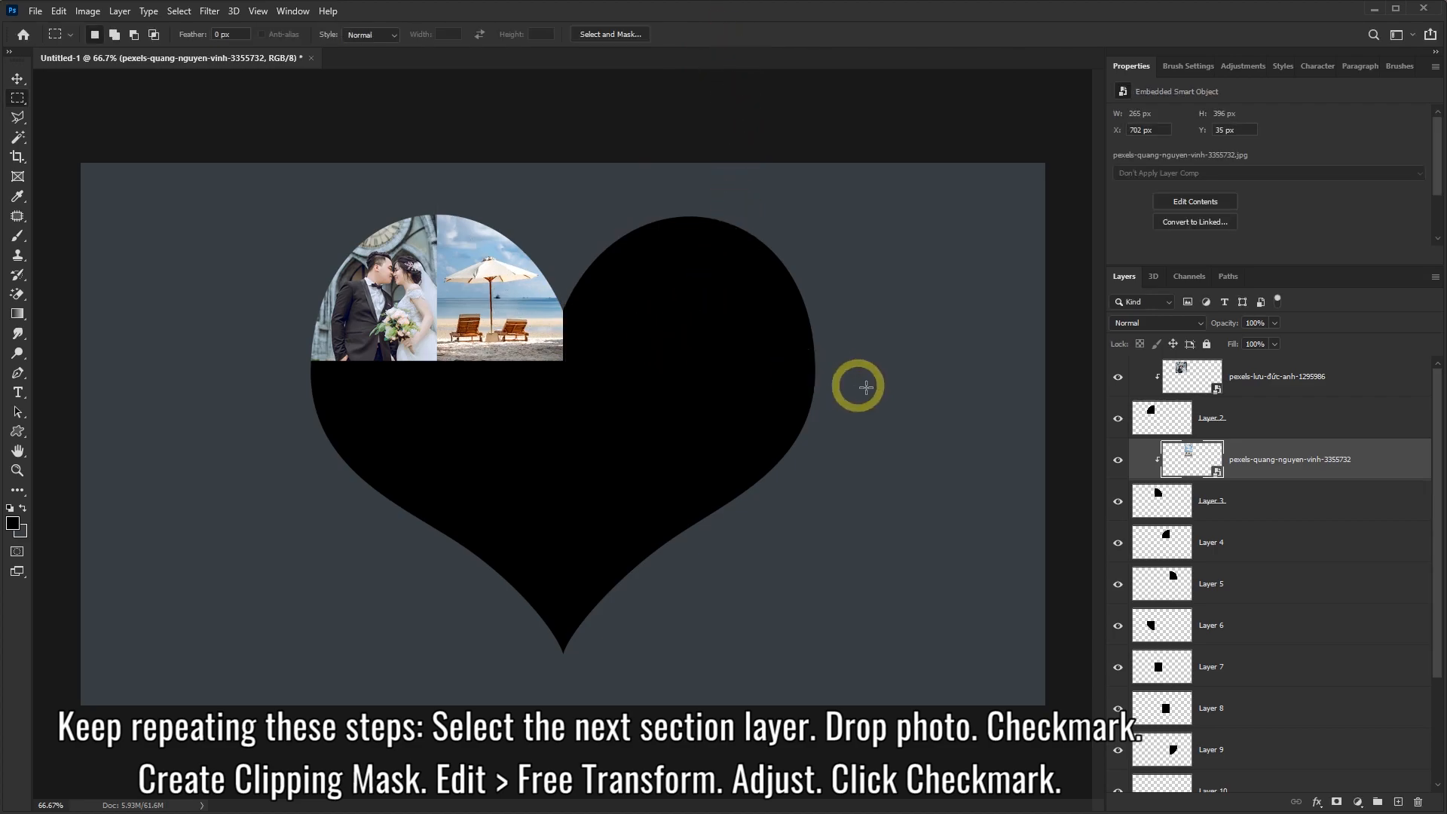
Toggle Layer 4's visibility to check its heart section, and place the sea turtle beach photo from the Photos folder directly above that layer
left_click(1121, 546)
left_click(1120, 546)
left_click(1120, 546)
left_click(1120, 545)
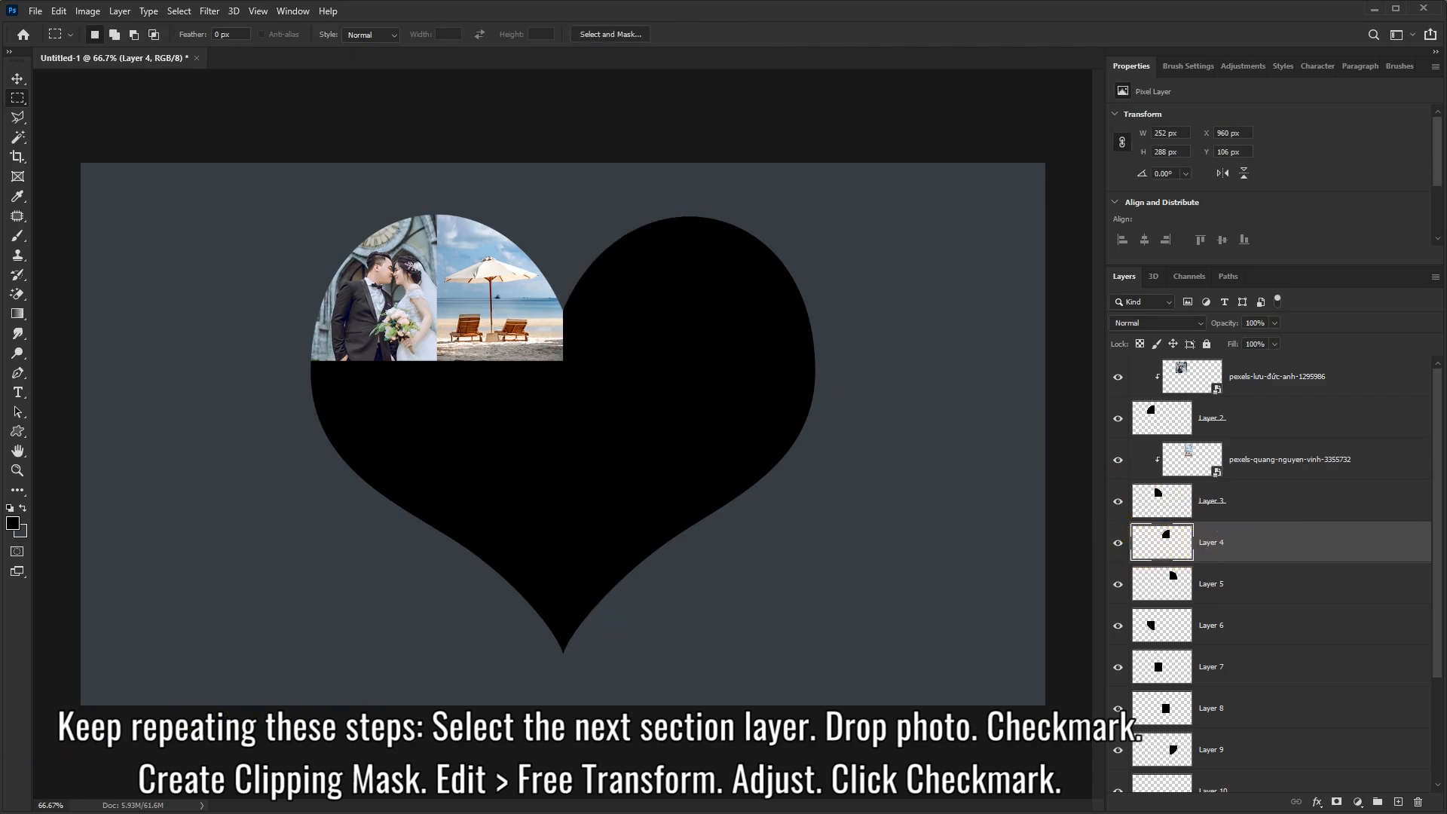
key("alt+Tab")
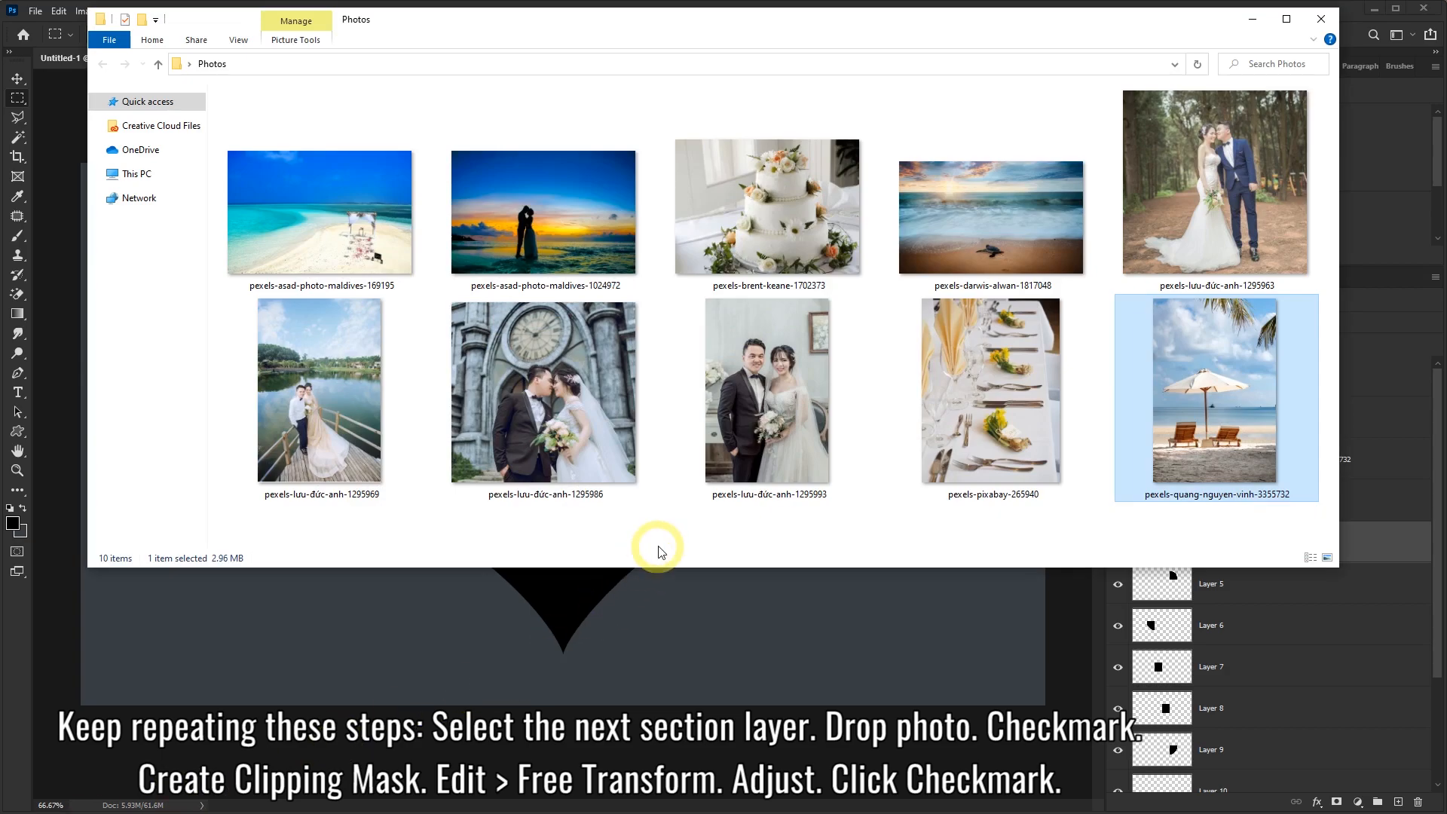
left_click(952, 236)
left_click_drag(1012, 234, 653, 620)
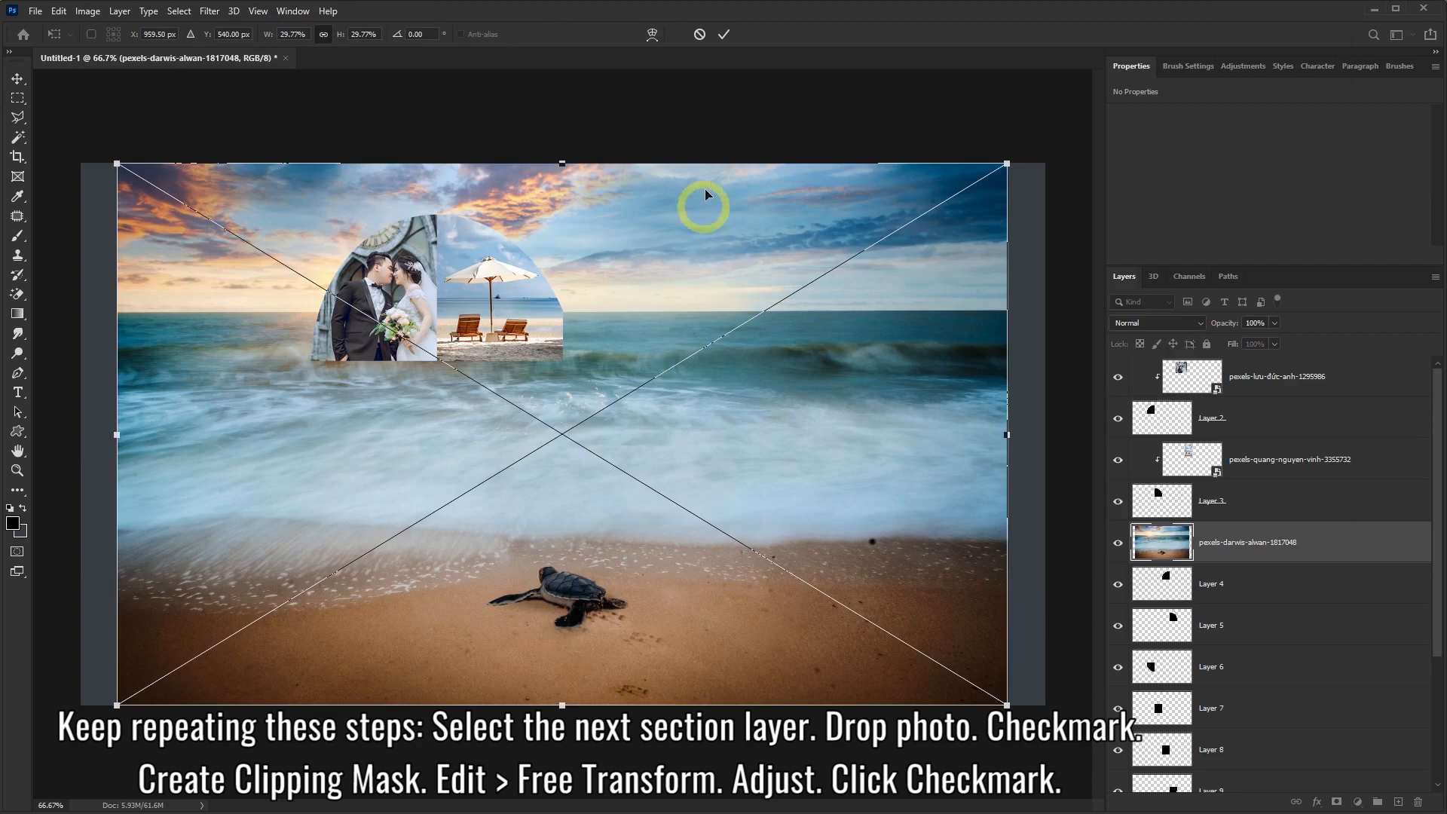
left_click(724, 37)
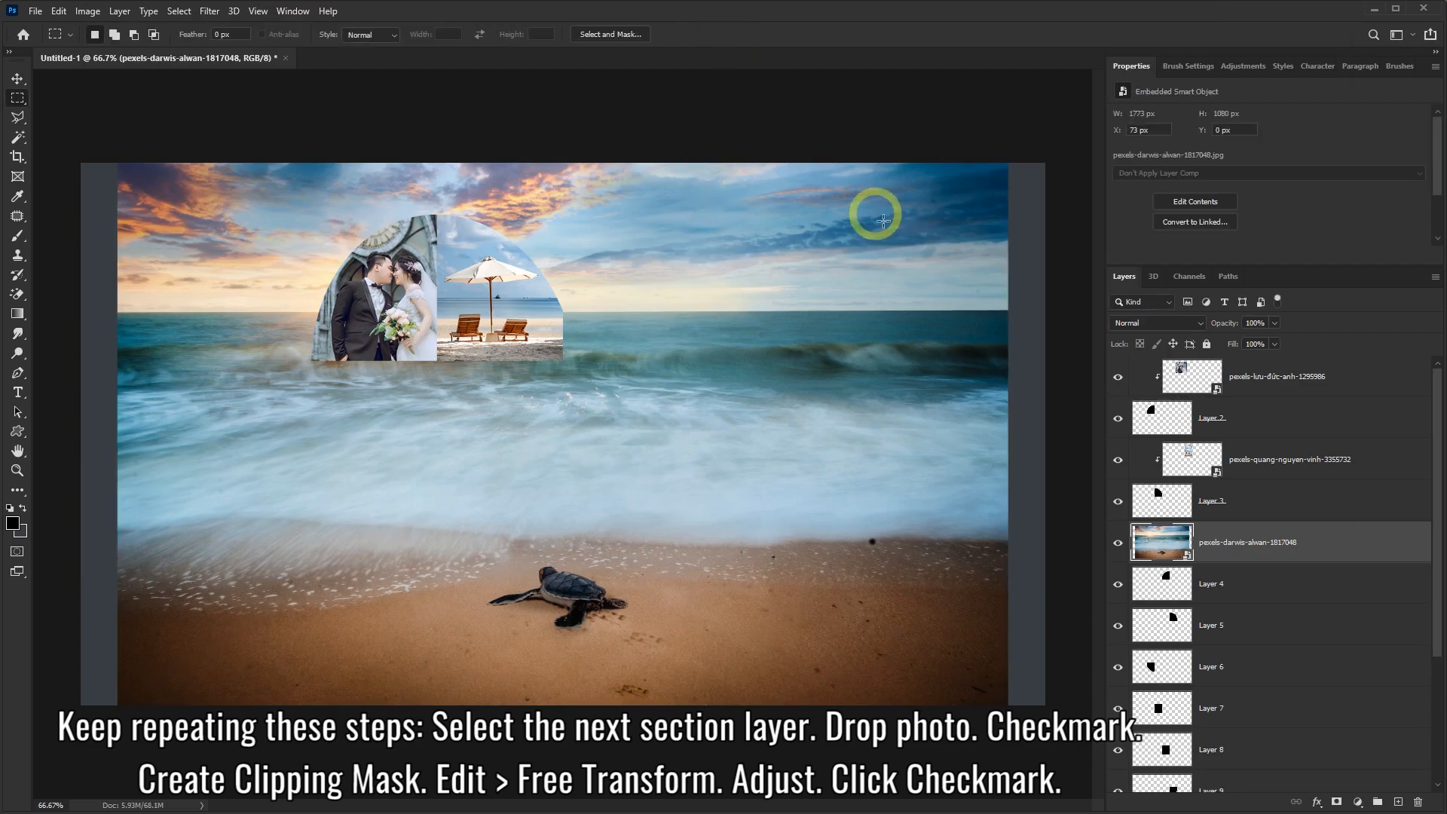
Clip the sea turtle photo to Layer 4 and scale it proportionally to about 8.31%, with the turtle inside that heart section
right_click(1327, 541)
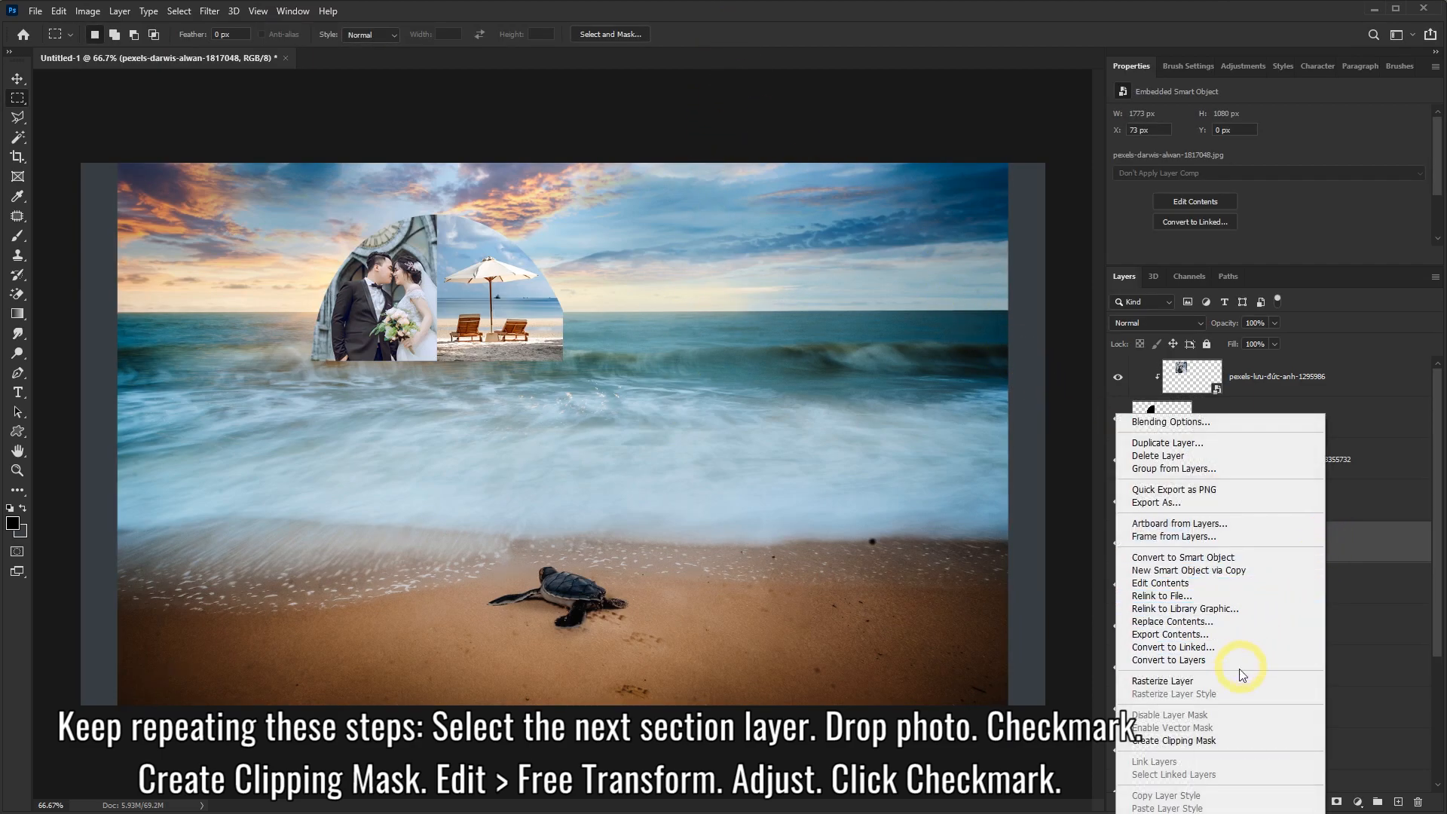
left_click(1200, 742)
left_click(59, 11)
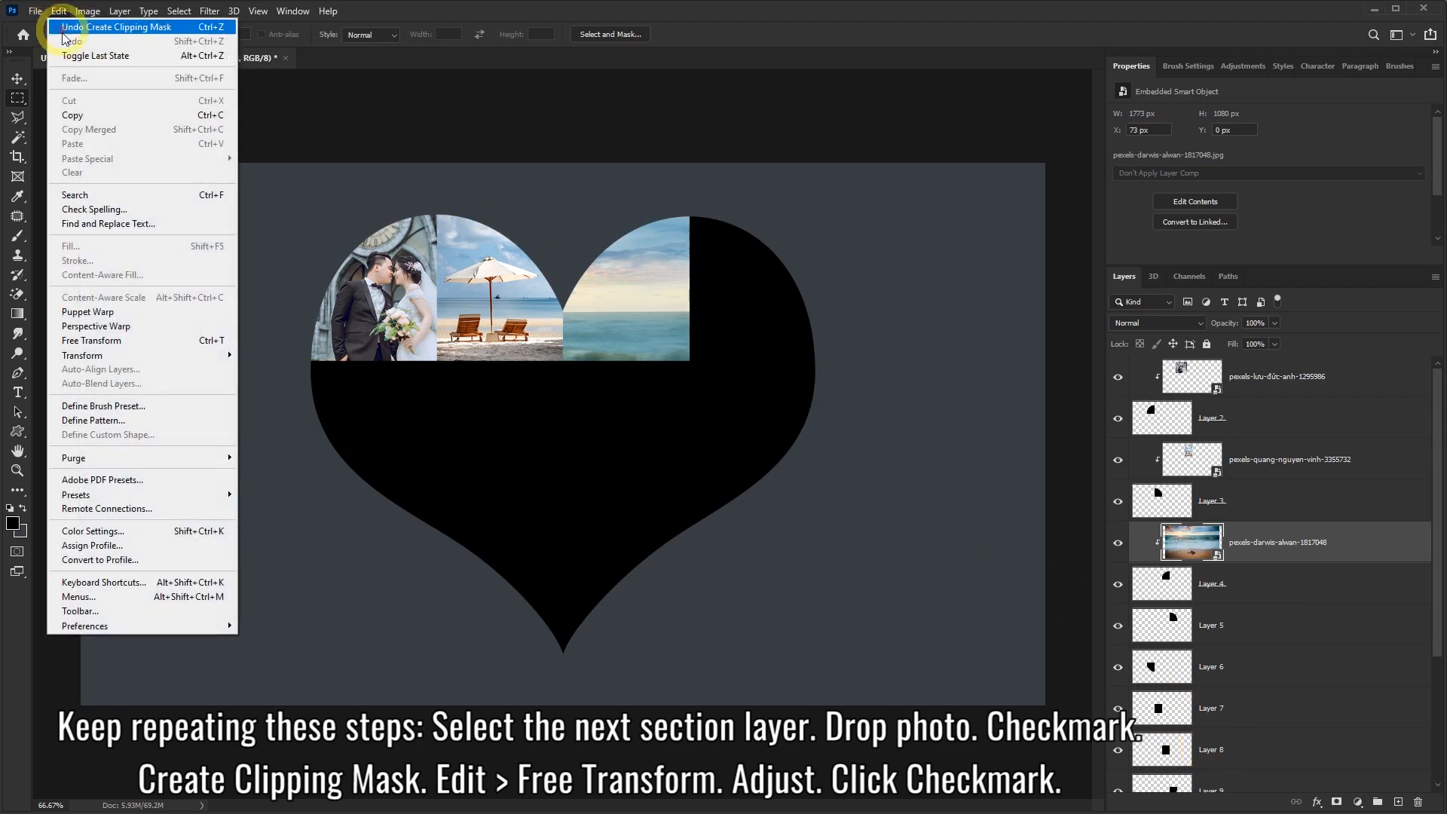
left_click(90, 340)
left_click_drag(119, 172, 552, 266)
left_click_drag(495, 210, 500, 212)
left_click_drag(688, 289, 720, 292)
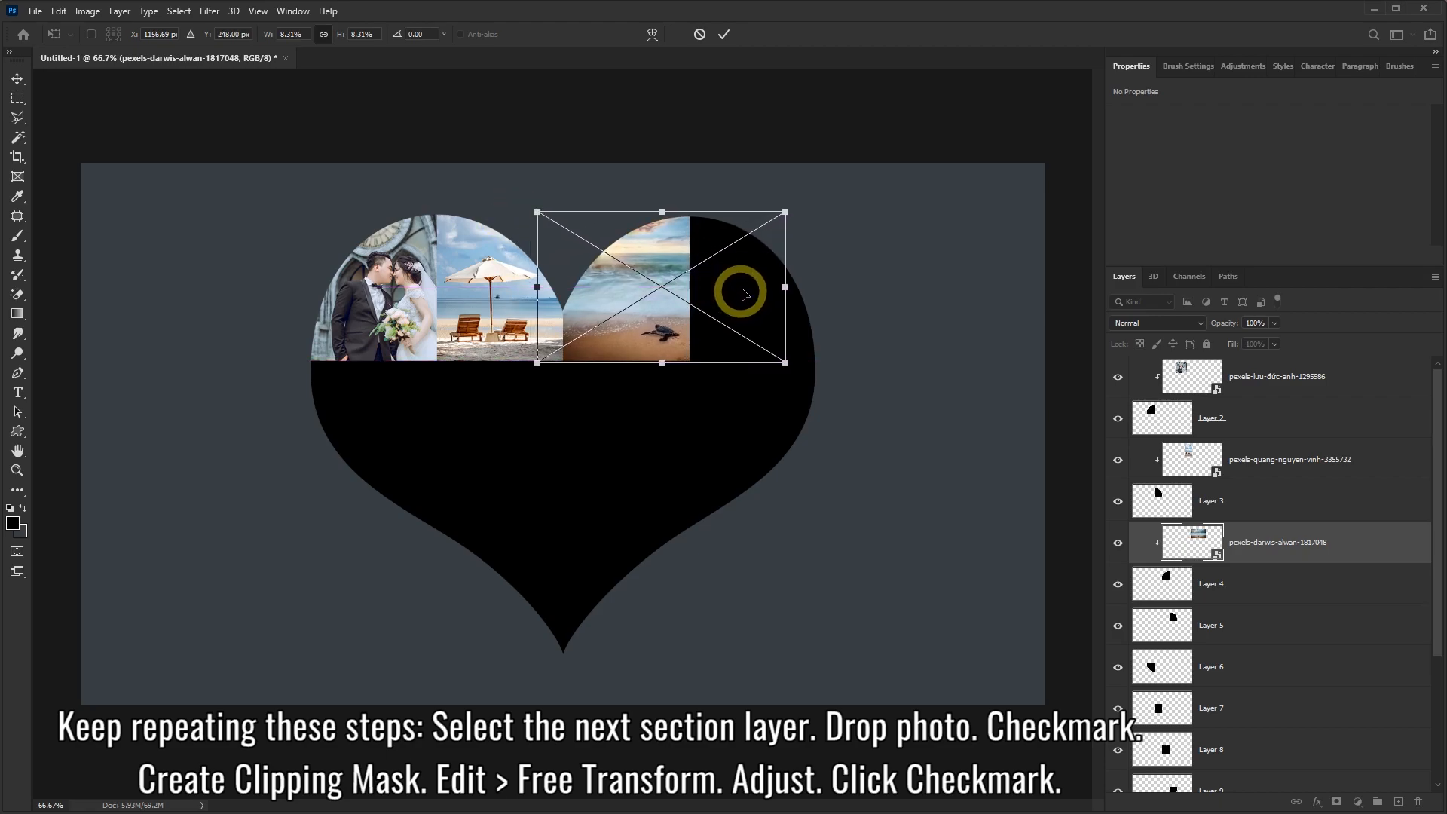
left_click(723, 36)
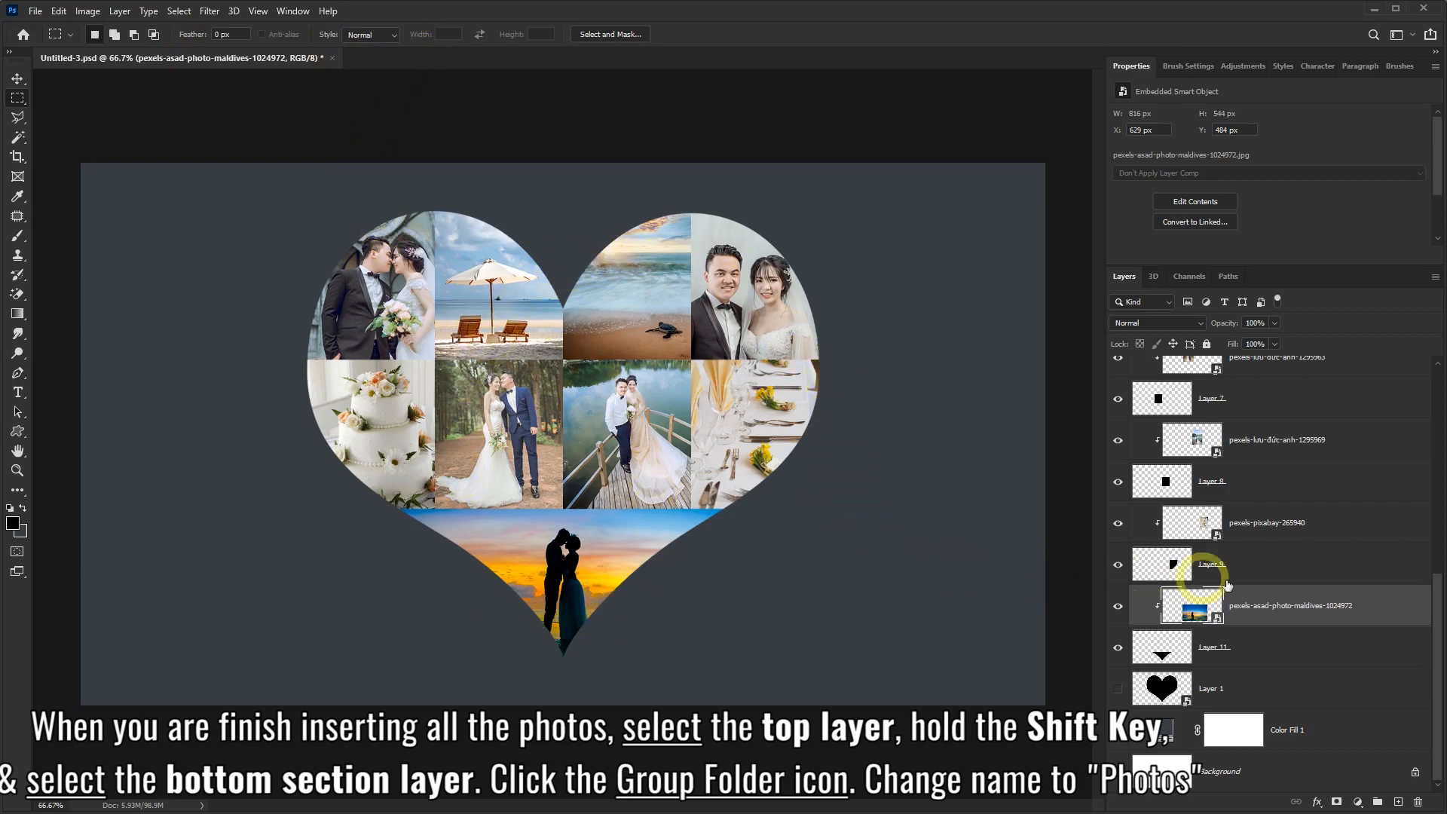
Group all the photo and heart section layers, from the topmost photo layer down to Layer 11, and name the group "Photos"
left_click_drag(1436, 616, 1425, 377)
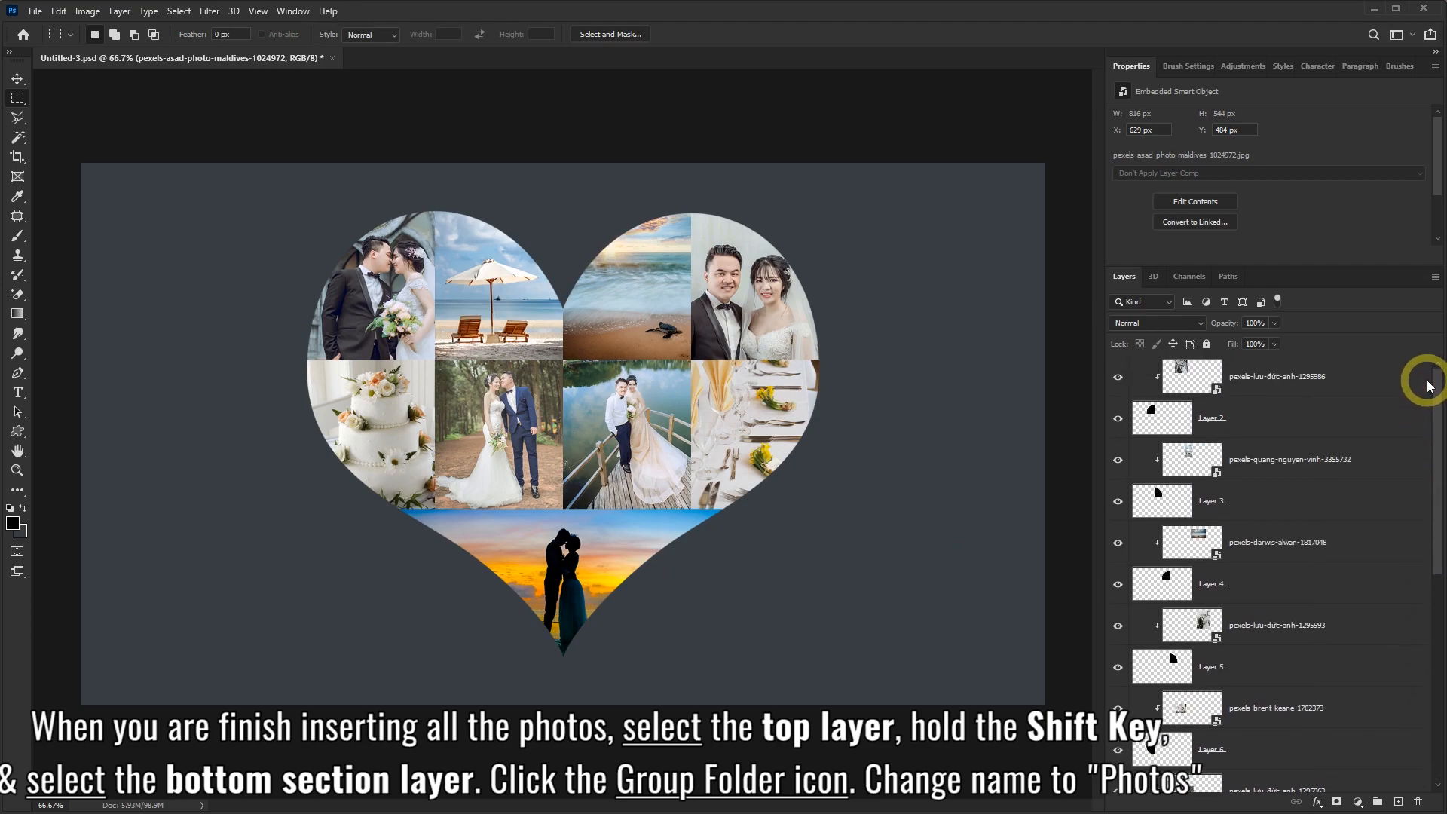
left_click(1329, 378)
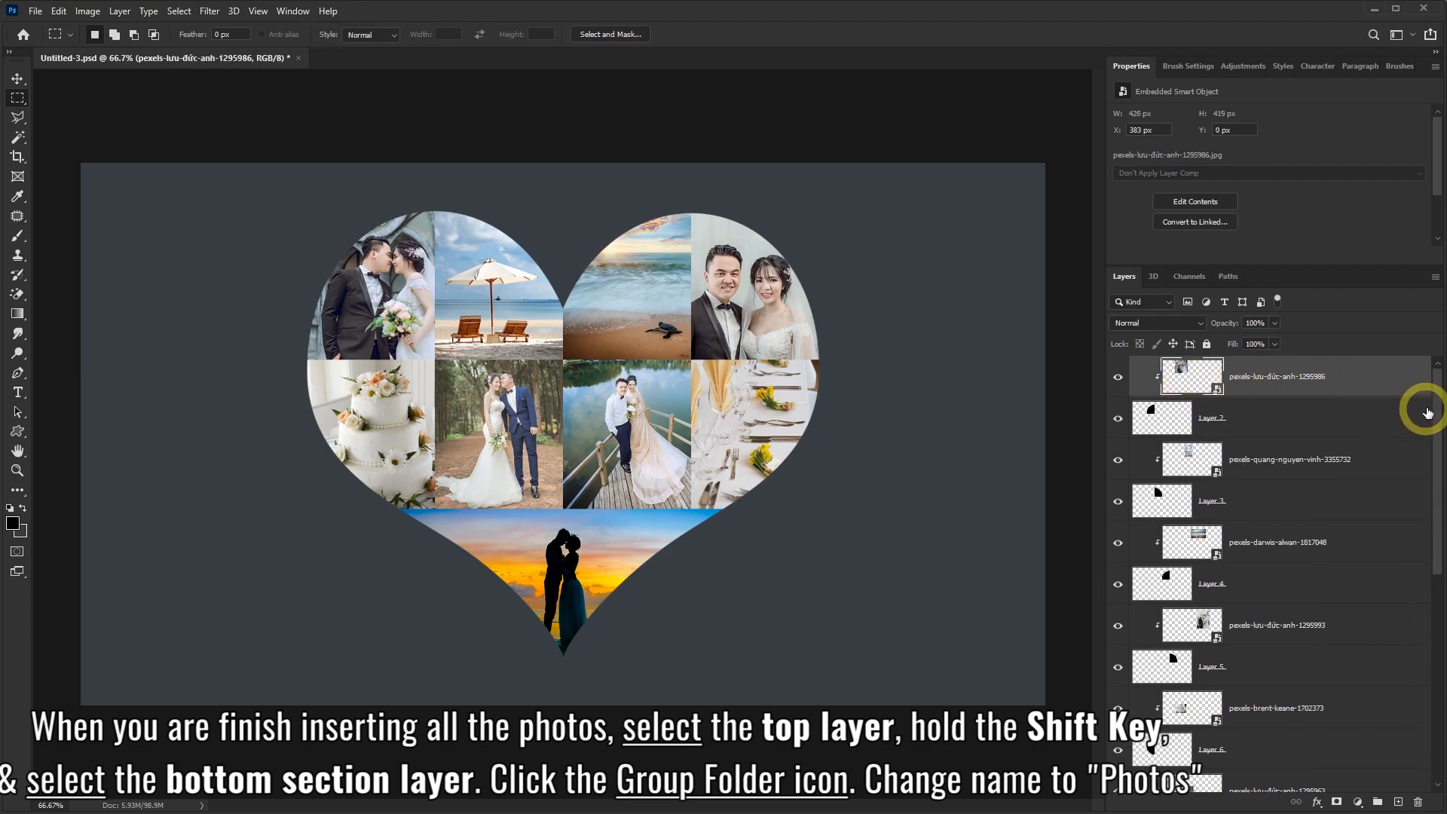
left_click_drag(1438, 397, 1432, 620)
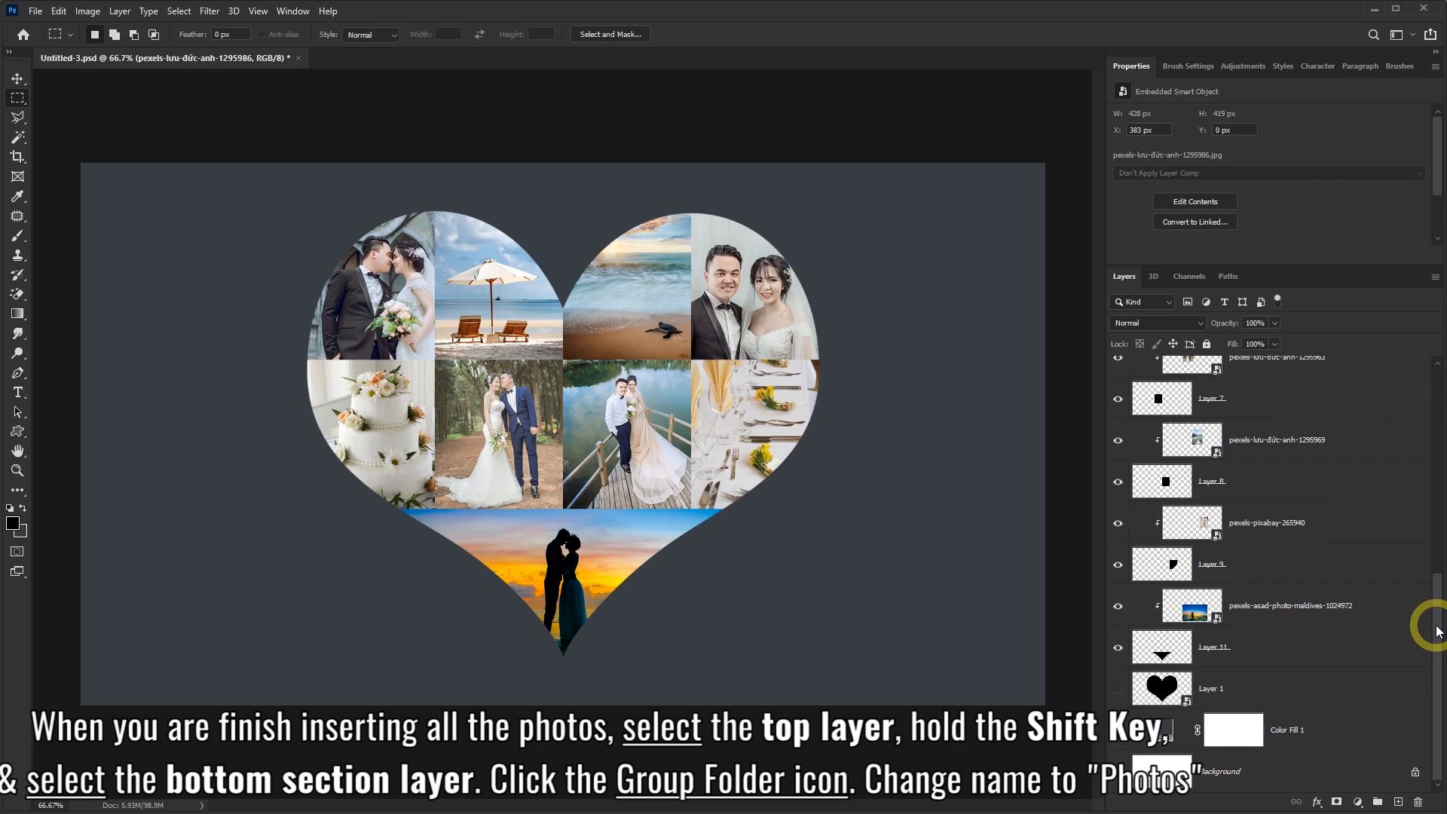
left_click(1253, 649, "shift")
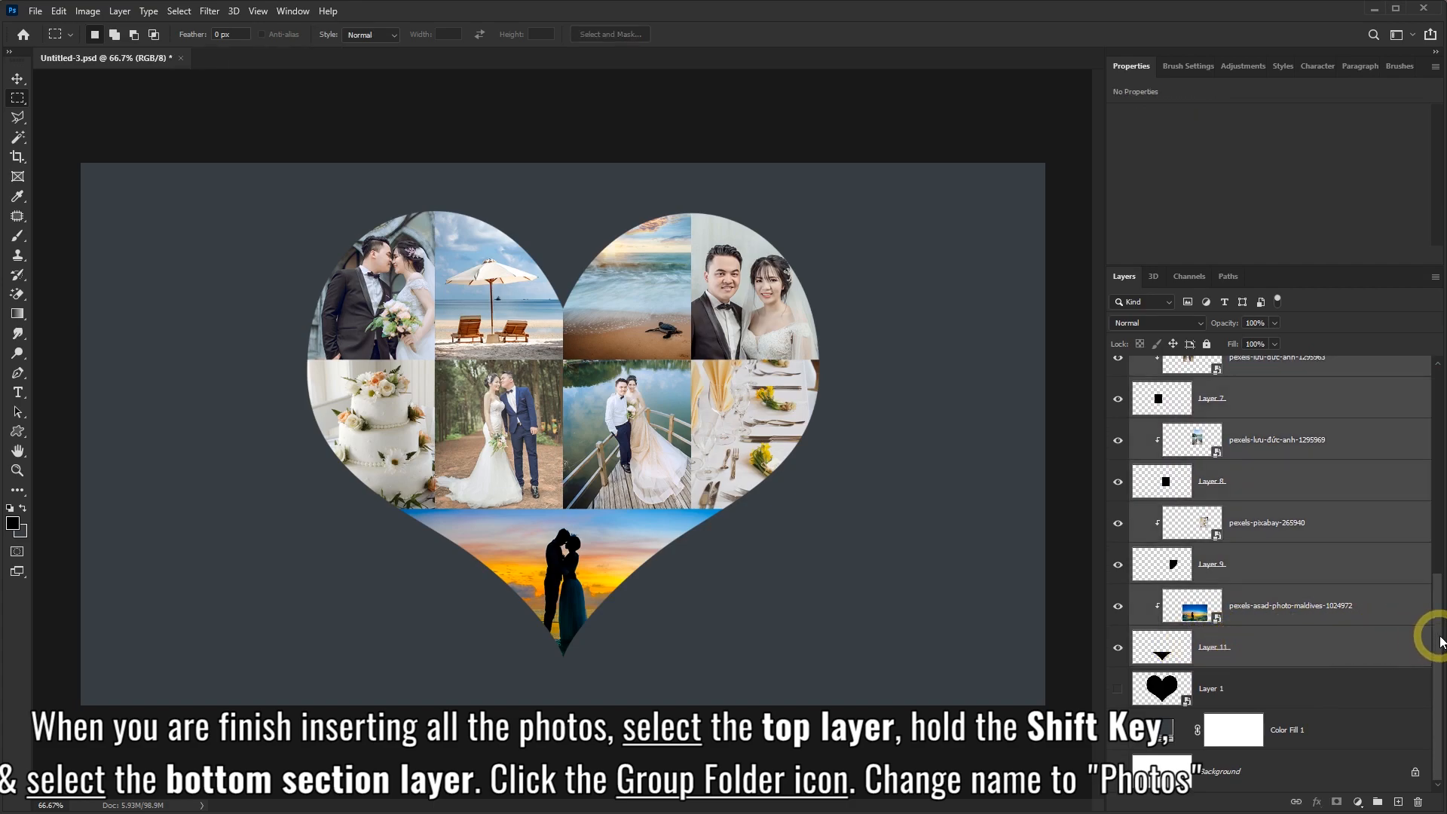
mouse_move(1439, 643)
left_mouse_down()
mouse_move(1422, 401)
mouse_move(1441, 639)
left_mouse_up()
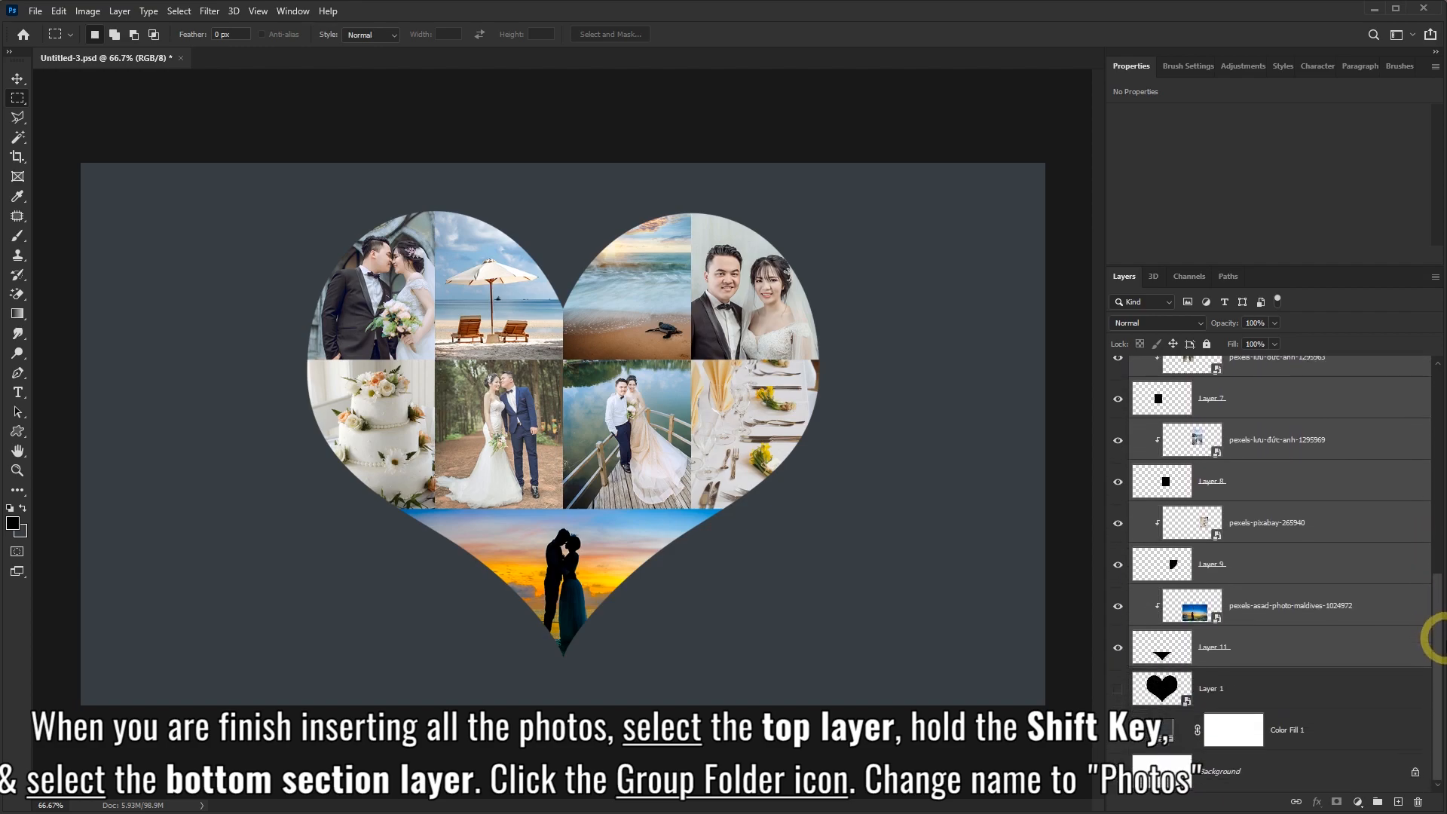
left_click(1377, 803)
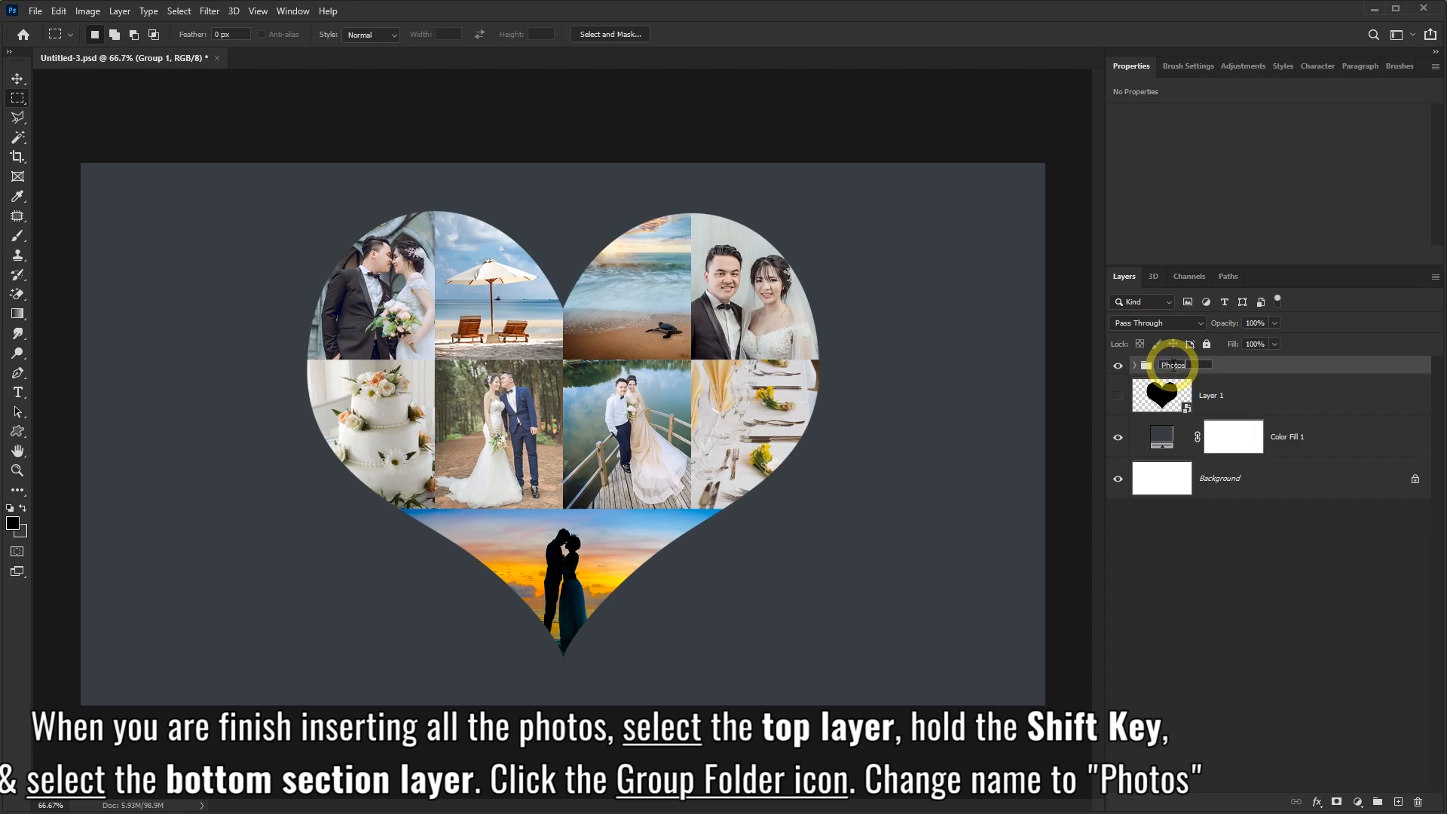
left_click(1221, 368)
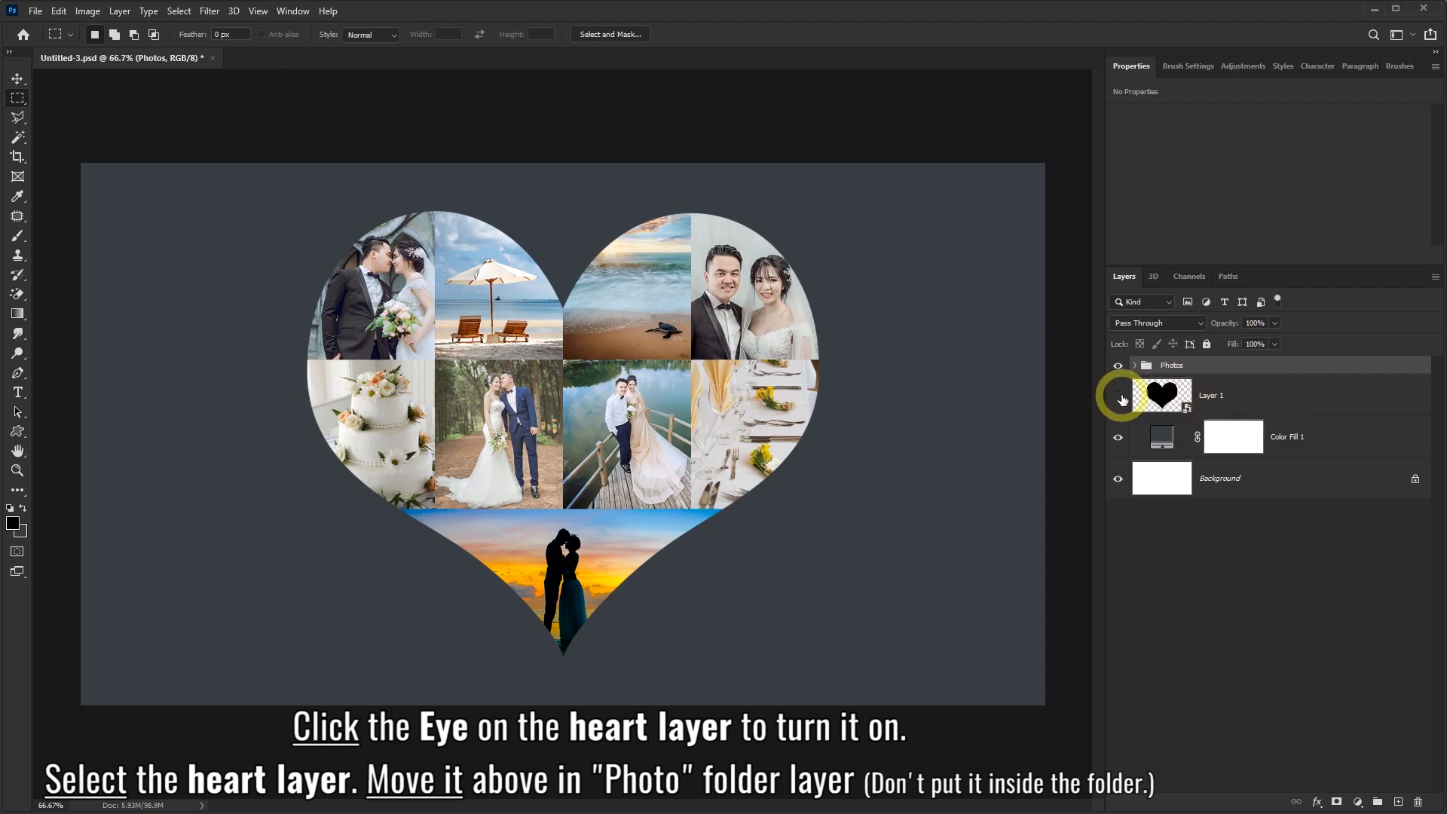
Turn on the visibility of the heart layer, Layer 1, and move it directly above the Photos group, outside the group
left_click(1220, 395)
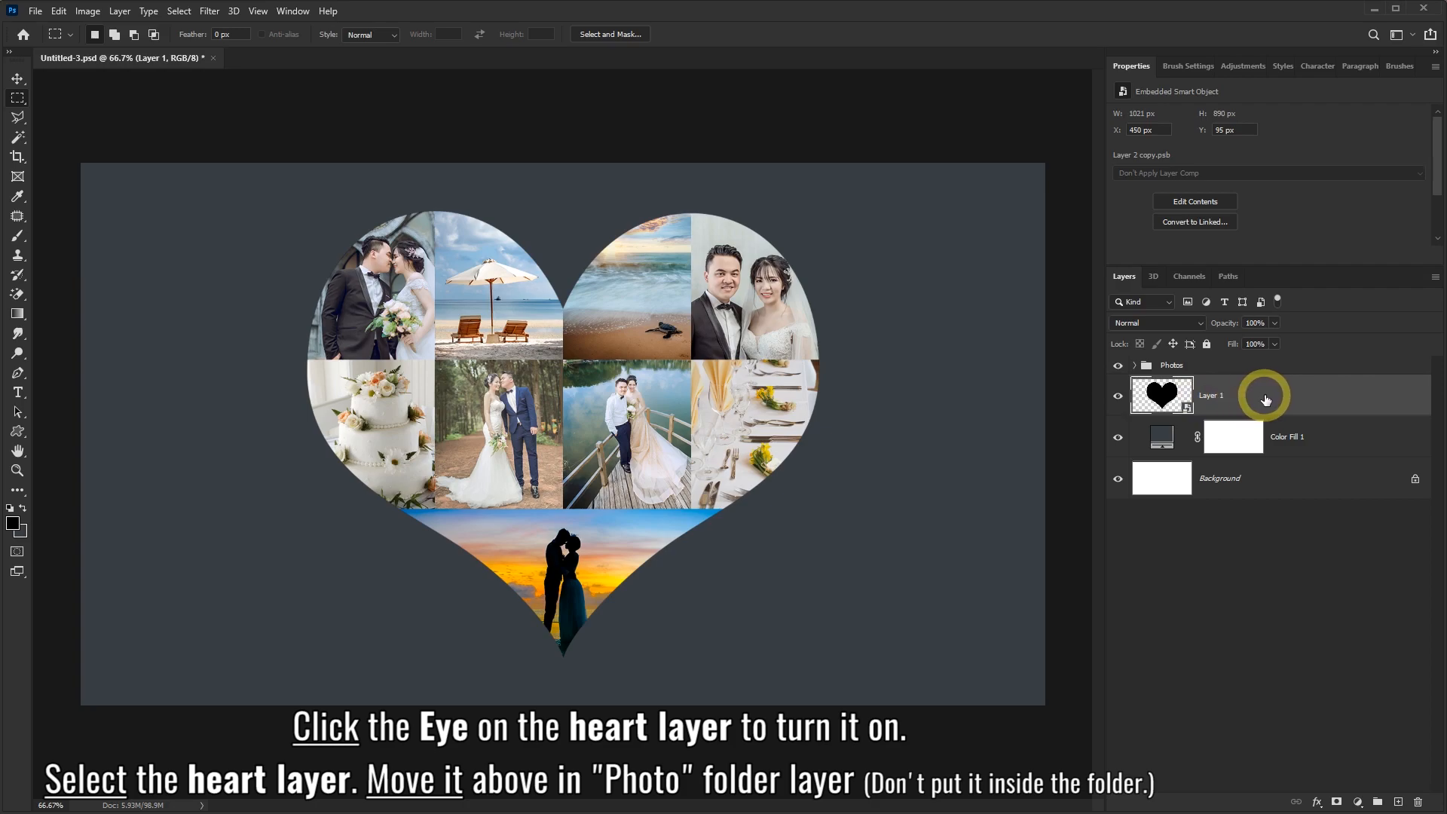
left_click_drag(1266, 400, 1230, 362)
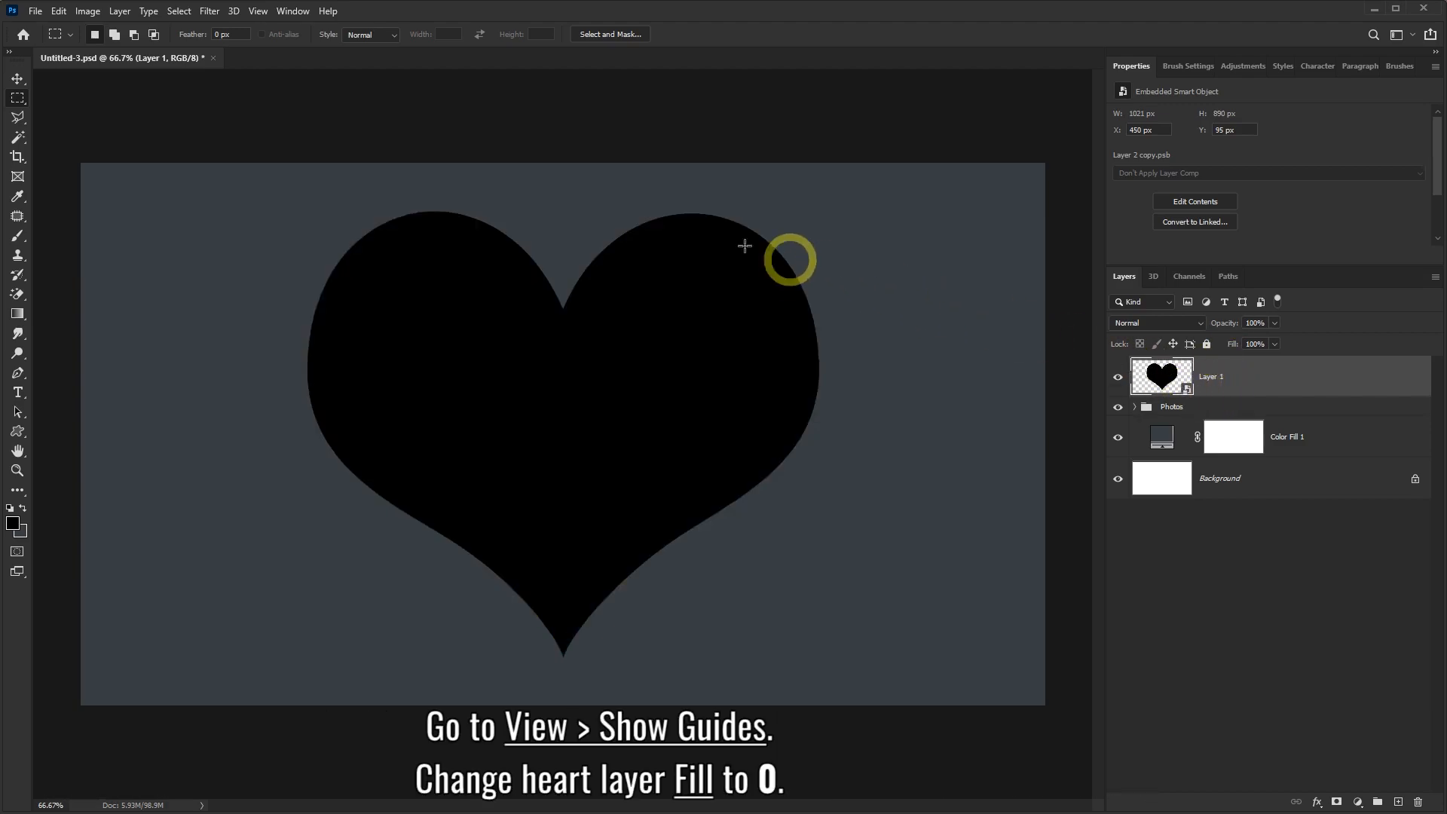
Show the guides over the canvas and set the fill of Layer 1 to 0%
left_click(260, 12)
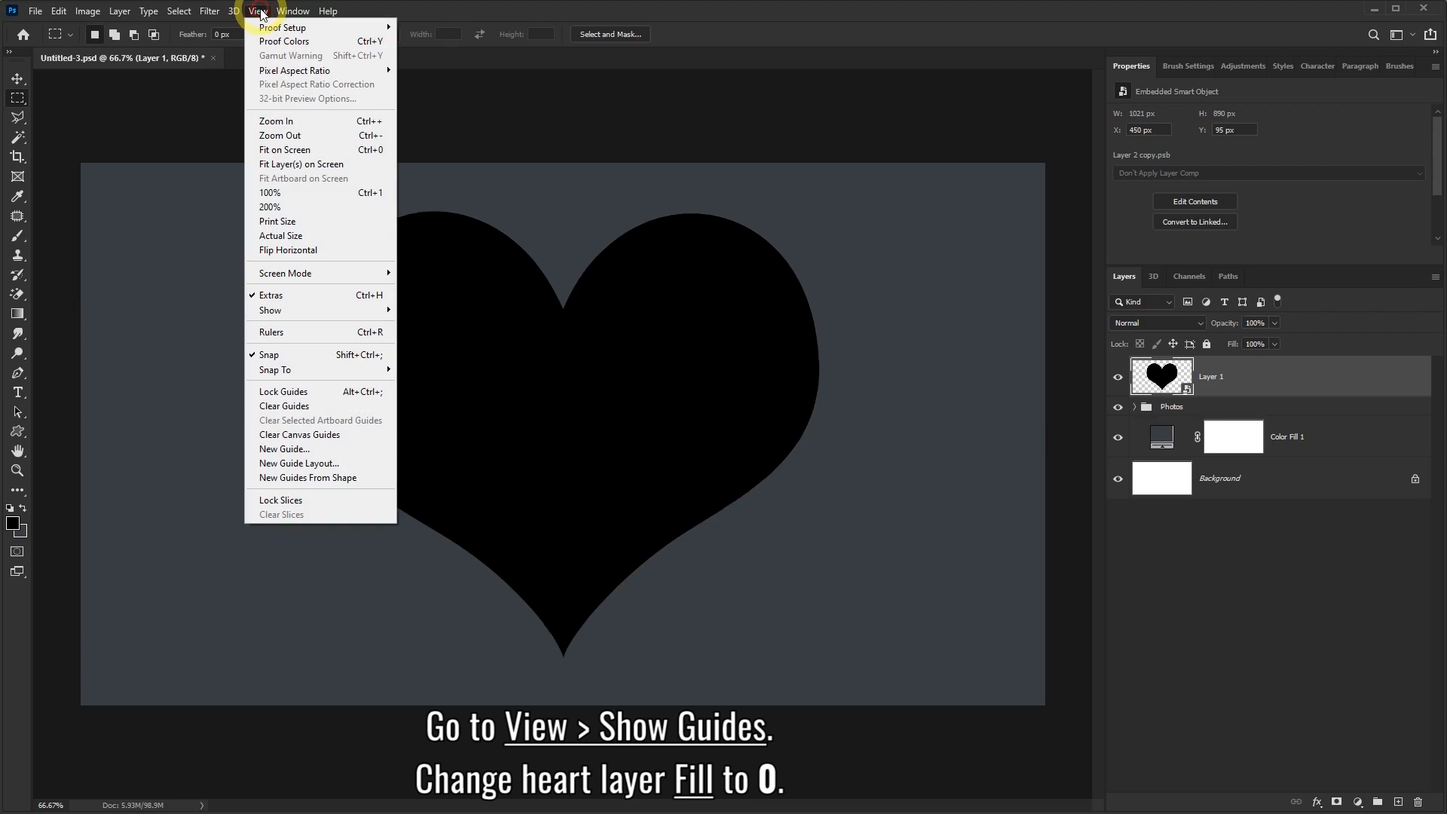
mouse_move(293, 318)
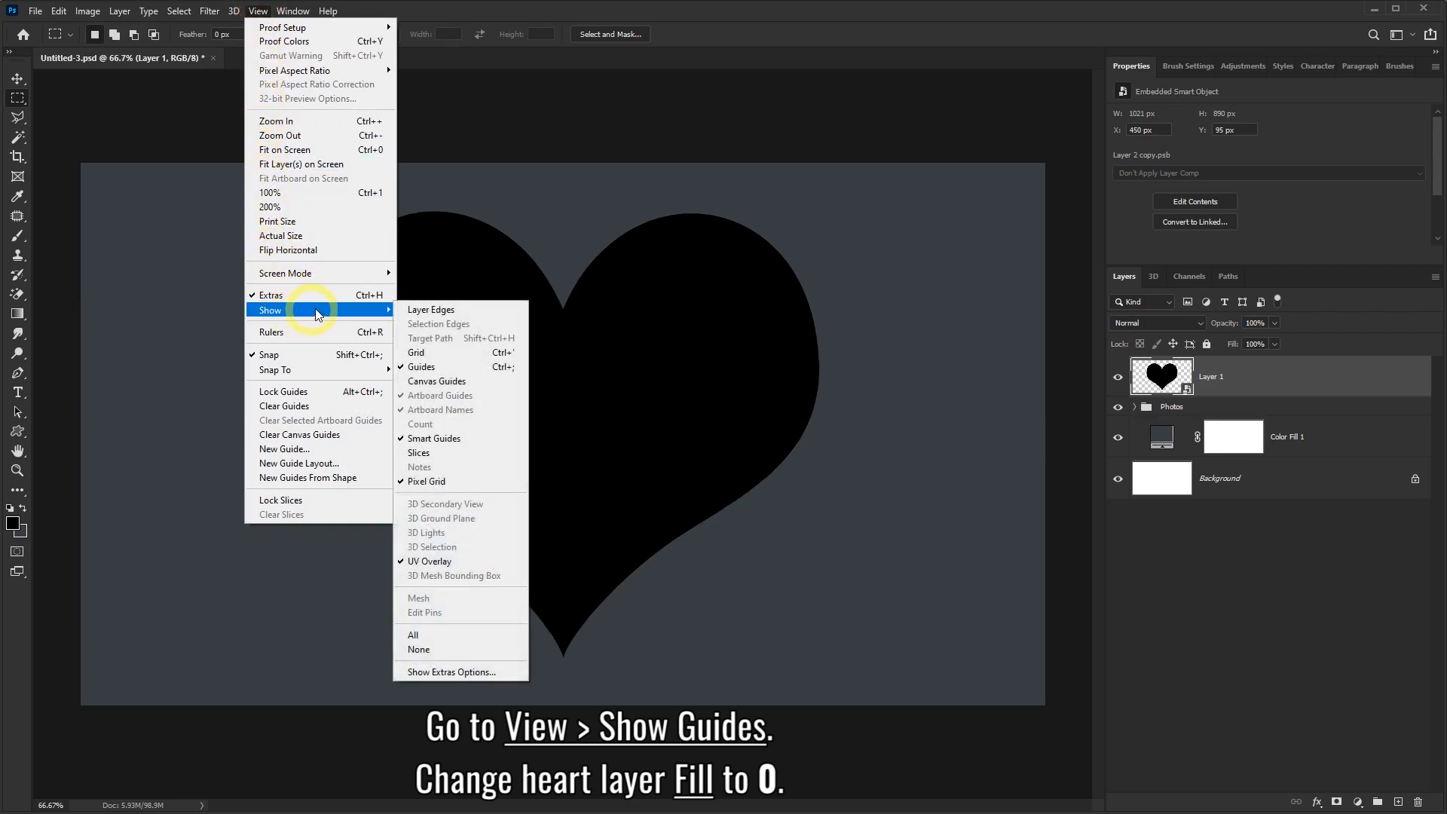
left_click(446, 373)
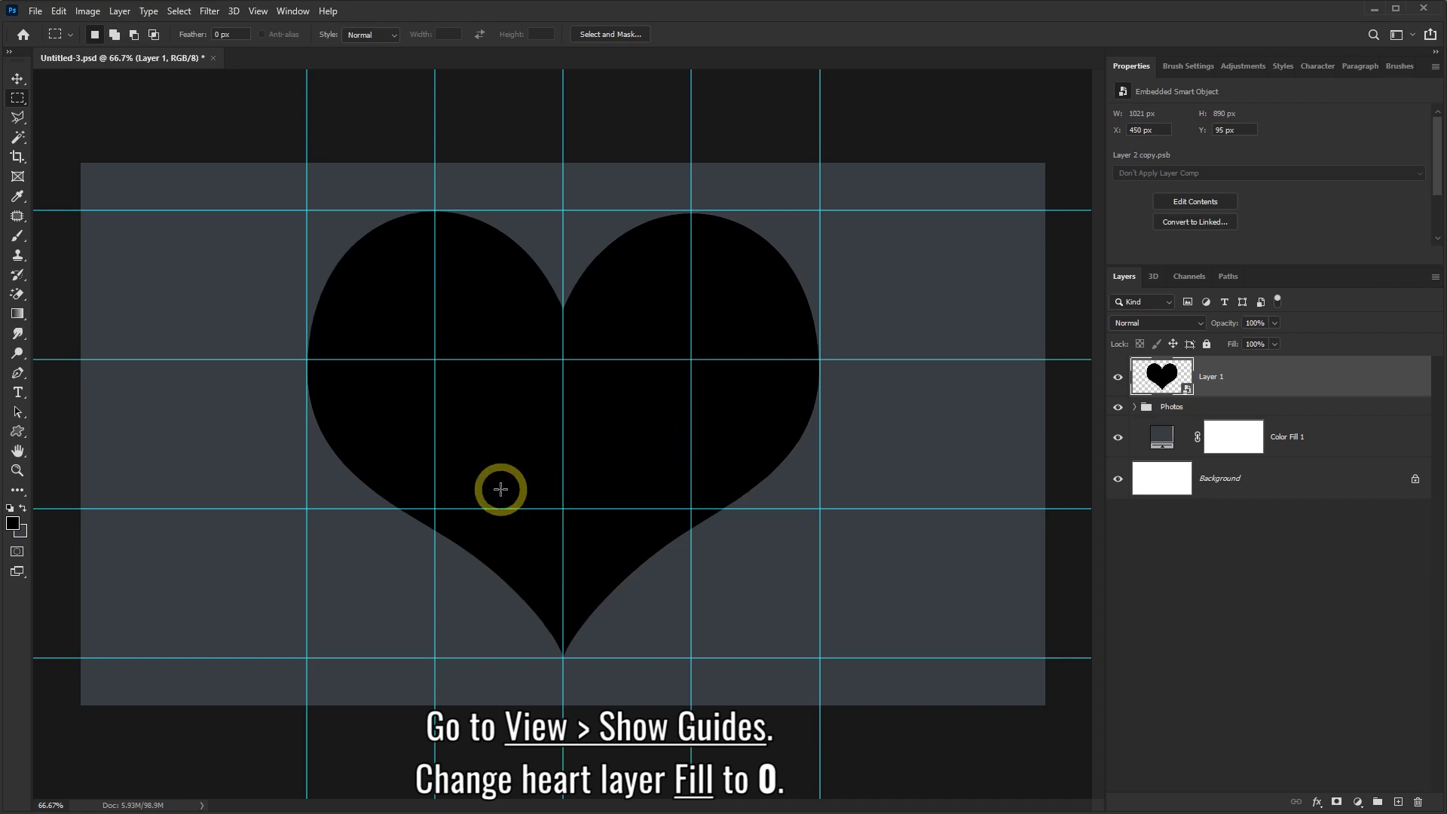
left_click(1275, 345)
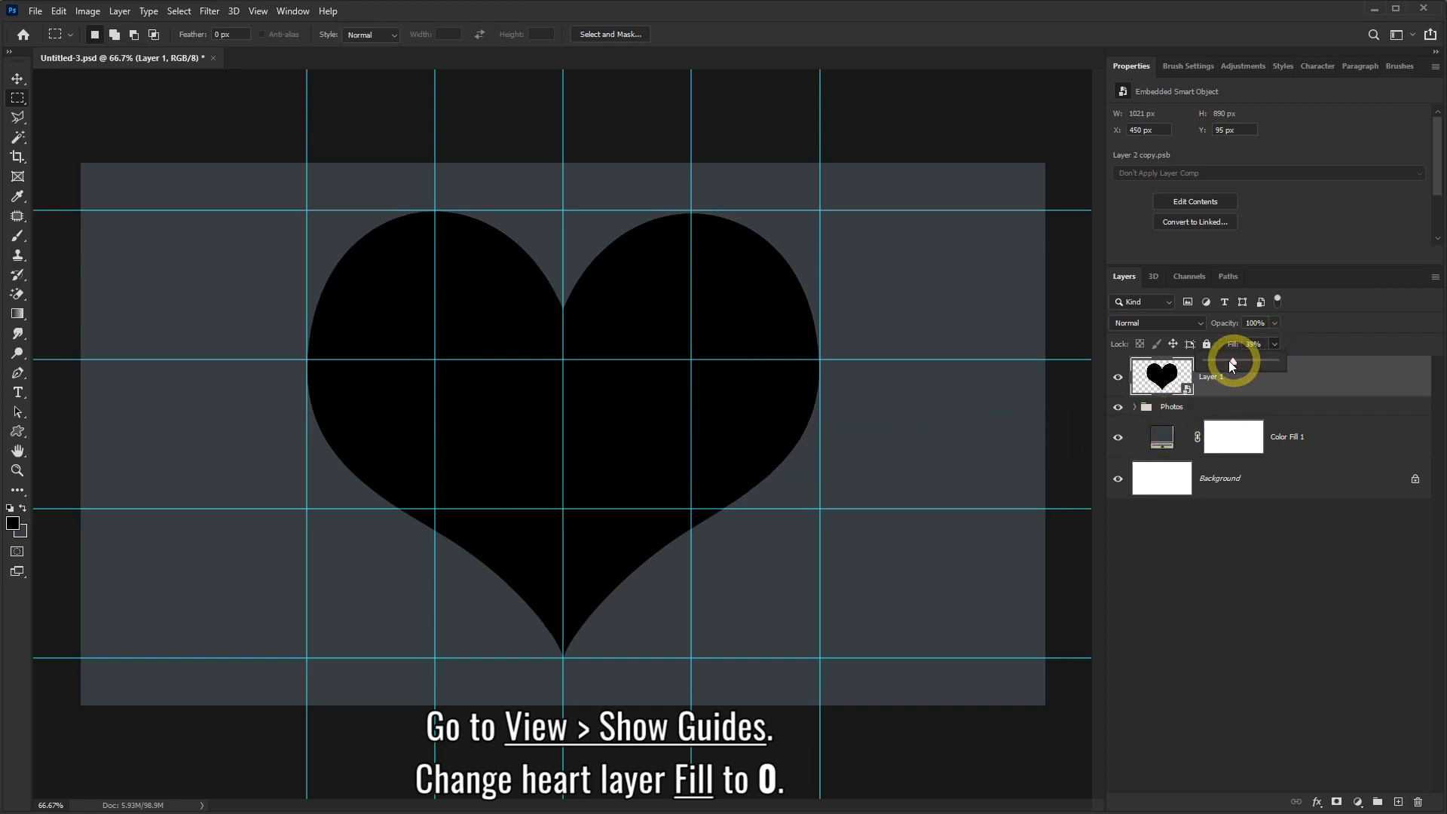
left_click_drag(1236, 361, 1187, 360)
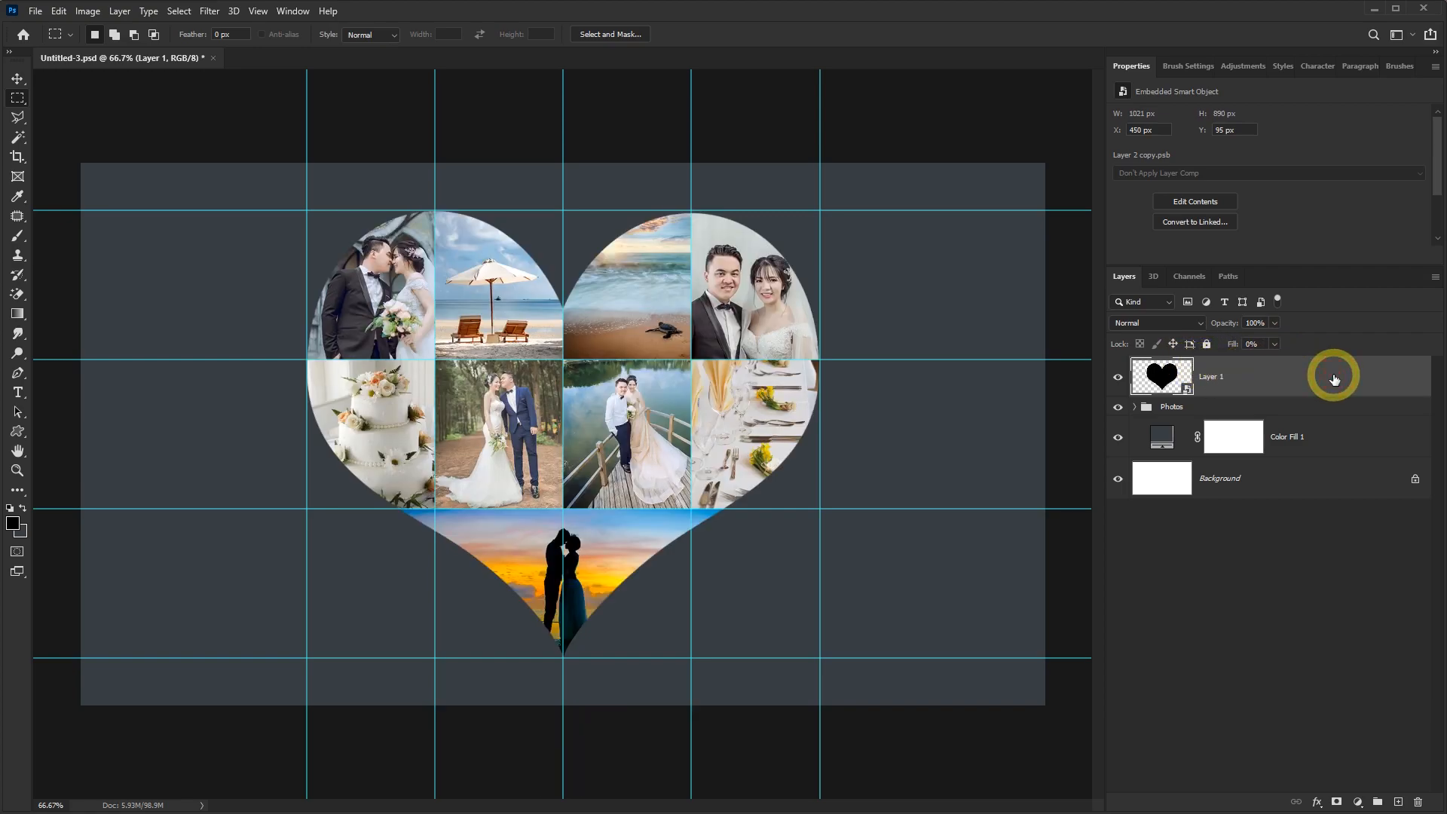
Add a Stroke layer style to Layer 1 with size 15 px, Center position and solid white color (ffffff)
right_click(1259, 375)
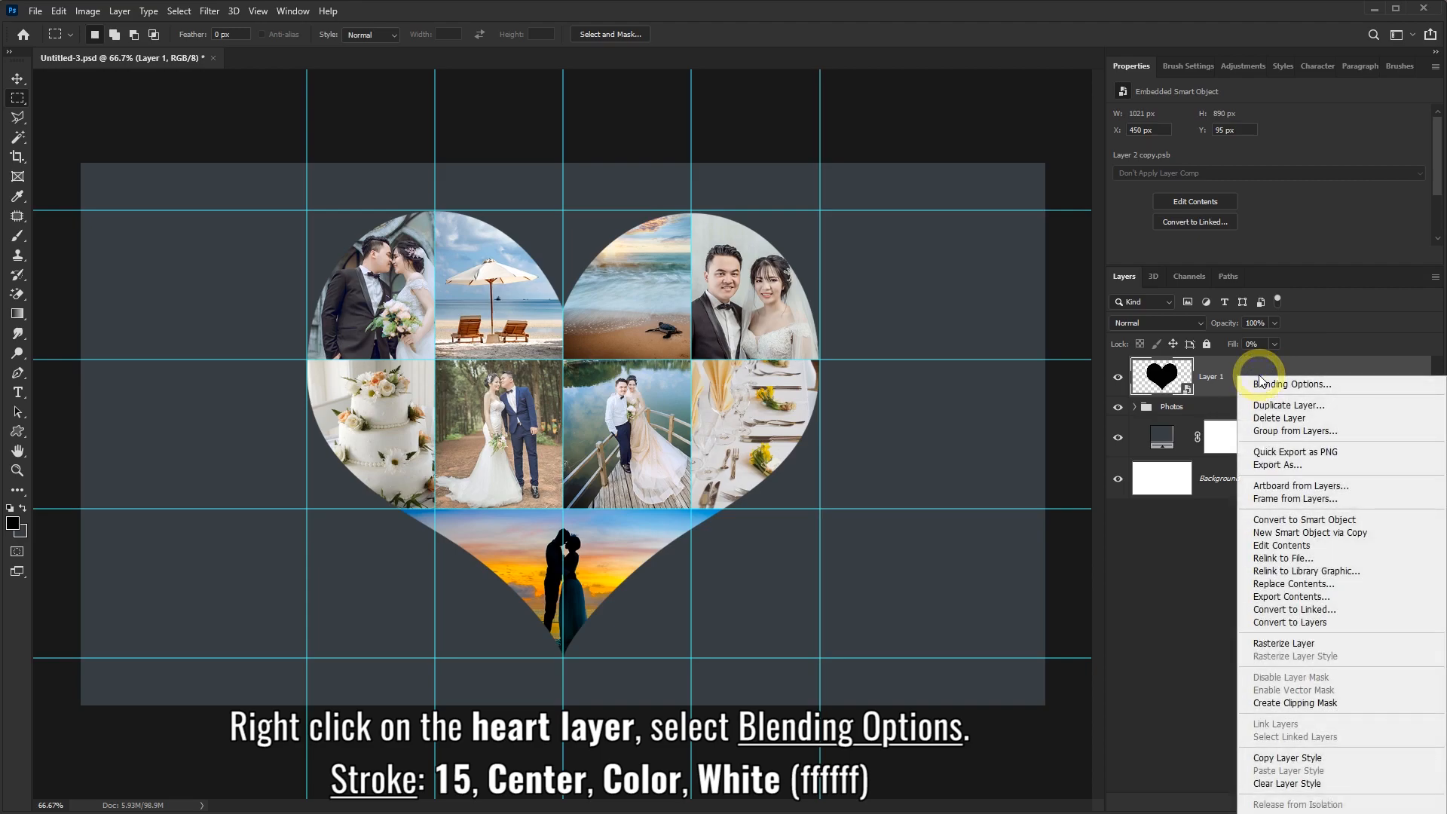
left_click(1298, 385)
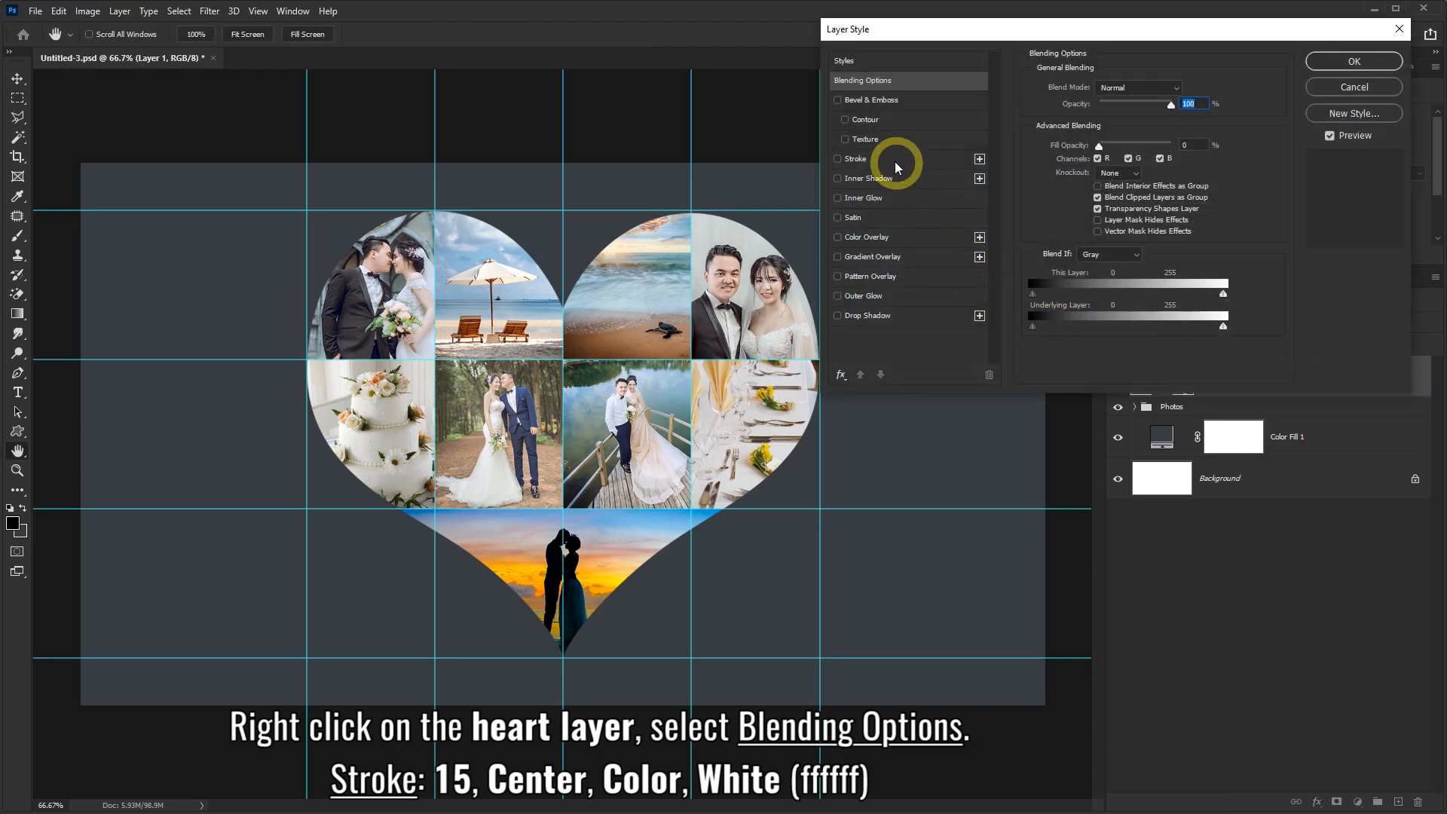
left_click(889, 160)
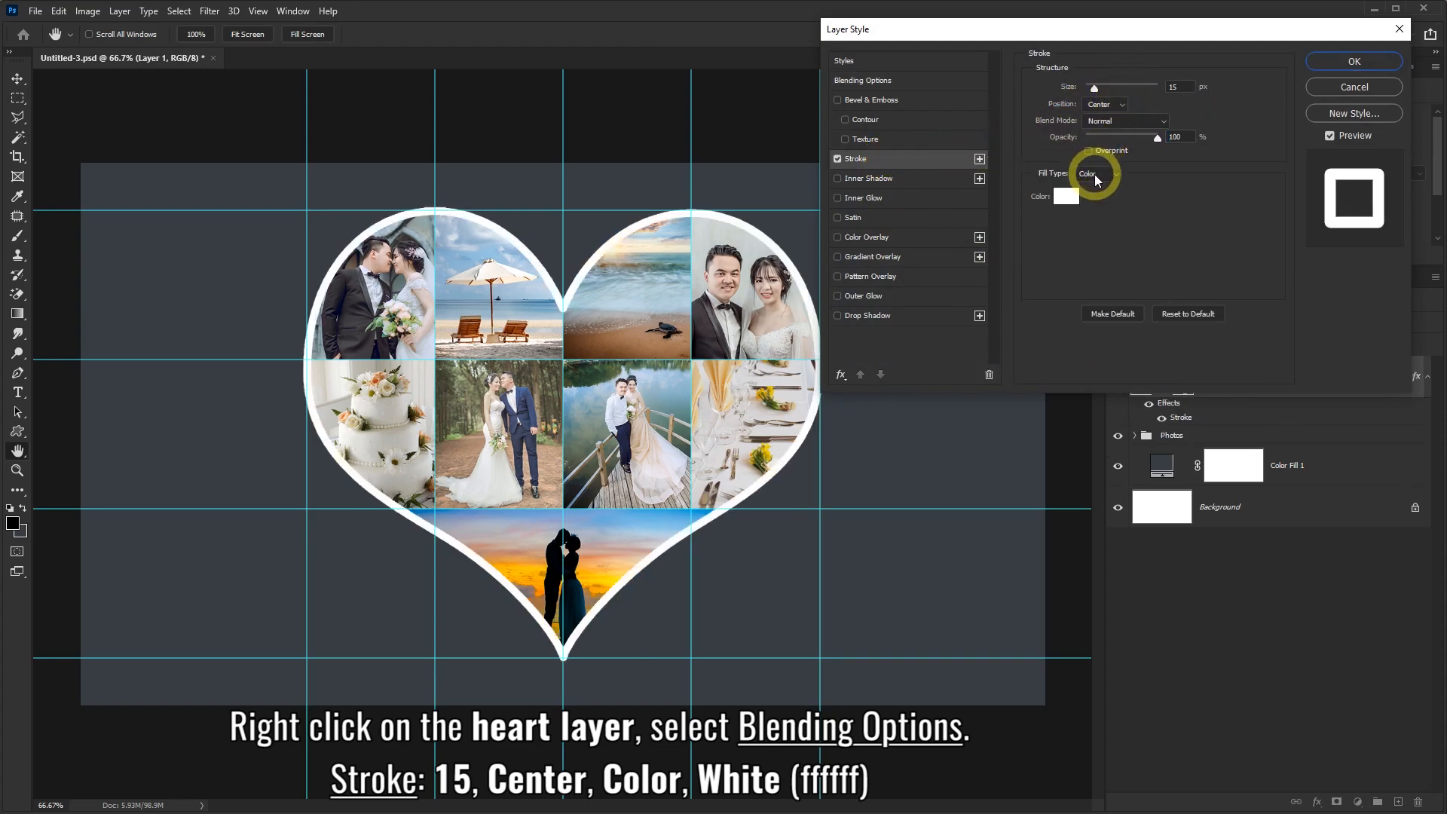
left_click(1066, 196)
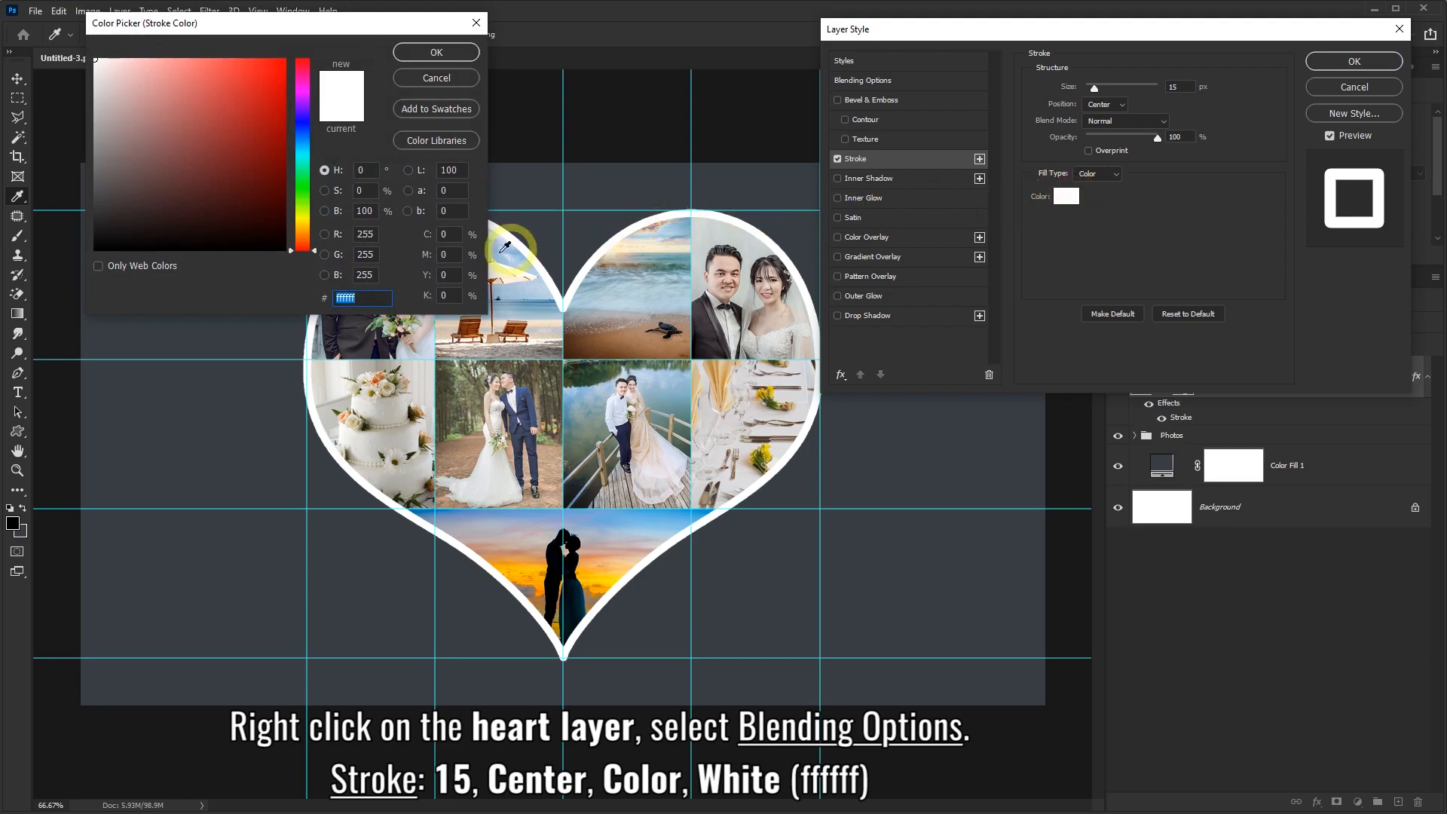
left_click(444, 54)
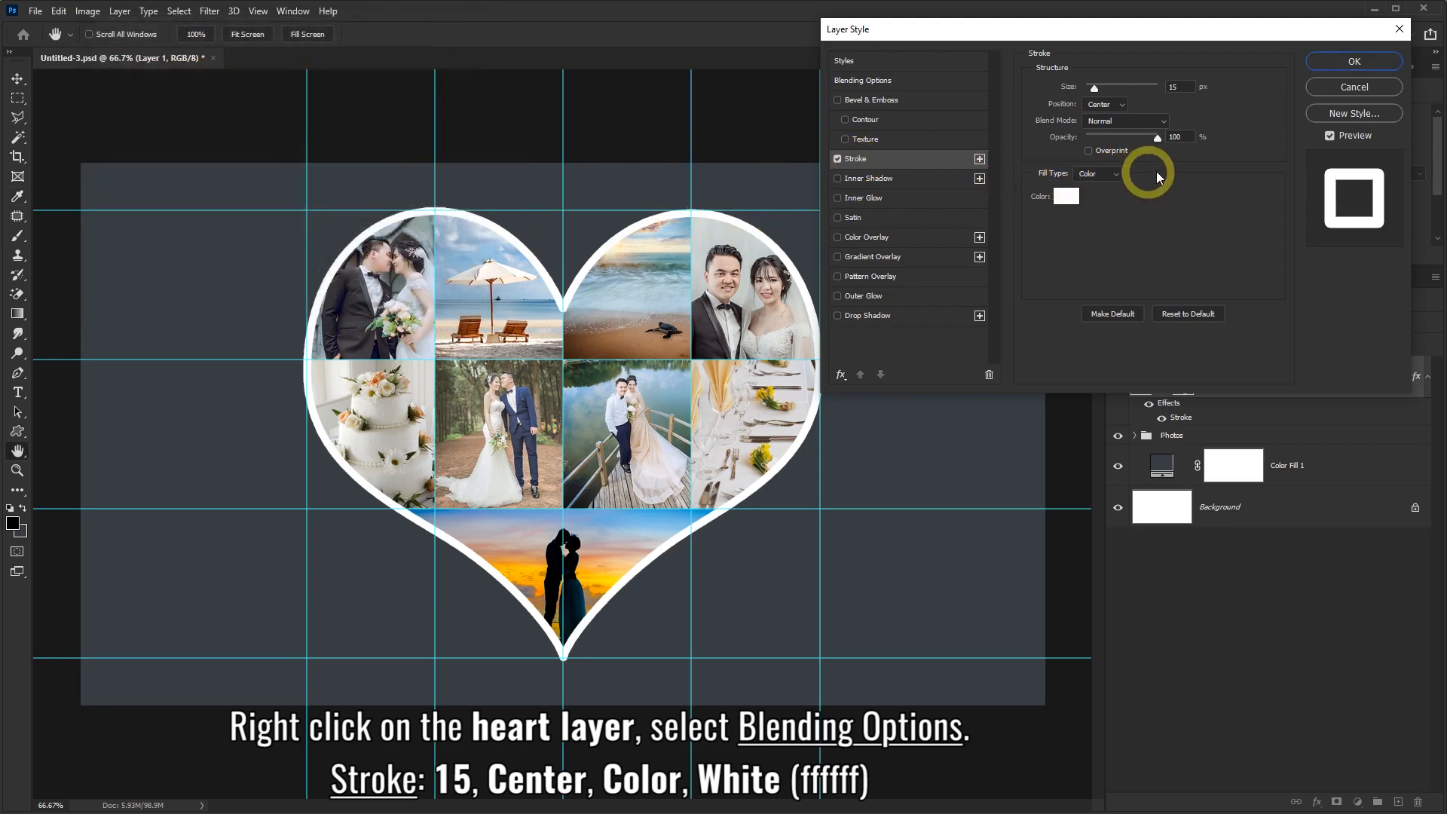
left_click(1345, 62)
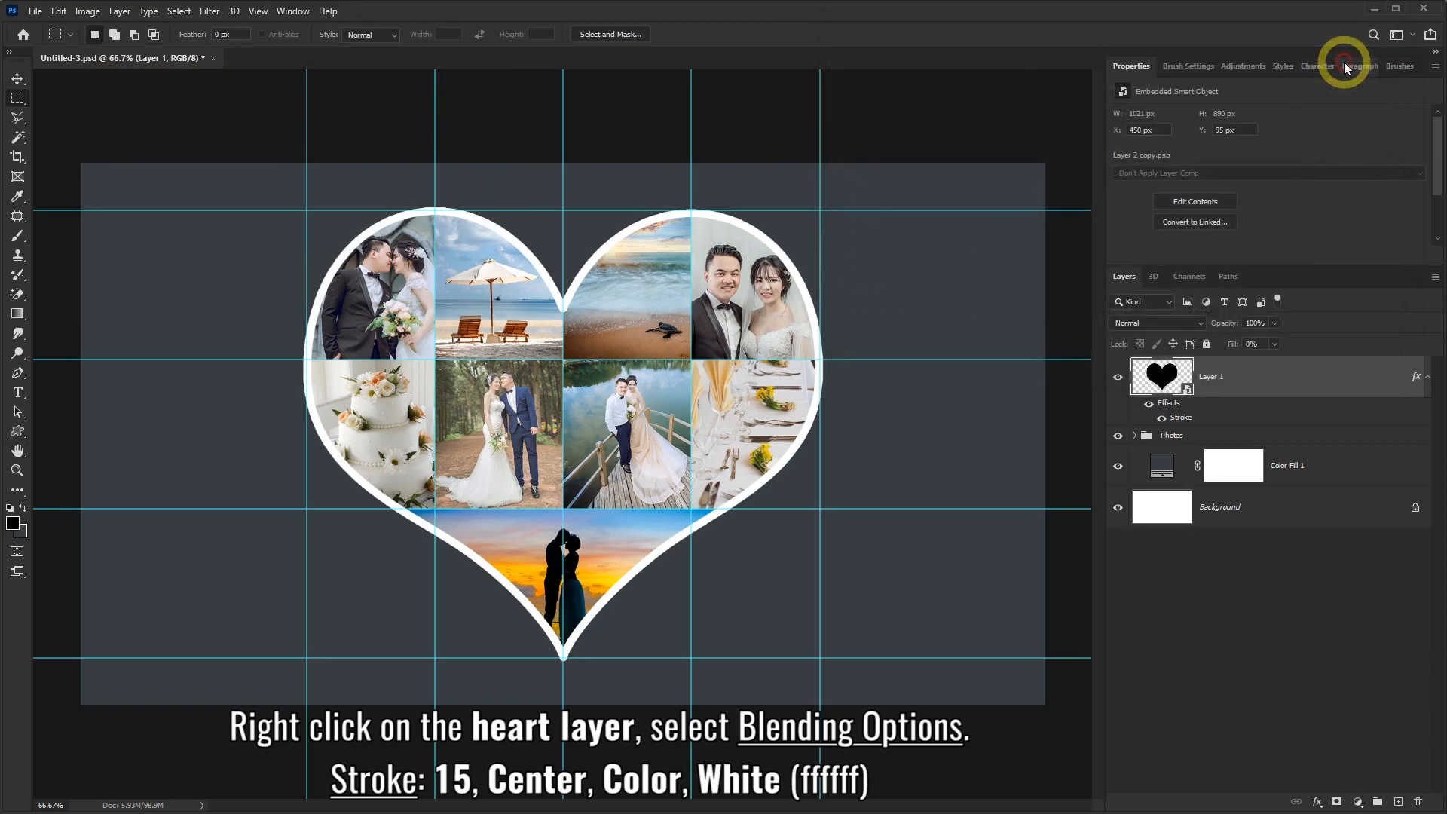
Add a new layer above Layer 1 and ready the Single Row Marquee tool with white (ffffff) as the foreground color
left_click(1399, 804)
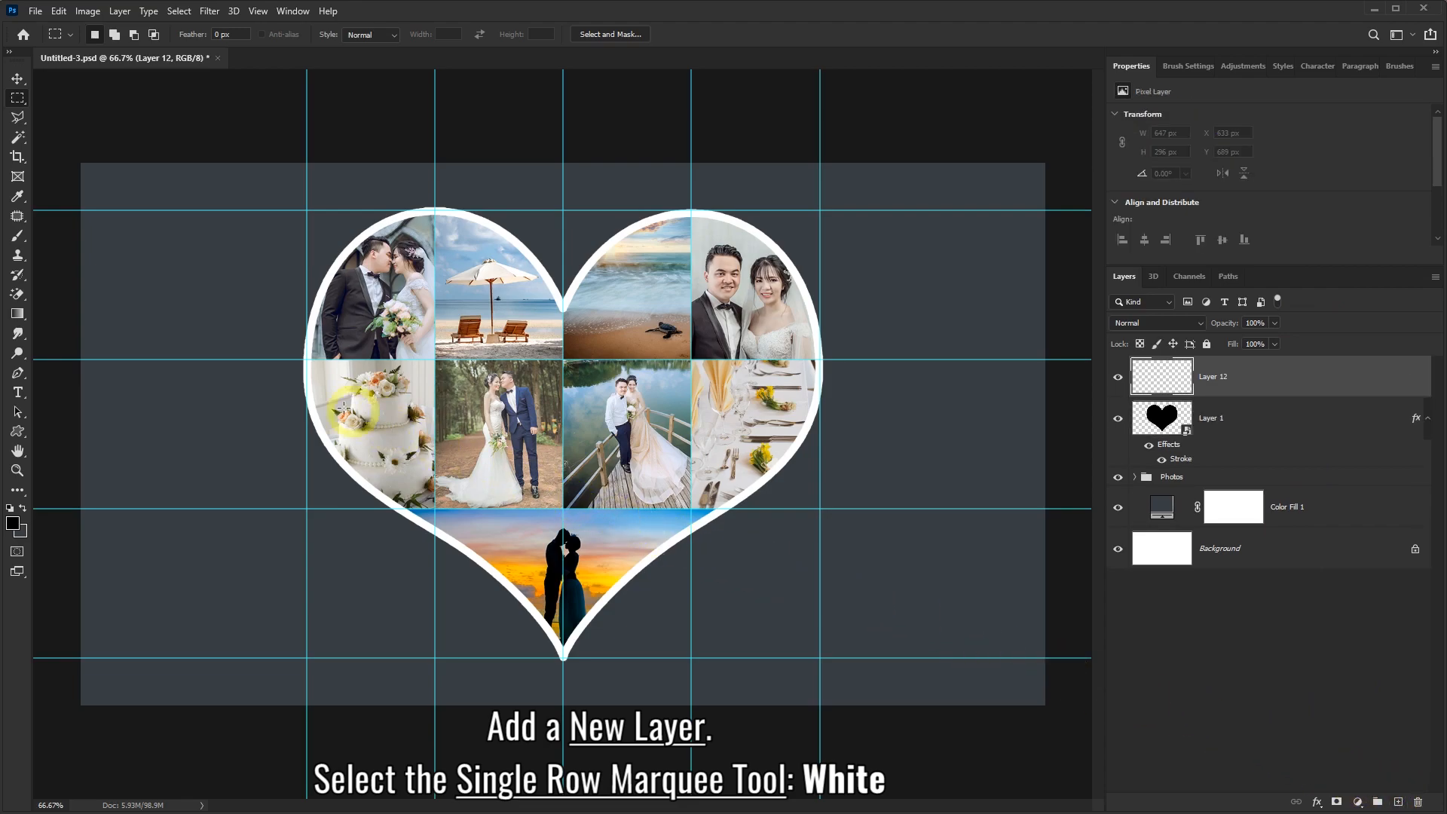
right_click(21, 99)
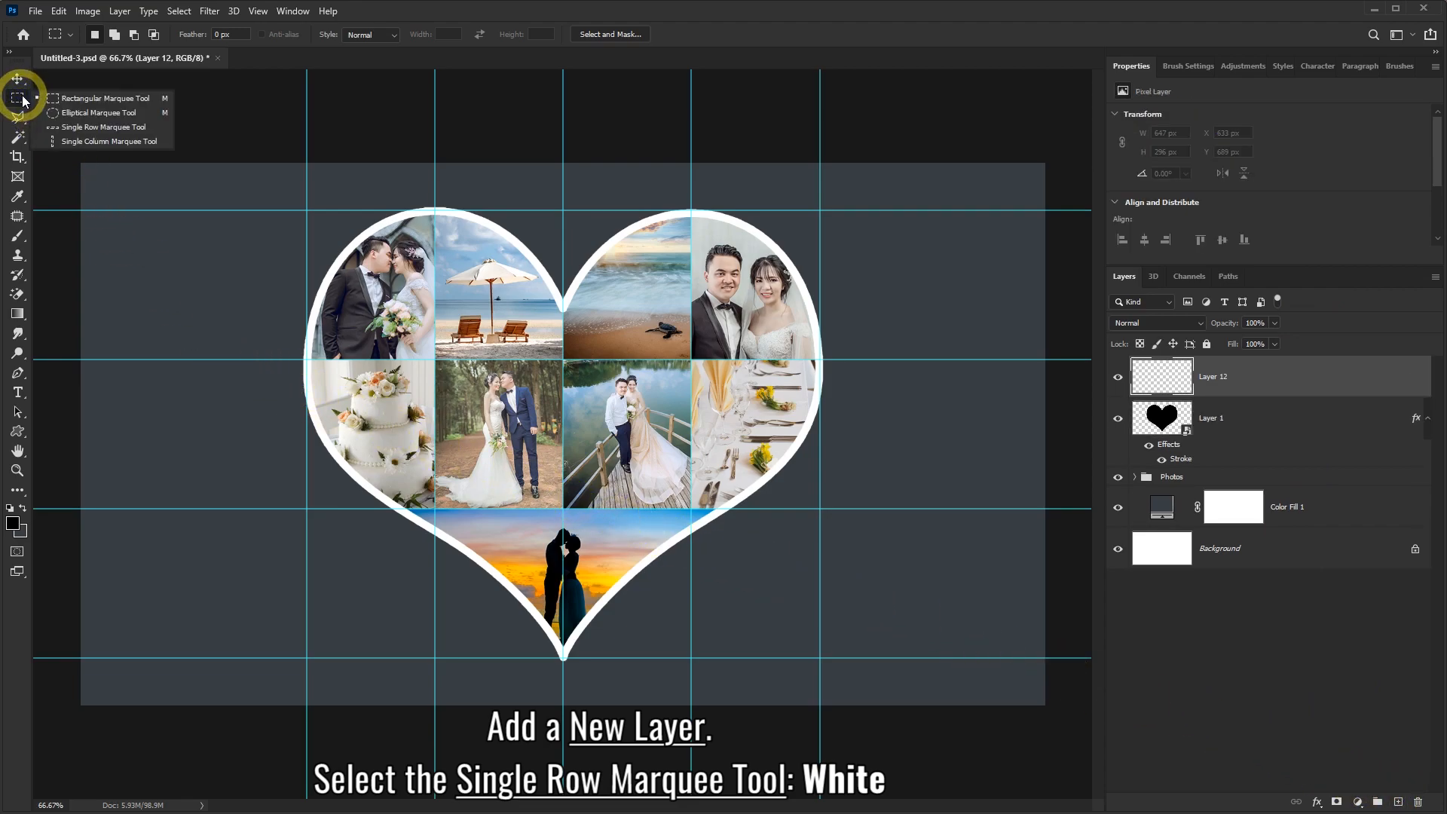
left_click(90, 128)
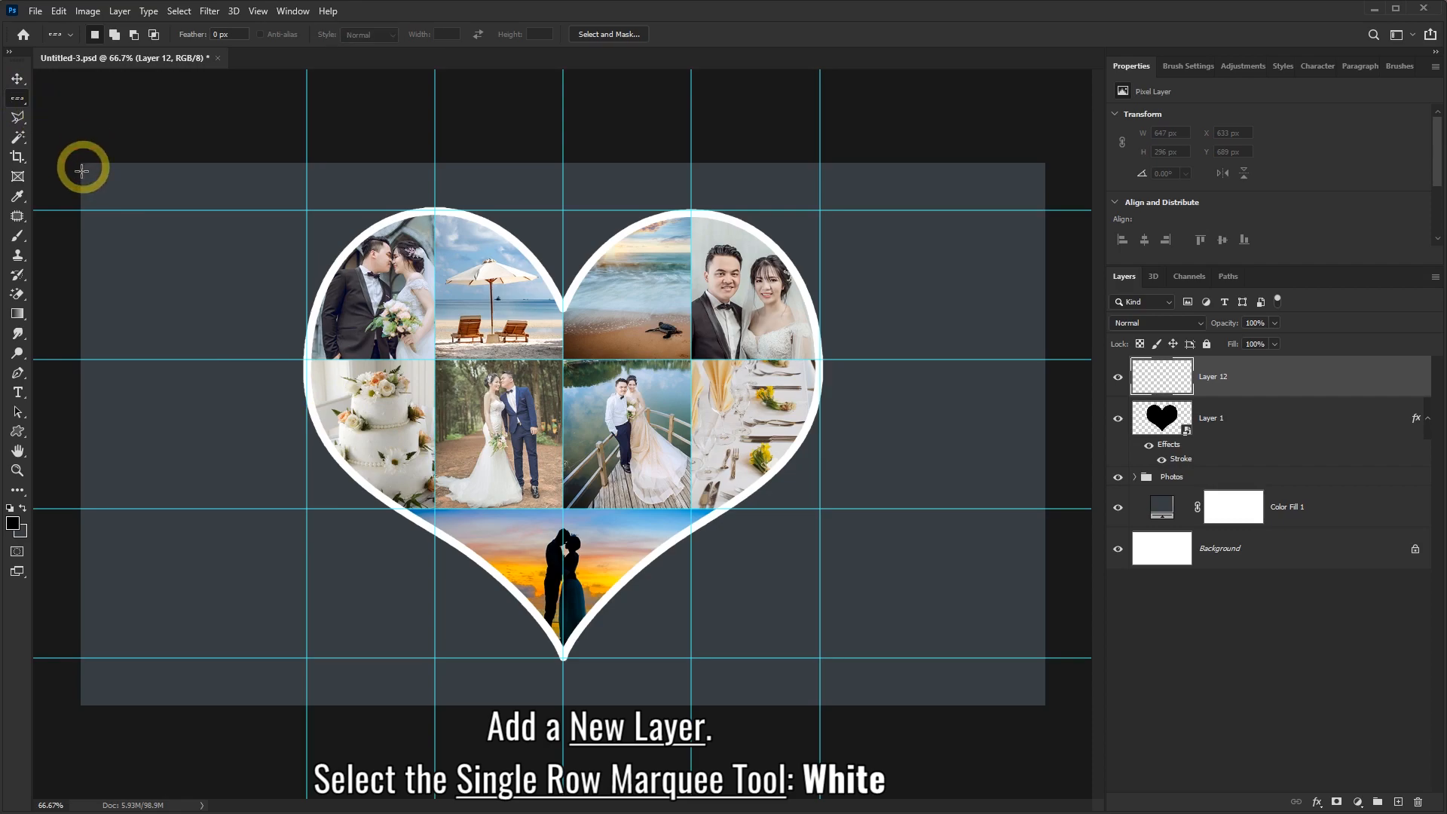
left_click(13, 524)
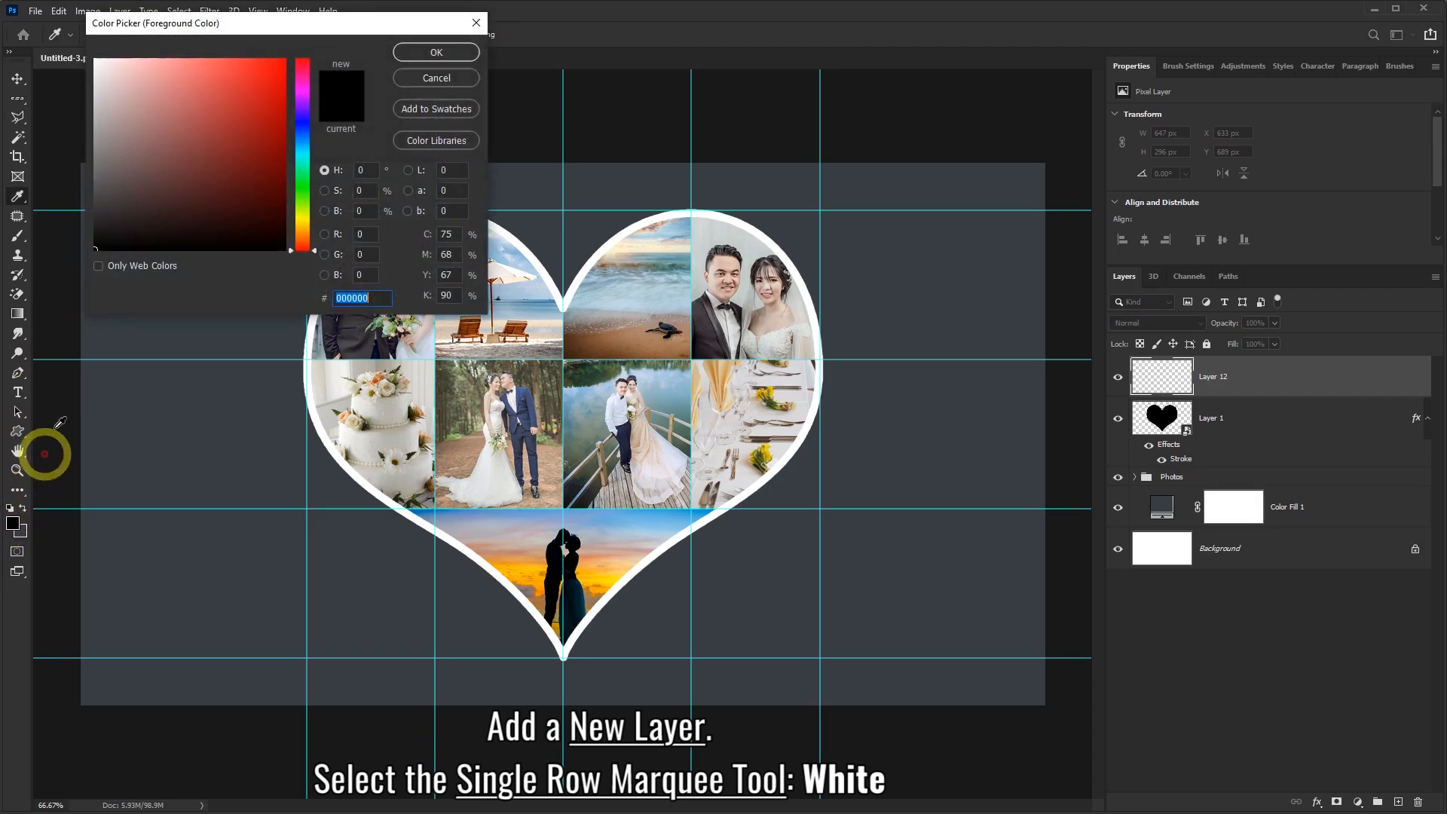
left_click_drag(139, 161, 73, 59)
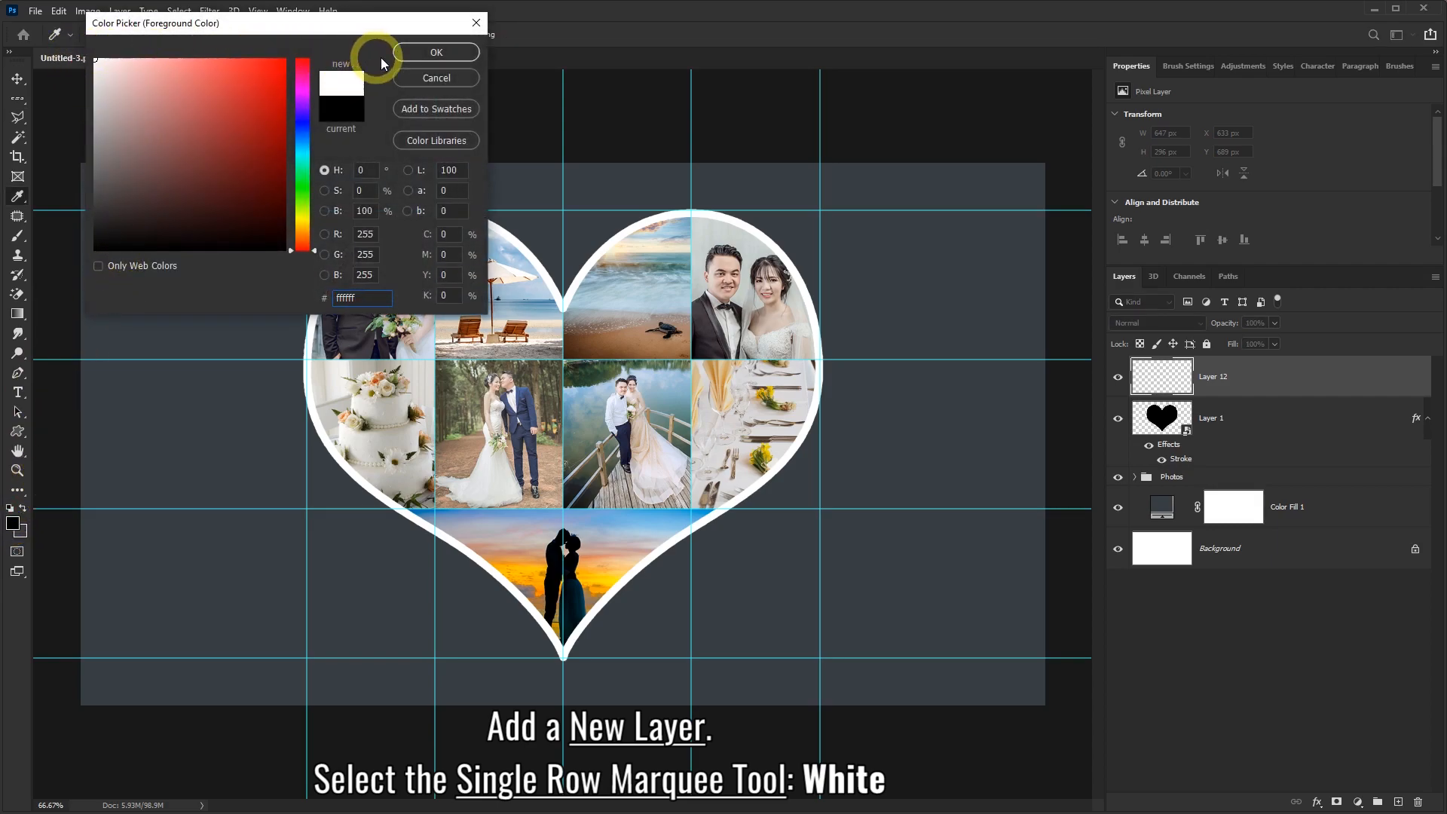
left_click(401, 53)
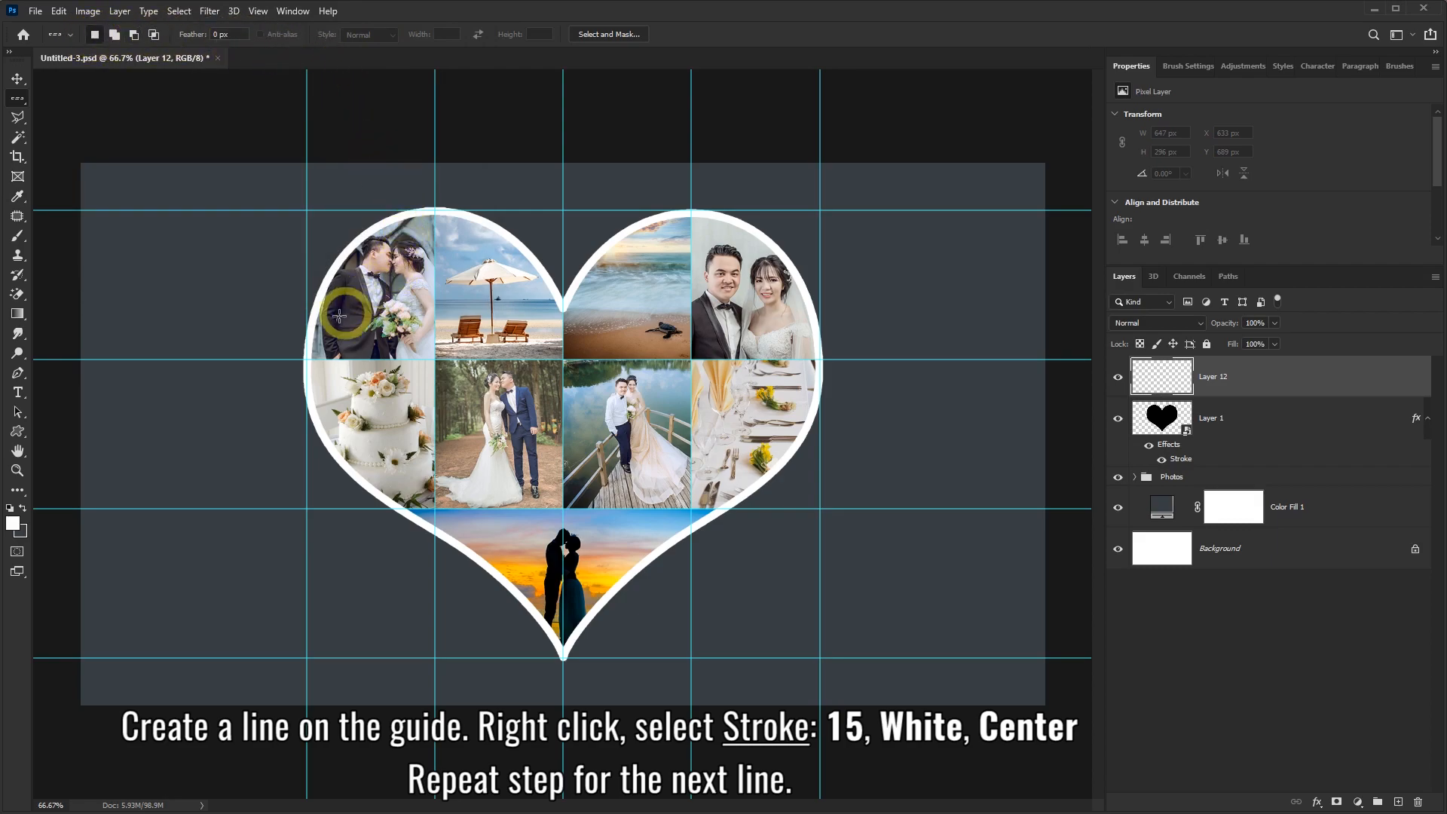
Select a single row along the guide between the first and second photo rows and stroke it 15 px, white, Center
left_click_drag(205, 331, 211, 355)
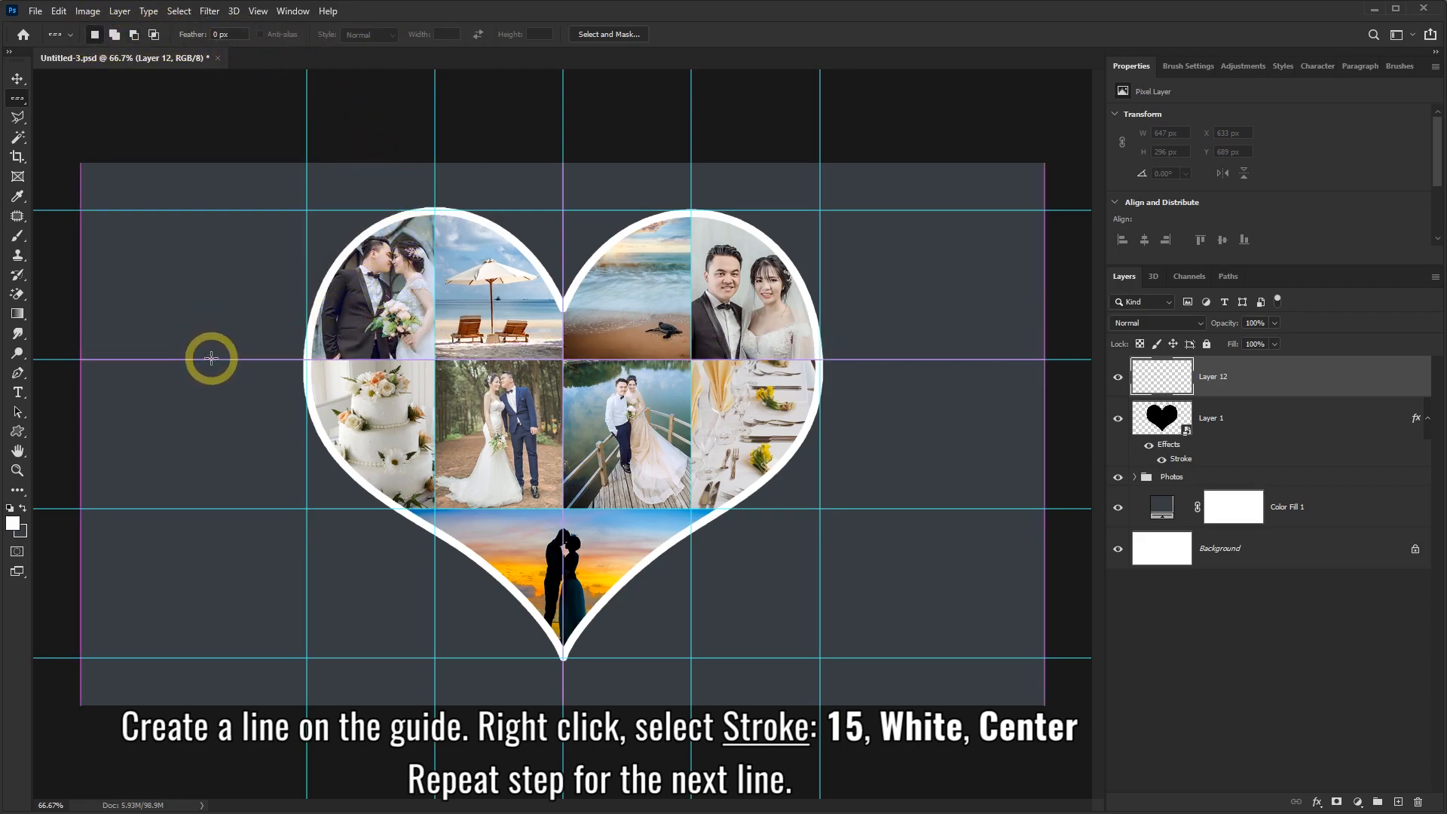
right_click(247, 285)
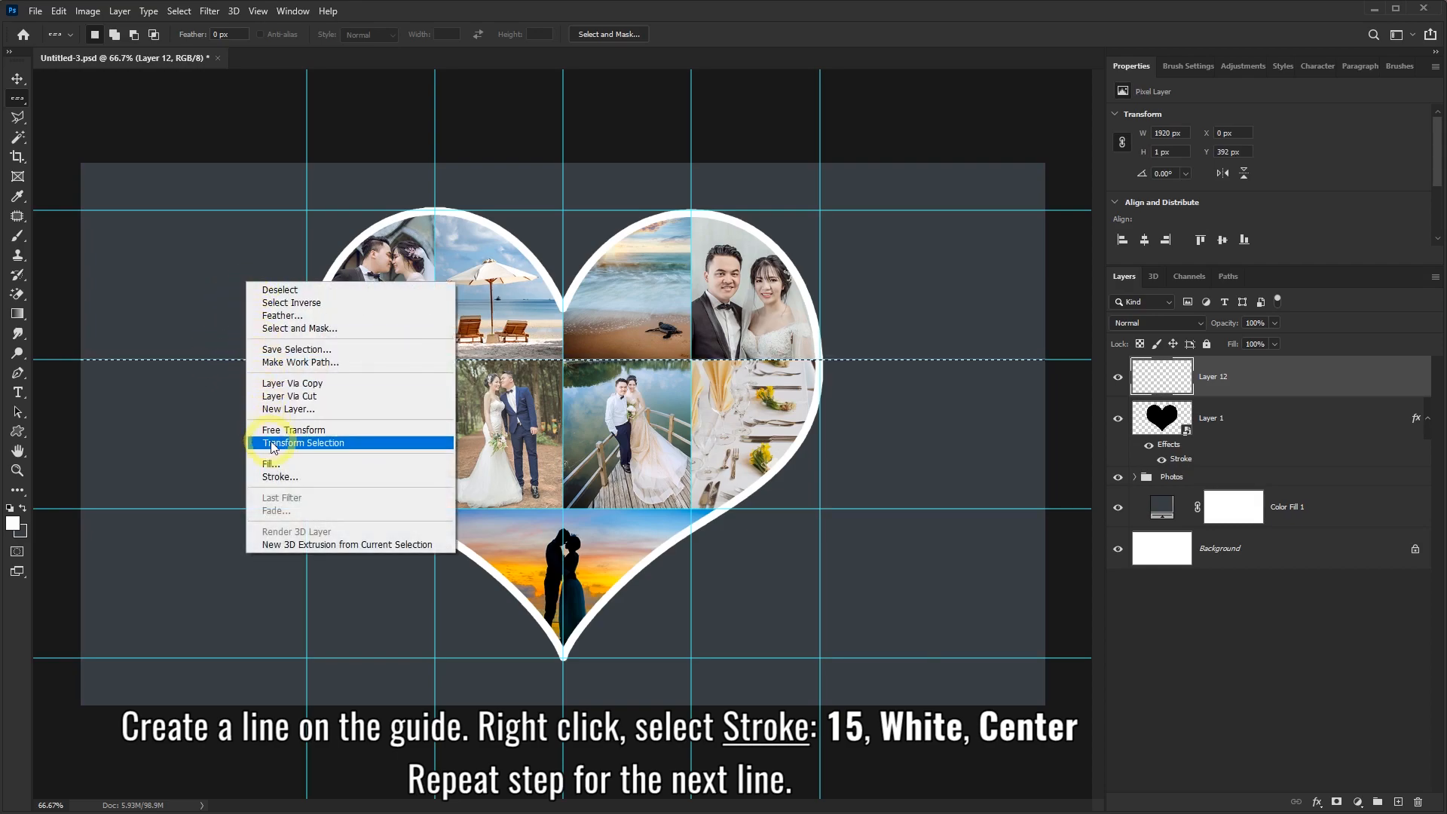
left_click(280, 477)
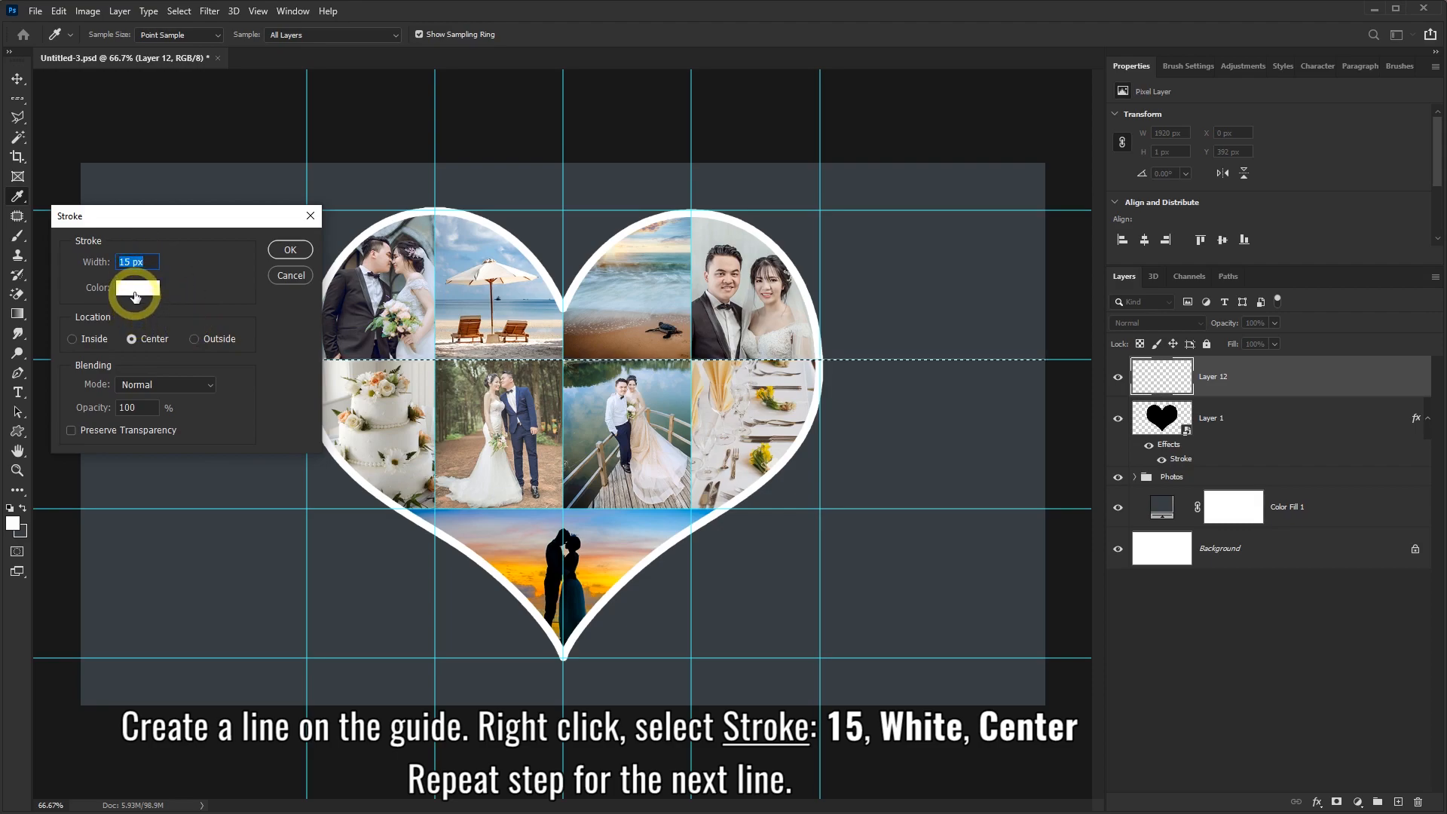
left_click(288, 256)
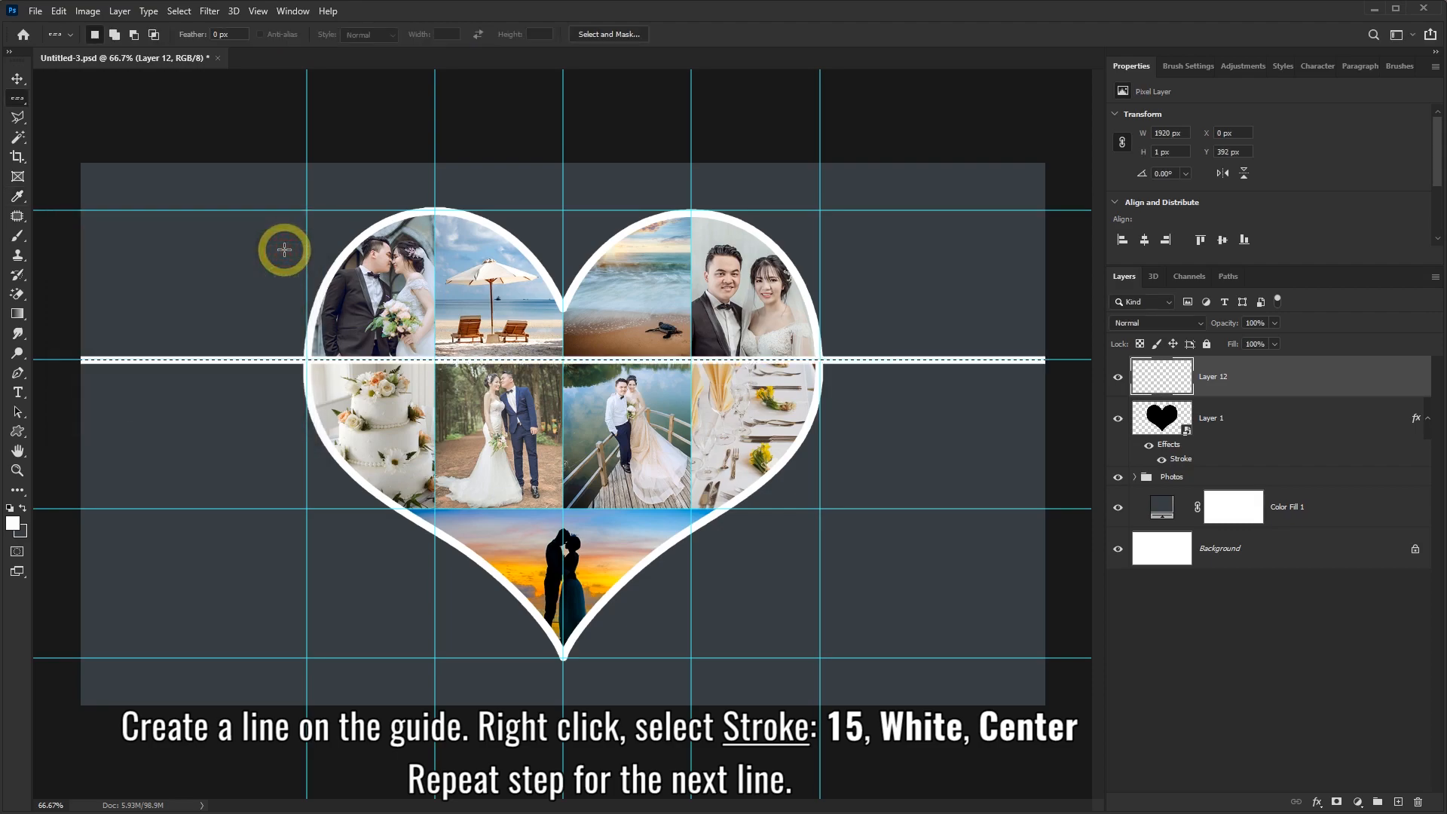
Select a single row along the guide between the second and third photo rows and stroke it 15 px, white, Center
left_click(235, 507)
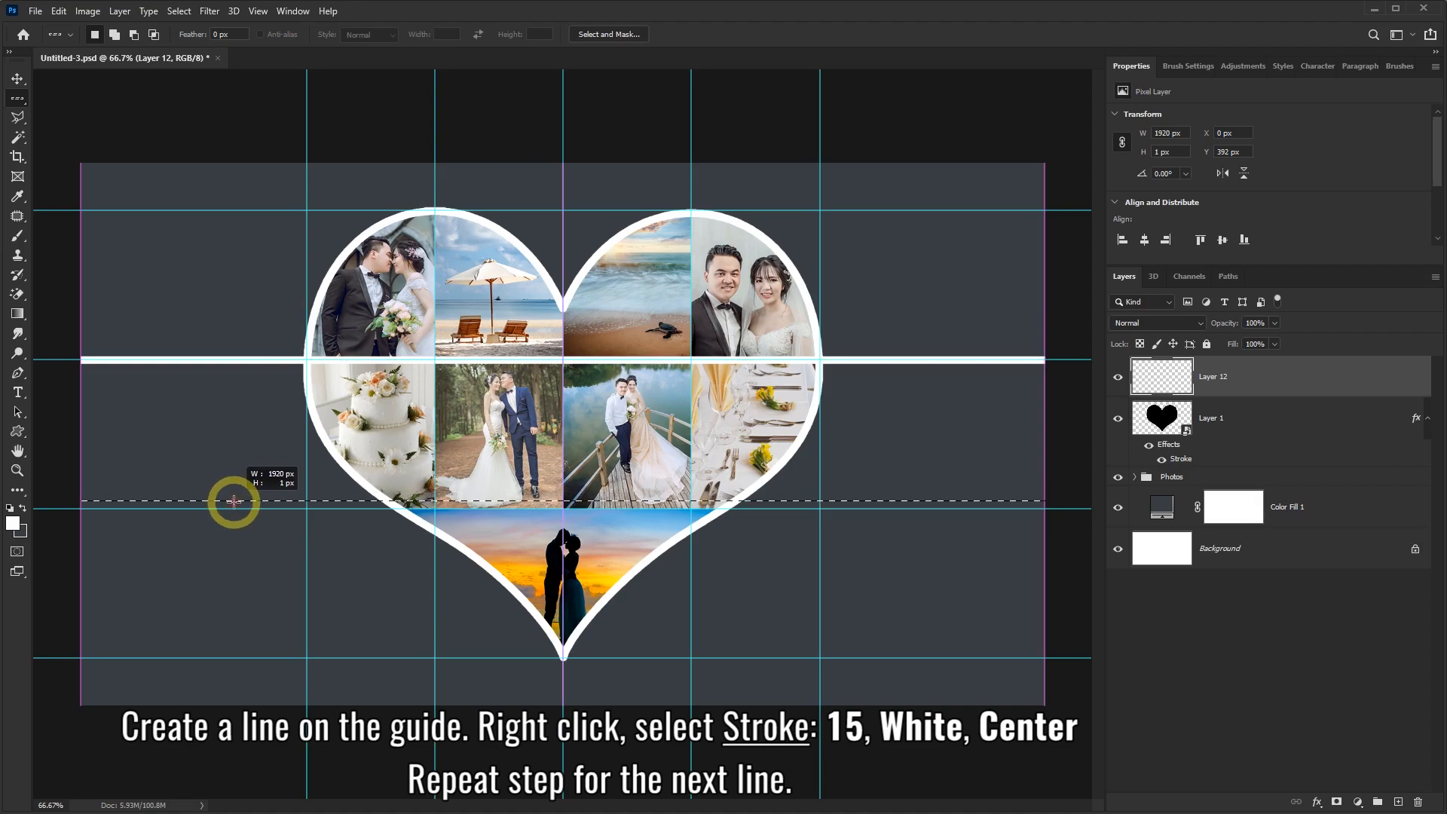
right_click(235, 507)
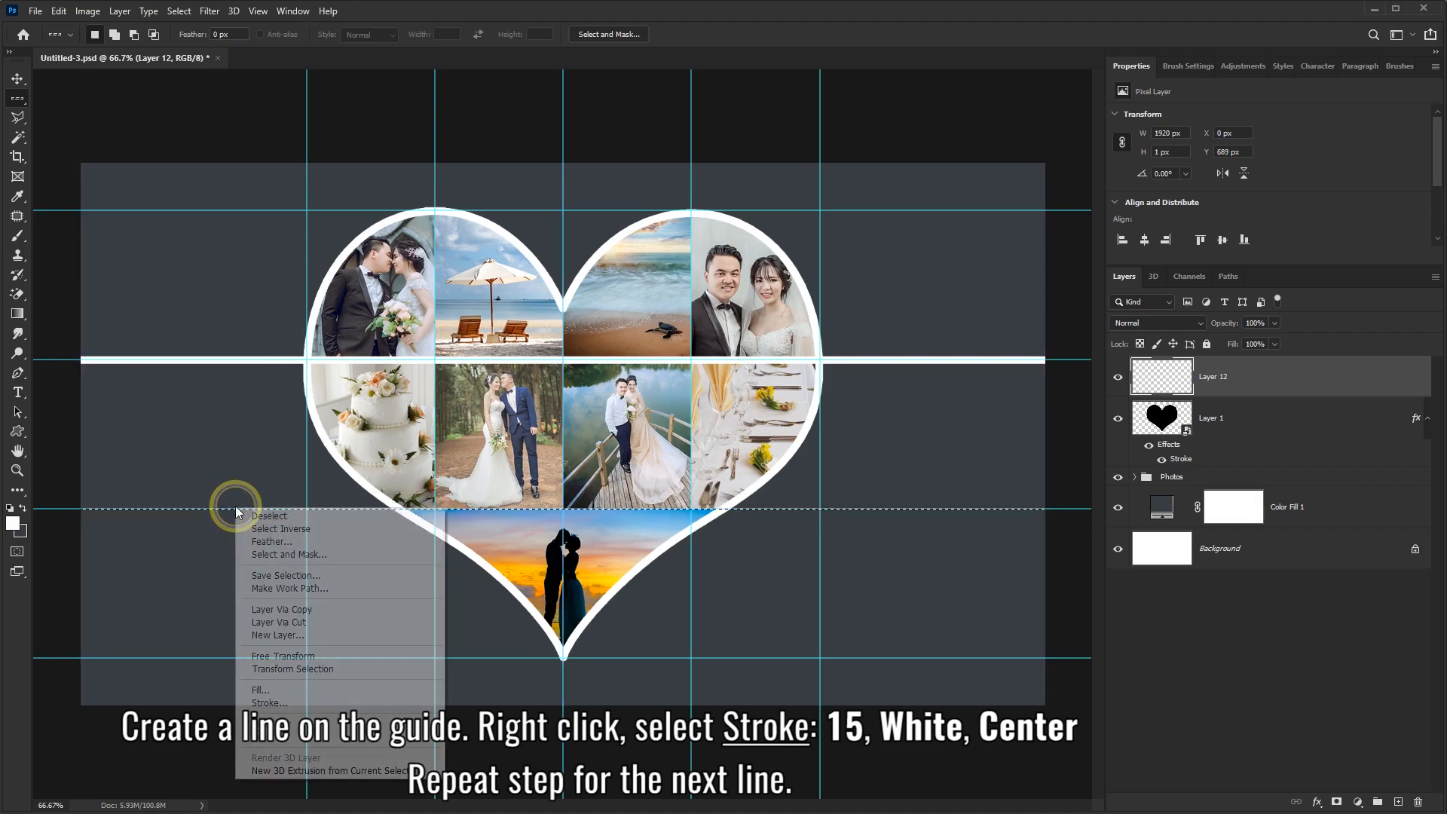
left_click(265, 704)
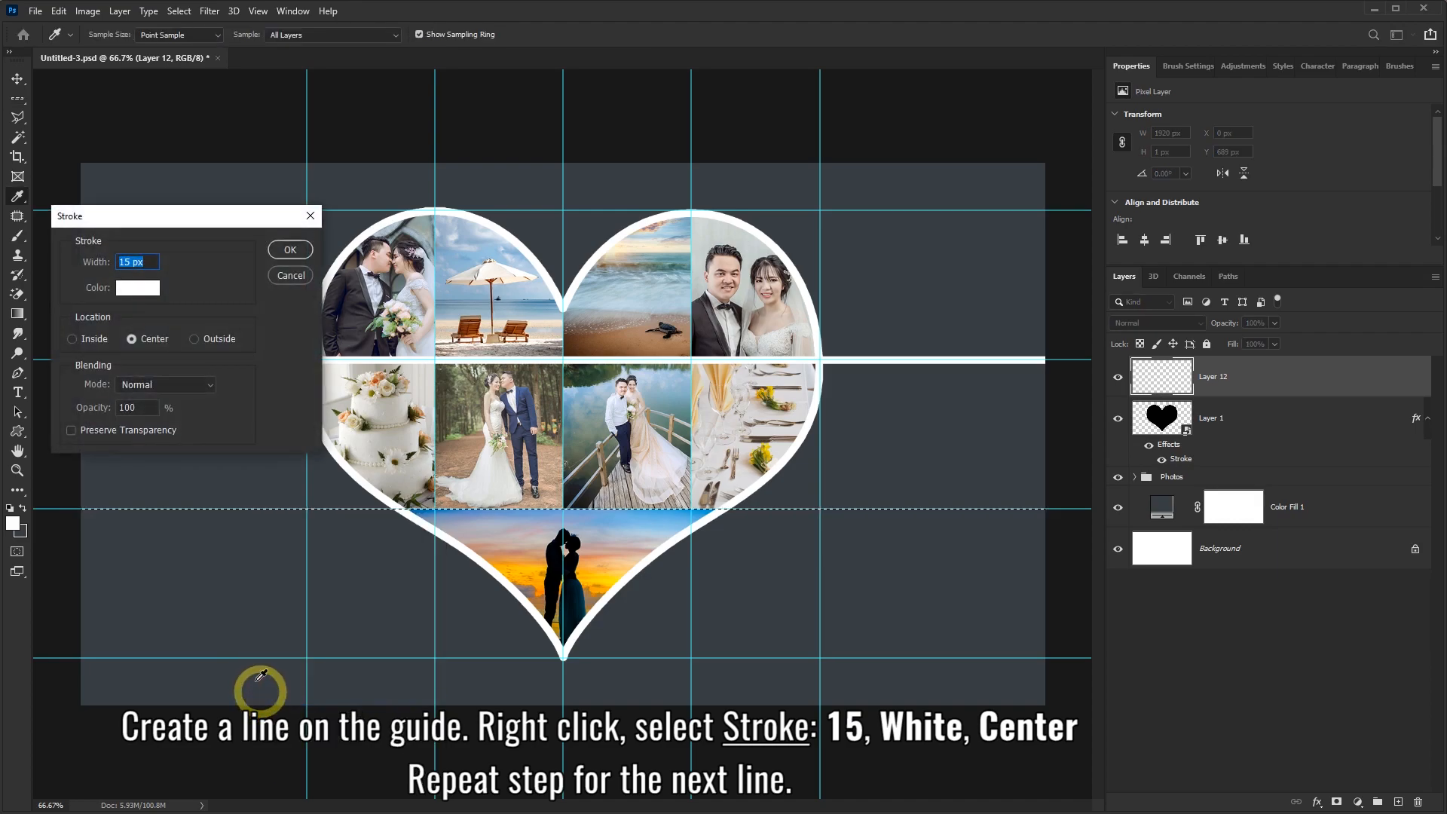
left_click(284, 251)
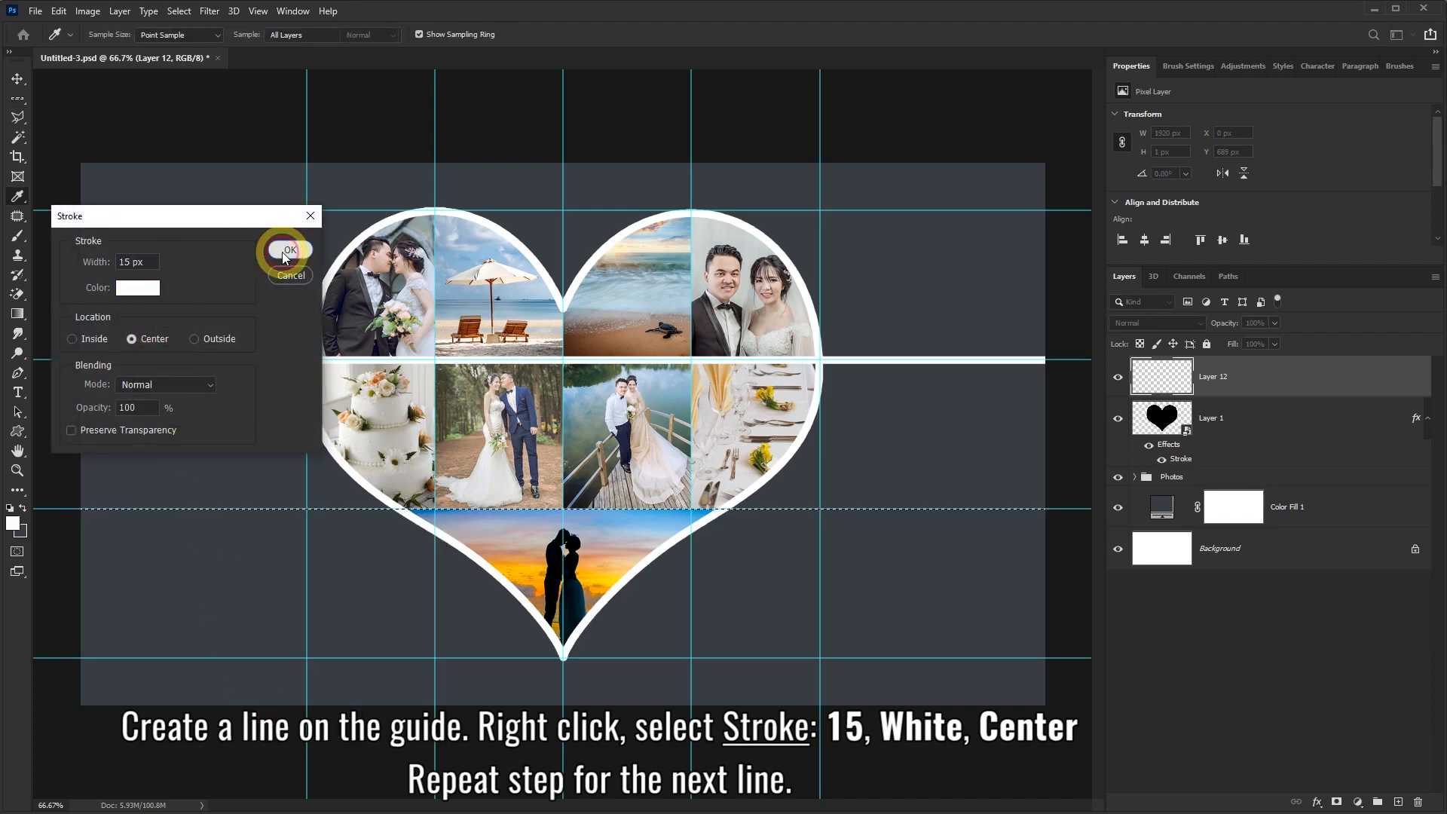
key("m")
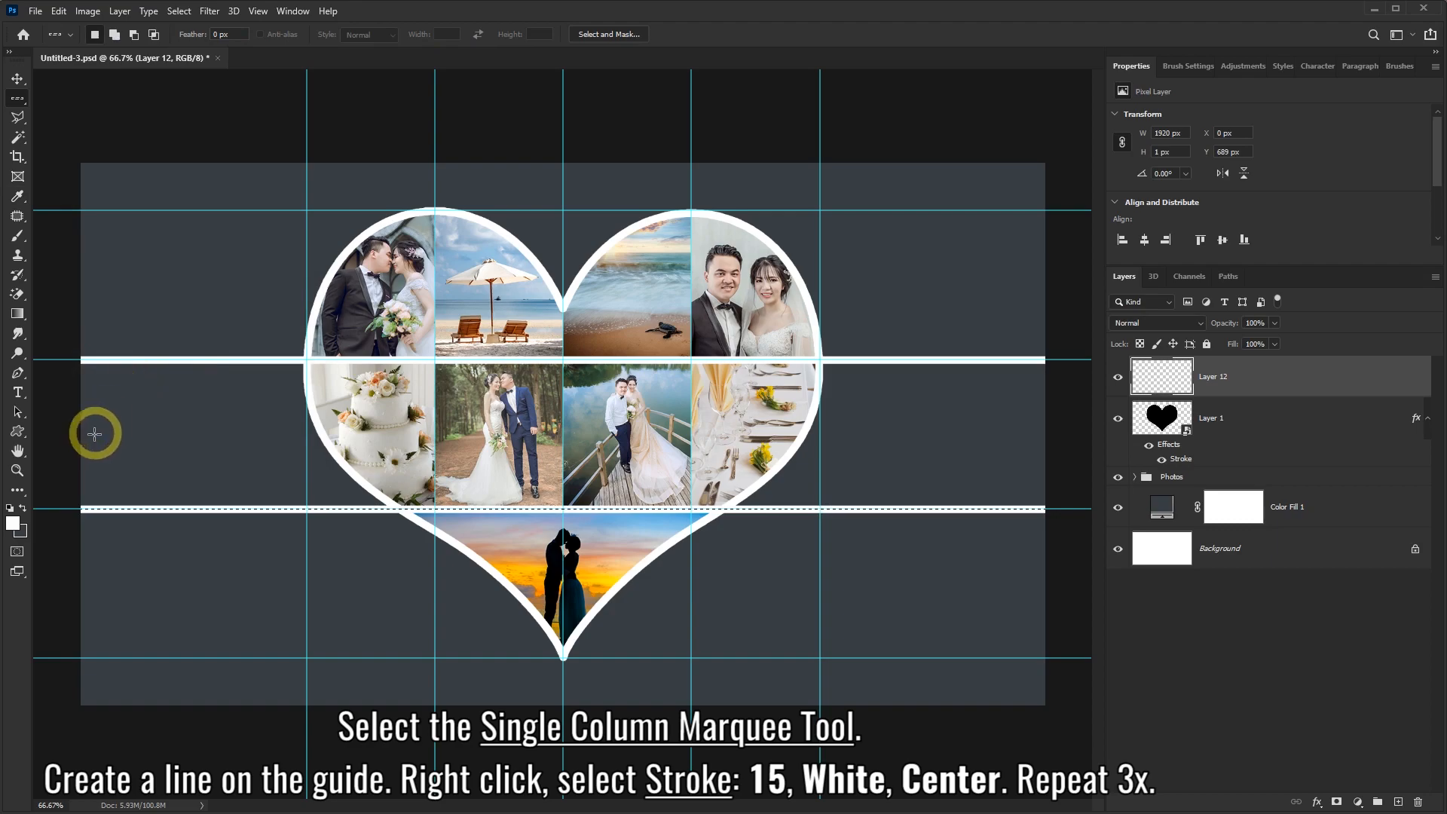
With the Single Column Marquee, select the guide between the first and second photo columns and stroke it 15 px, white, Center
right_click(16, 98)
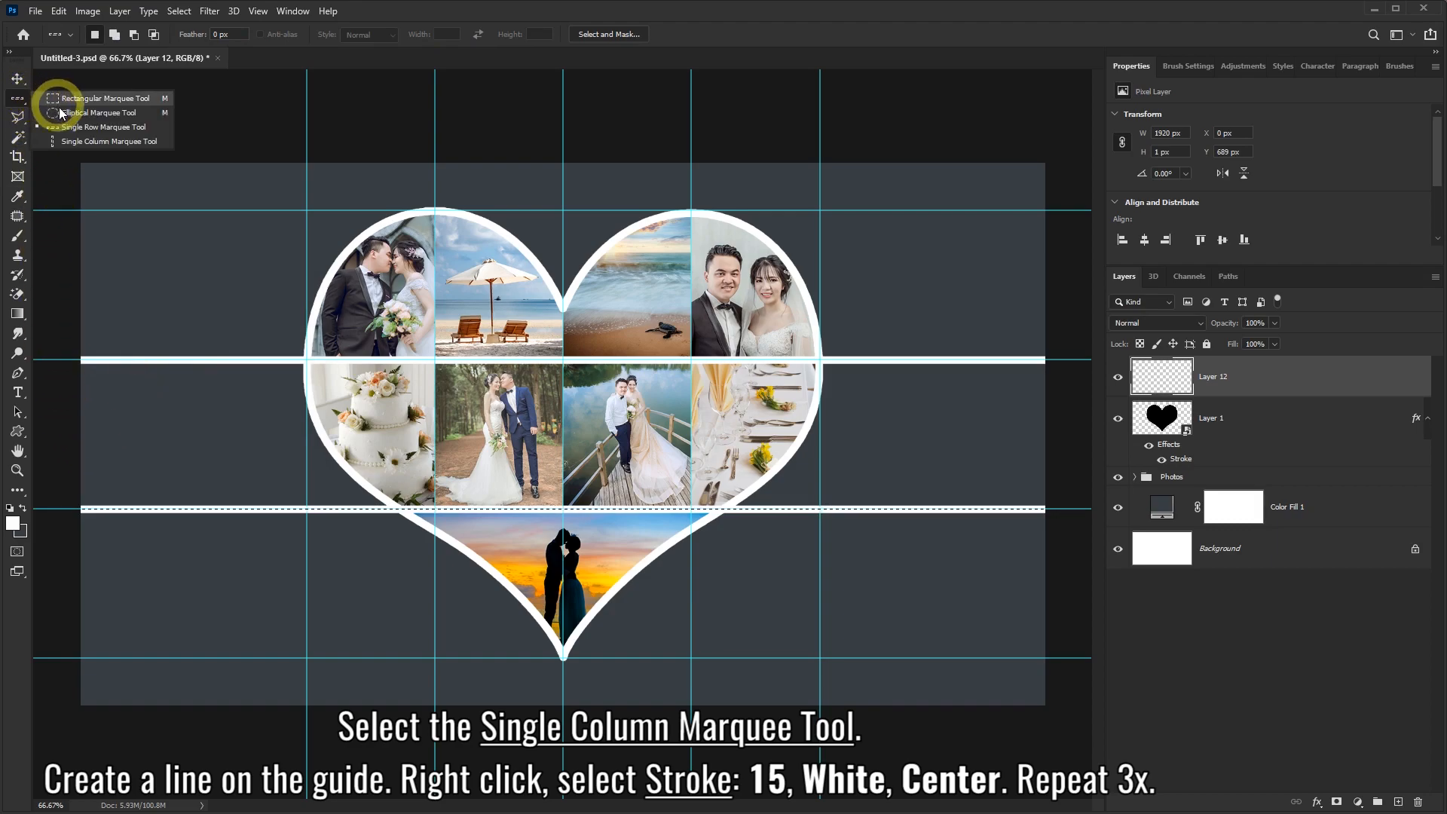
left_click(125, 141)
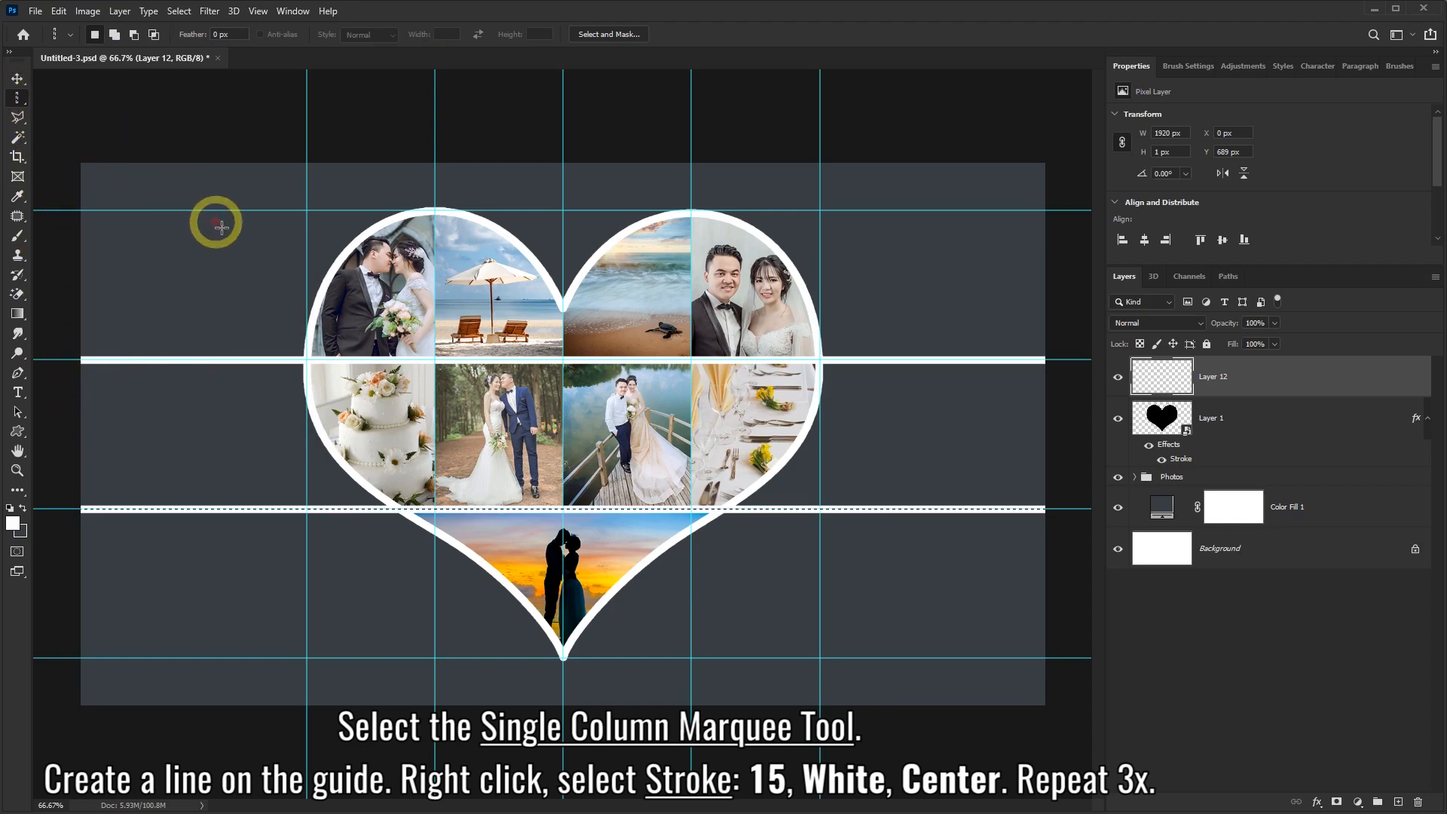
left_click_drag(362, 270, 435, 266)
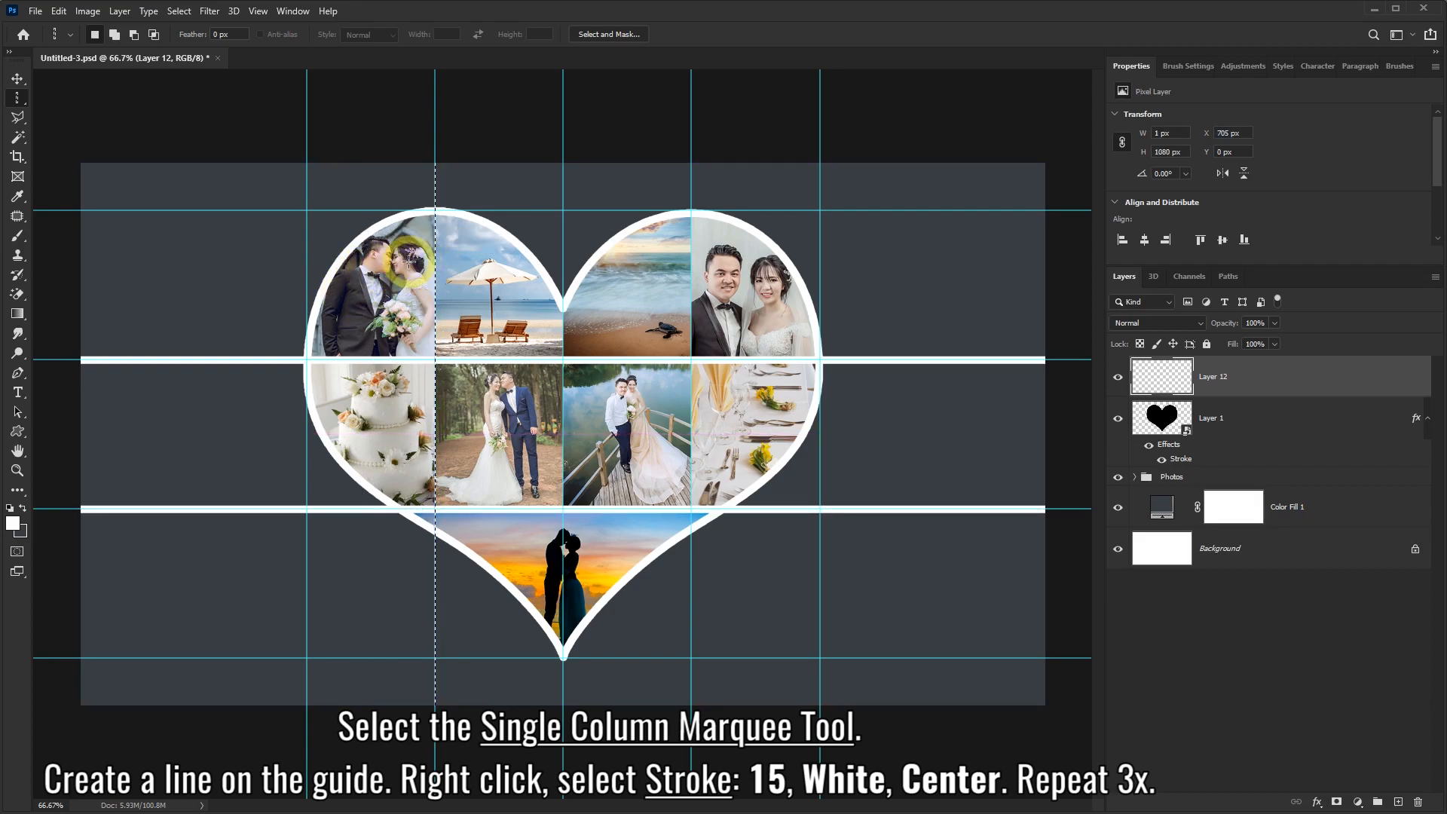
right_click(409, 267)
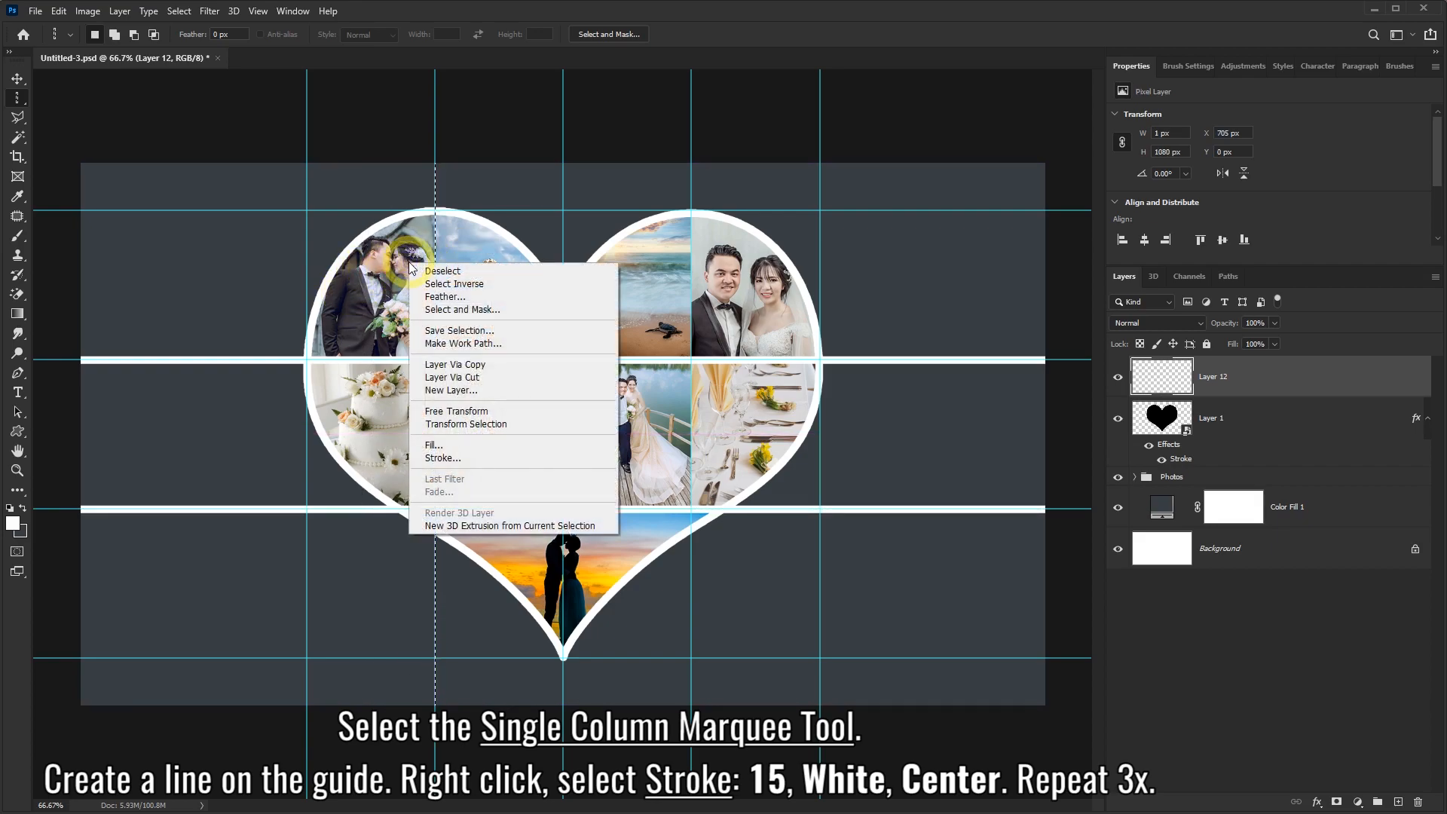
left_click(447, 454)
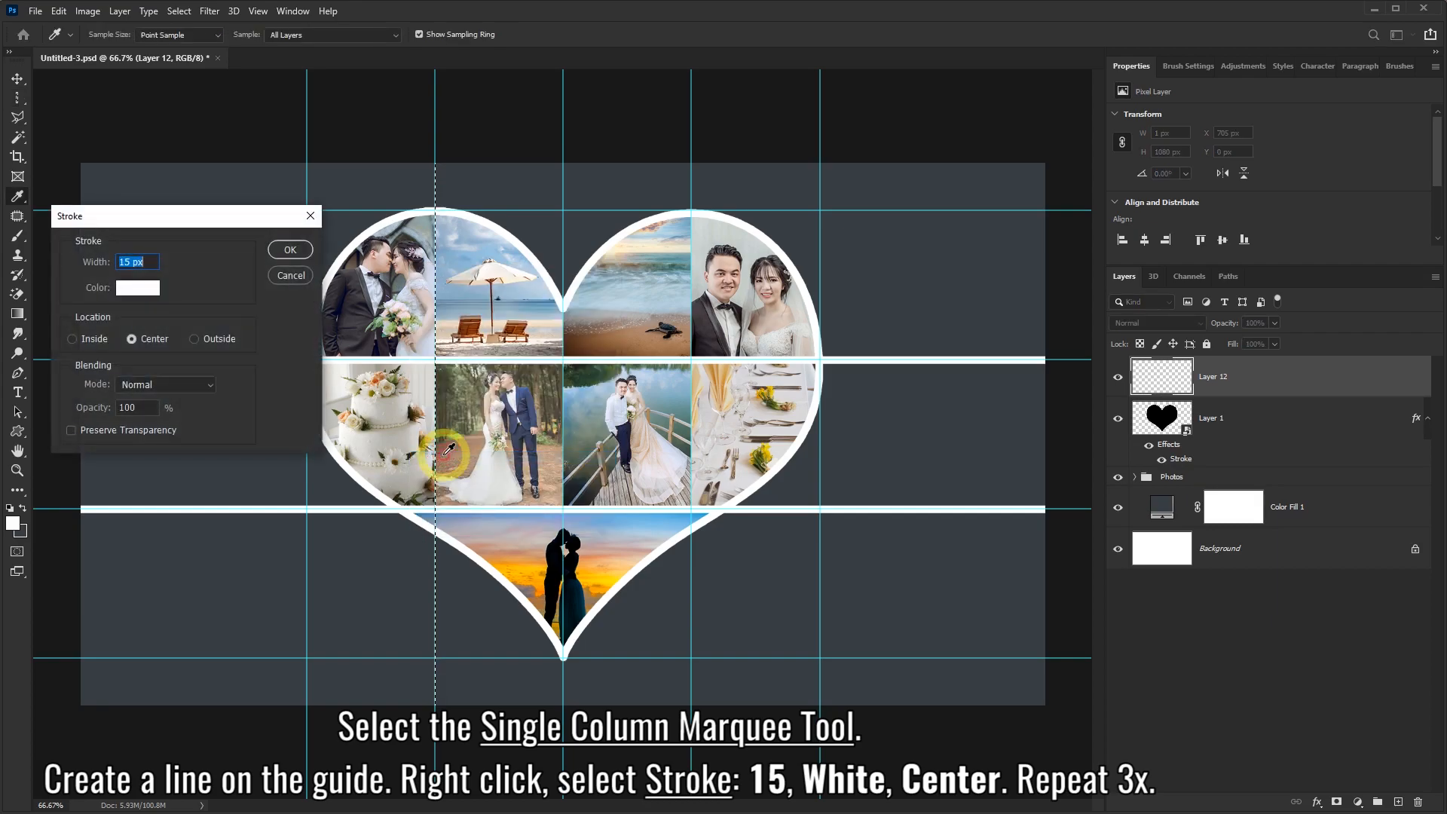
left_click(286, 250)
Select a single column along the heart's center guide and stroke it 15 px, white, Center
left_click_drag(550, 325, 564, 327)
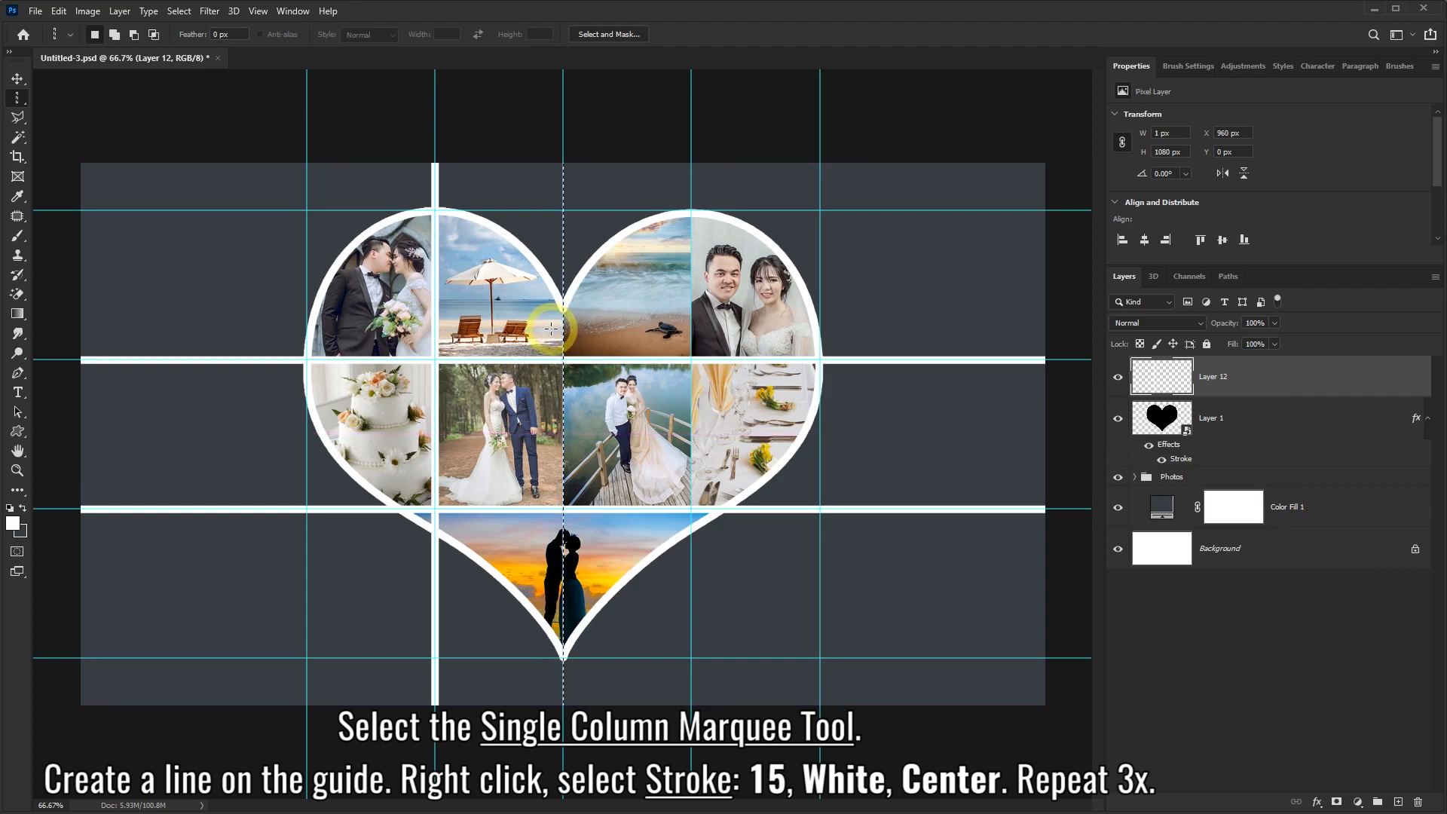
right_click(564, 327)
left_click(585, 525)
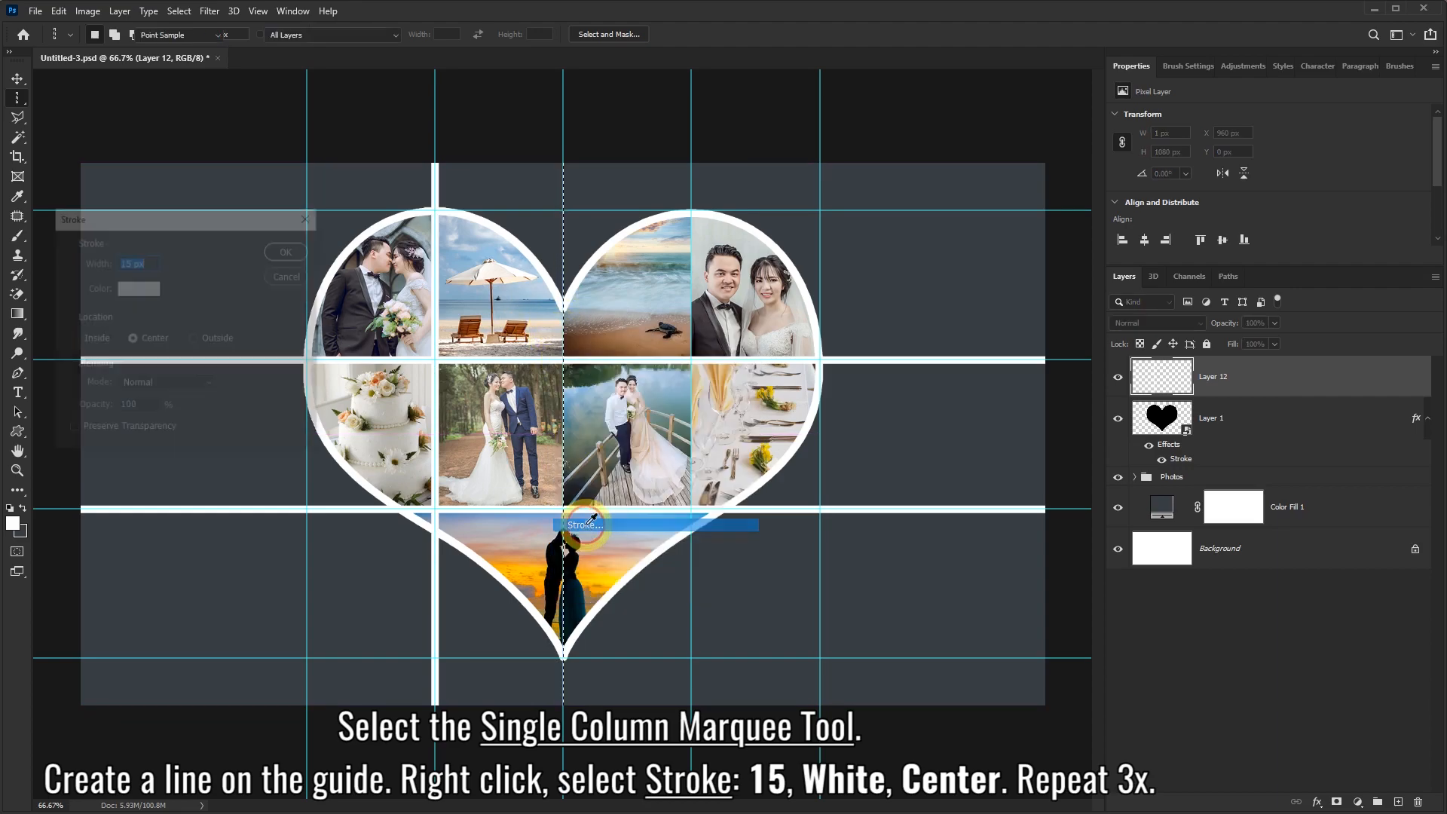
left_click(291, 249)
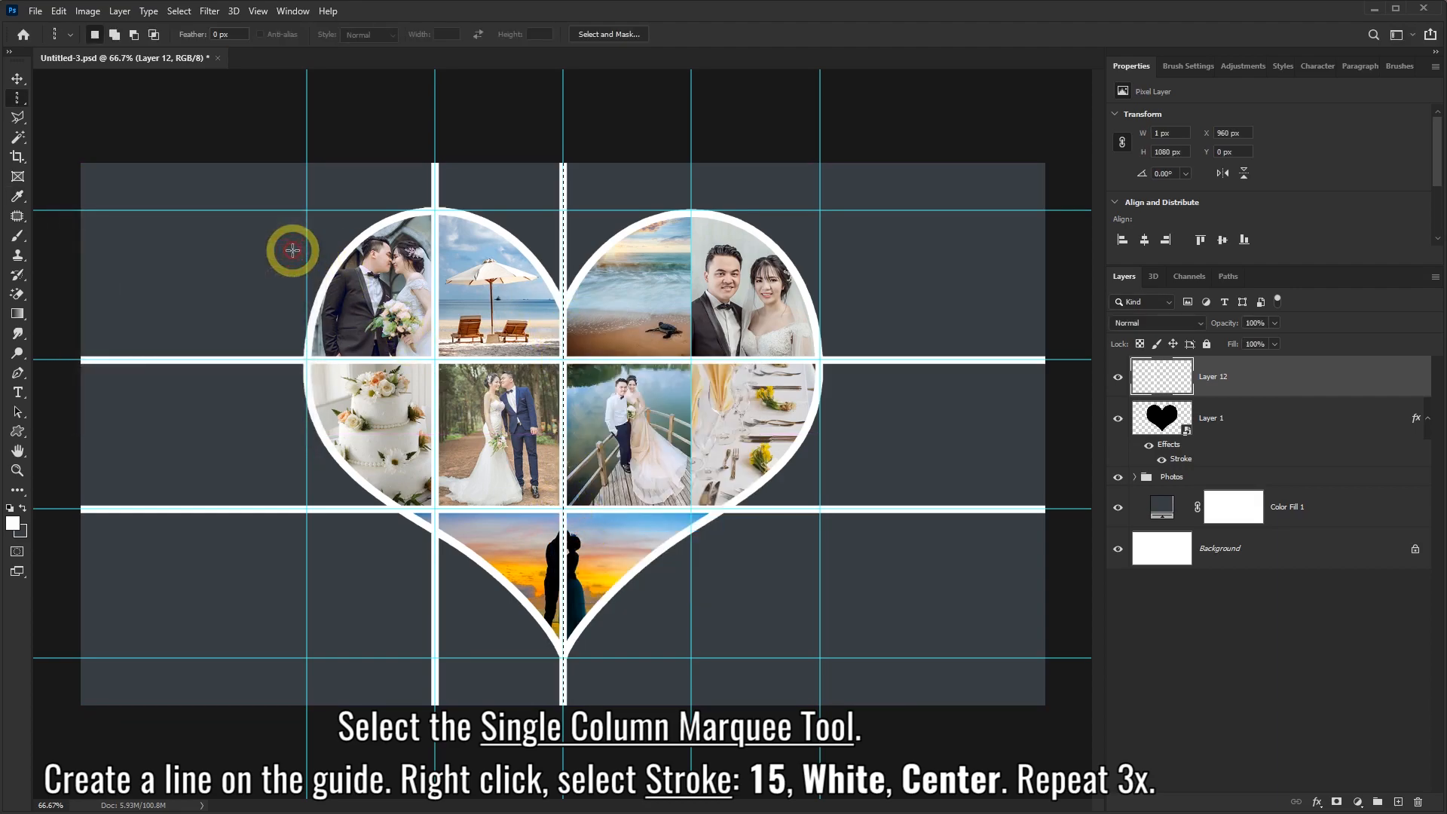
Select a single column along the guide between the third and fourth photo columns and stroke it 15 px, white, Center
left_click(686, 310)
right_click(679, 309)
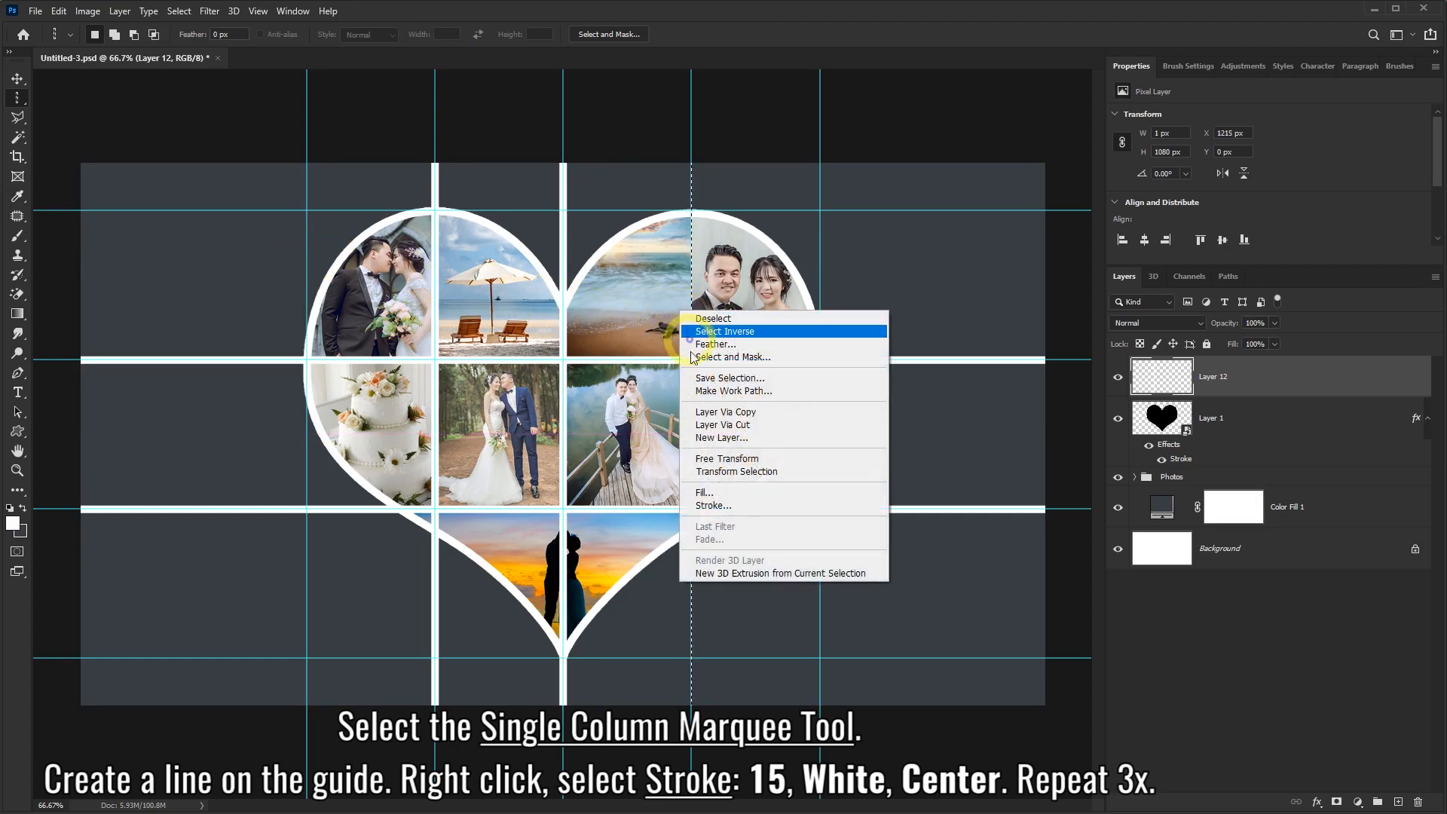
left_click(701, 505)
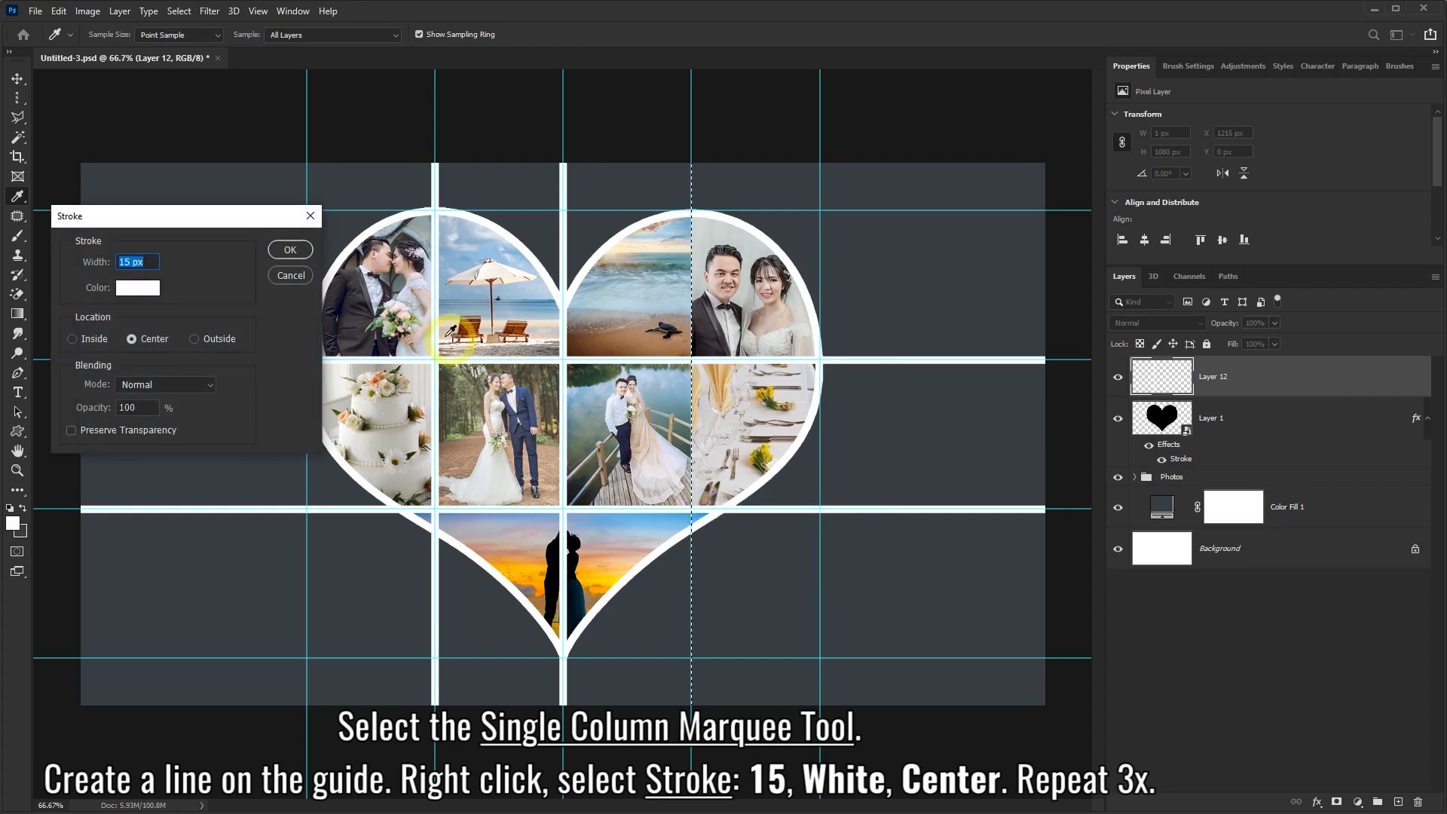
left_click(290, 250)
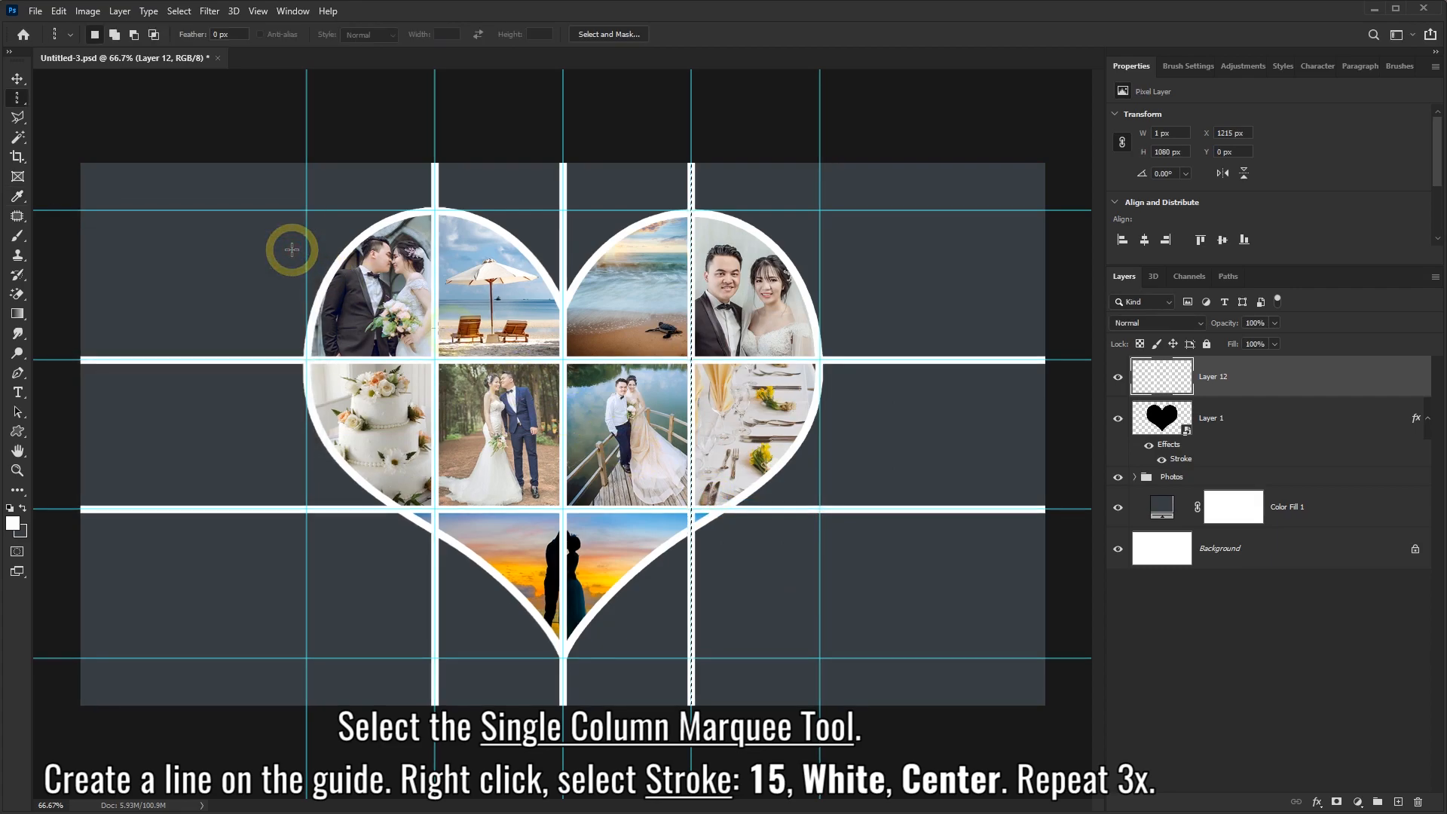
Cut the vertical lines from the heart's bottom section, using a rectangular selection nudged 8 px down to spare the lower horizontal line
right_click(21, 100)
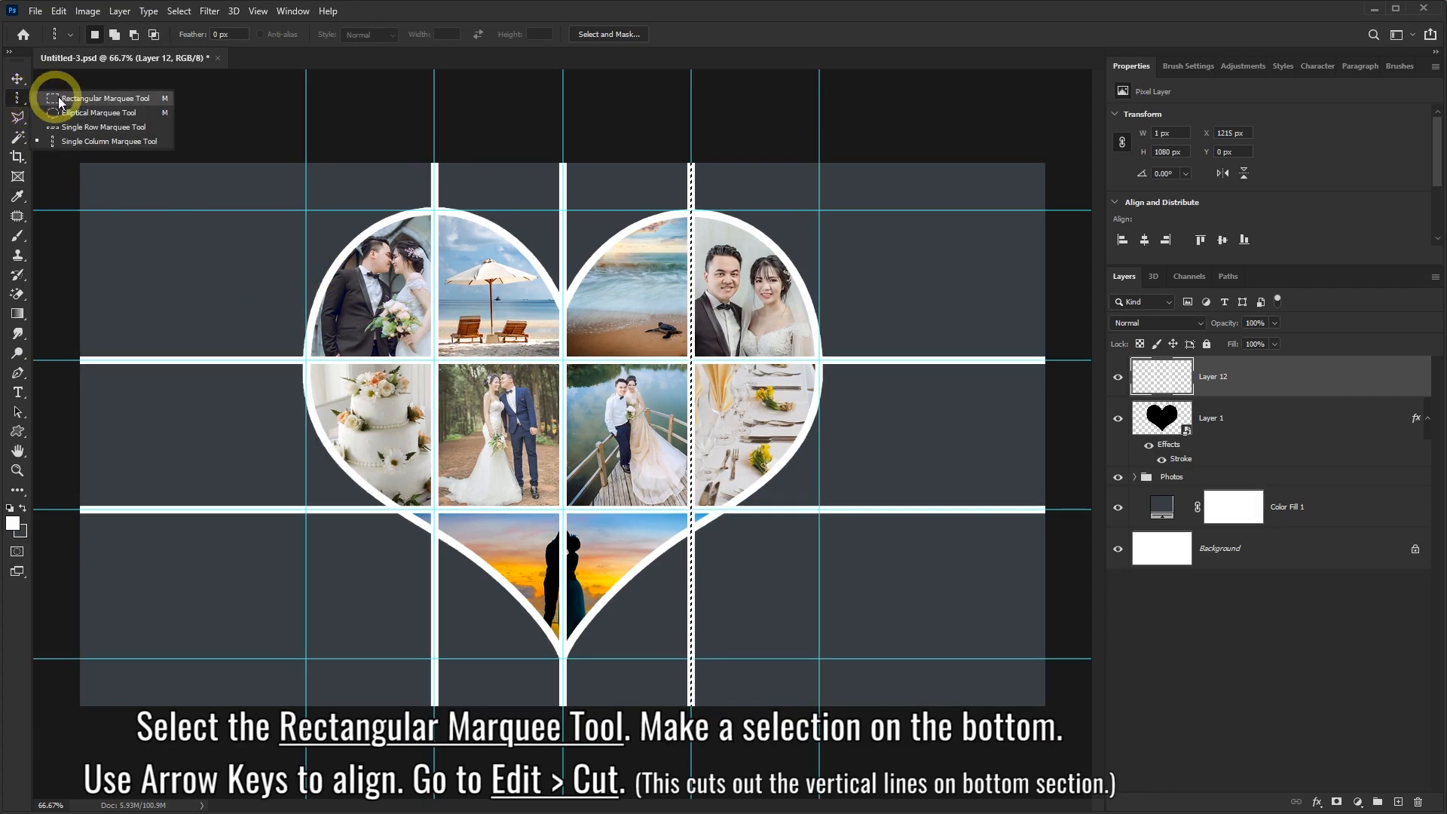
left_click(113, 98)
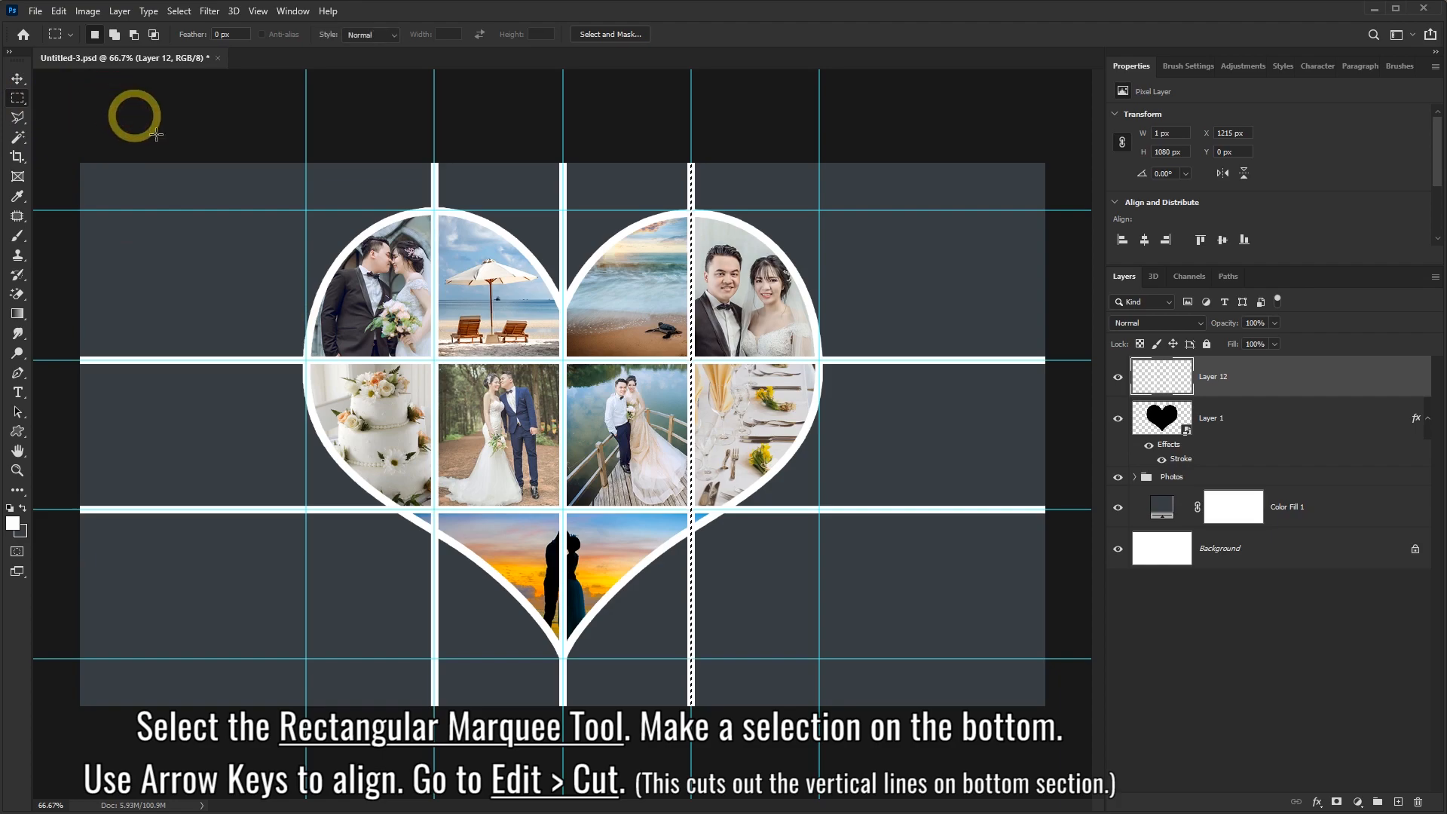
left_click_drag(830, 672, 299, 510)
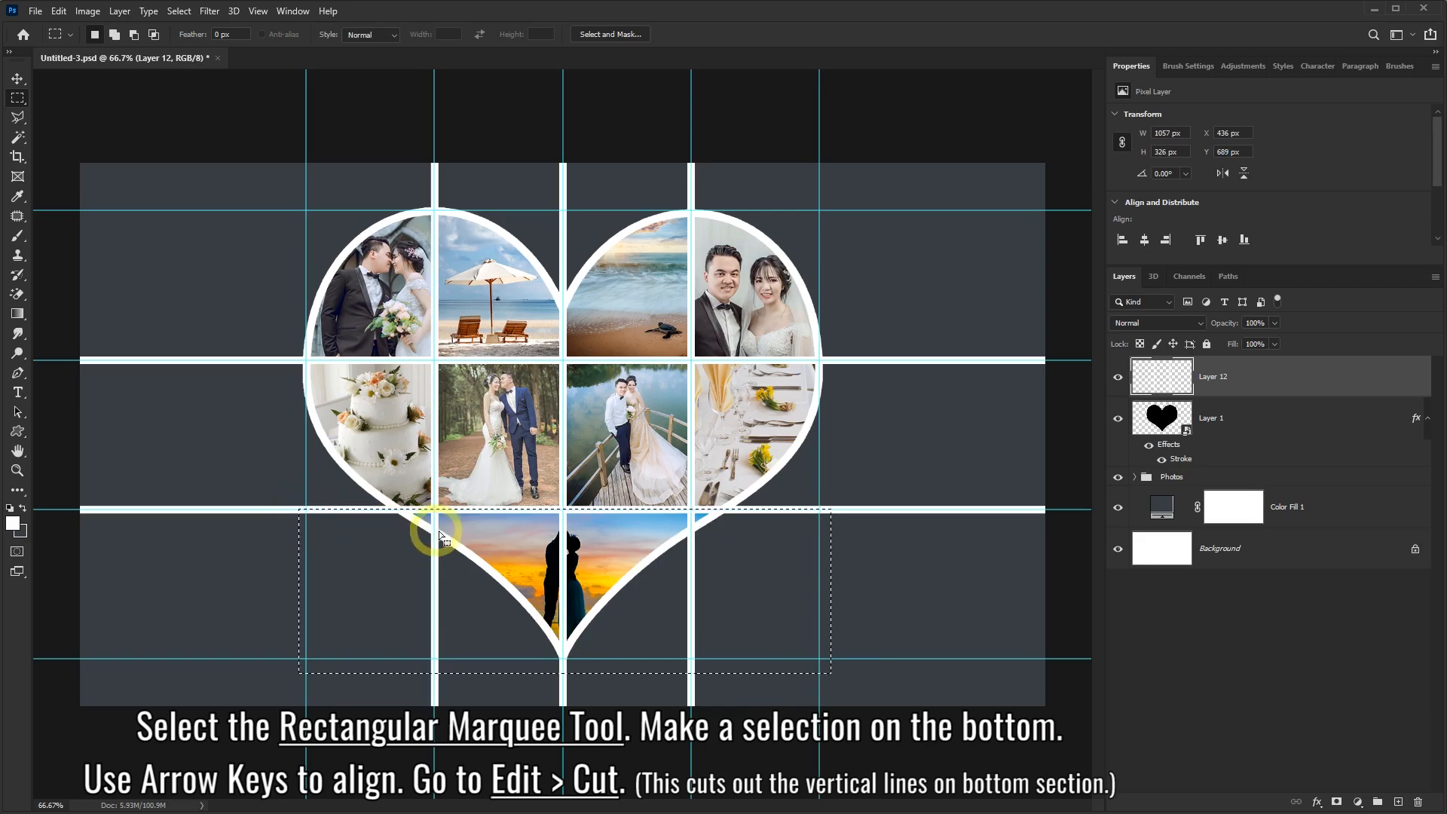
scroll(450, 555, "up", 5)
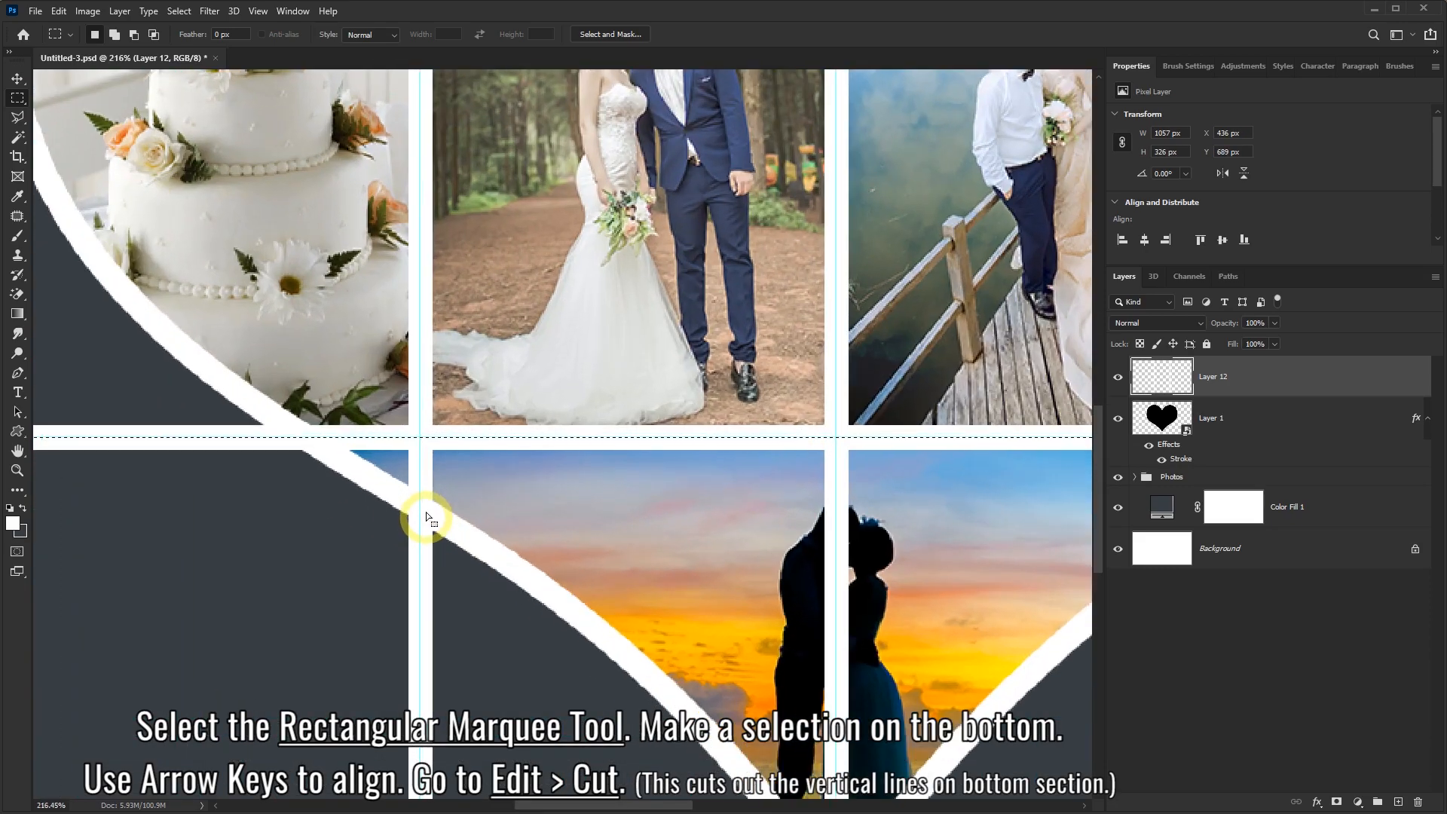
key("Down")
key("Down")
key("Down")
key("Down")
key("Down")
key("Down")
key("Down")
key("Down")
scroll(901, 541, "down", 5)
scroll(935, 572, "down", 4)
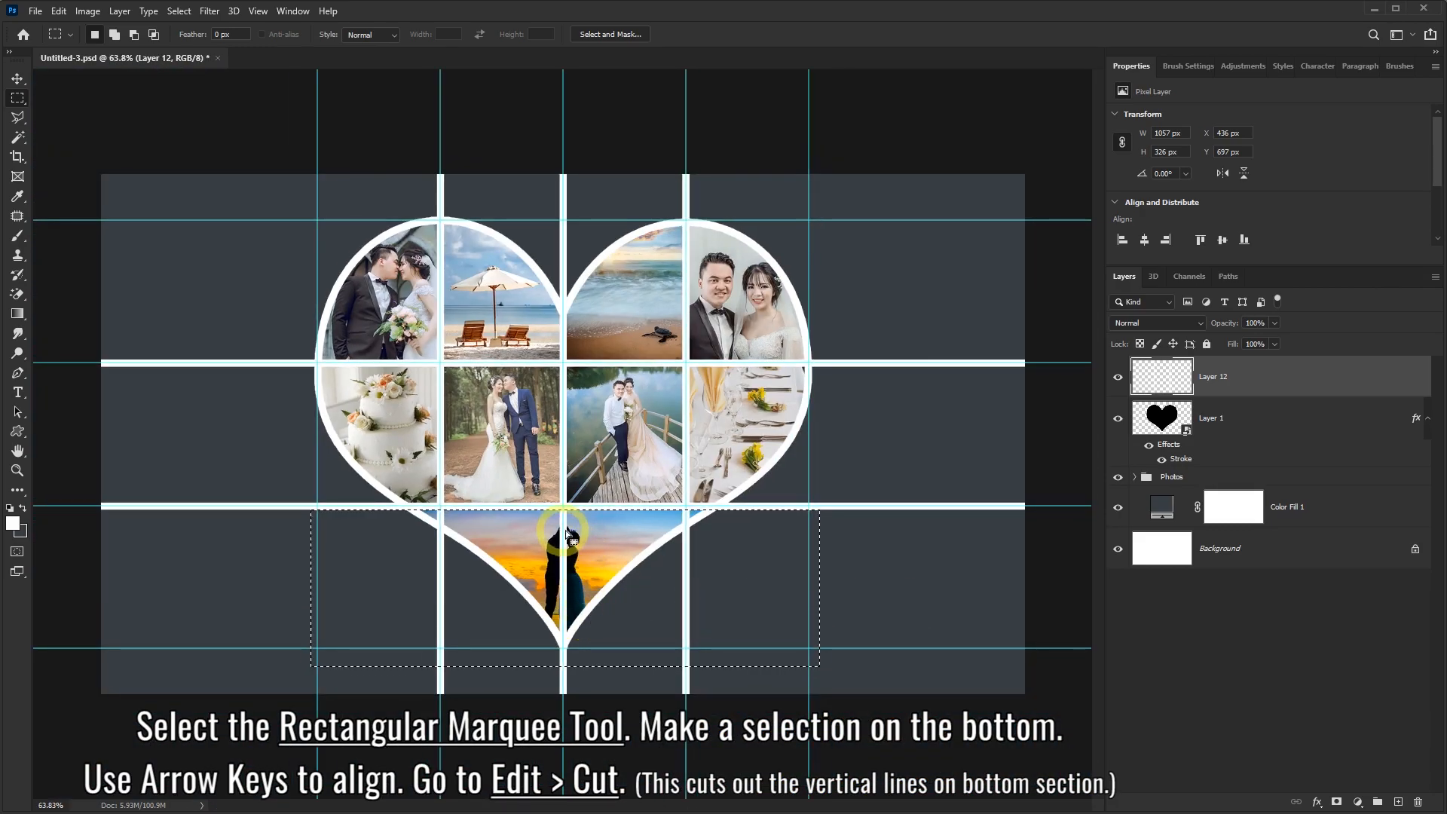
left_click(58, 12)
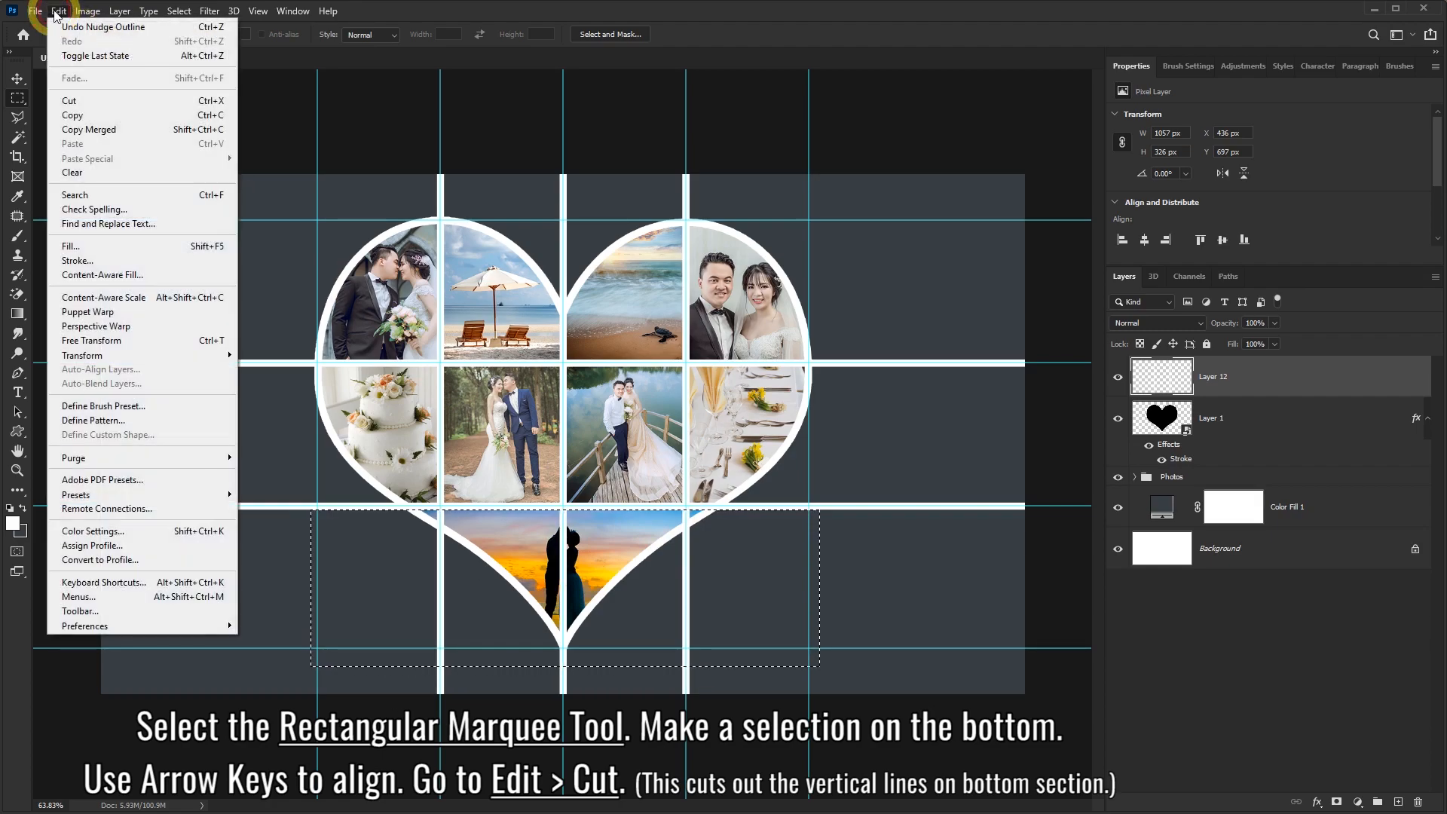
left_click(84, 99)
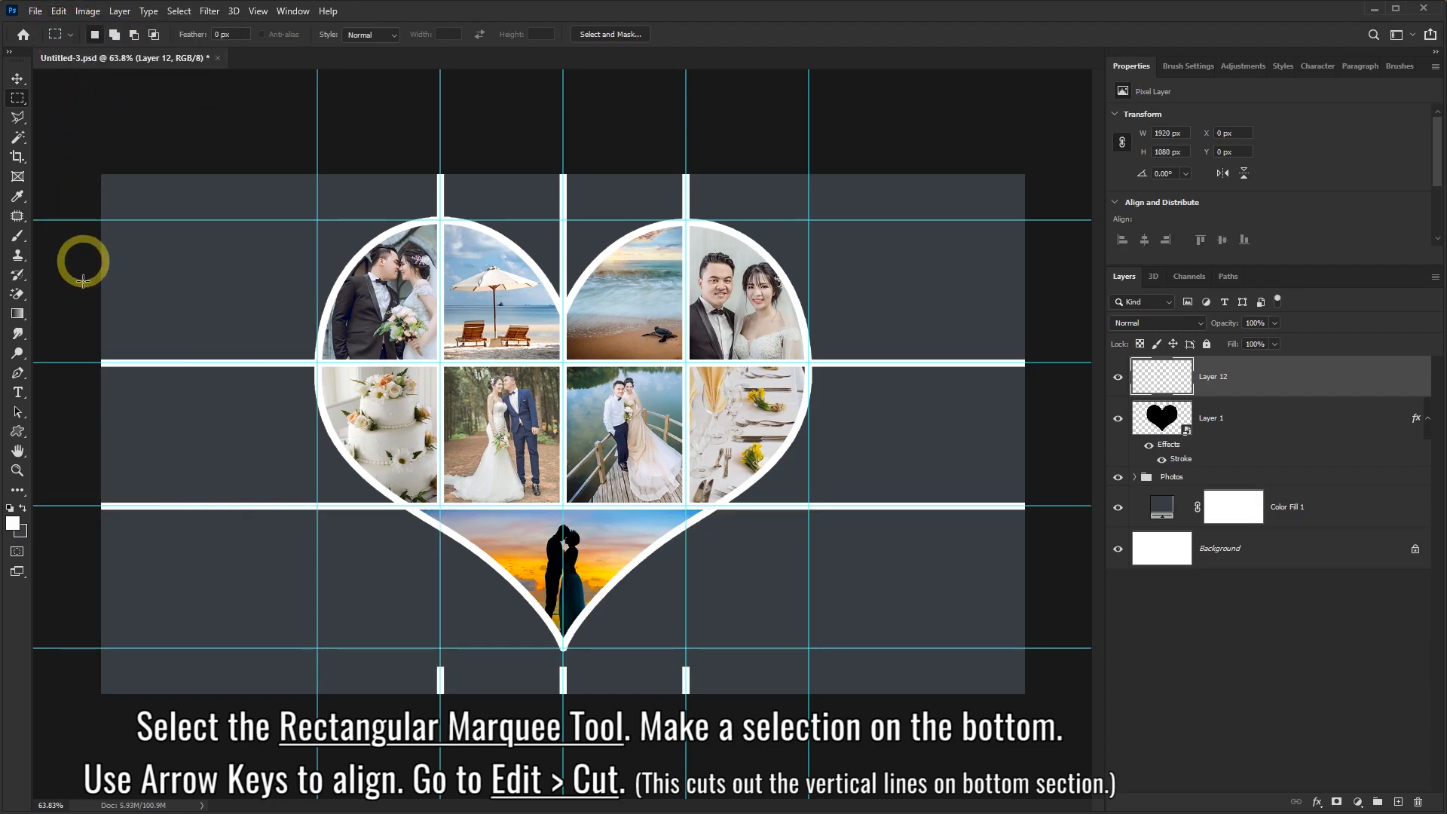
Load the heart shape of Layer 1 as a selection and add it as a layer mask to Layer 12
left_click(17, 470)
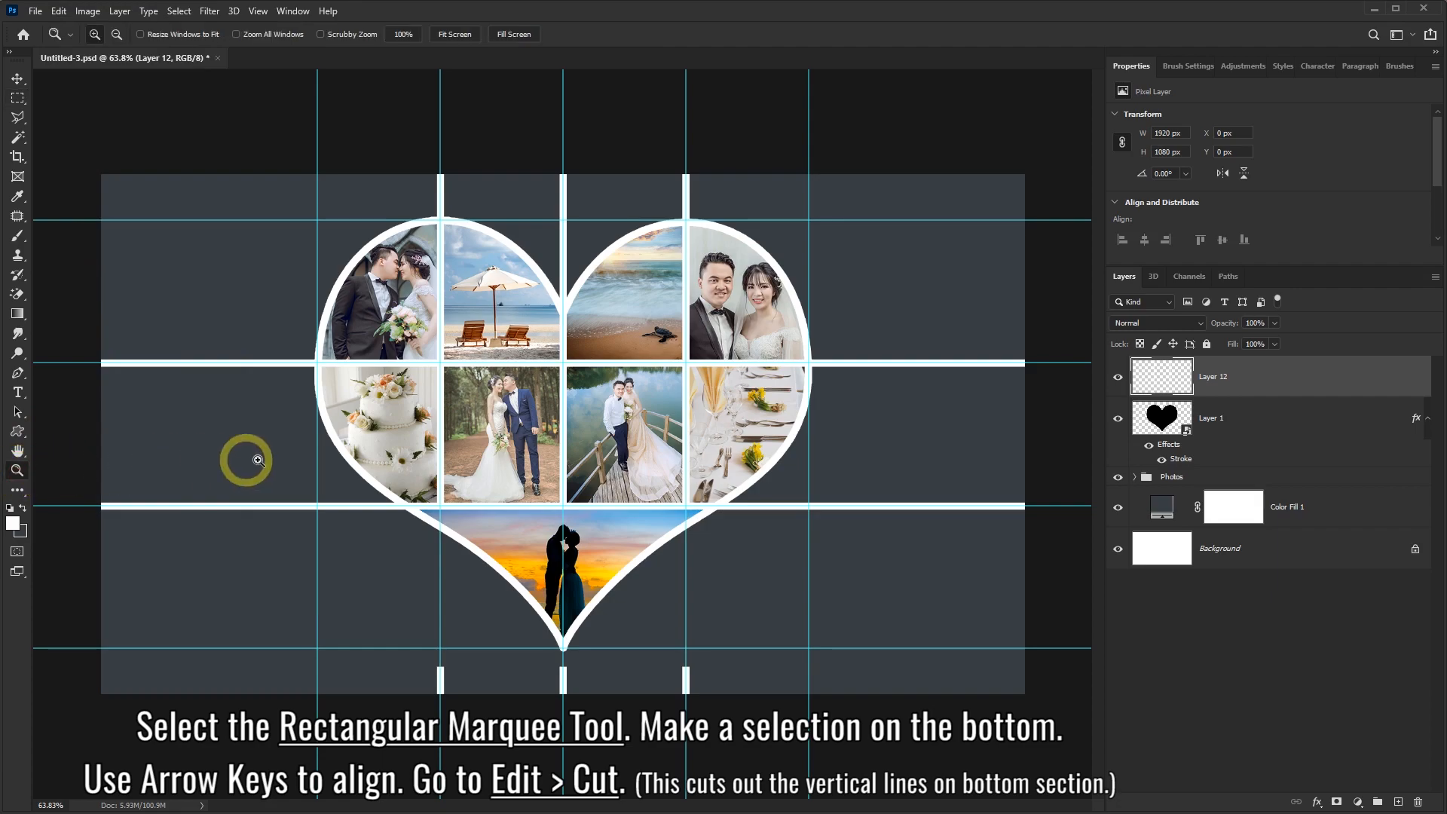
left_click(578, 459)
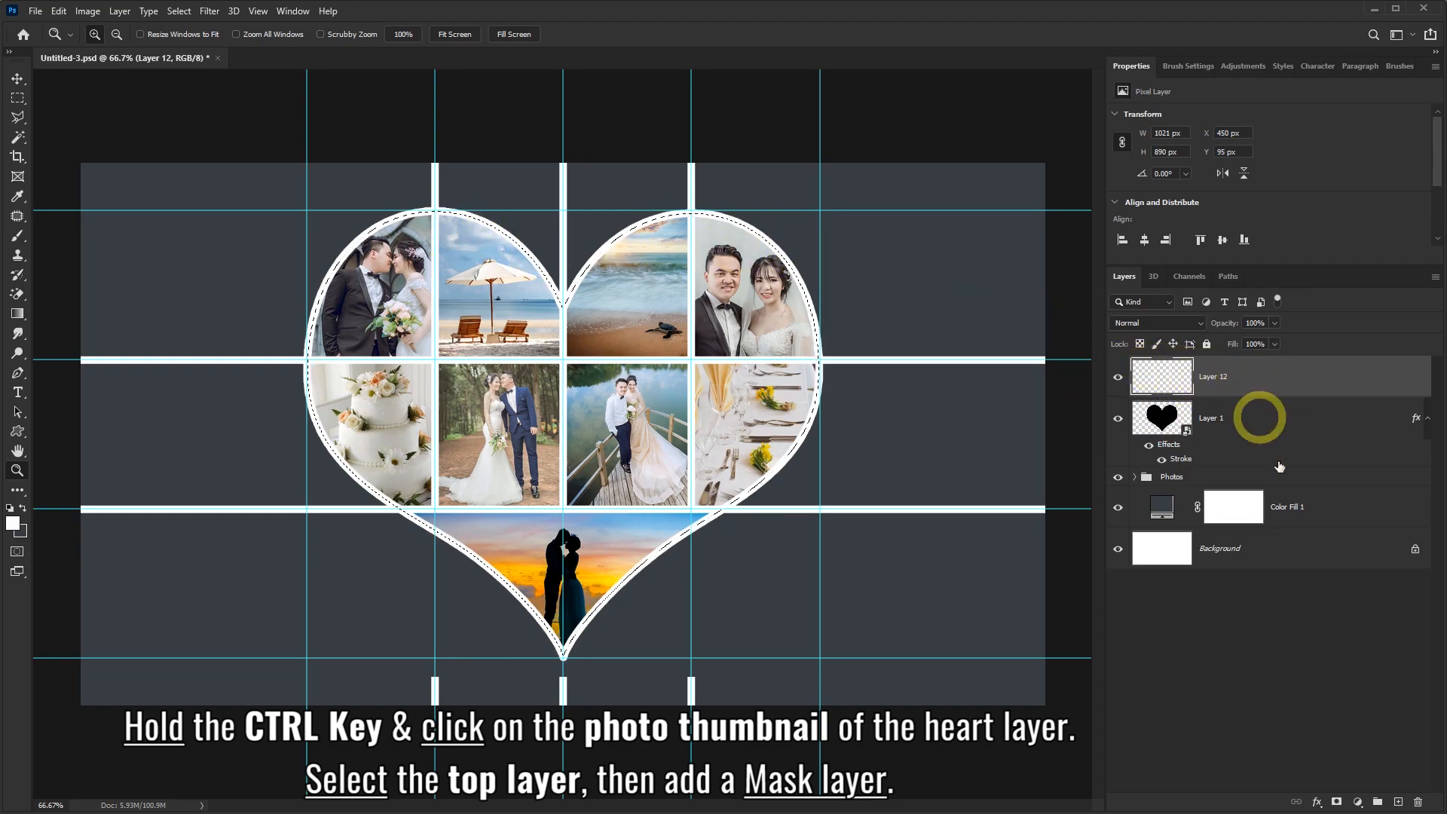
left_click(1337, 804)
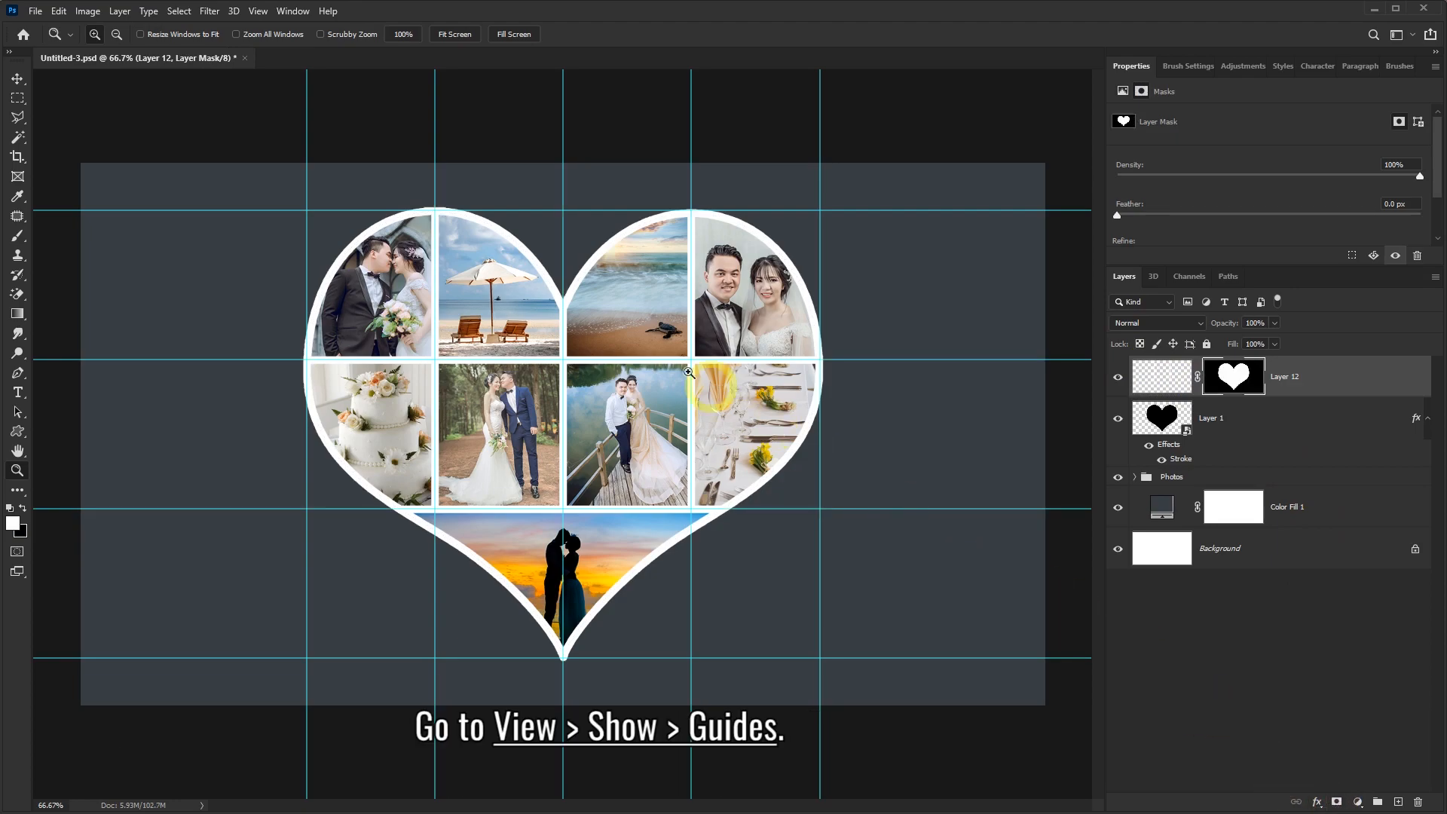
Hide the guides on the canvas
left_click(258, 10)
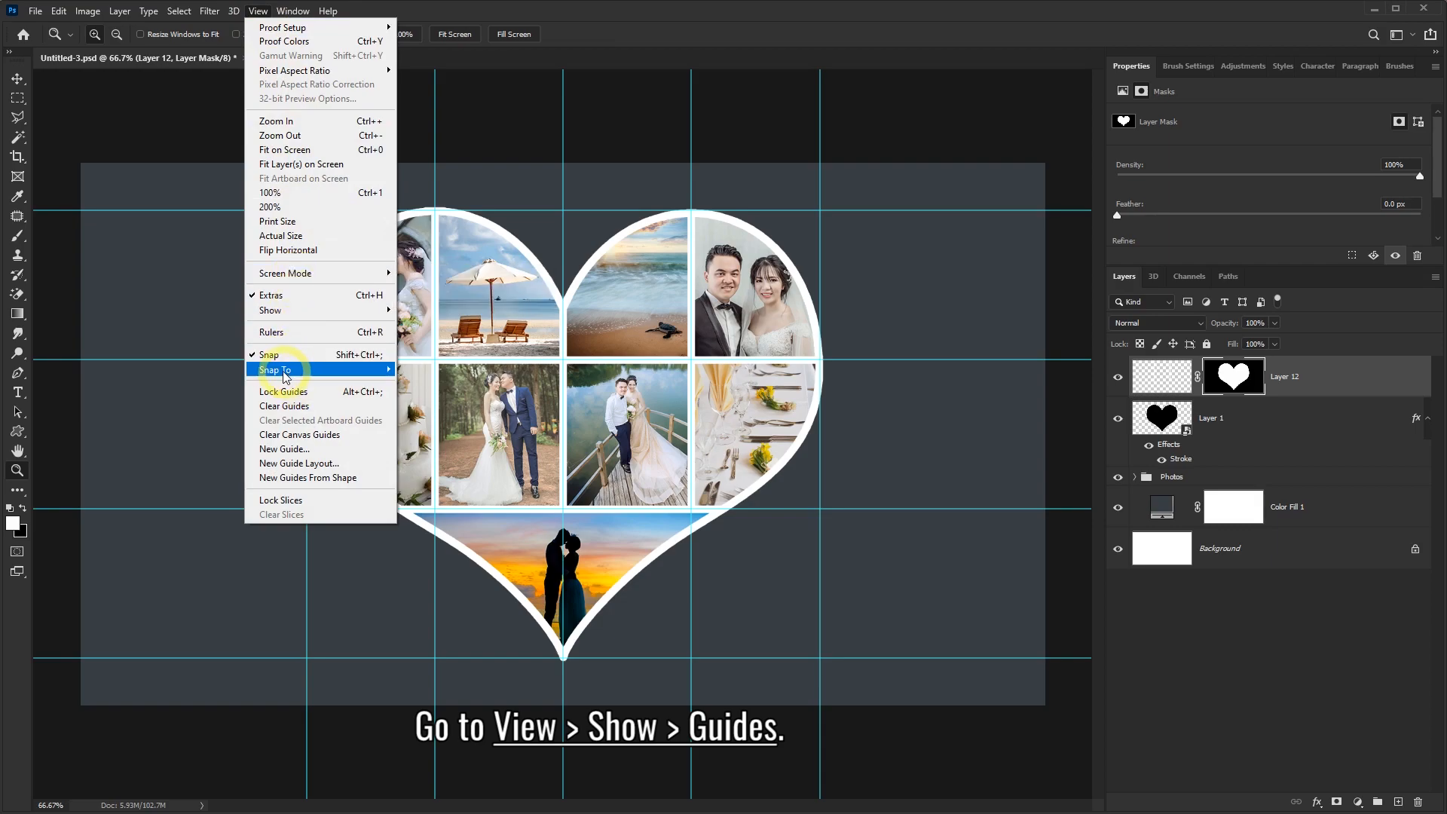
mouse_move(272, 310)
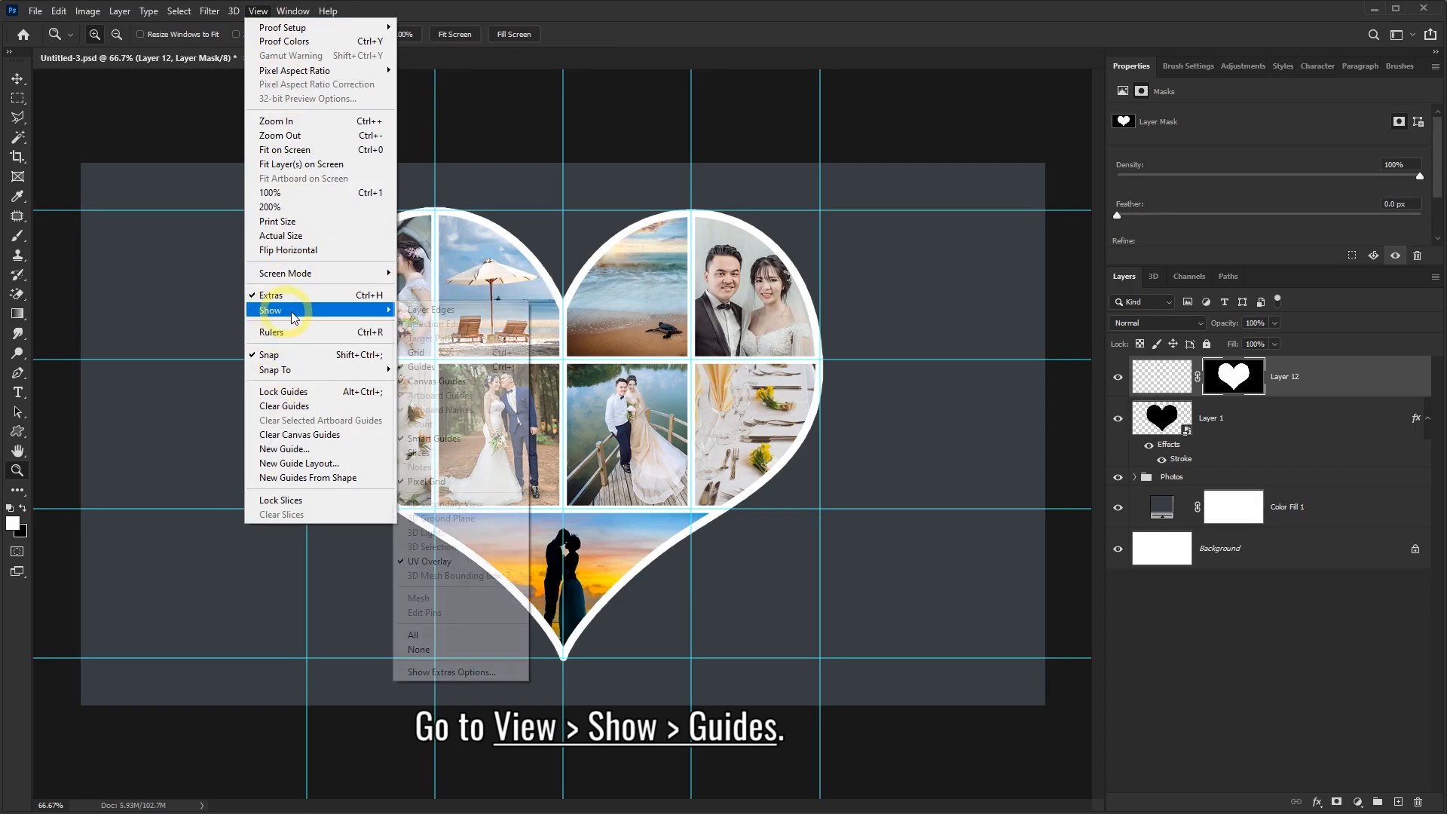
left_click(427, 368)
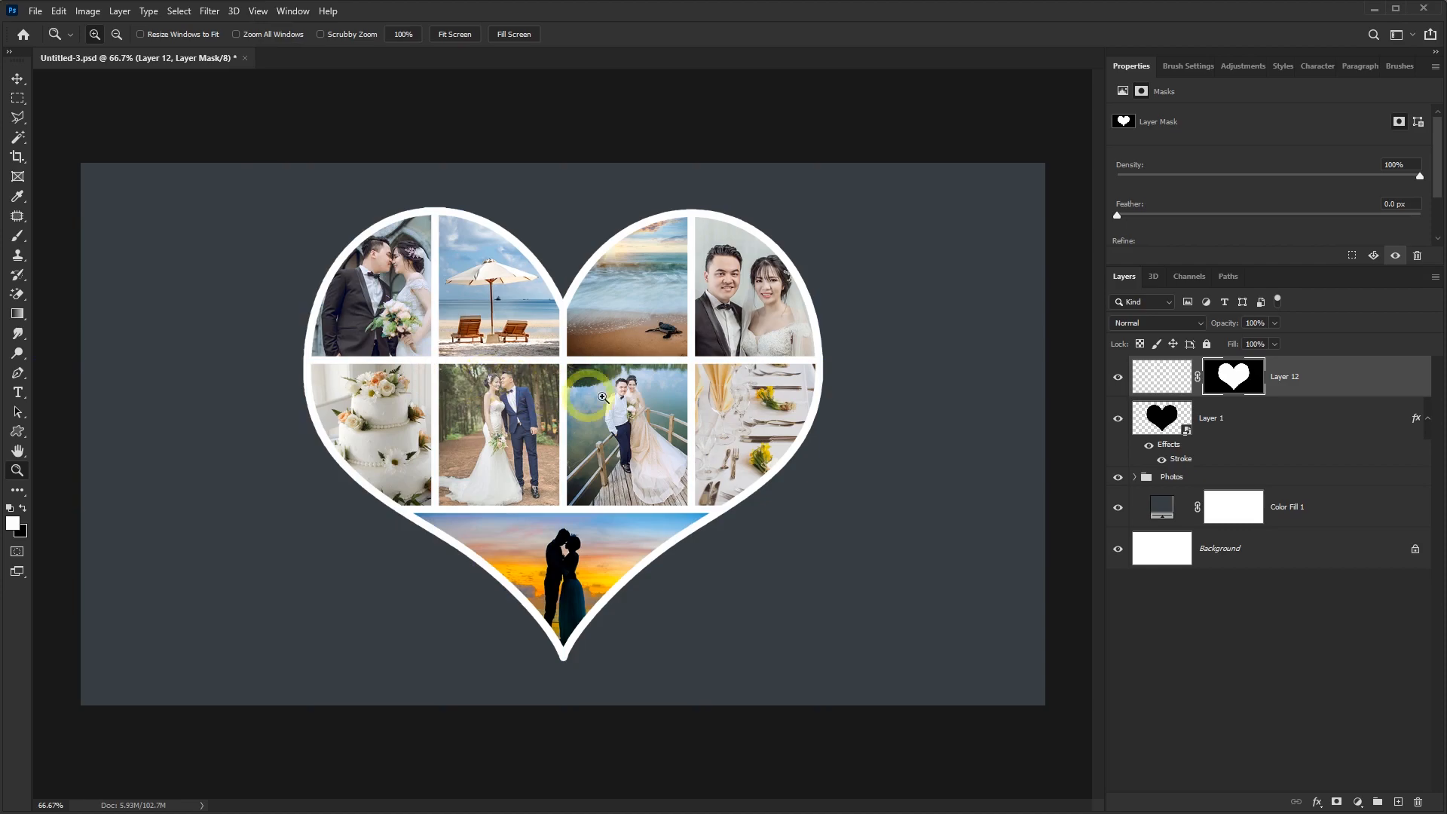
Group Layer 12 and Layer 1 and name the group Border
left_click(1343, 379)
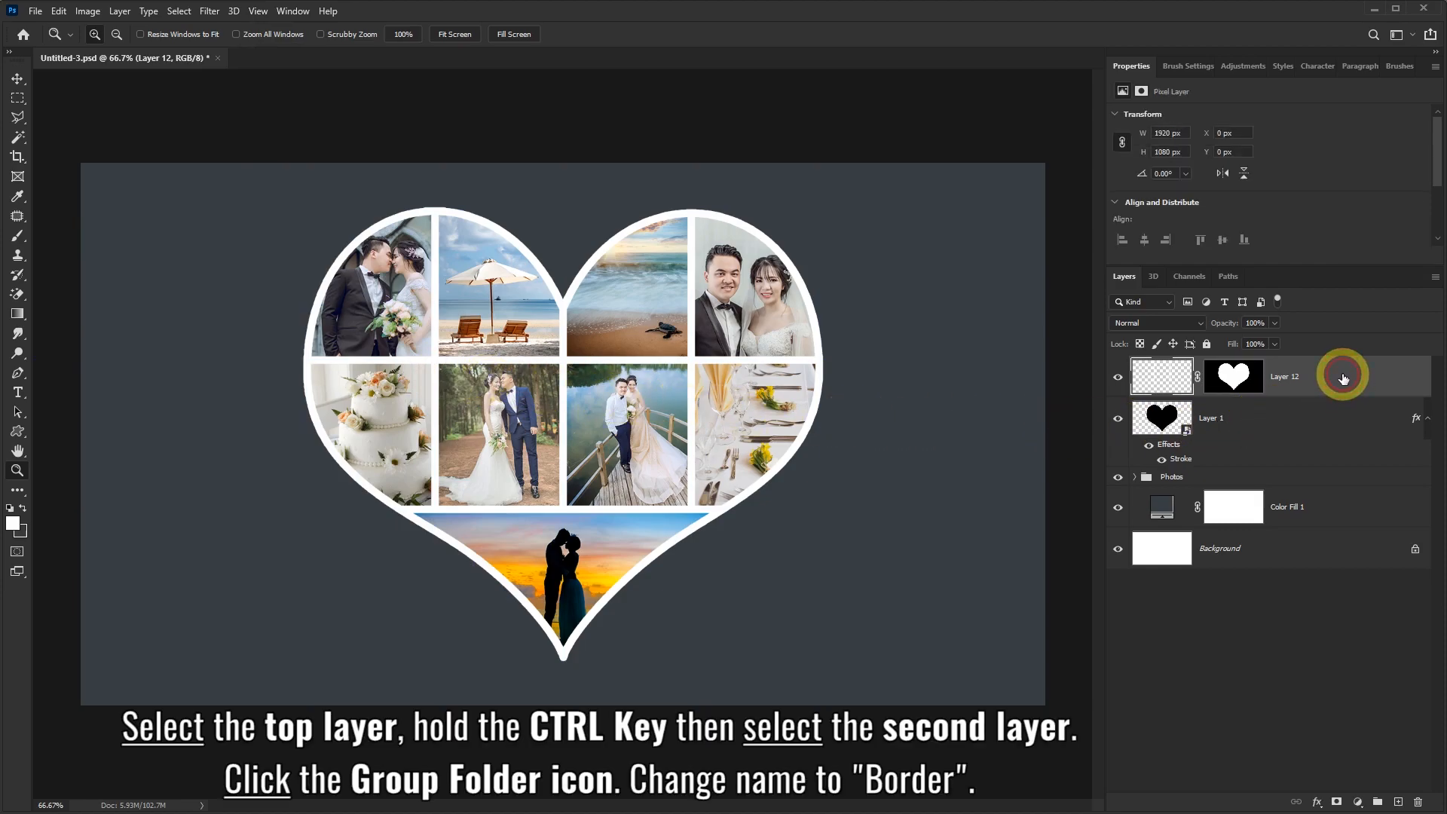
left_click(1336, 418, "ctrl")
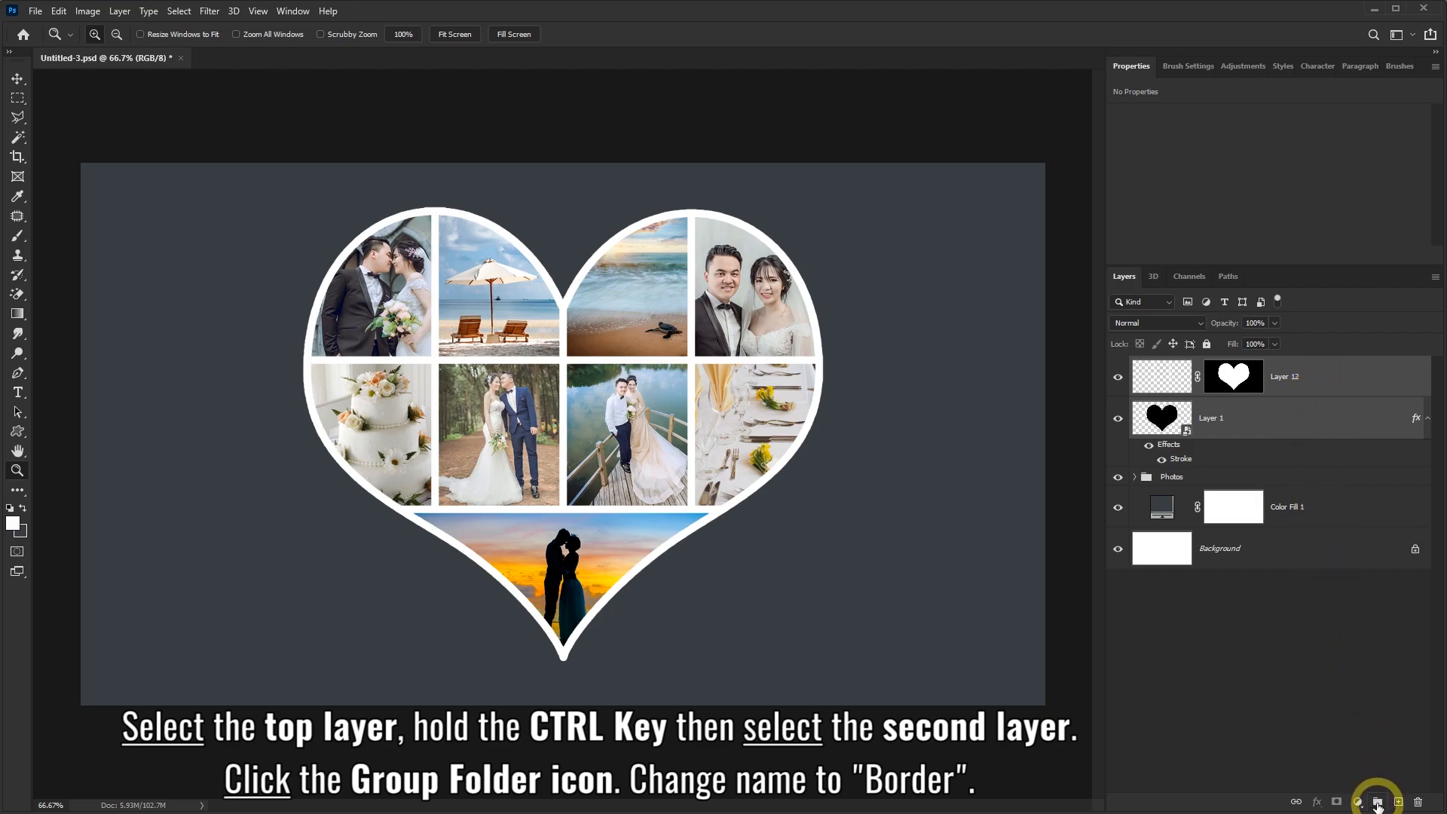
left_click(1378, 802)
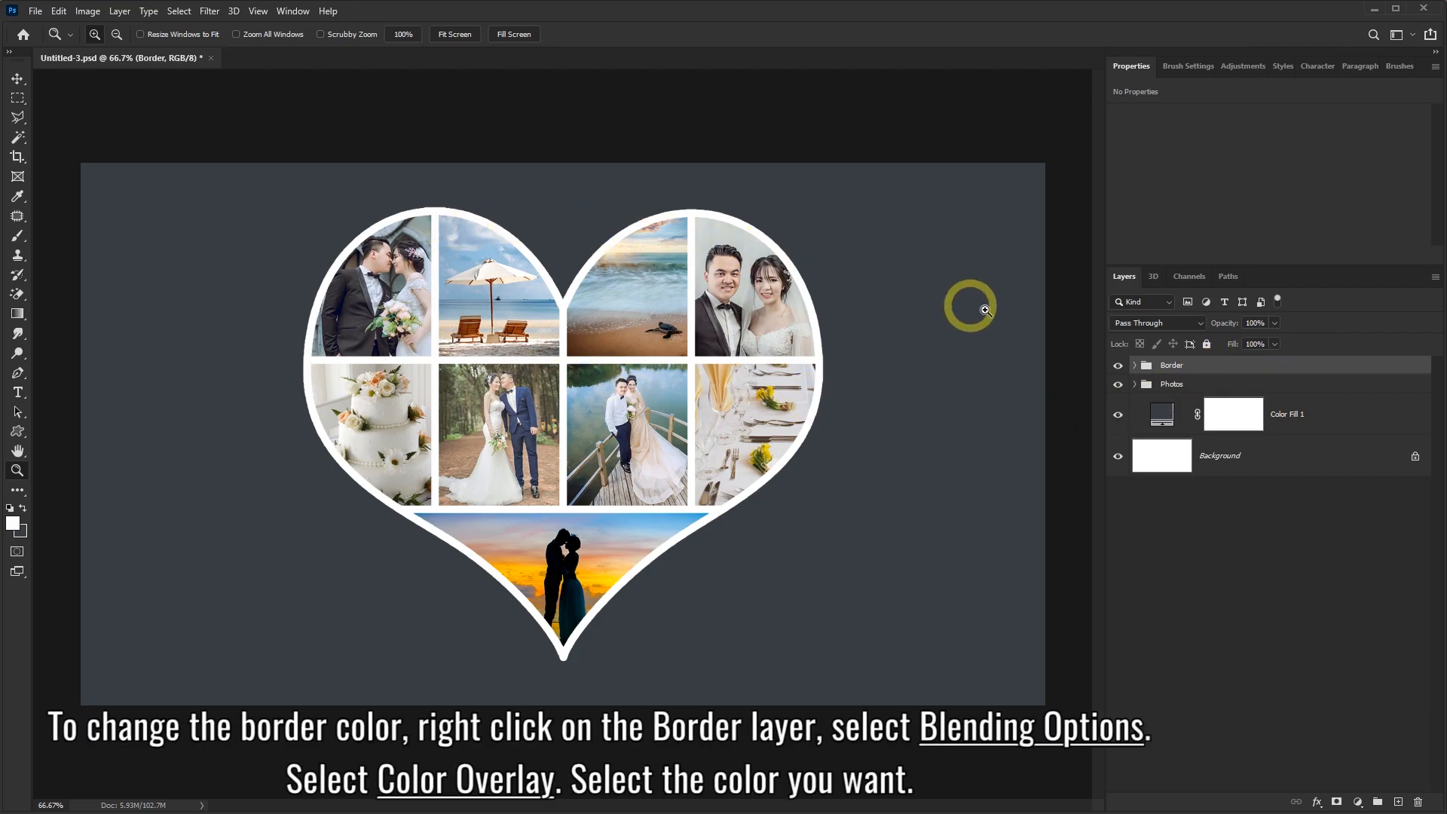
Try pink, blue (7d9acb) and white (ffffff) Color Overlay colors on the Border group and discard the layer style
right_click(1258, 366)
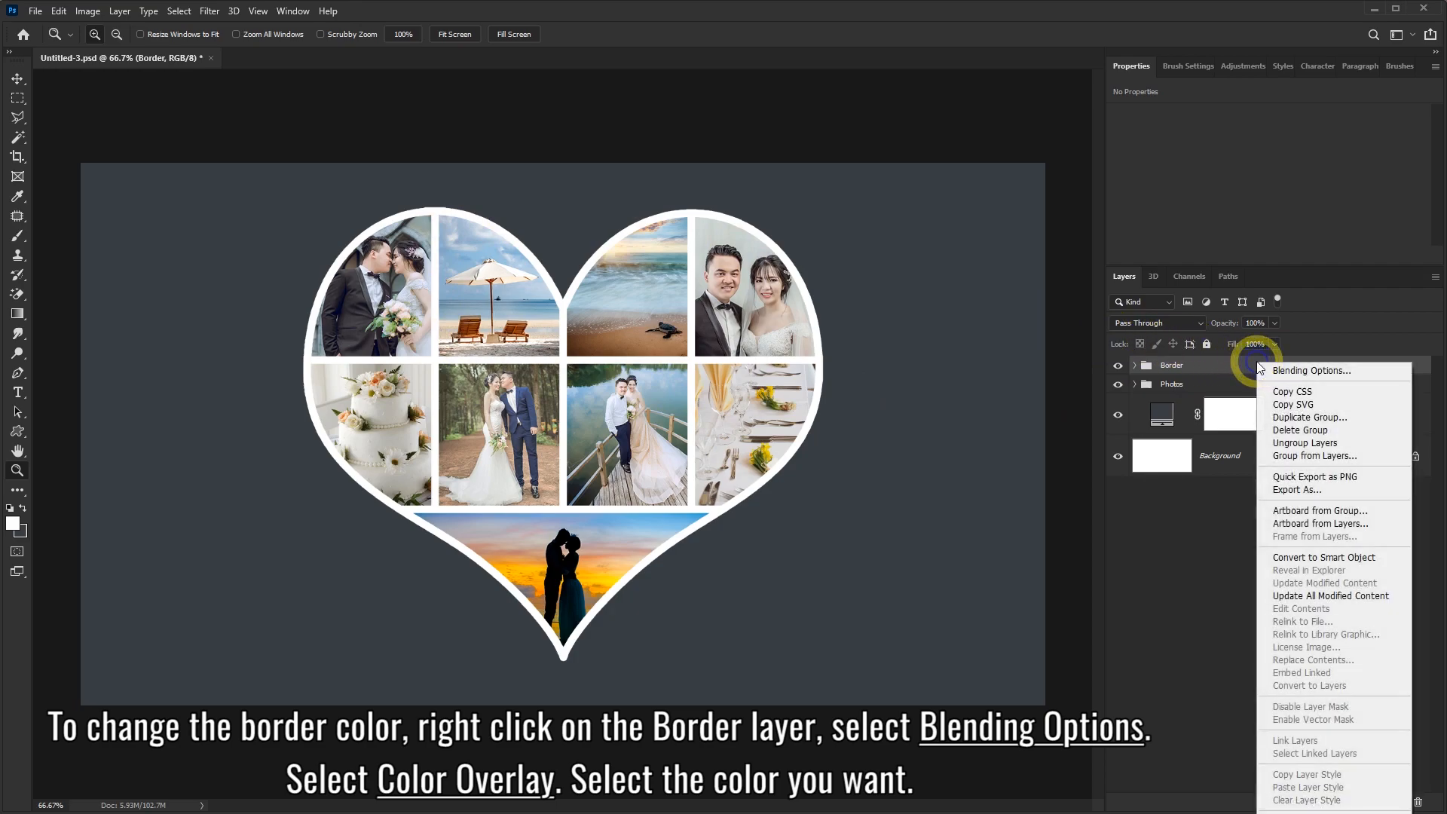
left_click(1289, 374)
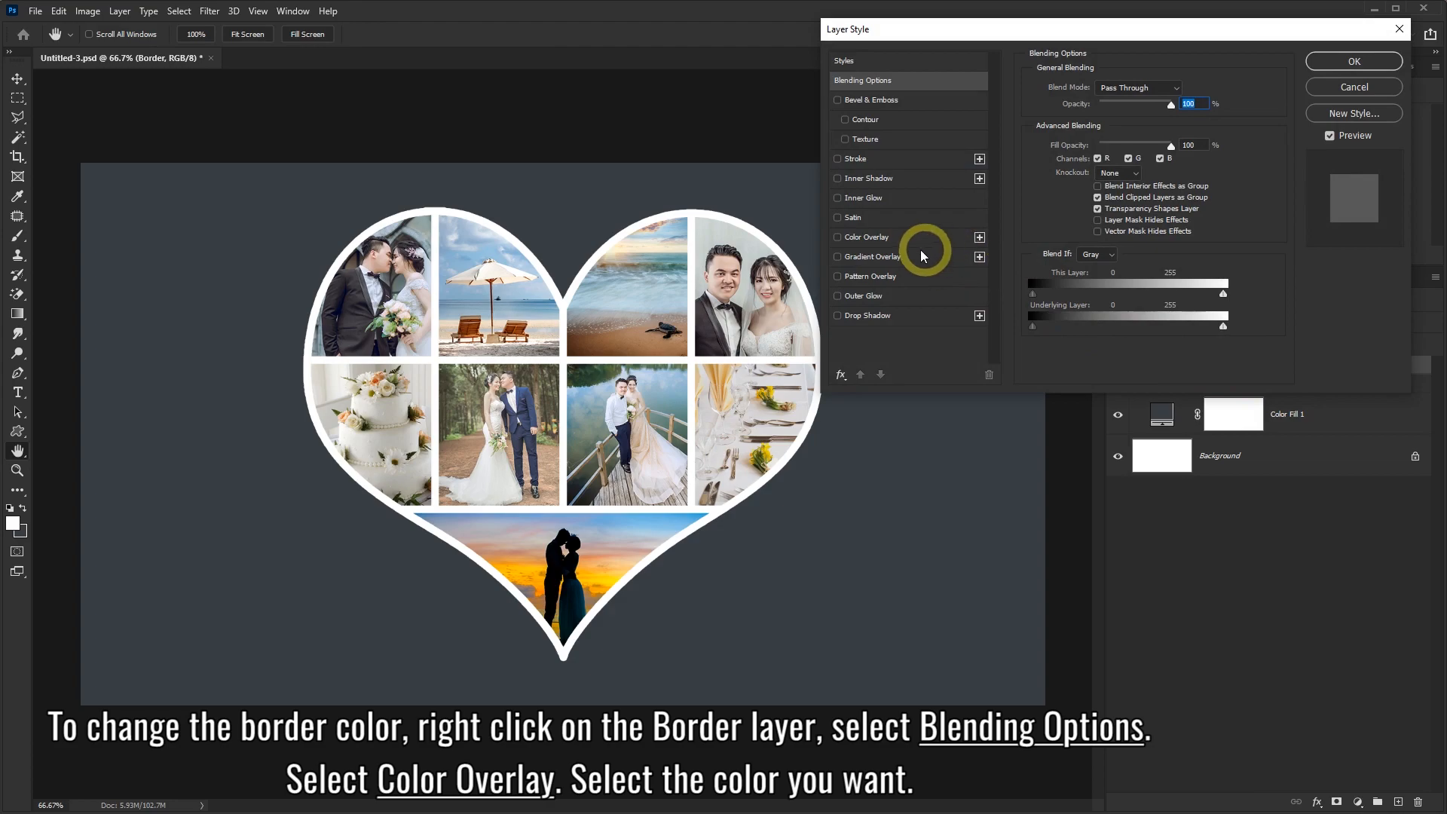
left_click(870, 238)
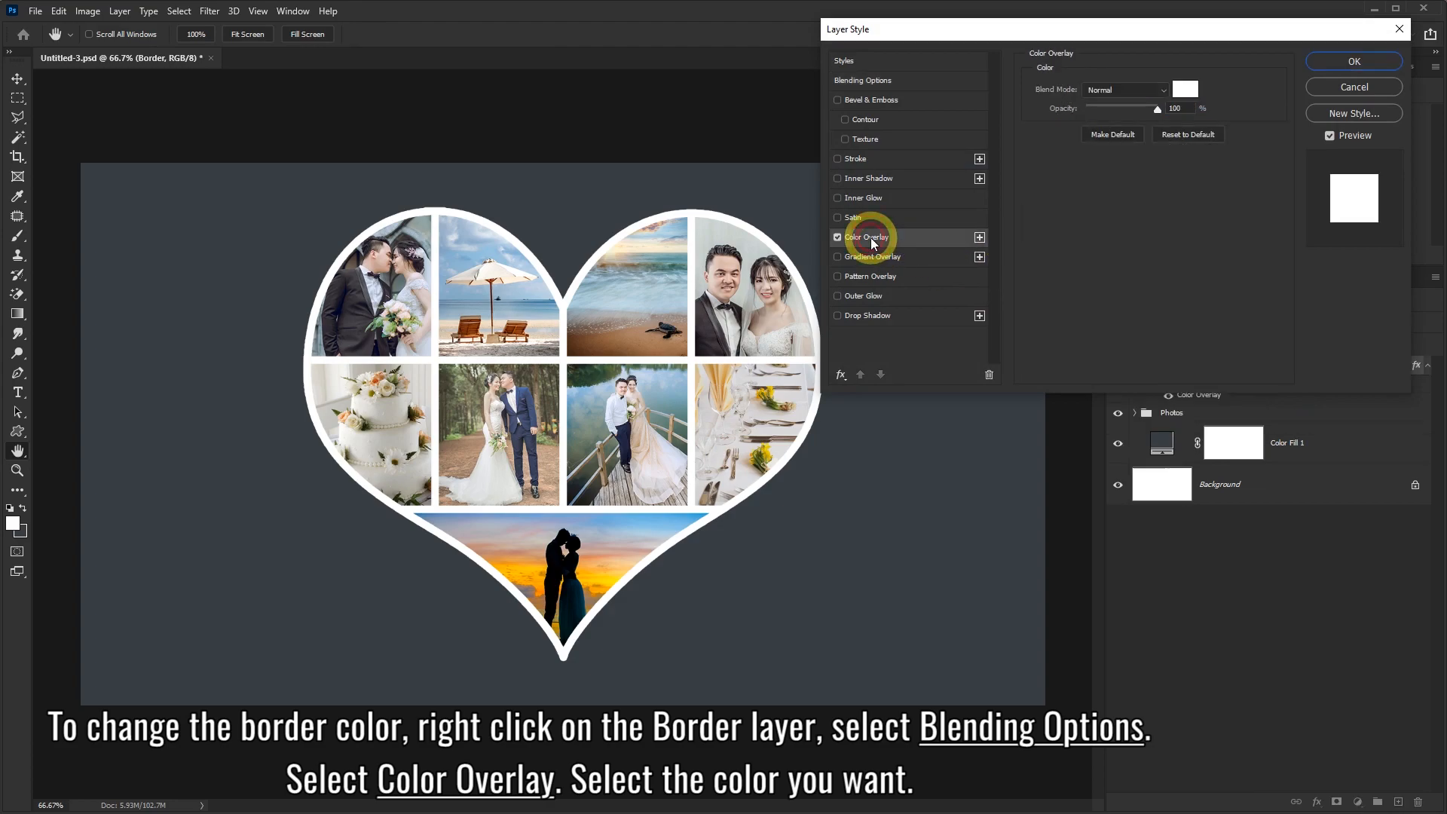
left_click(1185, 89)
left_click_drag(190, 126, 159, 47)
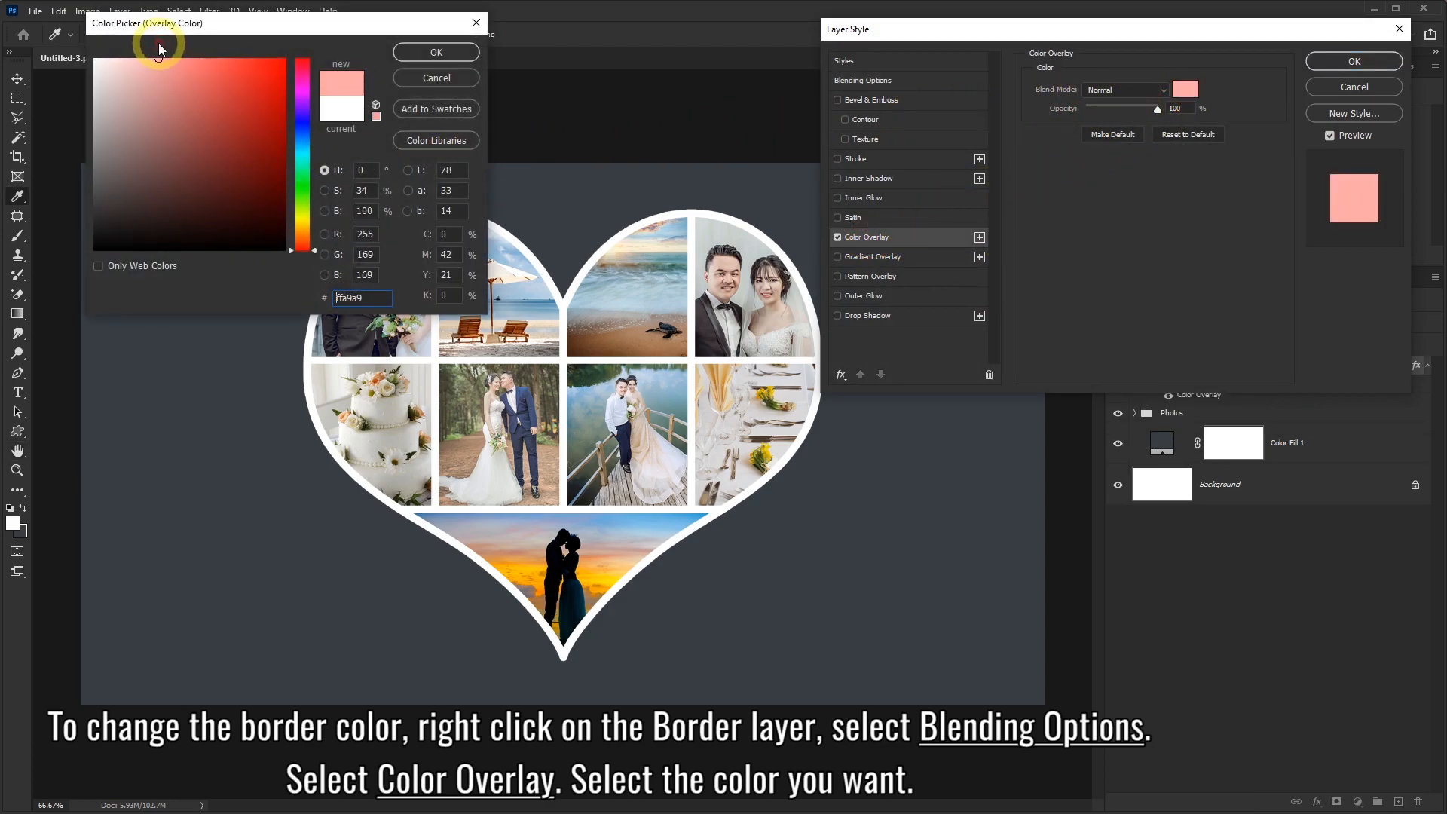
left_click(301, 136)
left_click_drag(187, 136, 168, 97)
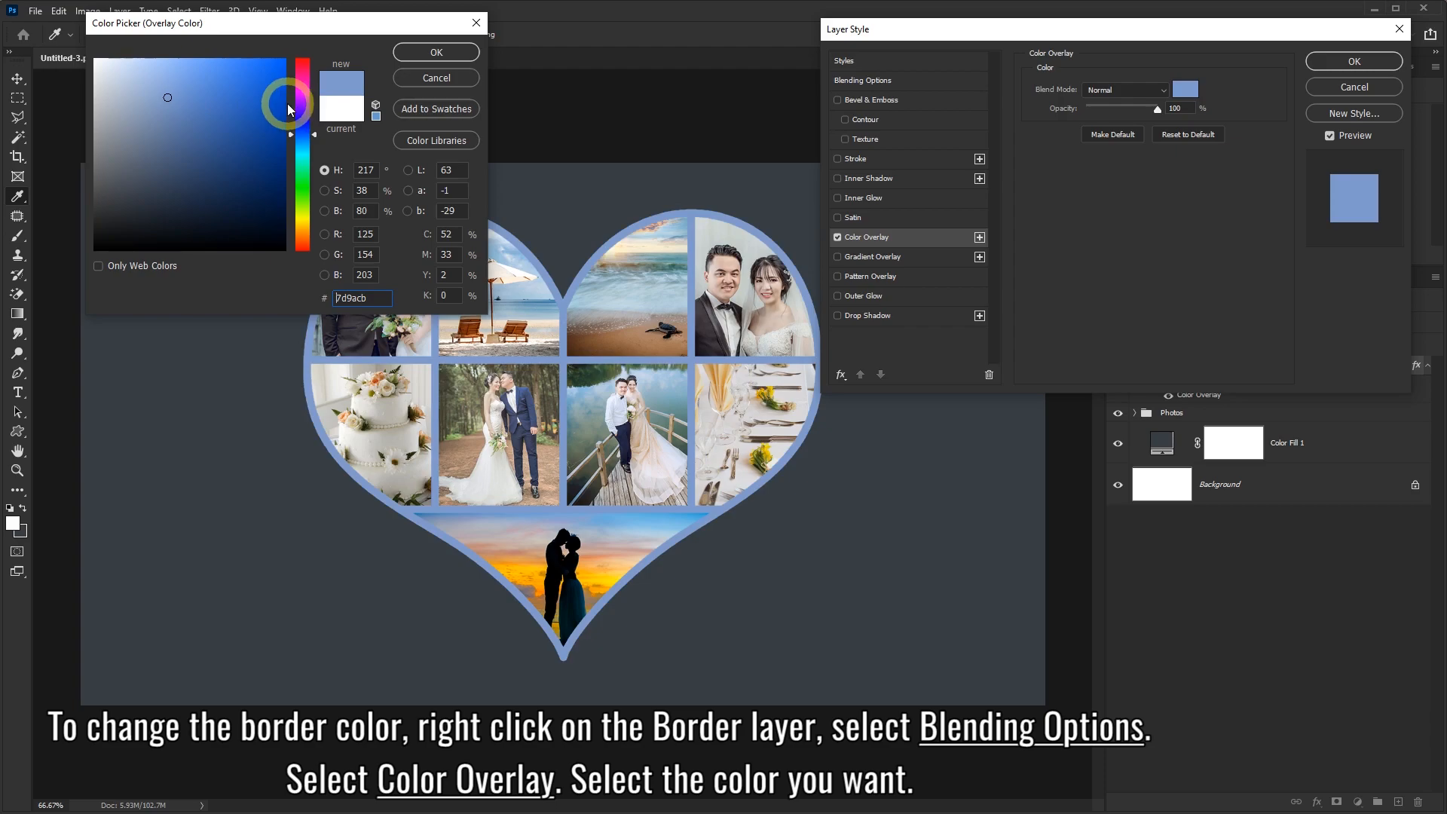
left_click(301, 212)
left_click_drag(274, 214, 116, 70)
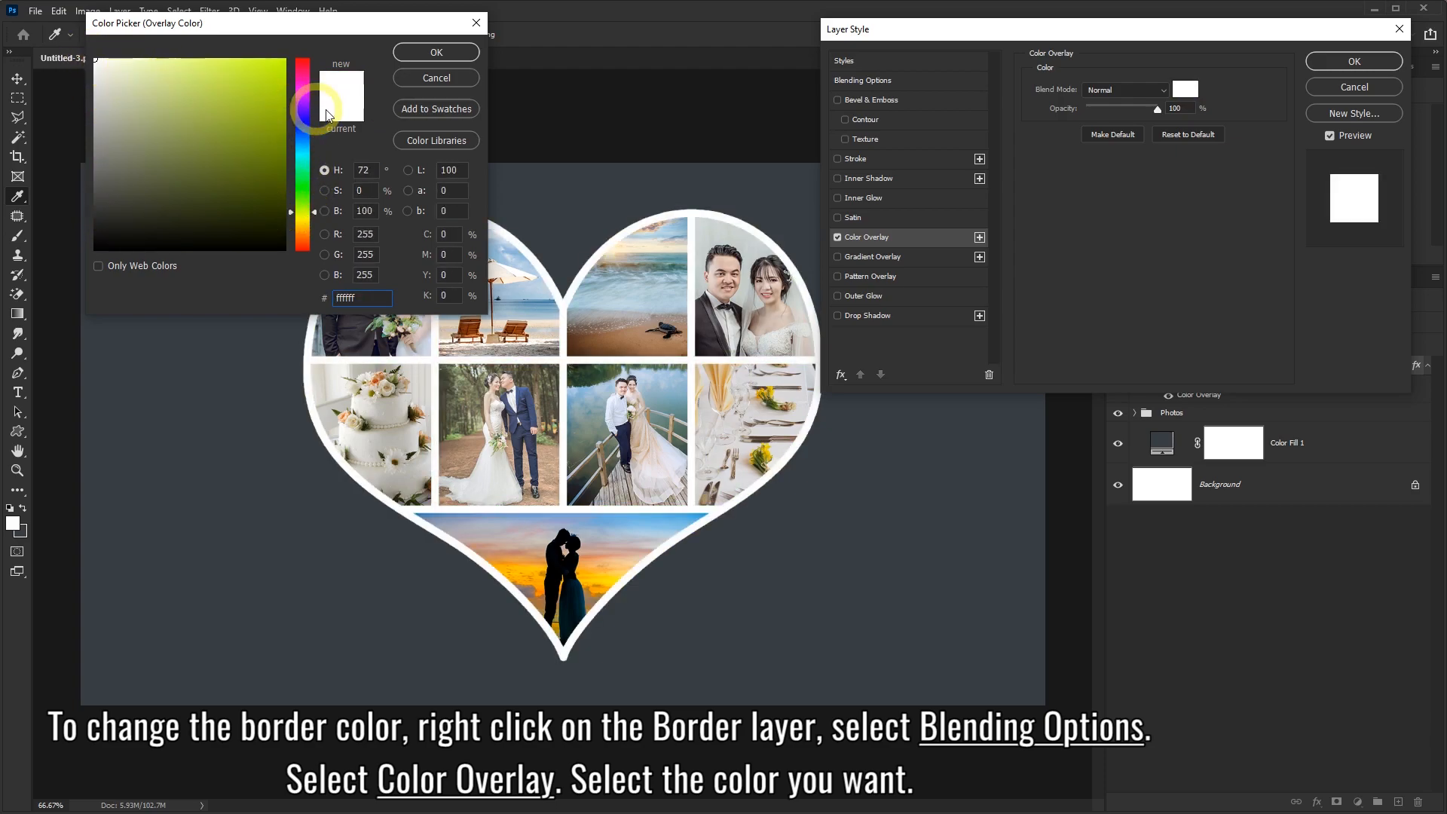
left_click(434, 79)
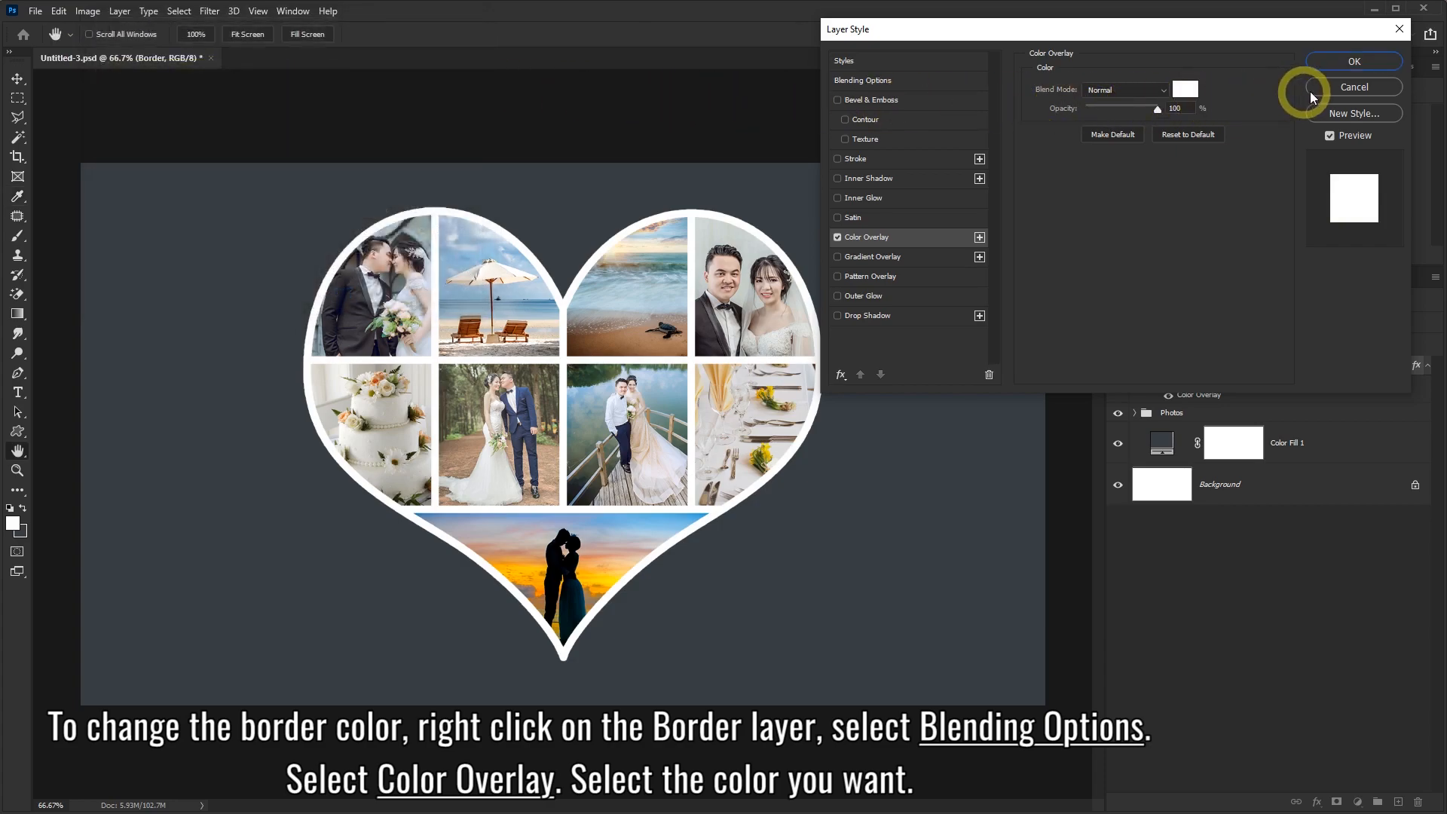
left_click(1337, 88)
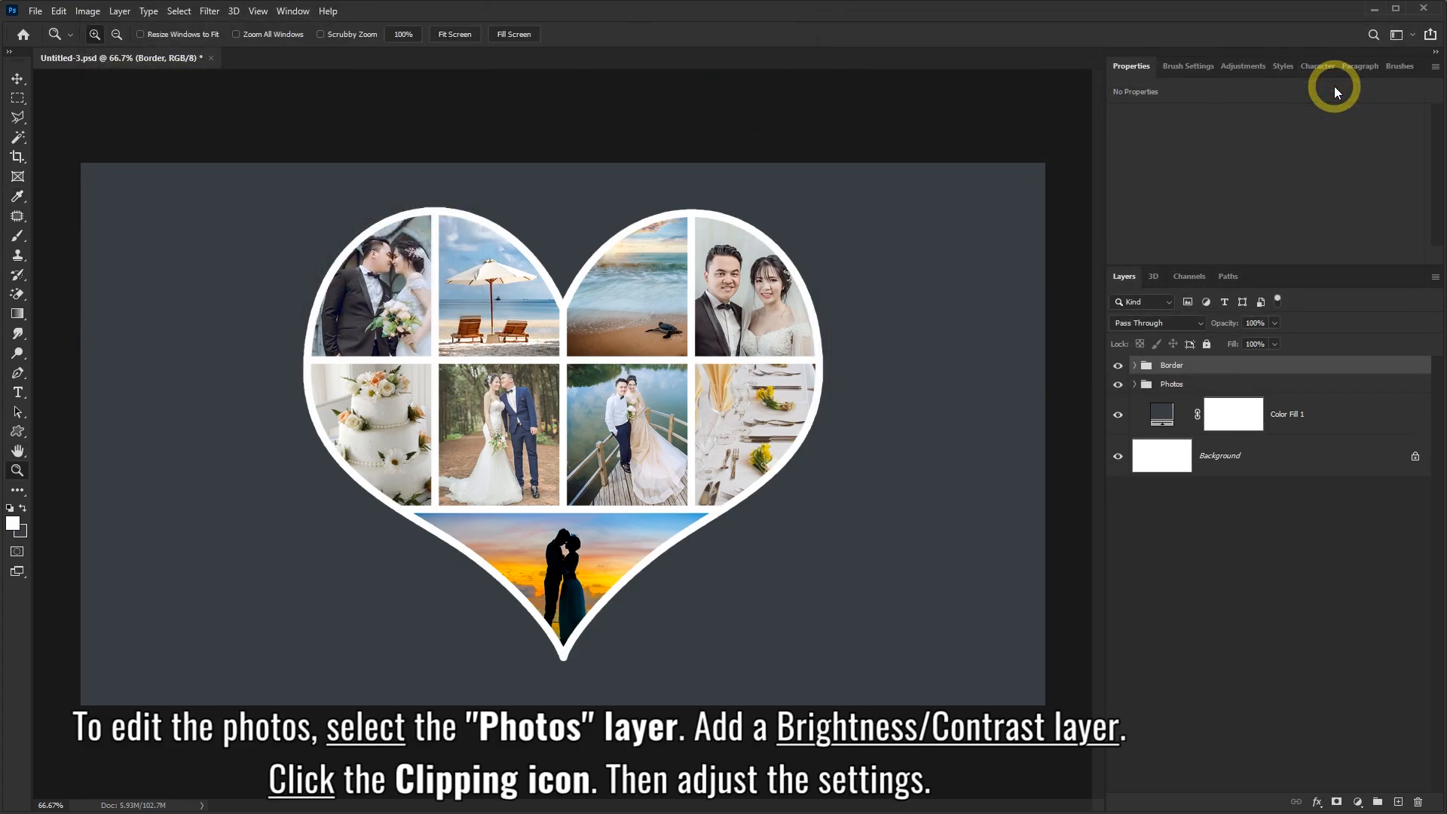
Add a Brightness/Contrast adjustment layer above the Photos group and clip it to that group
left_click(1192, 389)
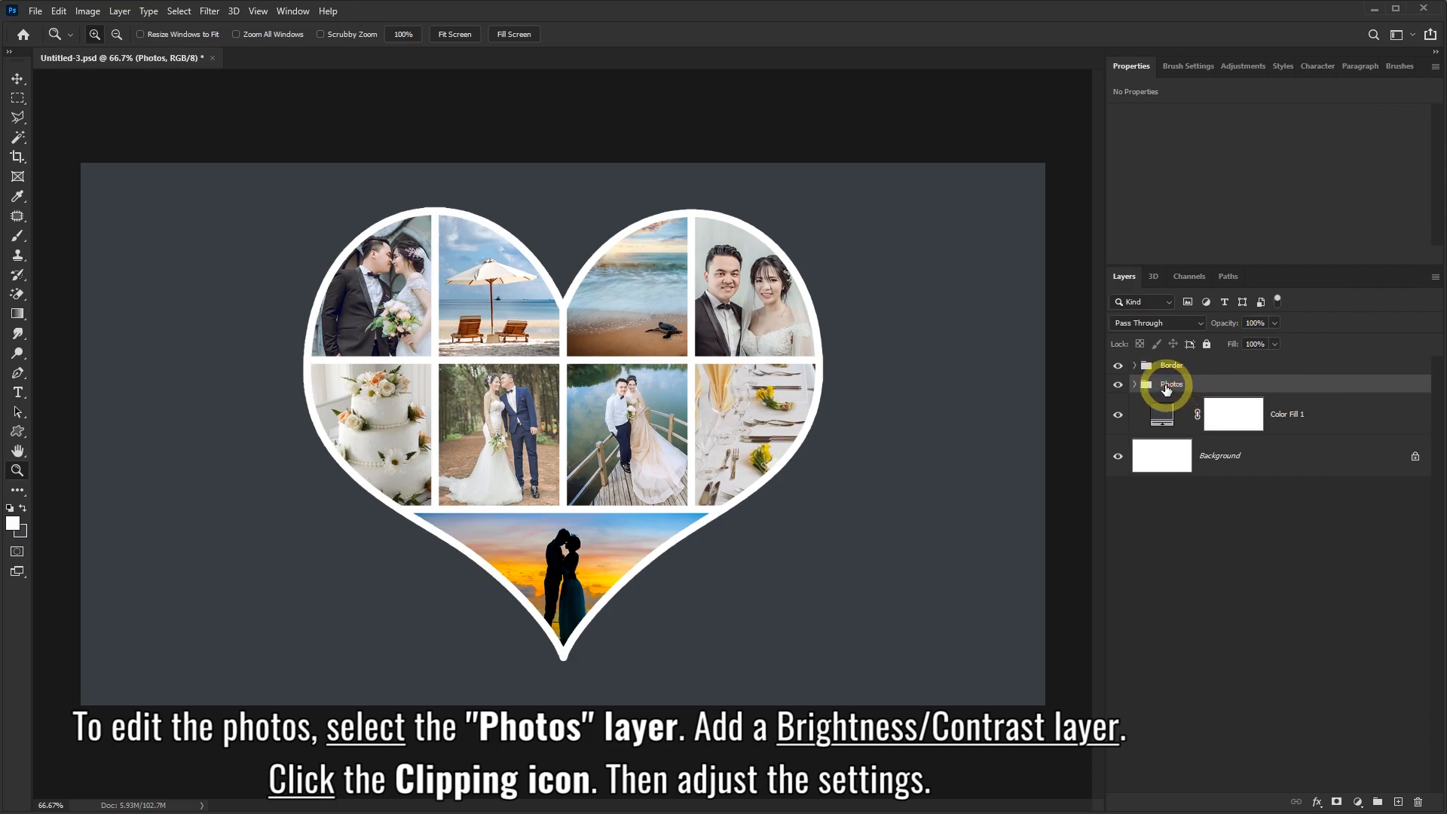
left_click(1360, 802)
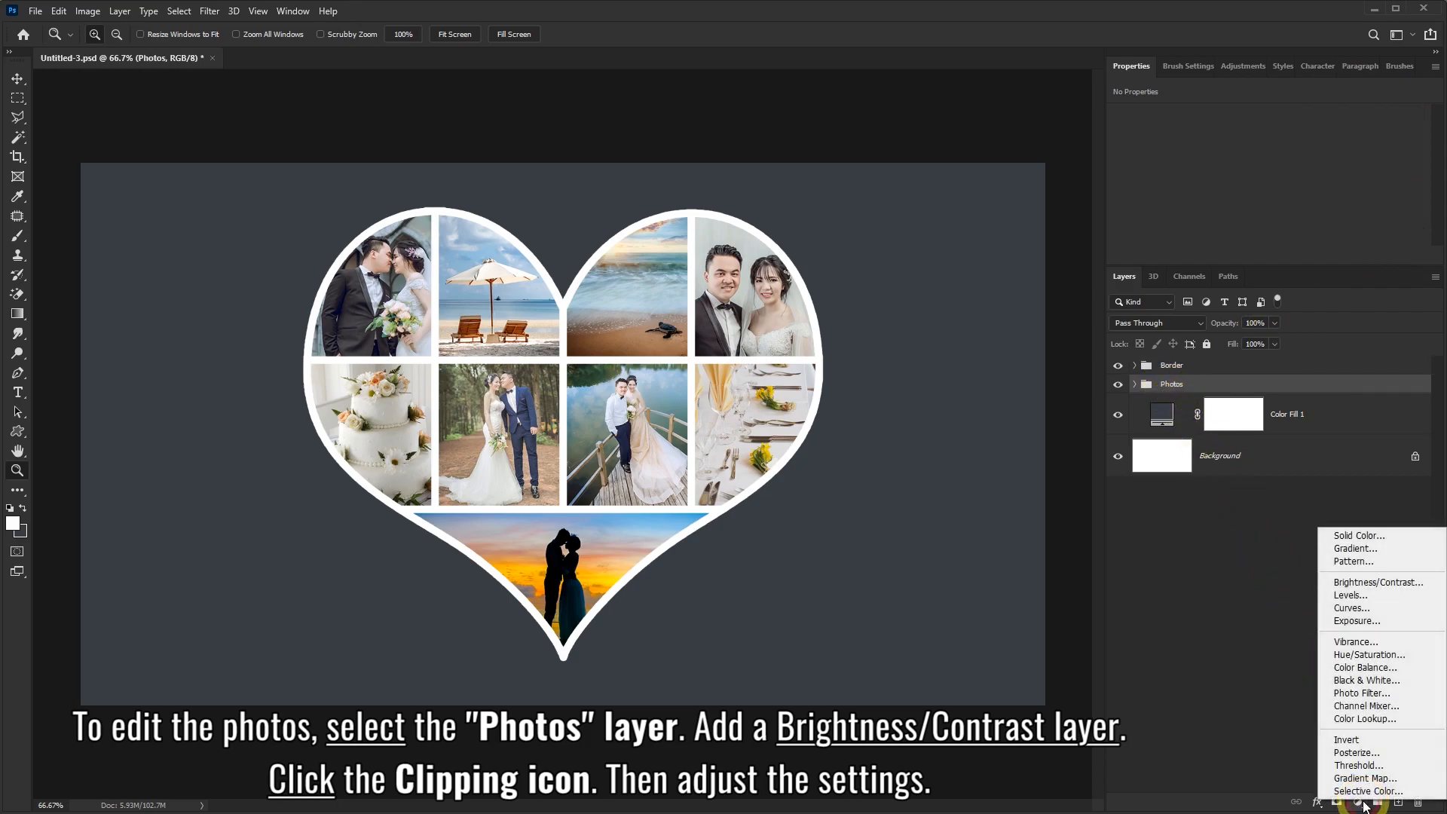
left_click(1366, 582)
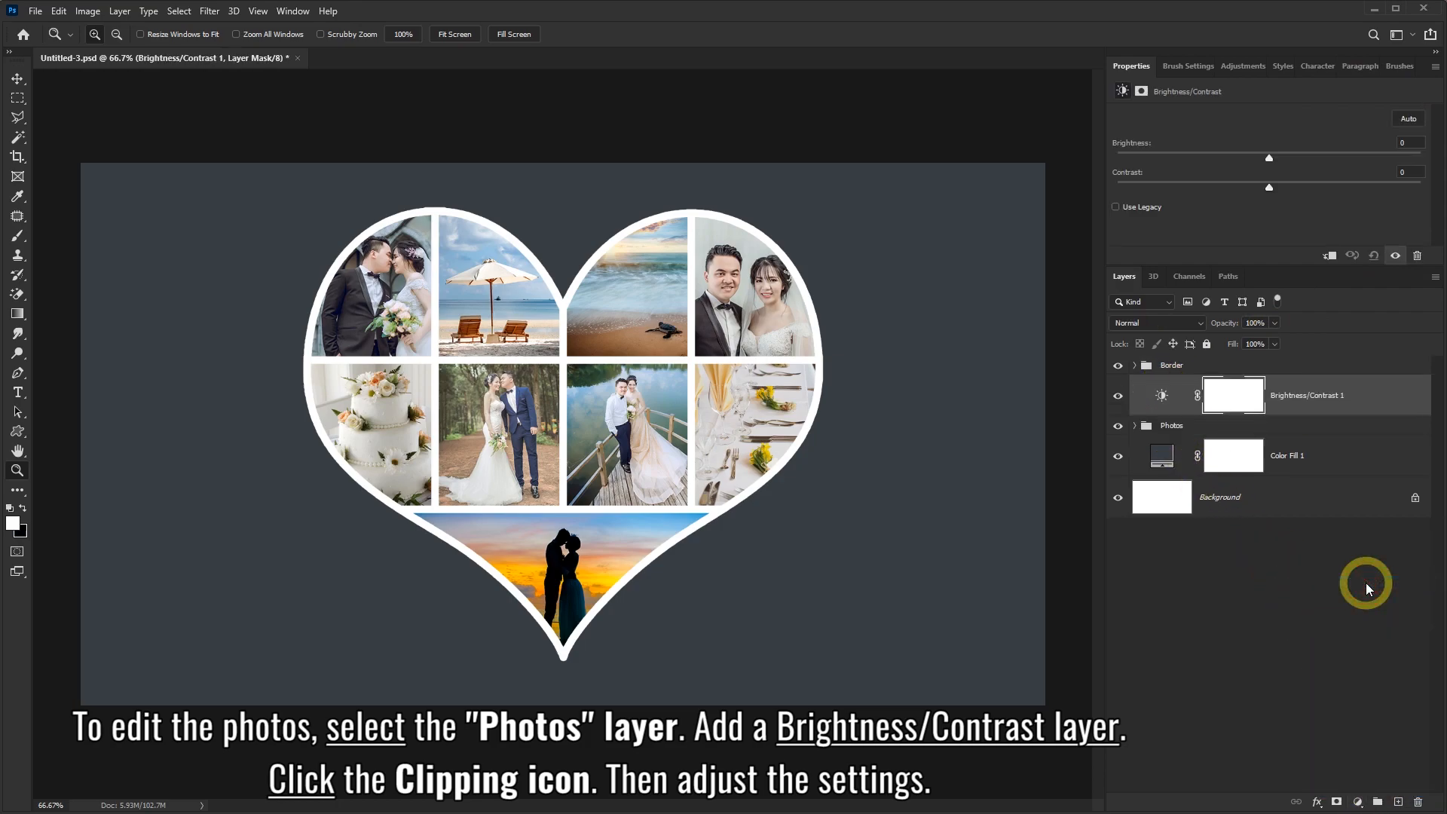
left_click(1332, 259)
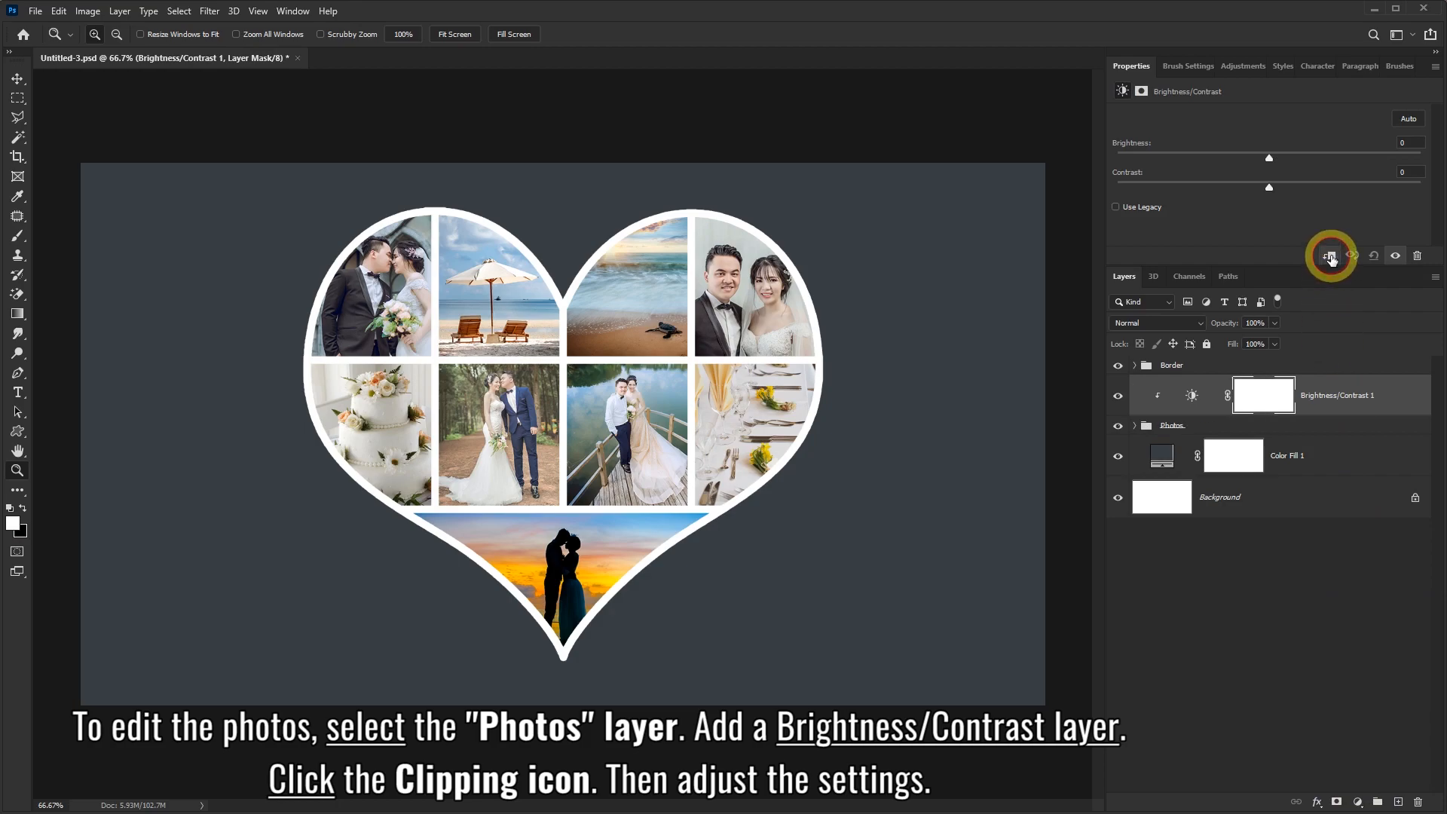
Try brightness -33 and contrast -10 on the Photos group's adjustment layer, and reset both values to 0
left_click_drag(1269, 158, 1241, 188)
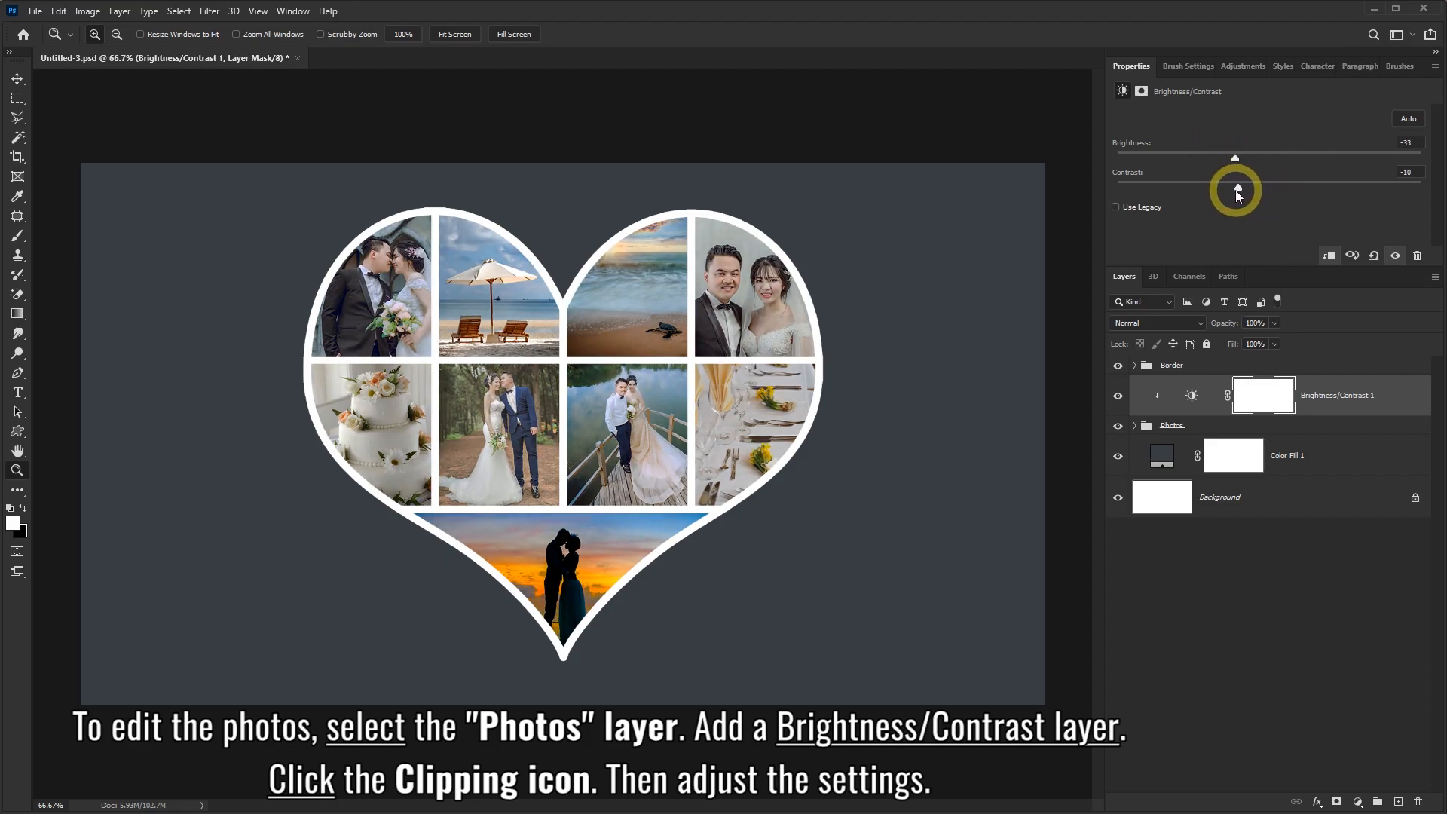
left_click_drag(1413, 143, 1390, 171)
type("0")
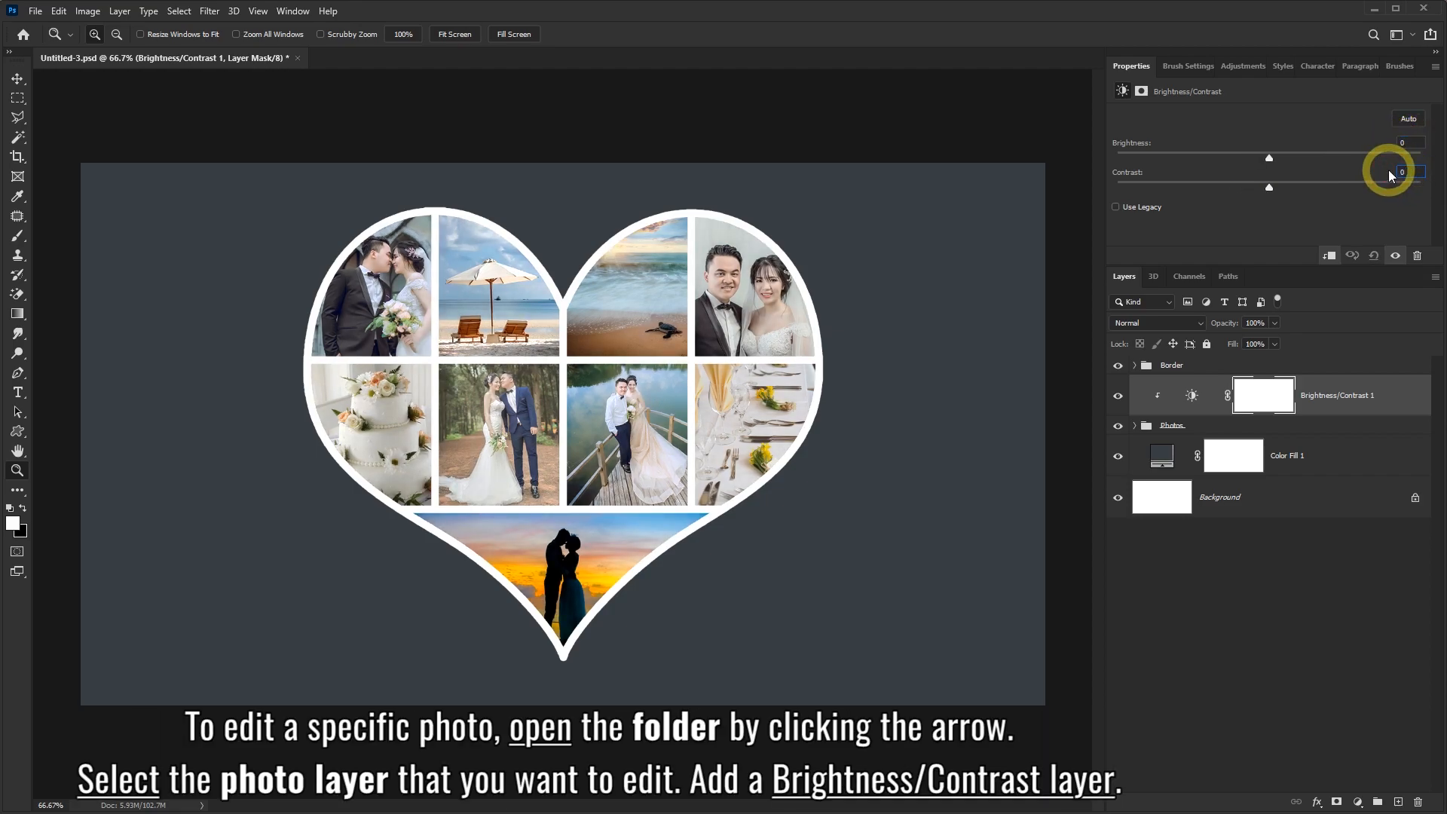
Expand the Photos group and add a Brightness/Contrast adjustment layer clipped to the beach umbrella photo
left_click(1135, 426)
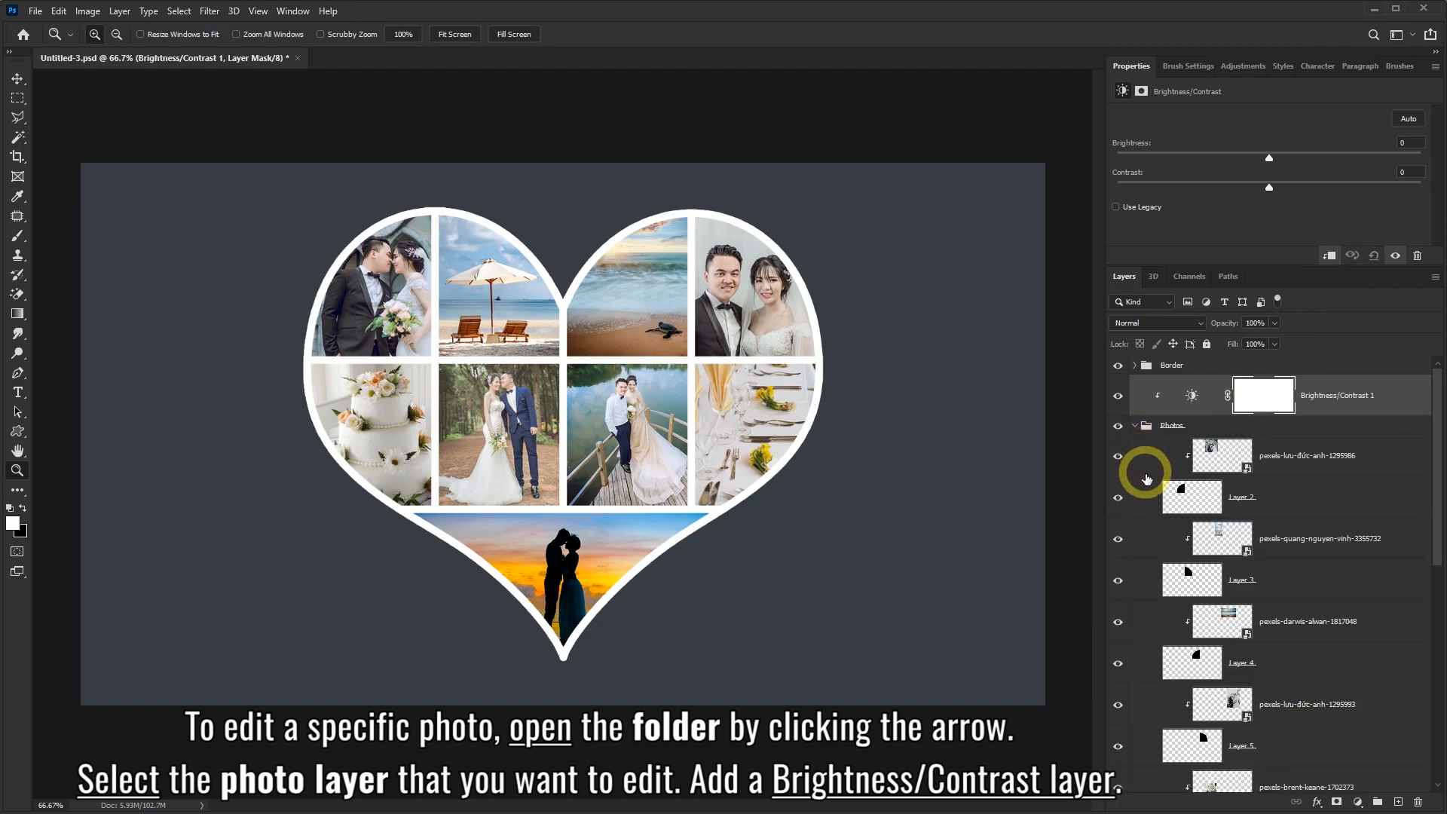
left_click(1290, 539)
left_click(1116, 538)
left_click(1118, 539)
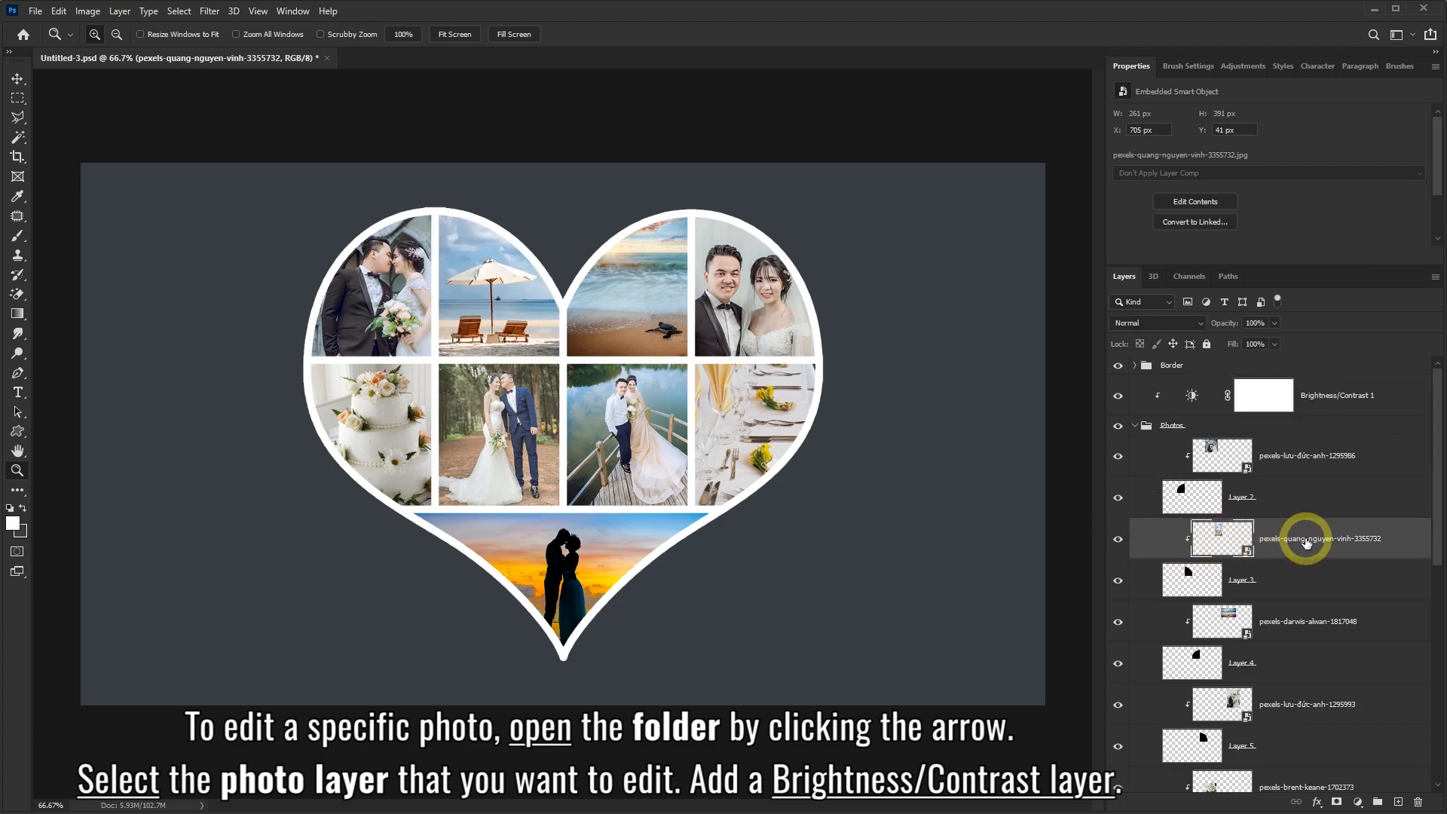
left_click(1358, 803)
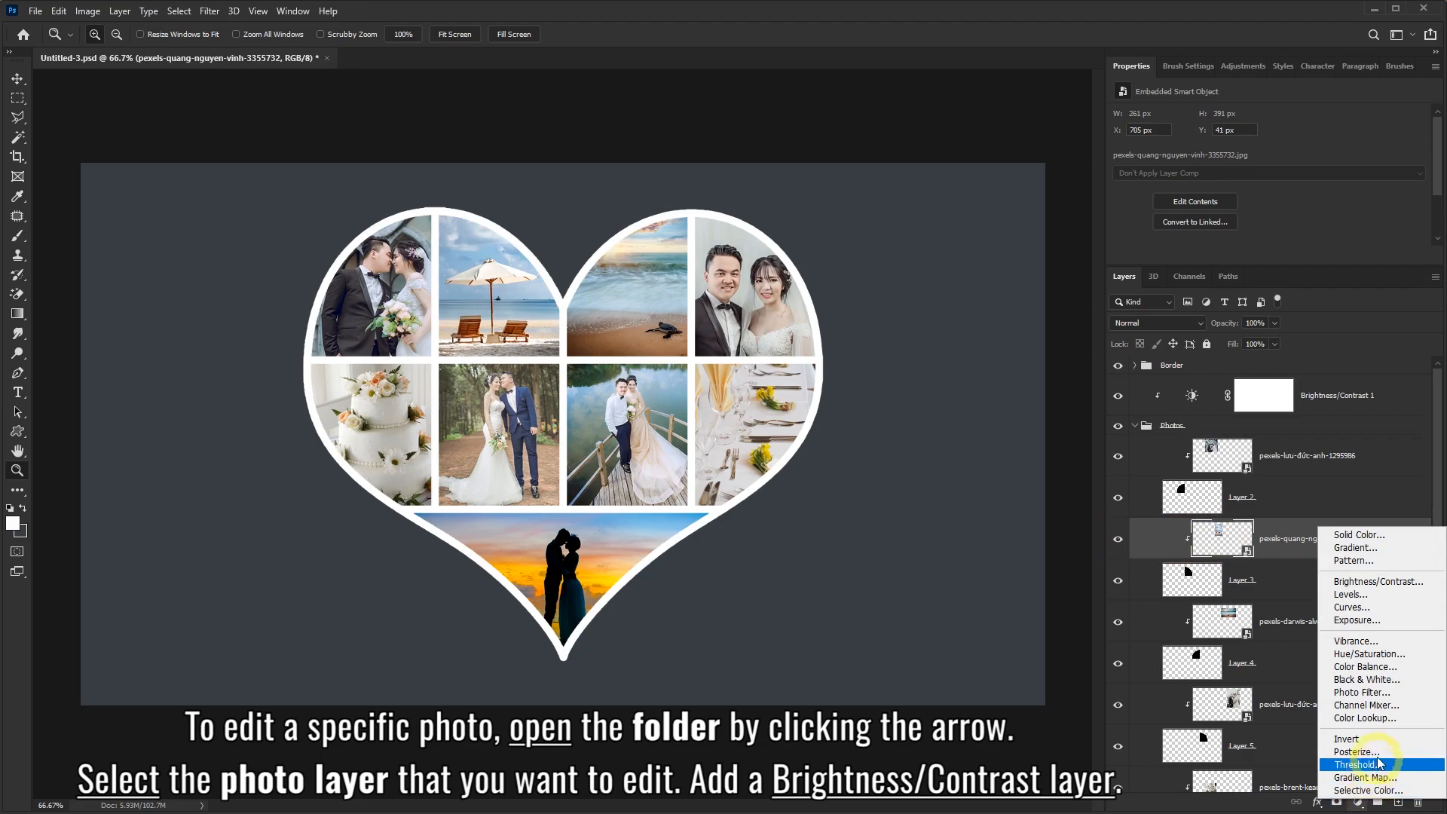
left_click(1371, 582)
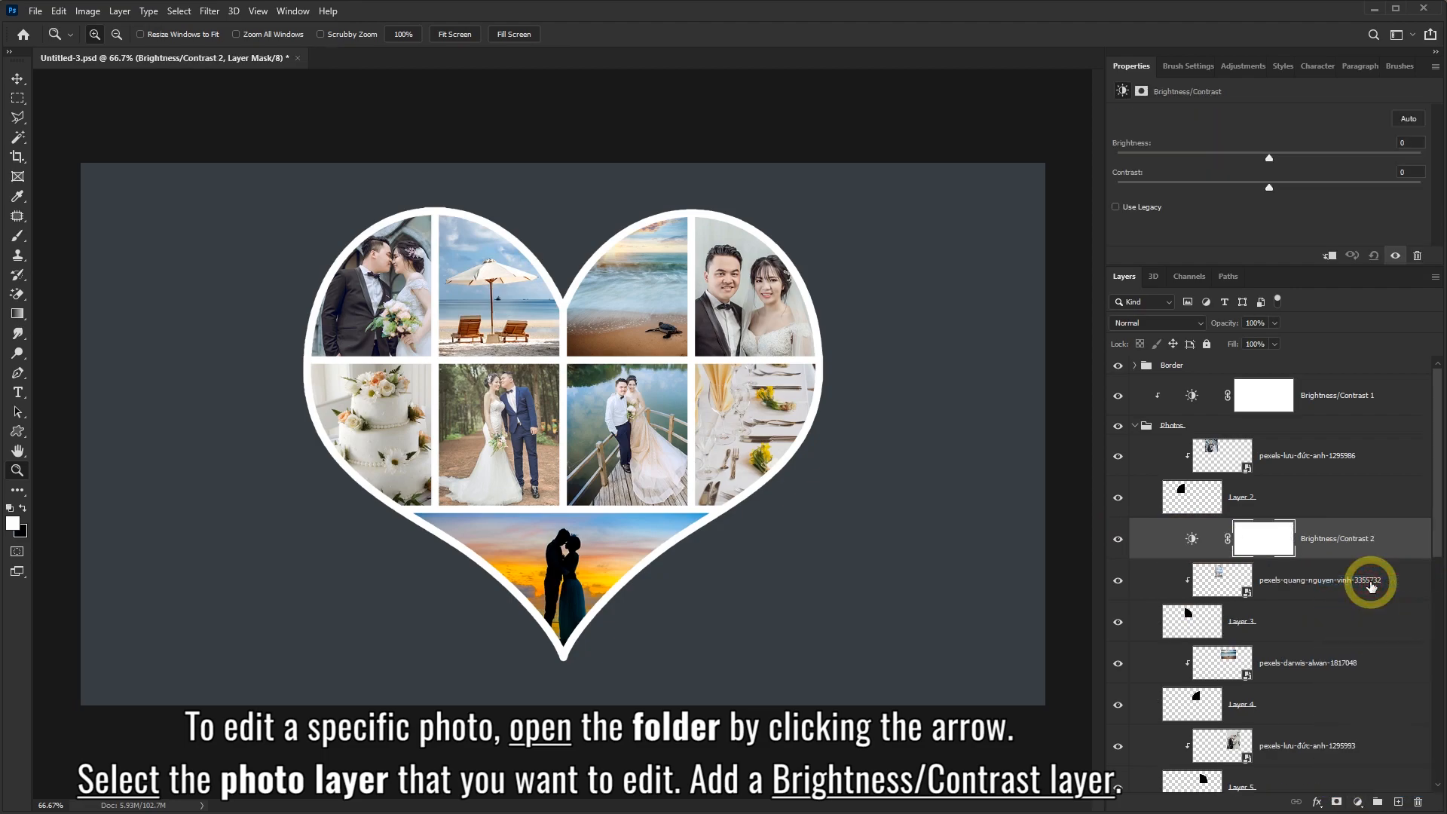
left_click(1331, 259)
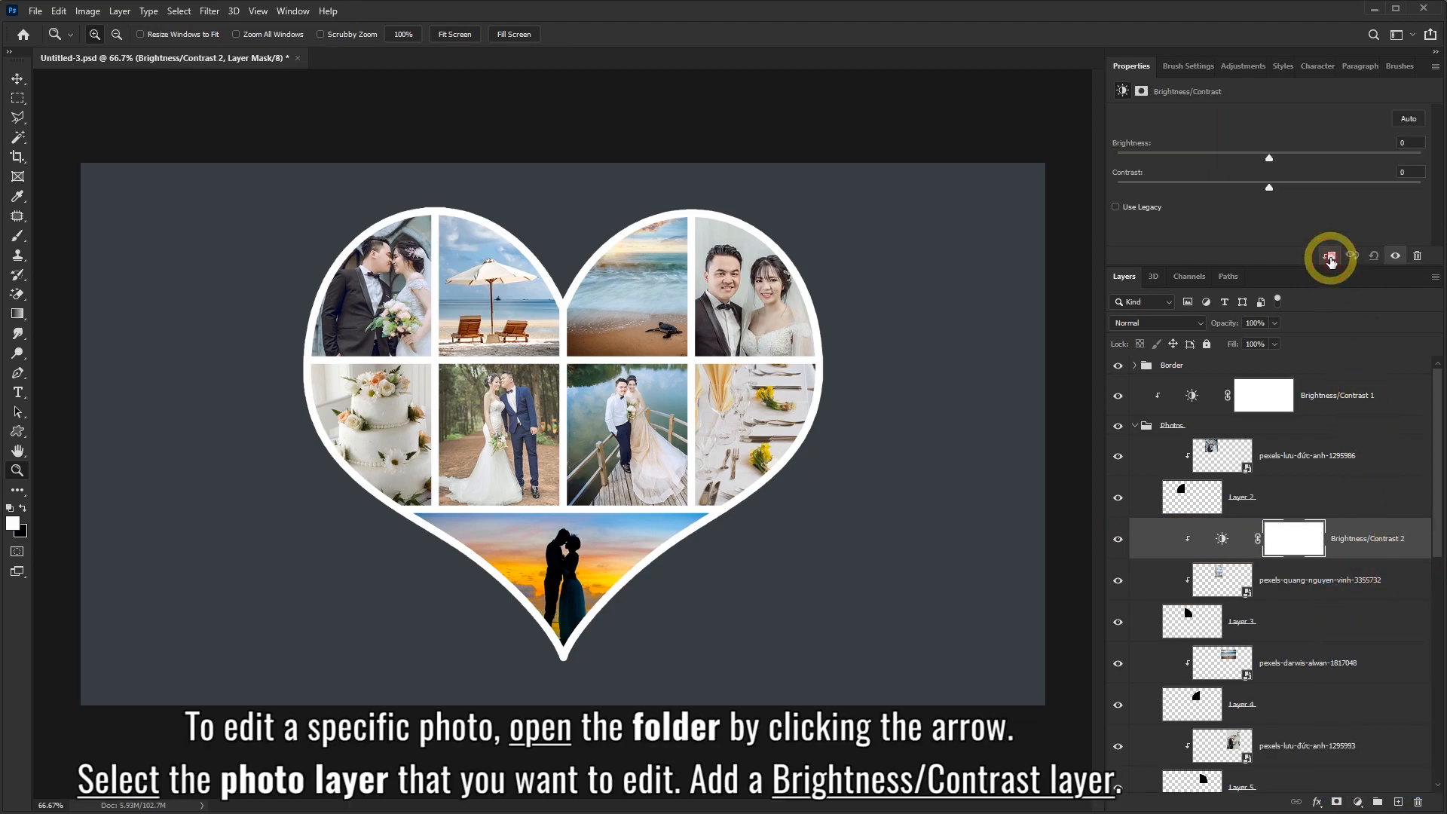
Try different brightness and contrast values on the beach umbrella photo's adjustment layer, and reset both to 0
mouse_move(1268, 155)
left_mouse_down()
mouse_move(1337, 157)
mouse_move(1324, 187)
mouse_move(1138, 190)
mouse_move(1412, 181)
mouse_move(1182, 158)
mouse_move(1296, 153)
left_mouse_up()
left_click(1406, 143)
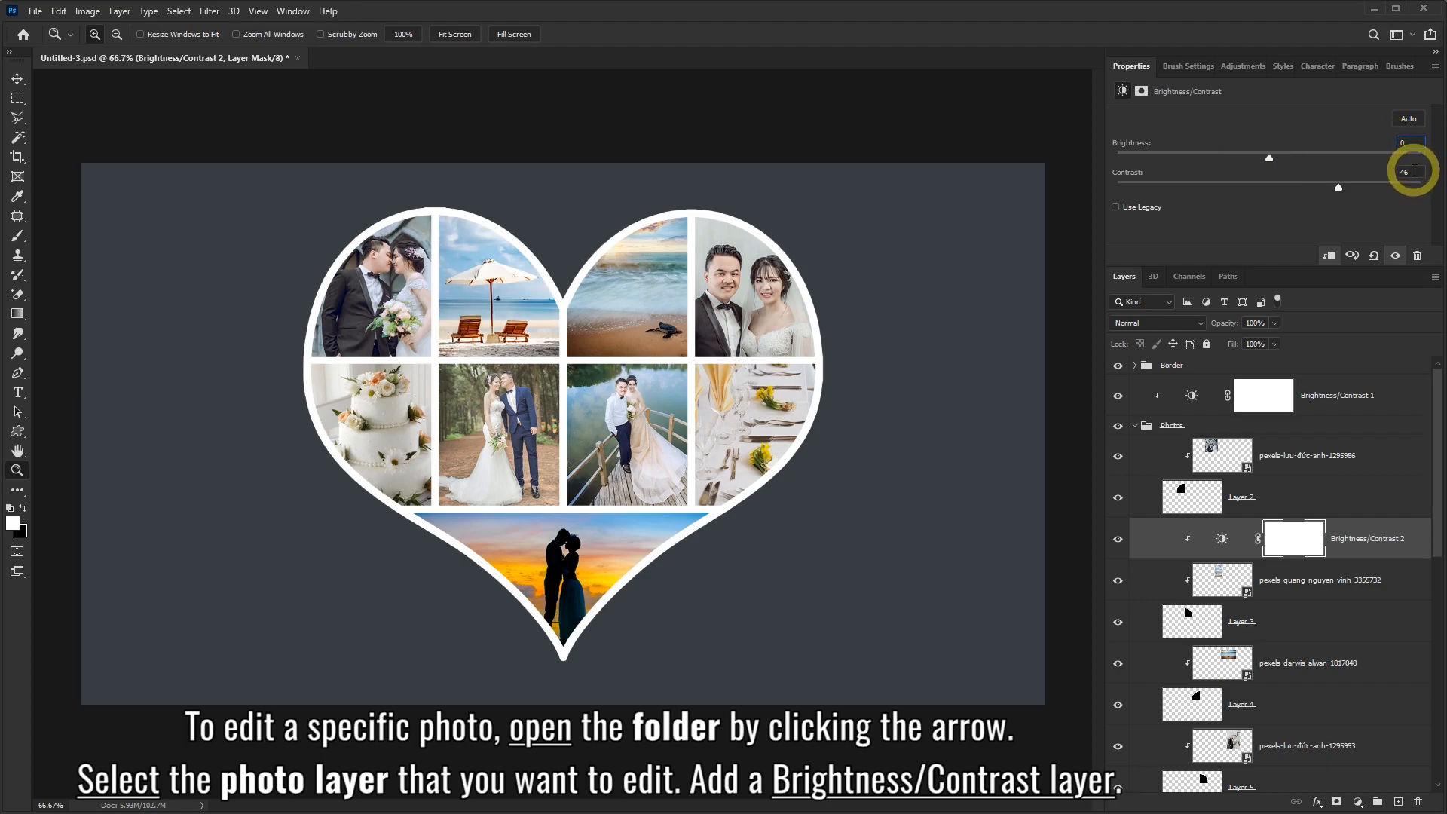
type("0")
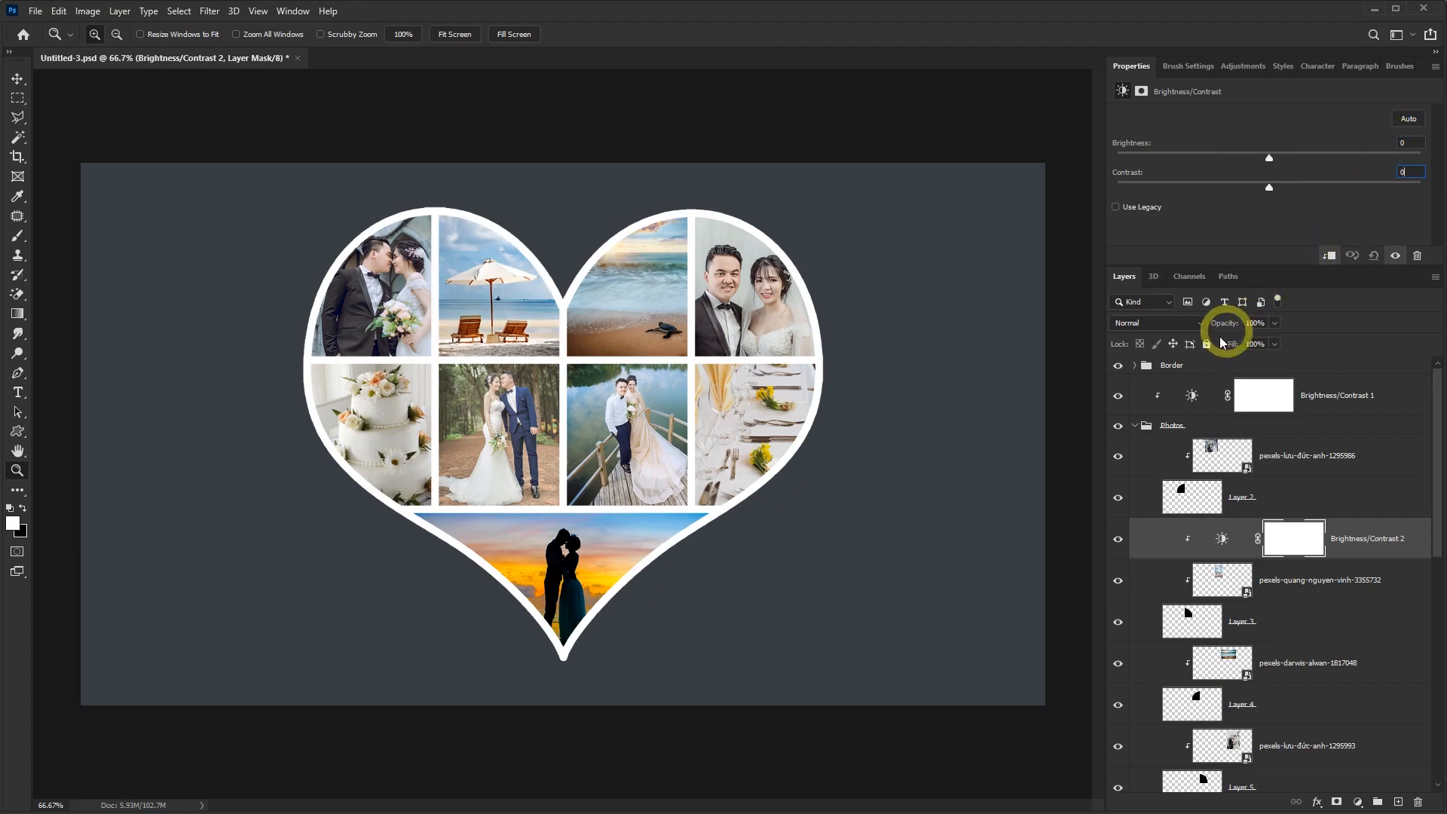
Collapse the Photos group, try scaling the Border and Photos groups together to 85.89% with Free Transform, and cancel the transform
left_click(1135, 426)
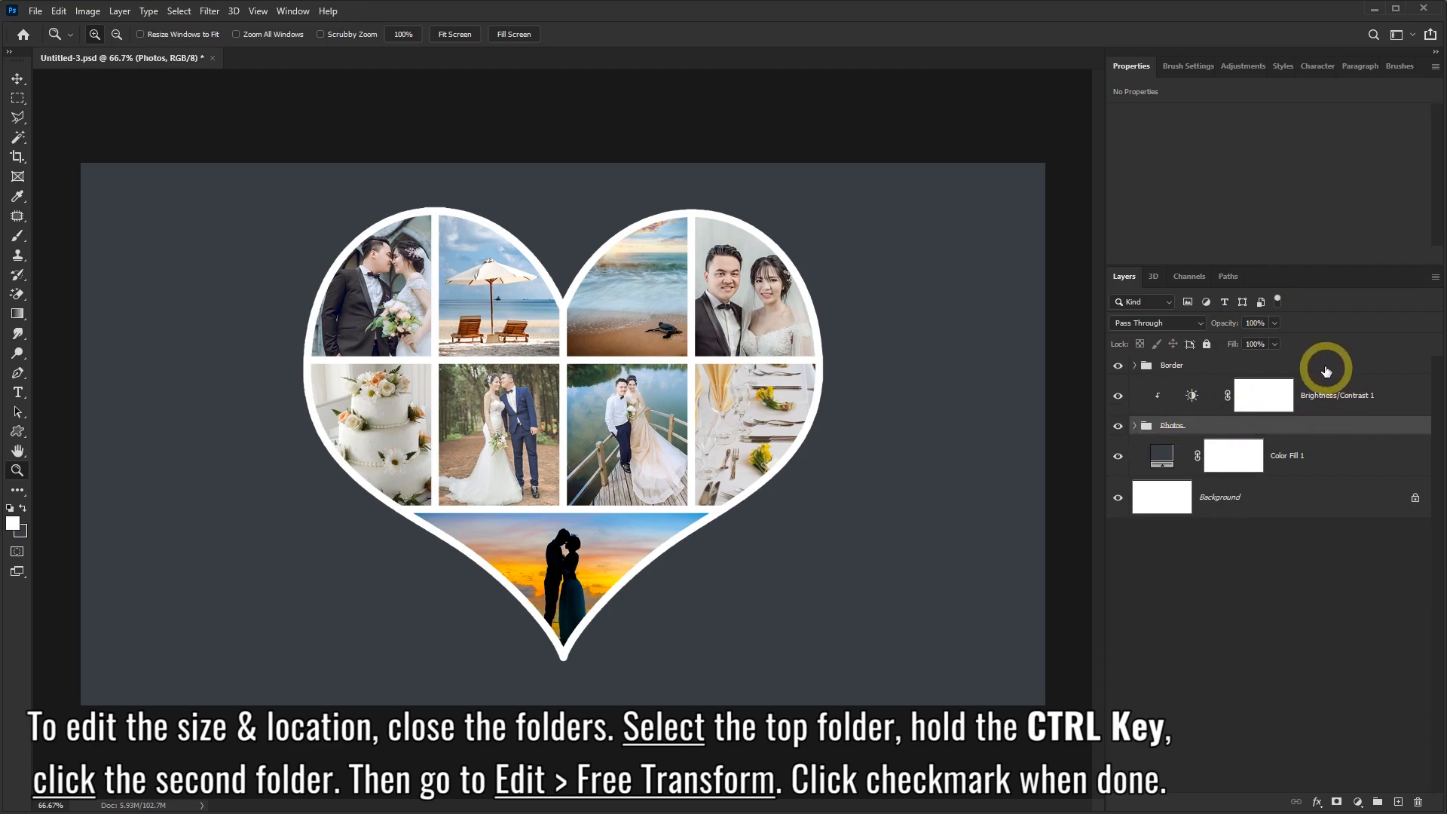
left_click(1203, 367)
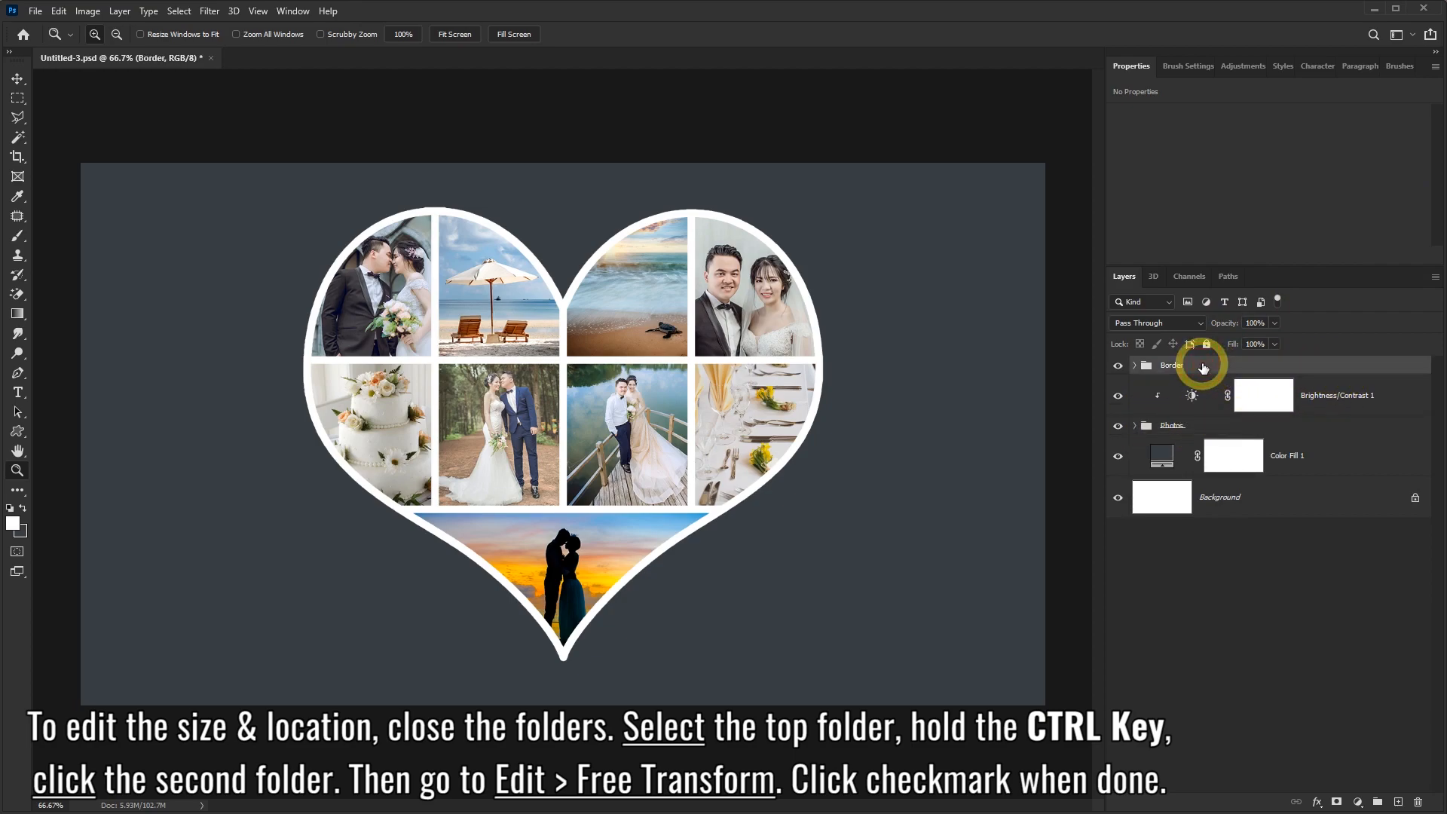
left_click(1329, 430, "ctrl")
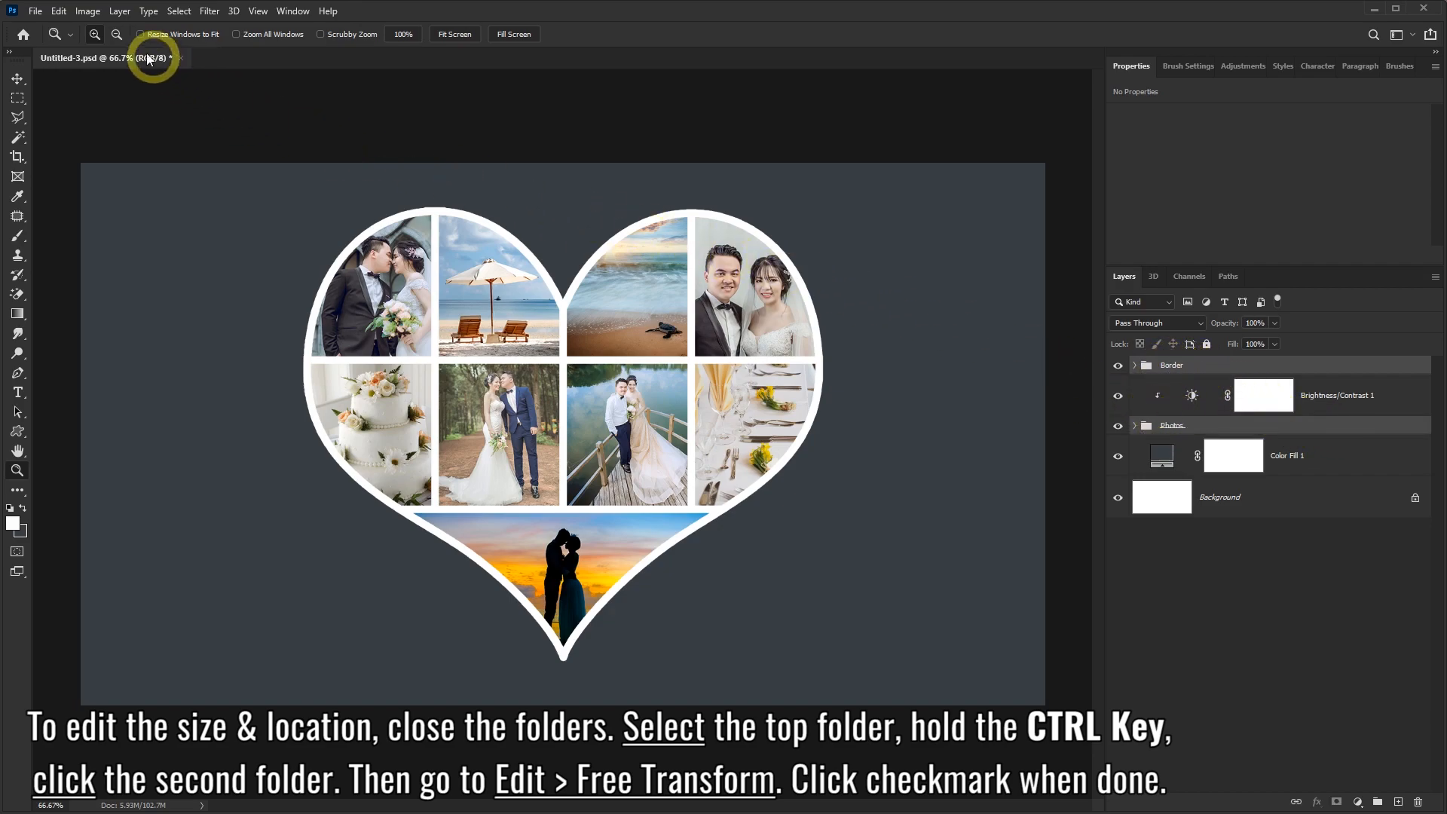
left_click(60, 11)
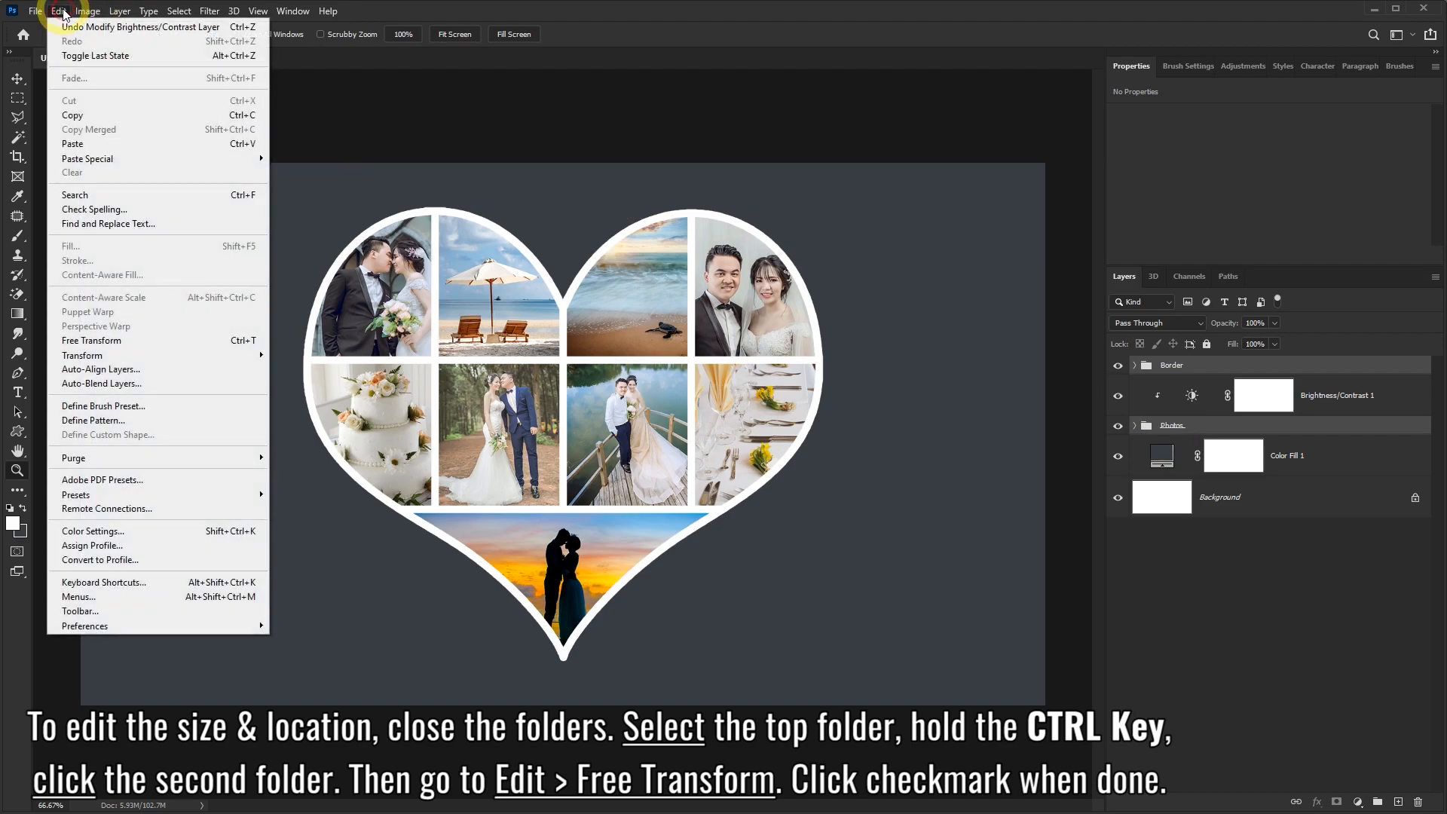
left_click(105, 341)
left_click_drag(90, 179, 212, 283)
left_click_drag(594, 378, 514, 334)
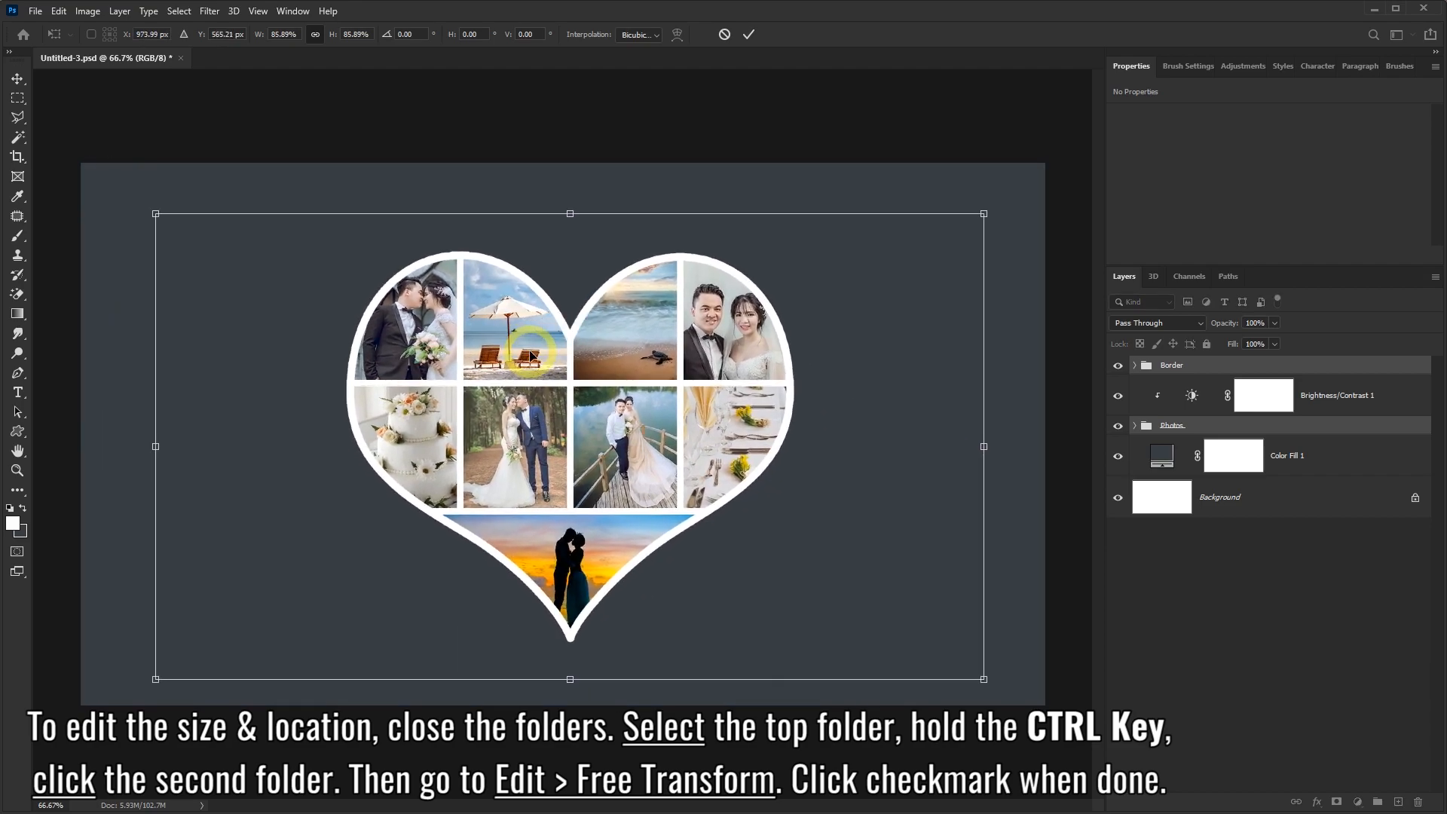
left_click(725, 34)
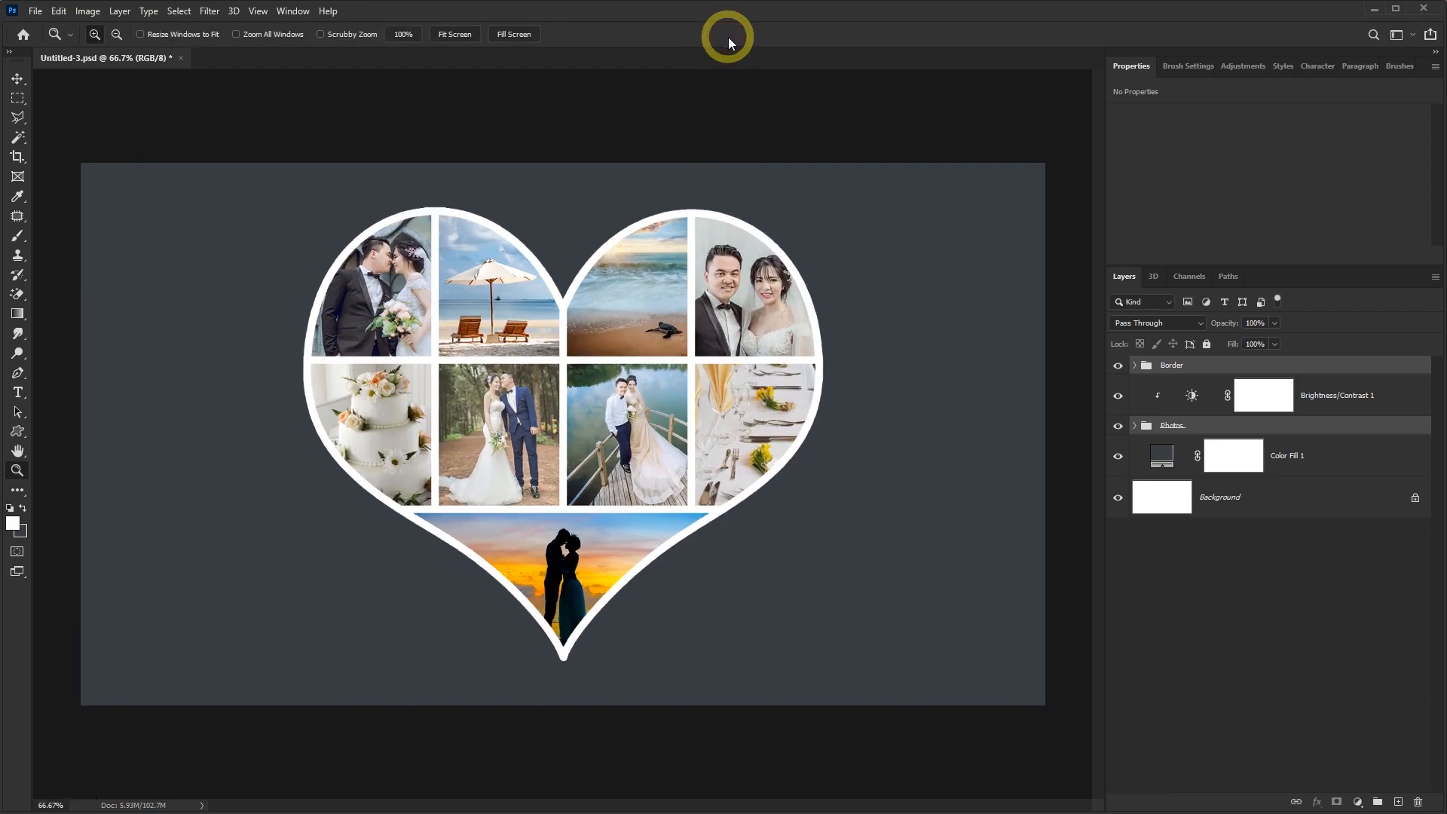
Try the lighter blue-gray 7d92a7 as the Color Fill 1 background color and cancel the change
double_click(1161, 462)
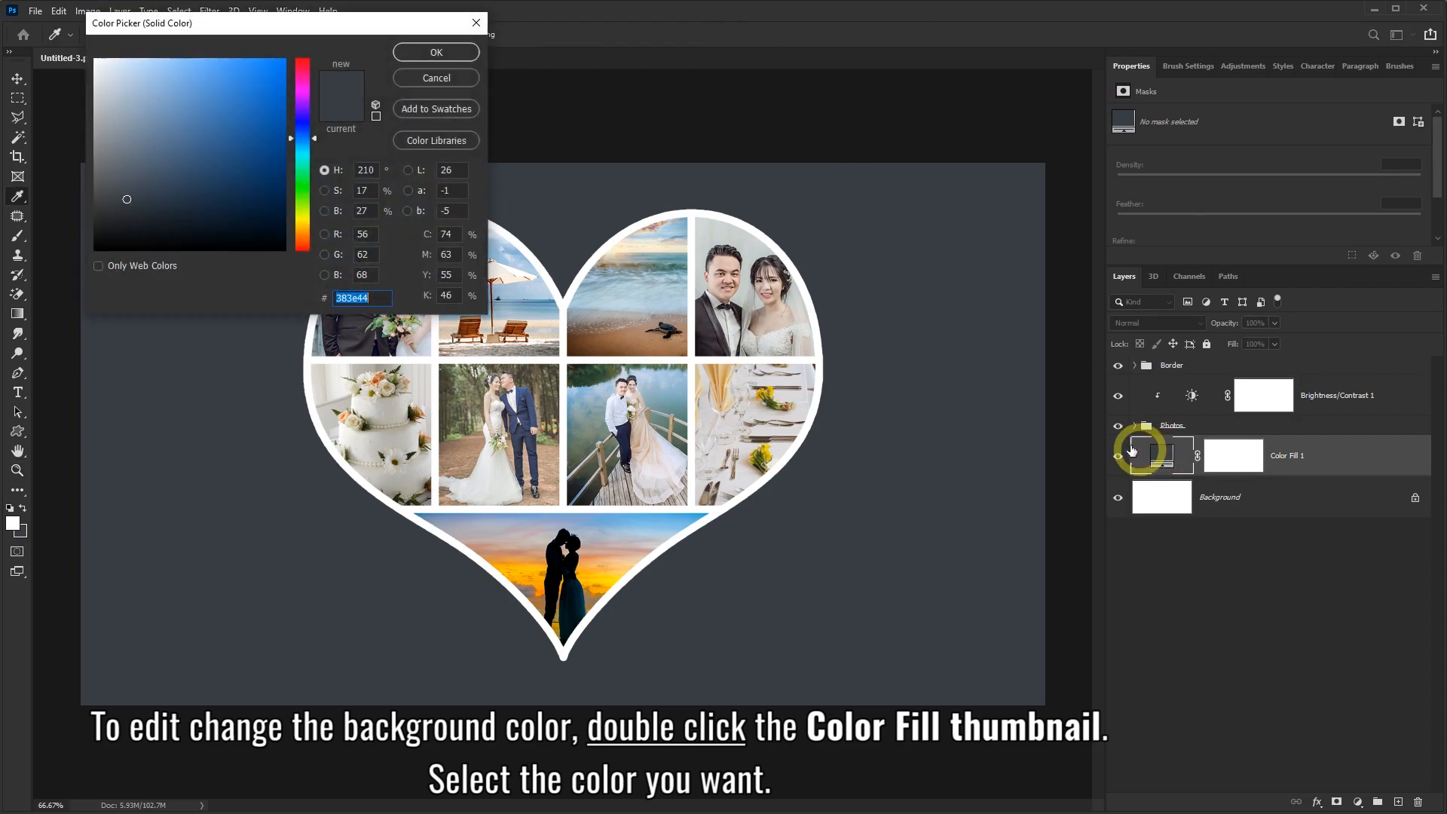
left_click(127, 151)
mouse_move(127, 151)
left_mouse_down()
mouse_move(88, 103)
mouse_move(58, 19)
mouse_move(142, 125)
left_mouse_up()
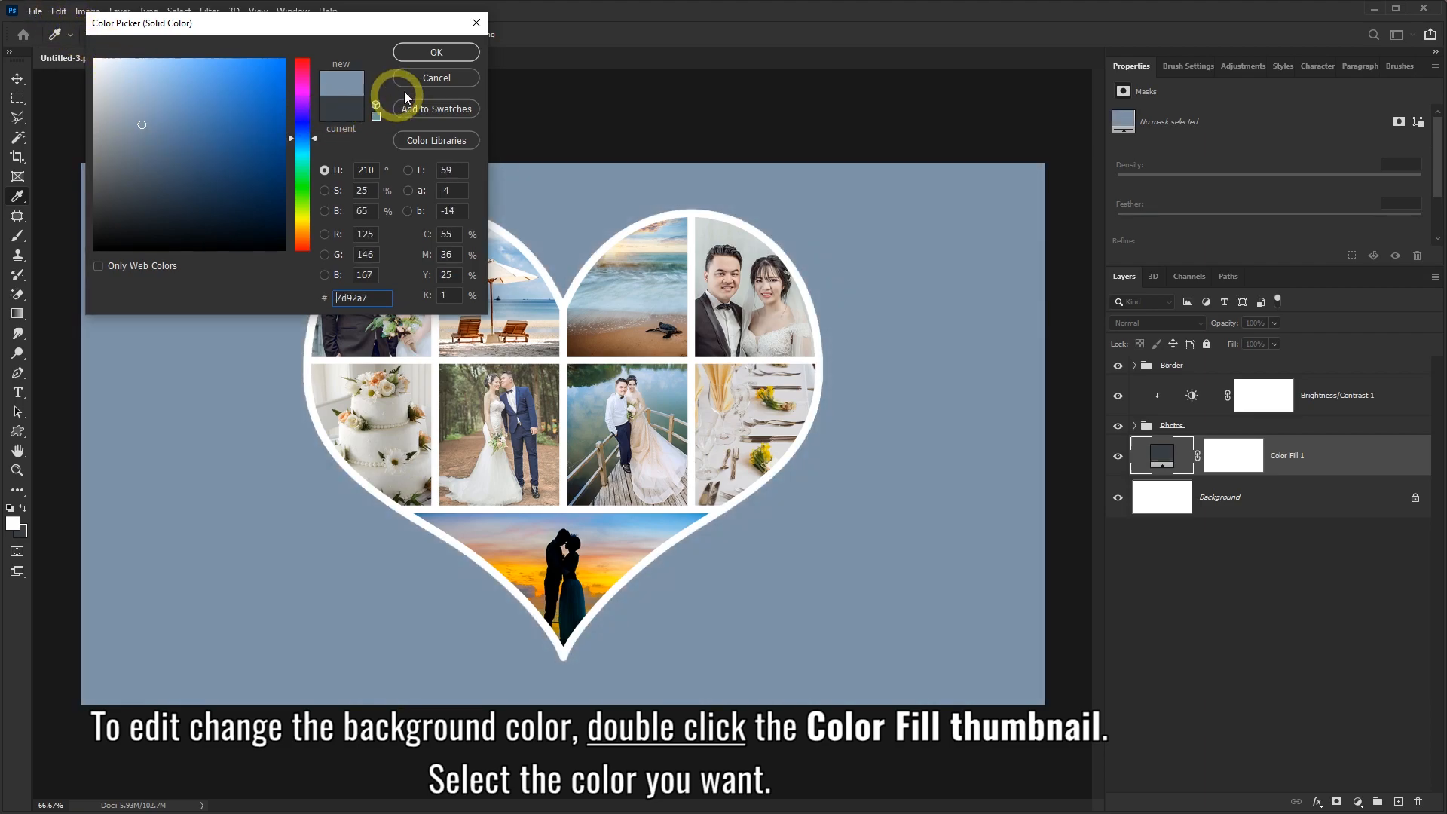
left_click(432, 77)
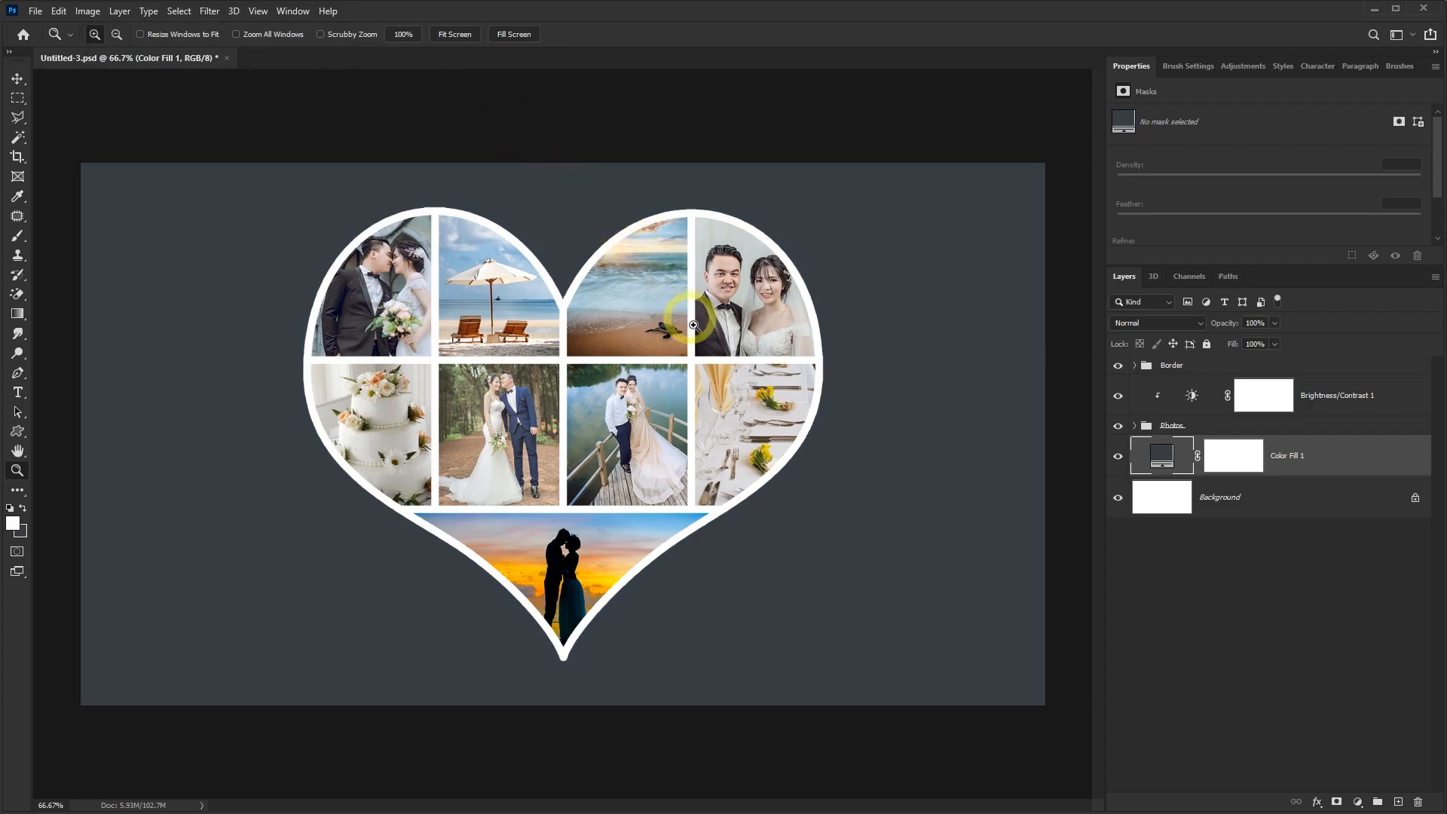